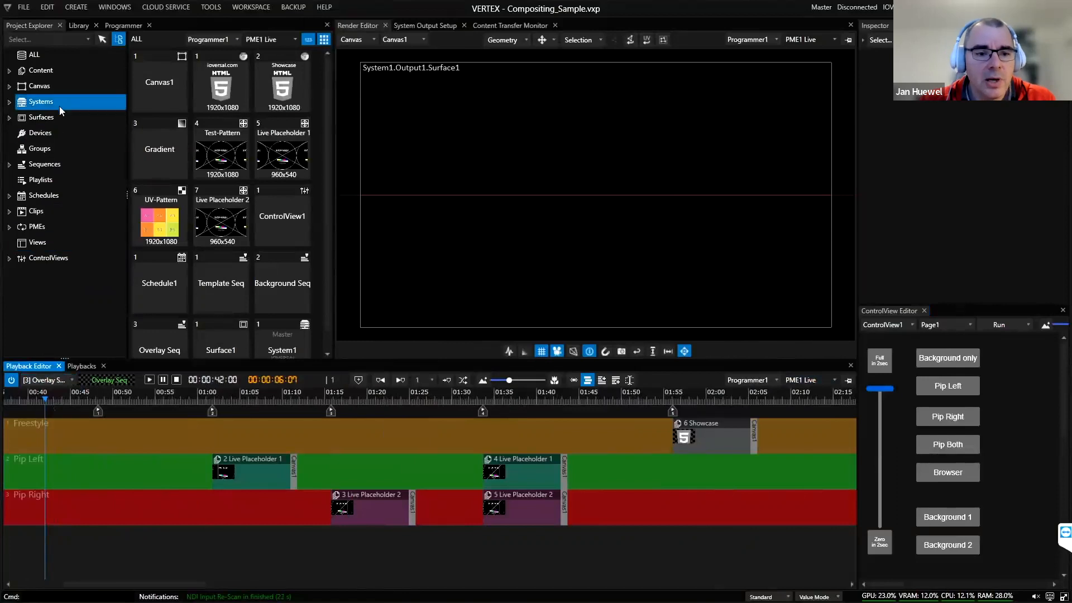
Step: Add a new sequence to the project and open it in the Playback Editor
right_click(48, 167)
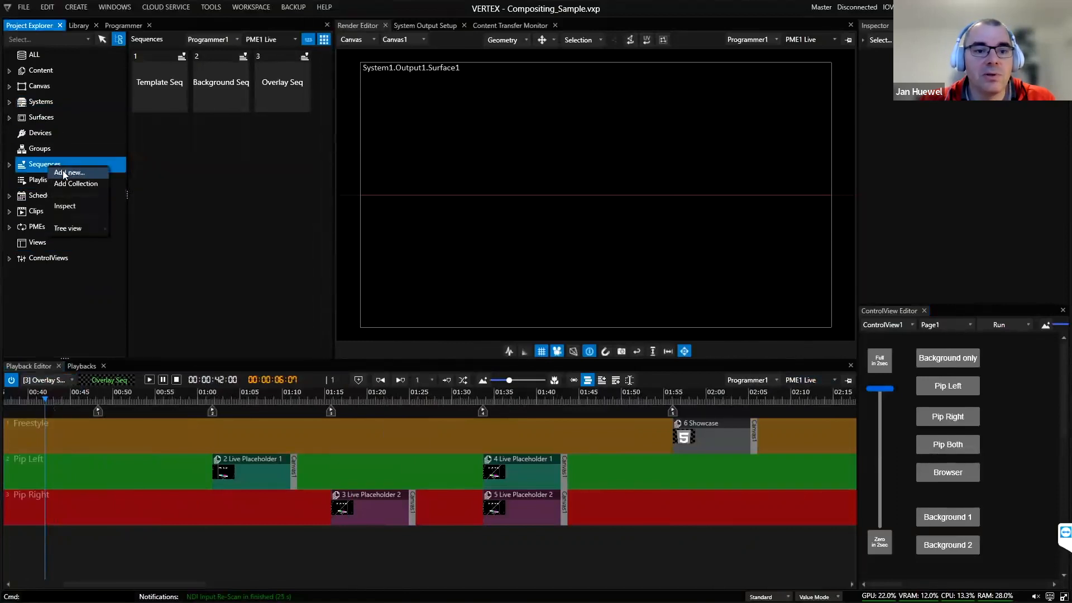
click(63, 172)
click(47, 379)
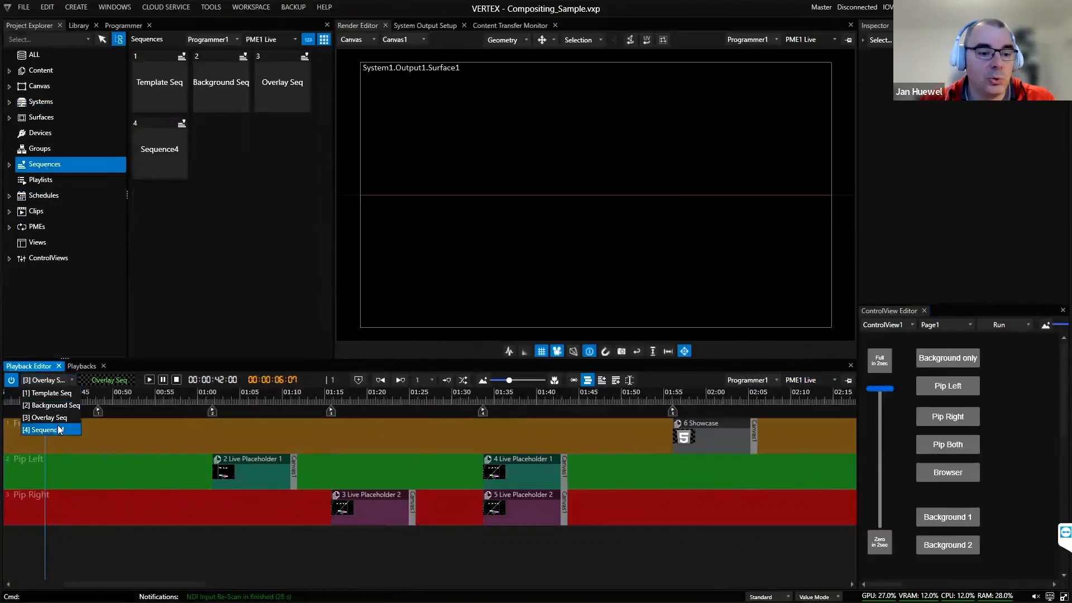
click(56, 430)
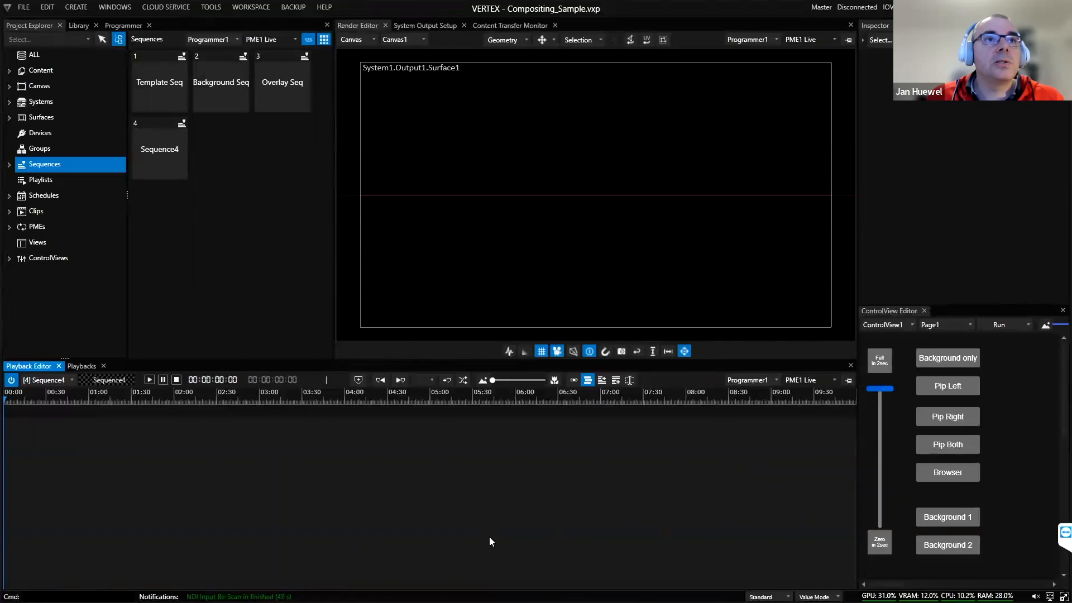
Step: Examine the available options for importing files and adding content to the project, including the file selection dialog
click(112, 70)
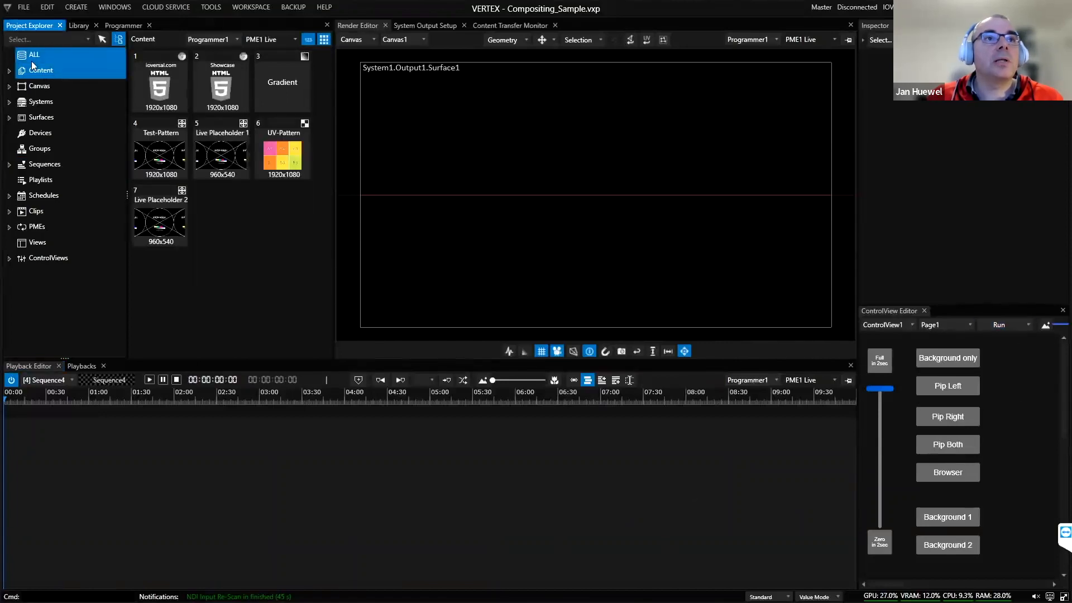
right_click(50, 73)
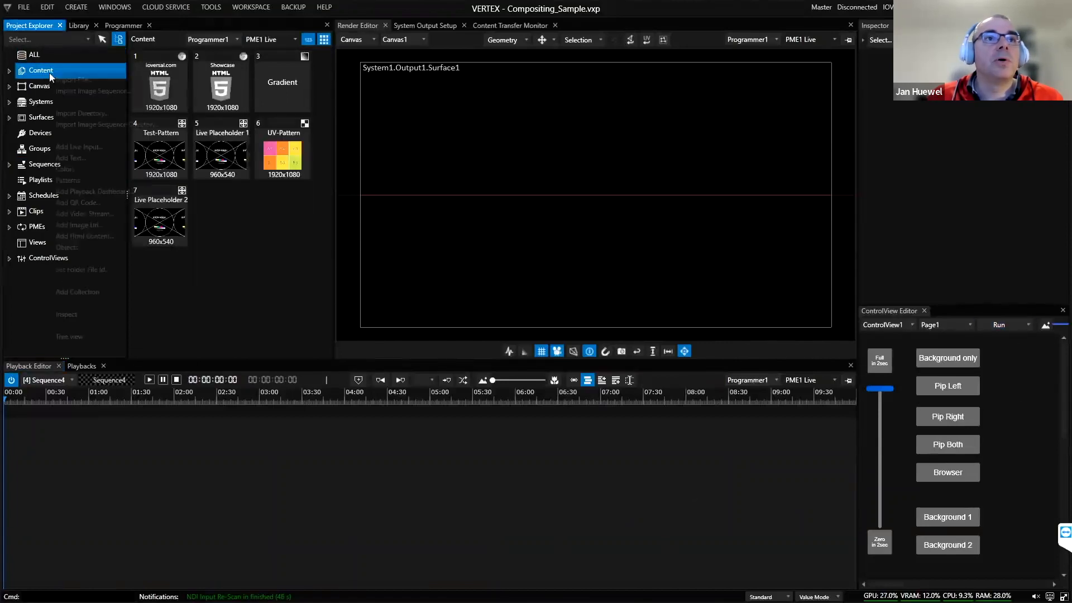
click(101, 79)
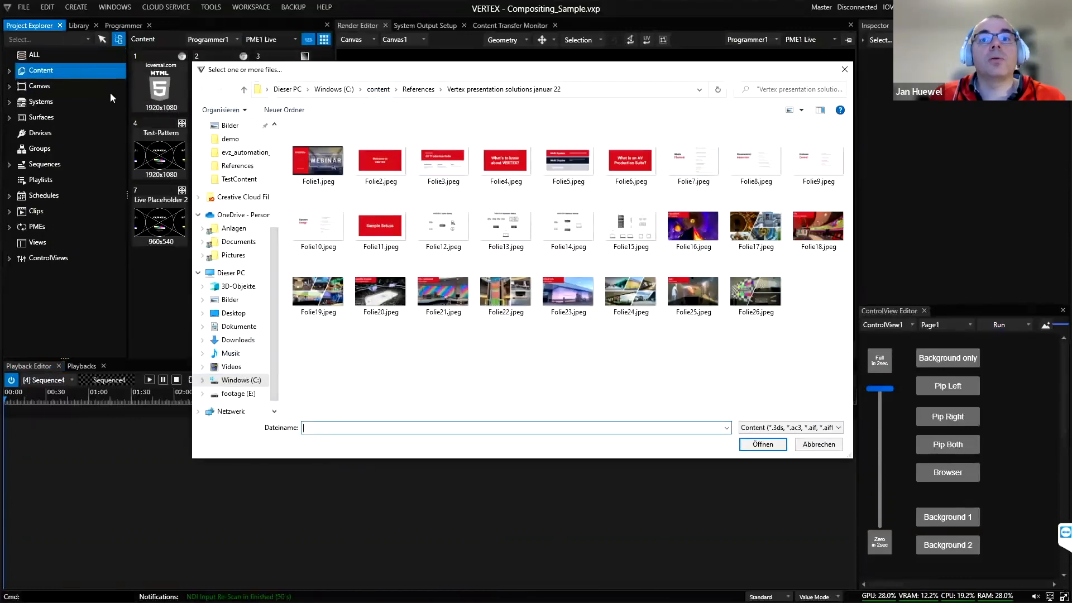
click(813, 444)
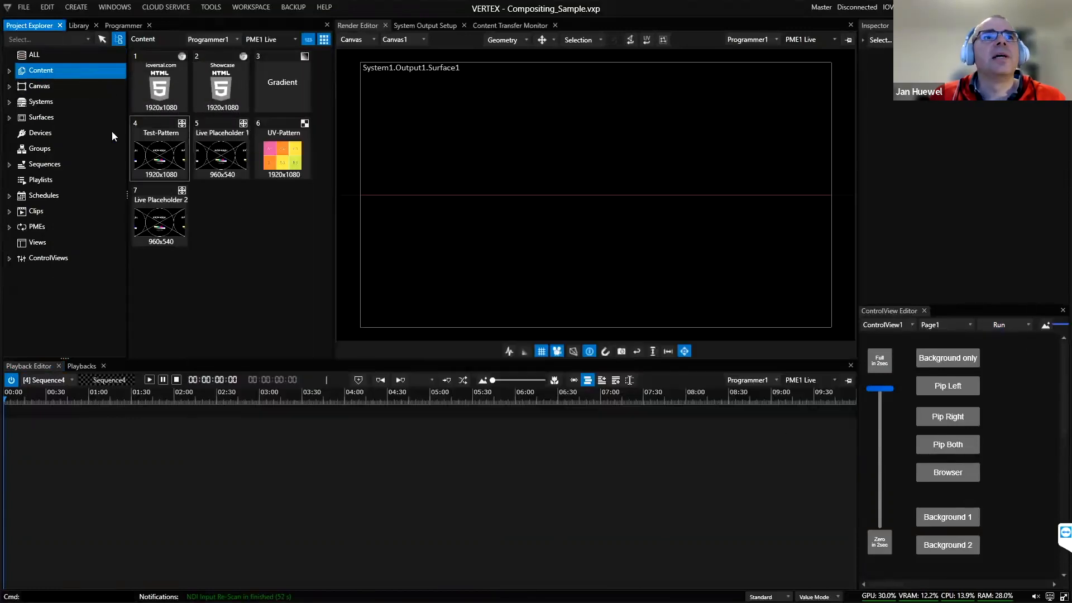
right_click(52, 70)
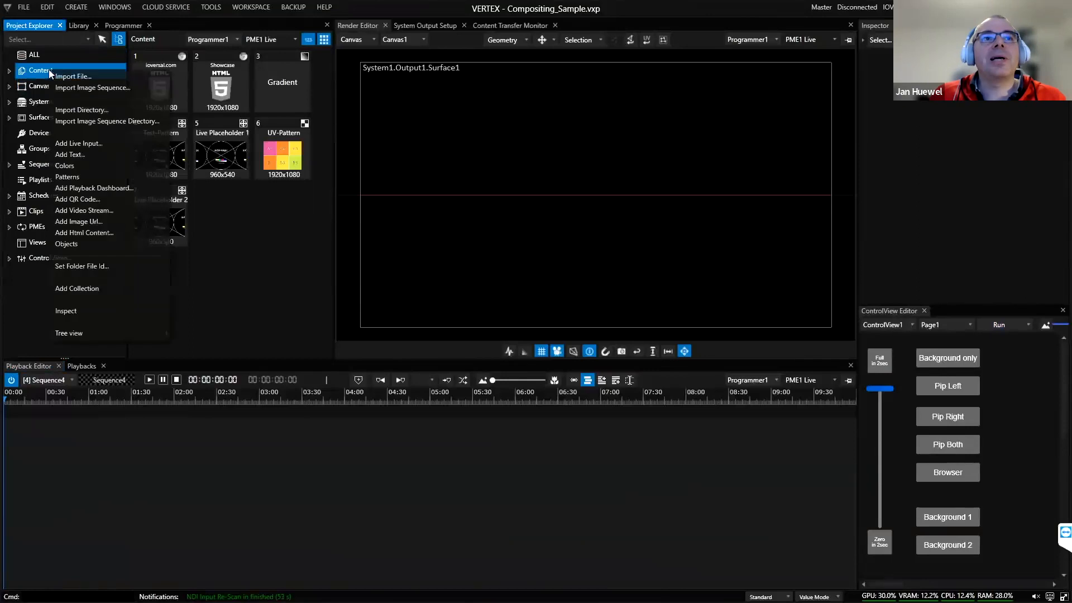
click(25, 12)
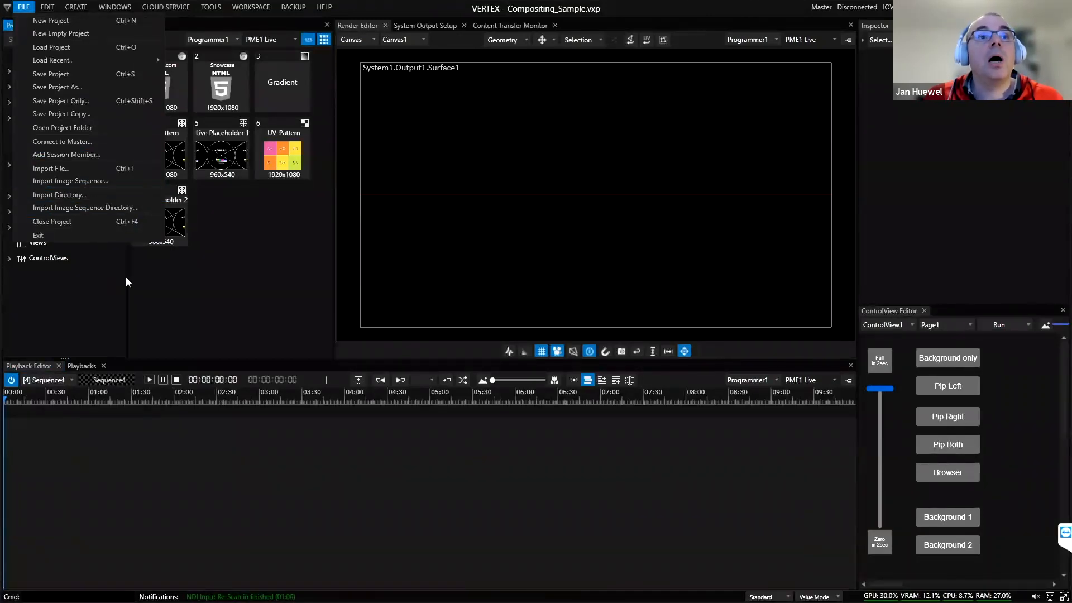
click(184, 300)
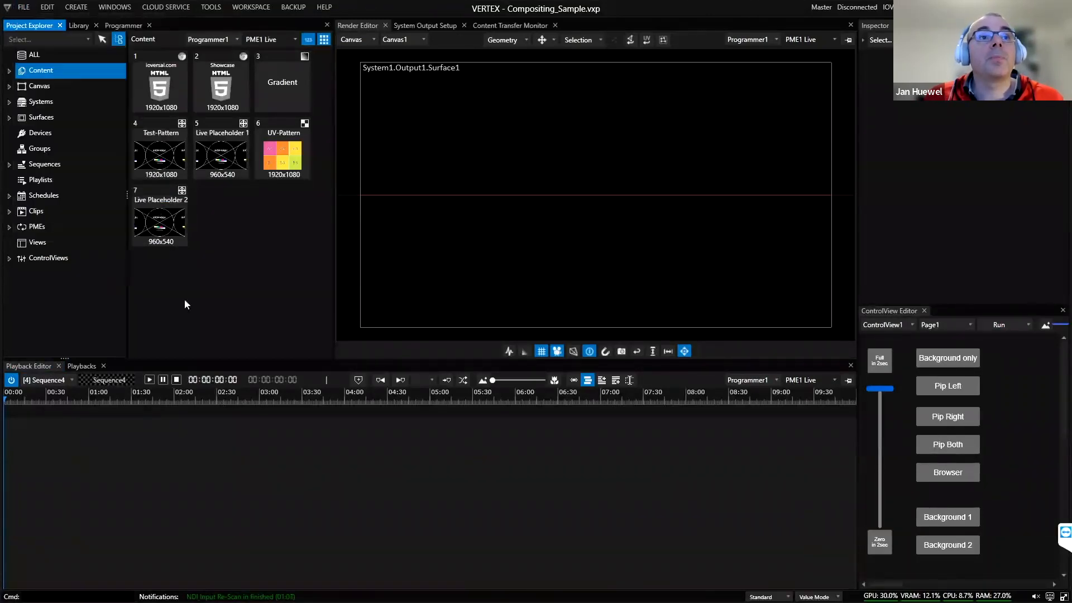
right_click(51, 70)
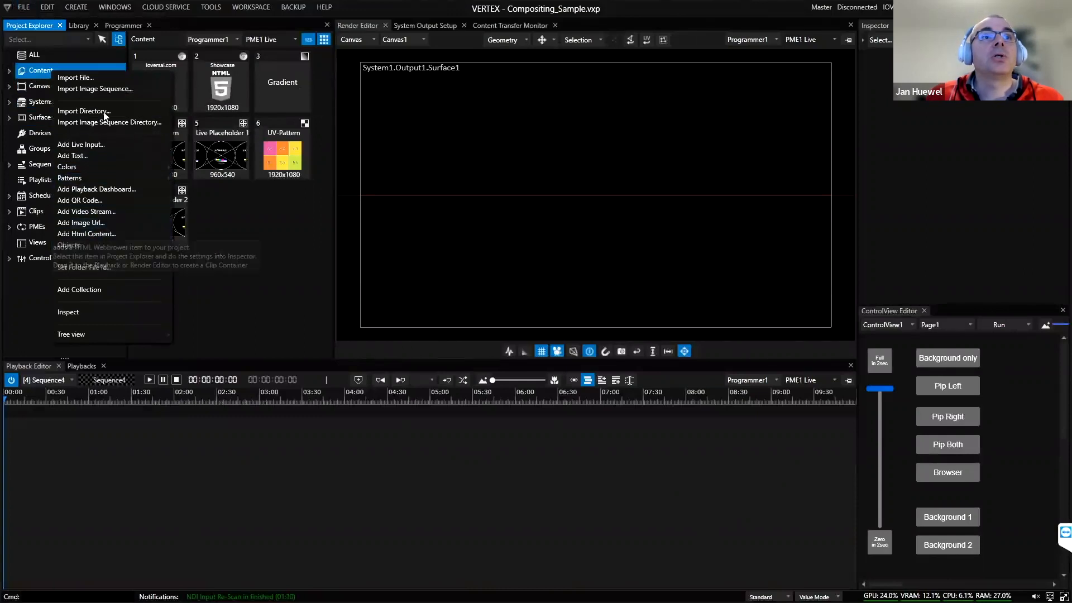
click(247, 303)
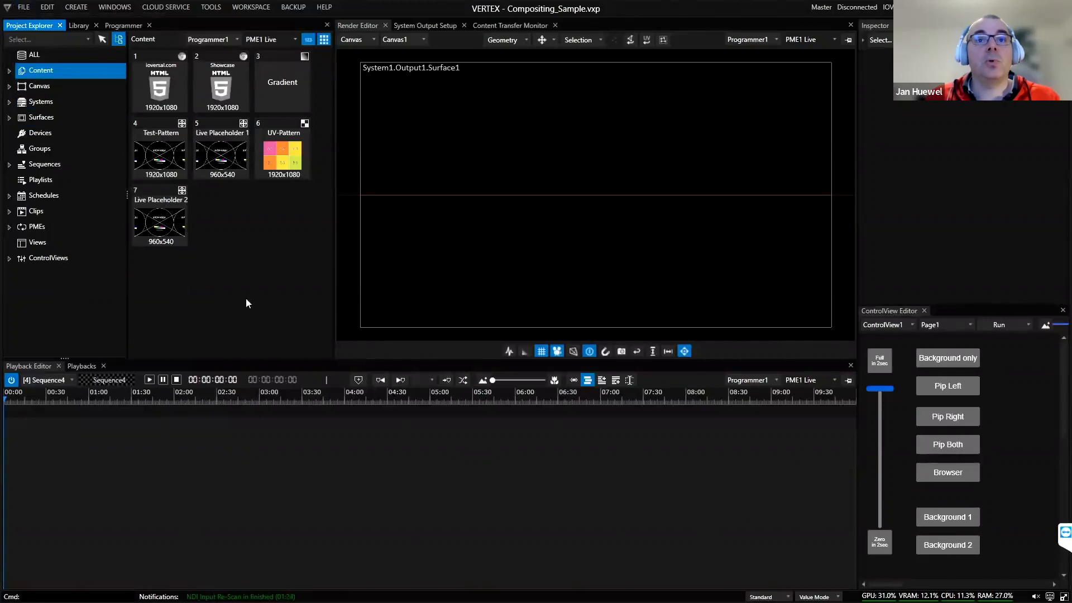
Step: Switch to File Explorer, open the TestContent folder on drive C: and move its window clear of the content list
key(super+e)
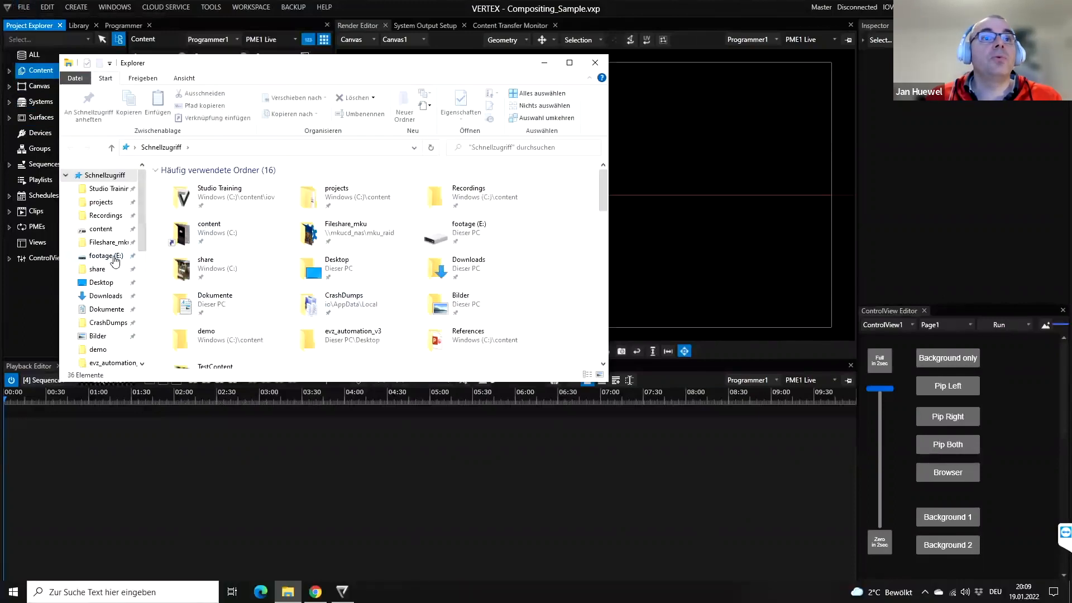
scroll(142, 231, down, 6)
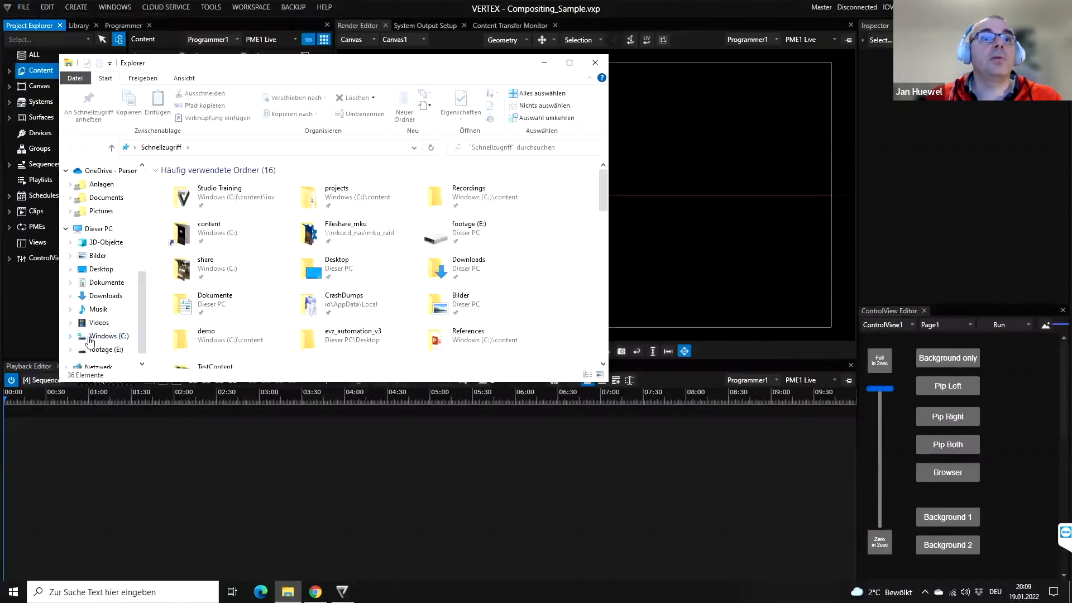
click(91, 336)
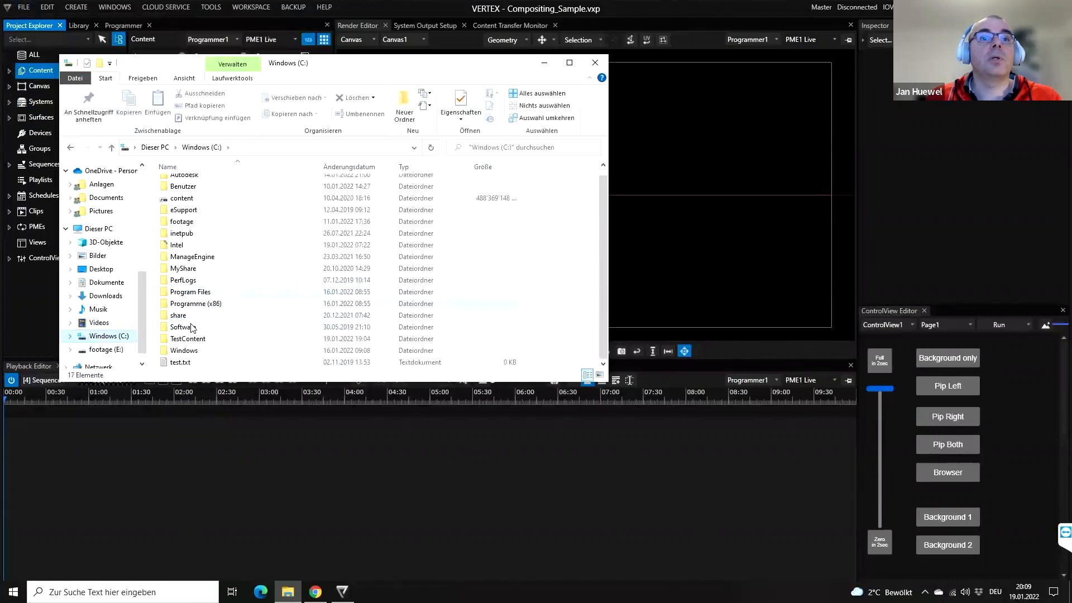
double_click(190, 339)
drag(334, 68, 710, 77)
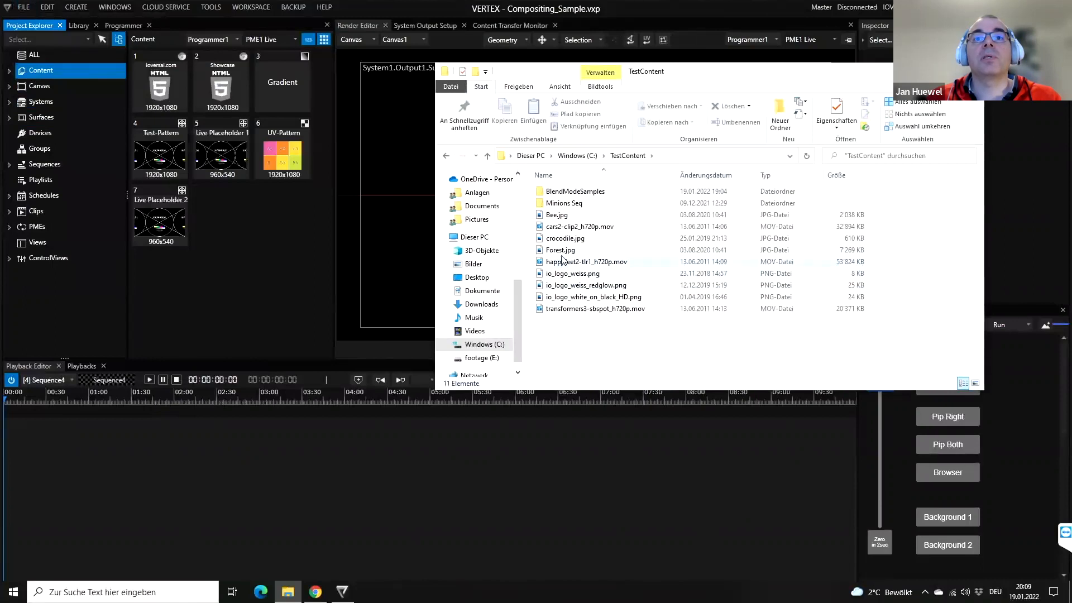
Step: Try to bring Forest.jpg and crocodile.jpg from the TestContent folder straight onto the empty sequence timeline
drag(560, 252, 294, 427)
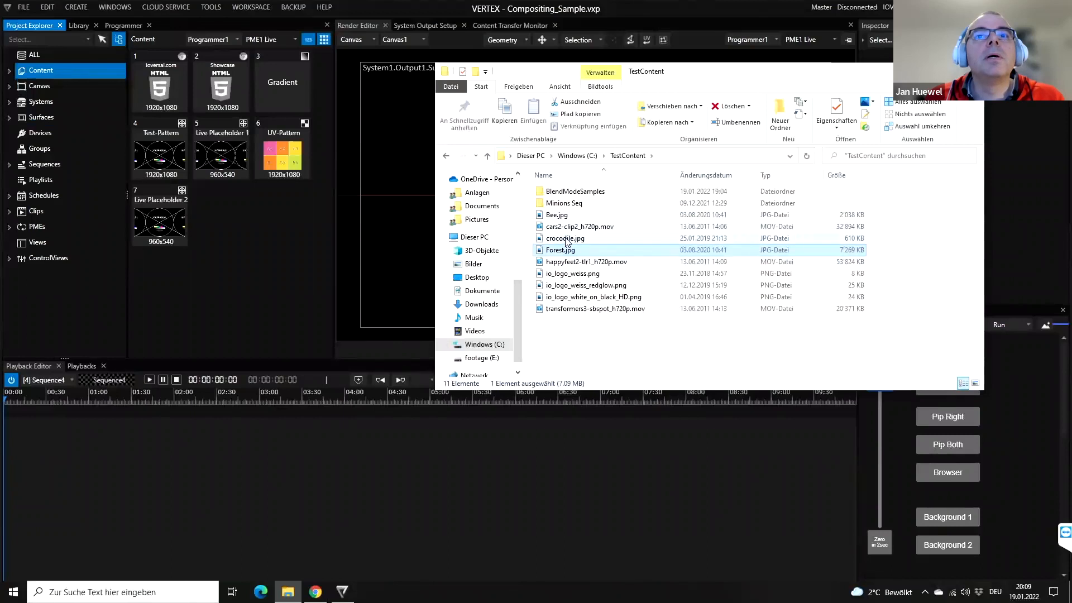
drag(564, 238, 409, 382)
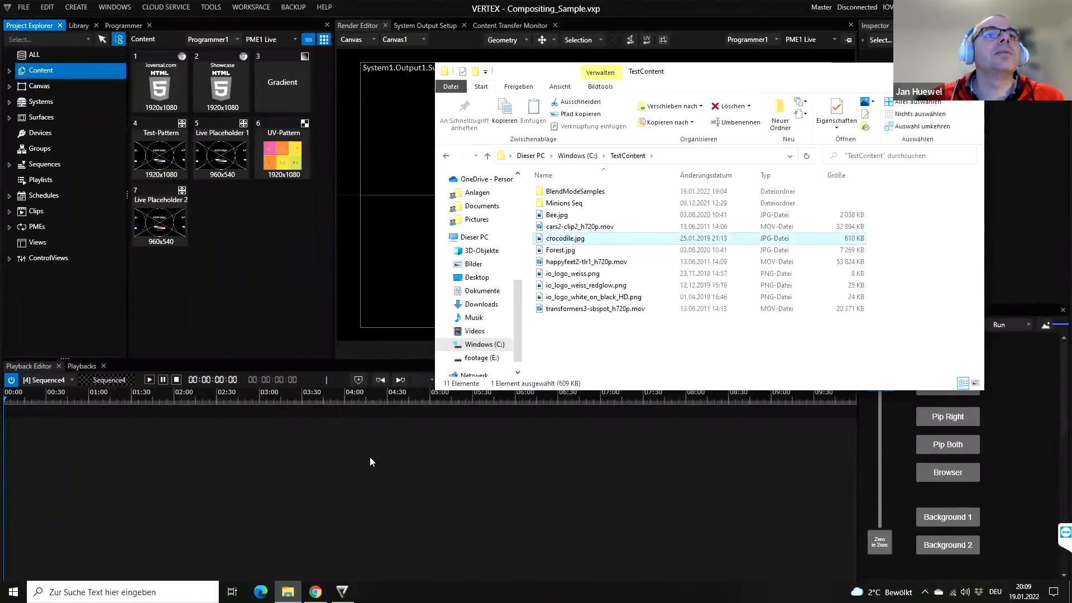
click(25, 86)
click(36, 70)
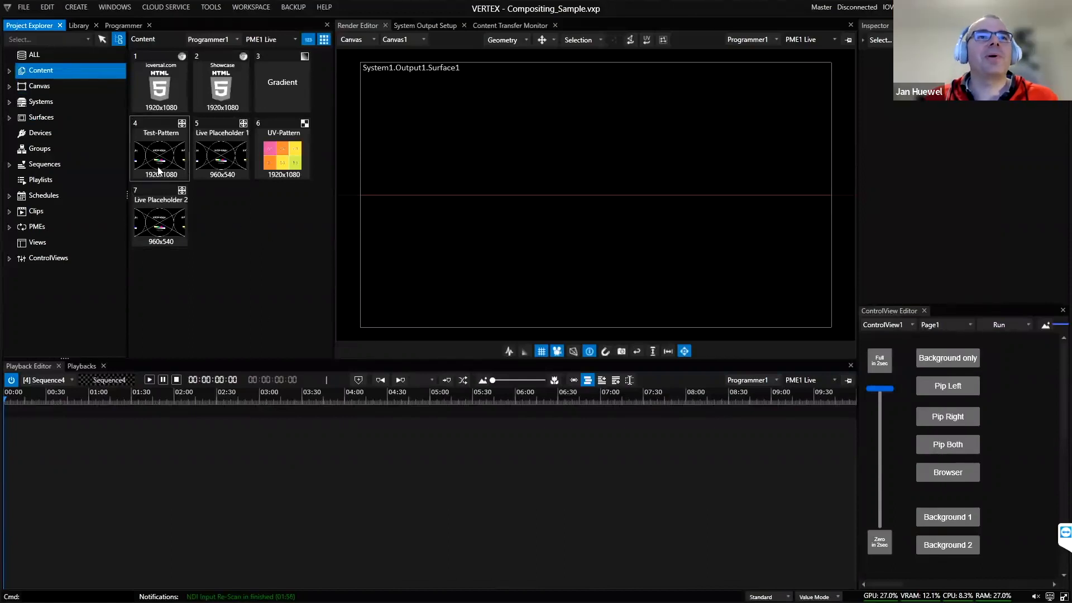
Step: Import crocodile.jpg from the TestContent folder into the project's content and place it on the sequence timeline at about 02:16
key(alt+Tab)
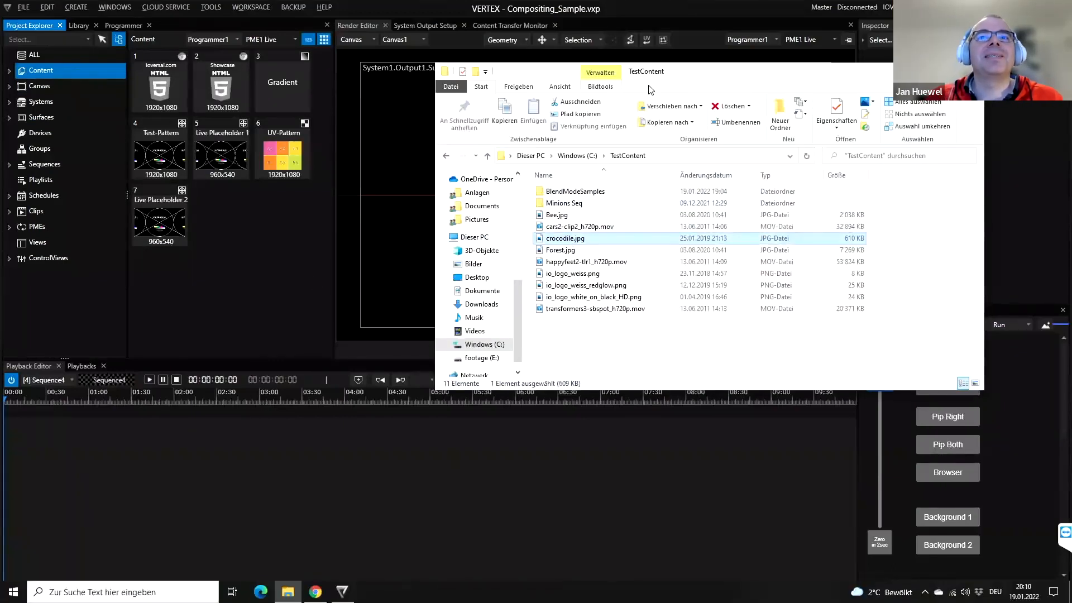
drag(570, 238, 51, 31)
drag(65, 69, 62, 71)
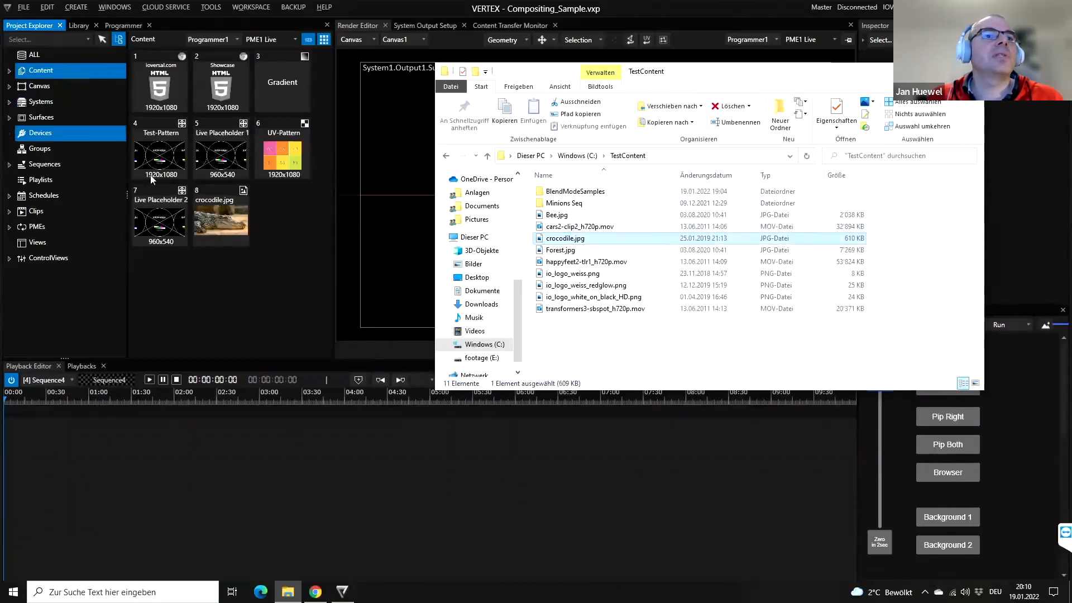
drag(216, 224, 200, 429)
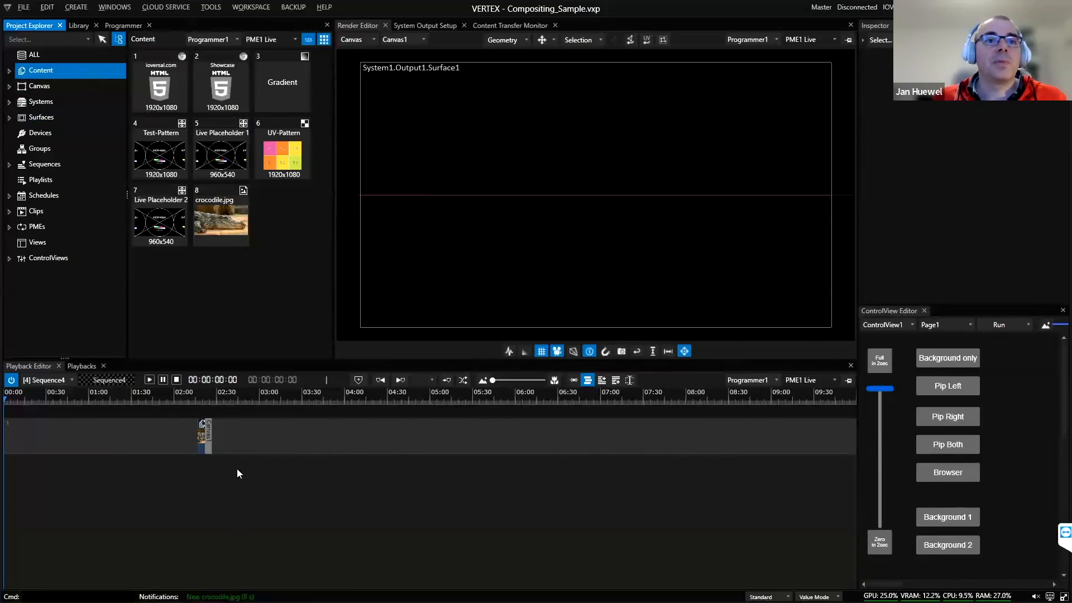
Step: Set the playhead to 00:02:02:13 and add Forest.jpg from the TestContent folder to the canvas in the Render Editor
click(178, 391)
key(alt+Tab)
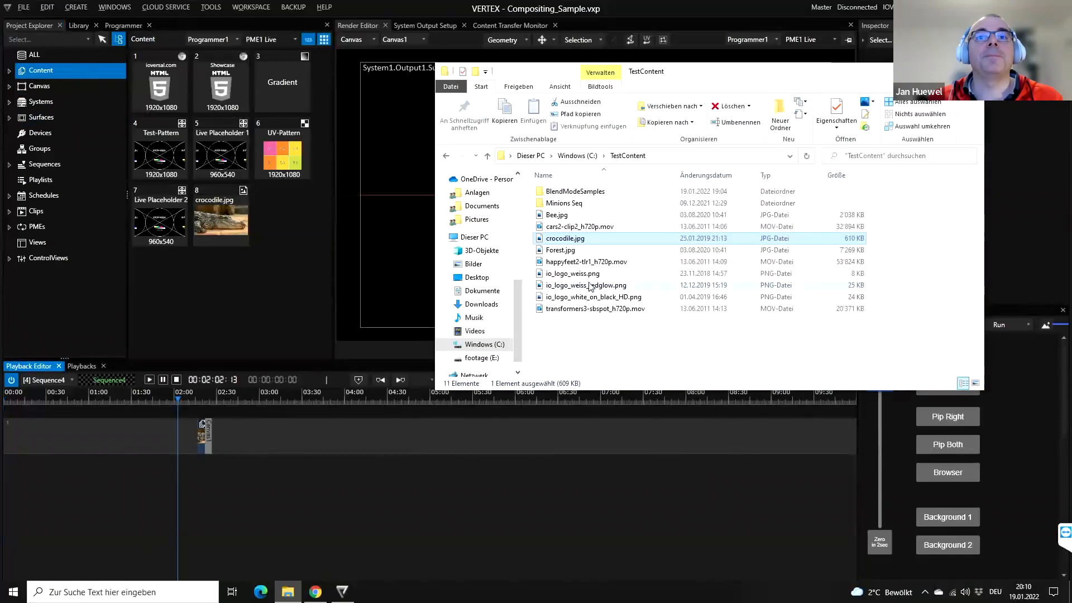
drag(558, 250, 408, 255)
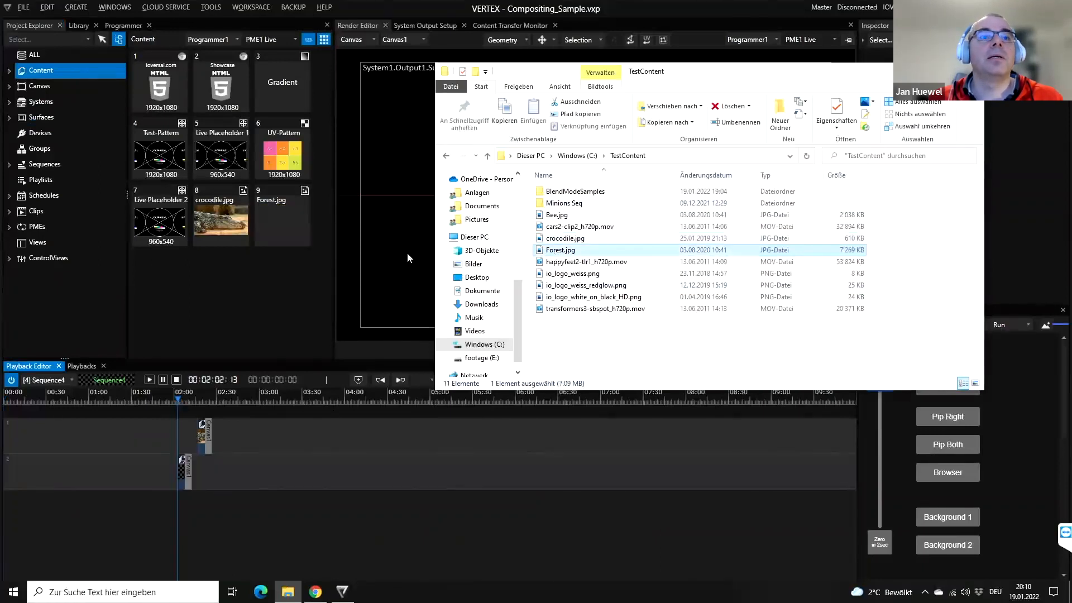
drag(554, 75, 771, 86)
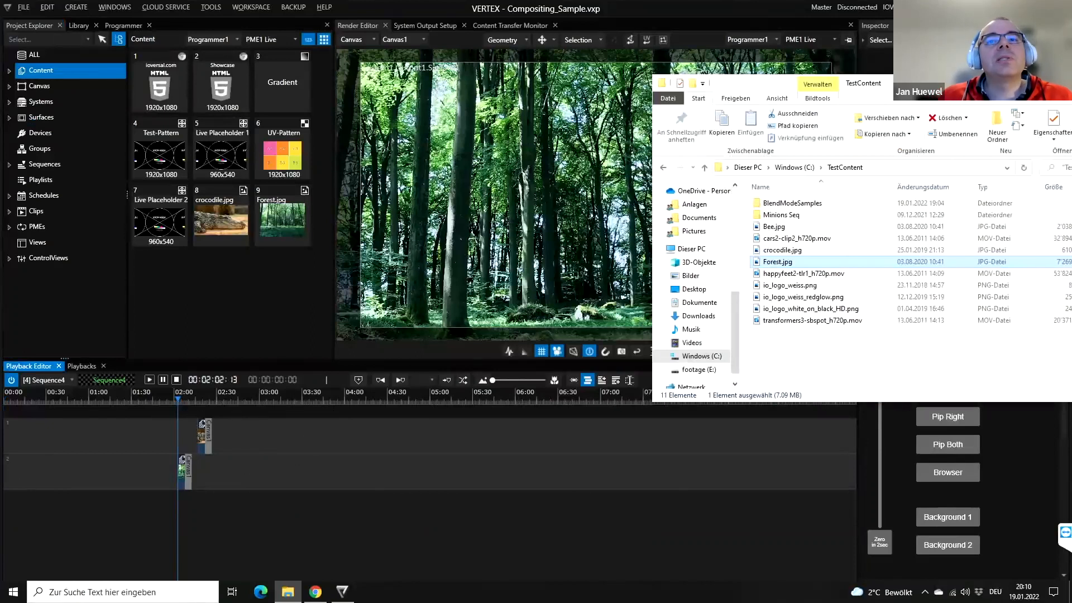
Step: Lengthen both timeline clips, starting crocodile.jpg at about 02:50 and Forest.jpg at about 01:52
click(215, 436)
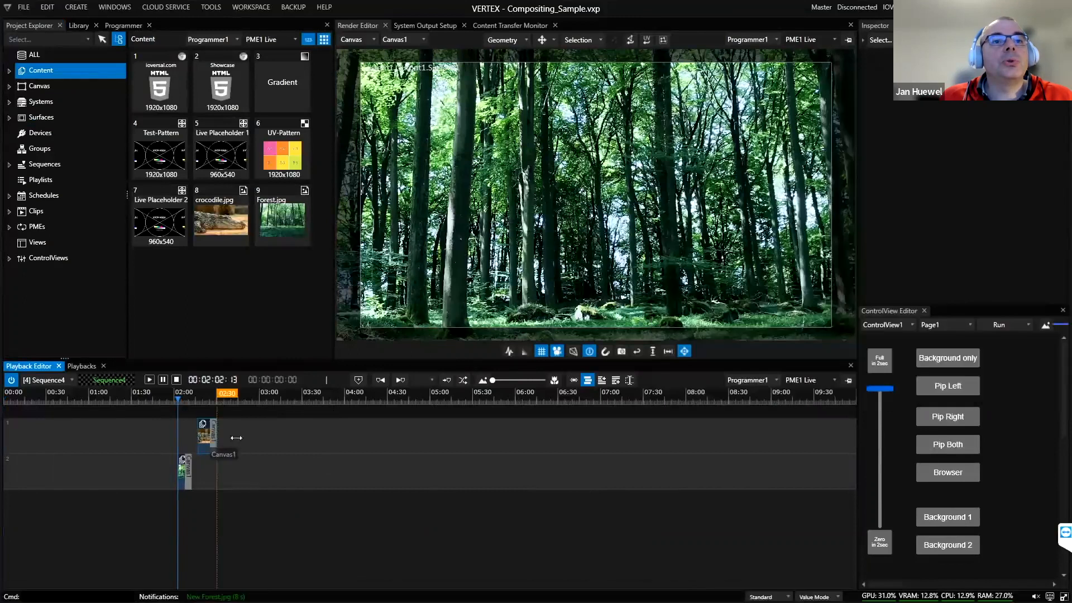
click(187, 471)
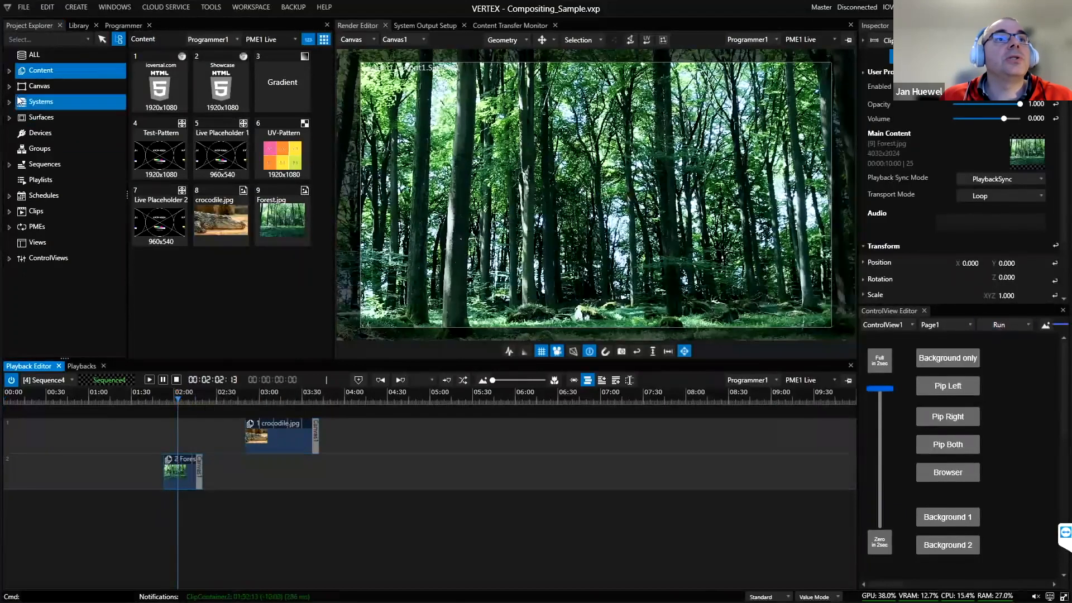
Step: Add a collection under the project's content, put crocodile.jpg and Forest.jpg into it and expand it
right_click(34, 73)
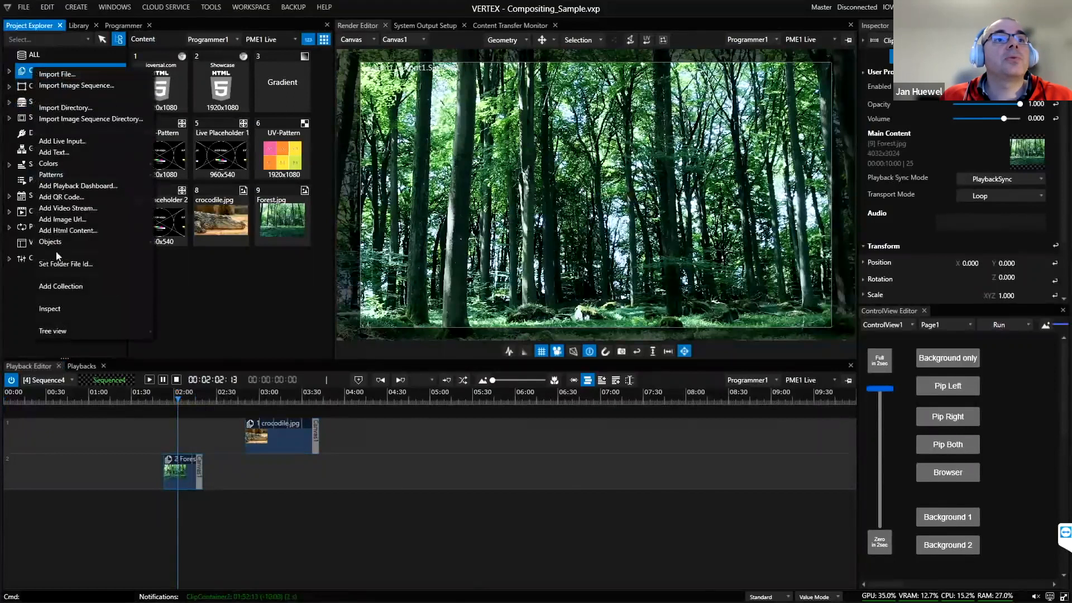
click(59, 286)
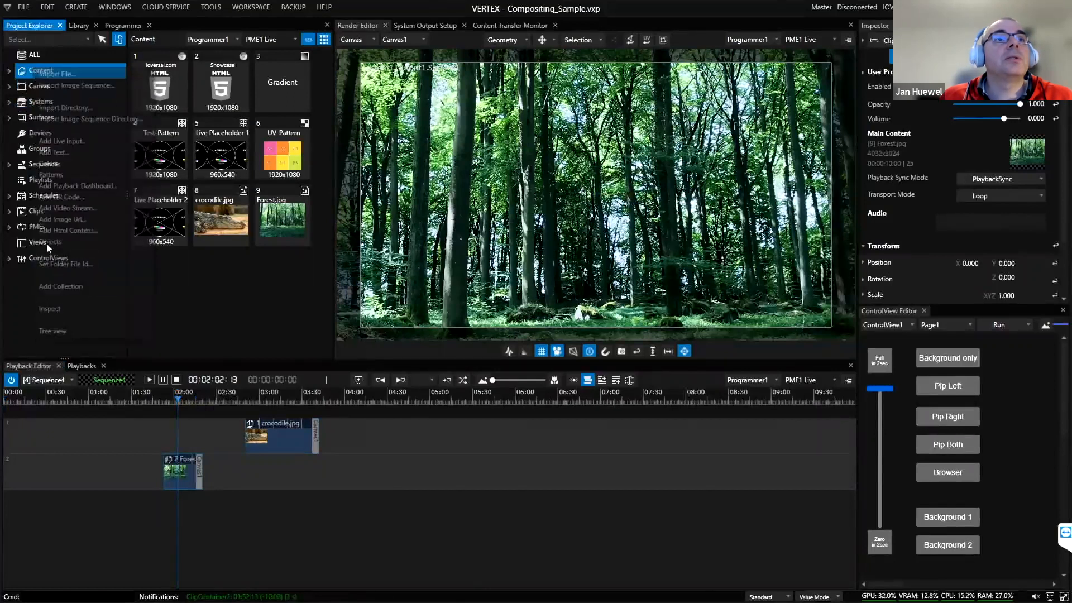
click(8, 72)
drag(274, 149, 70, 103)
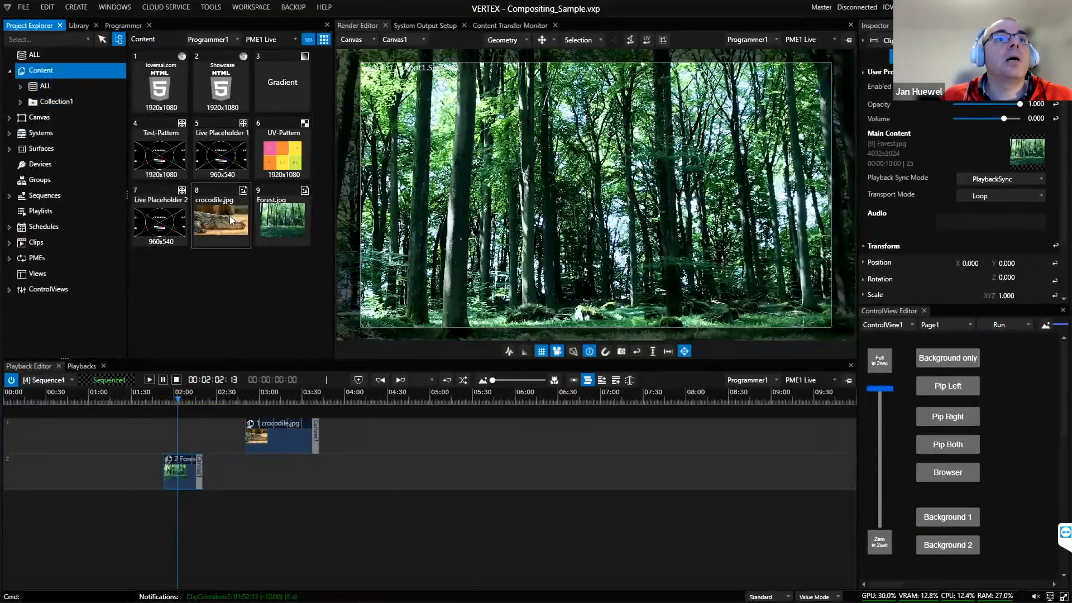
click(60, 109)
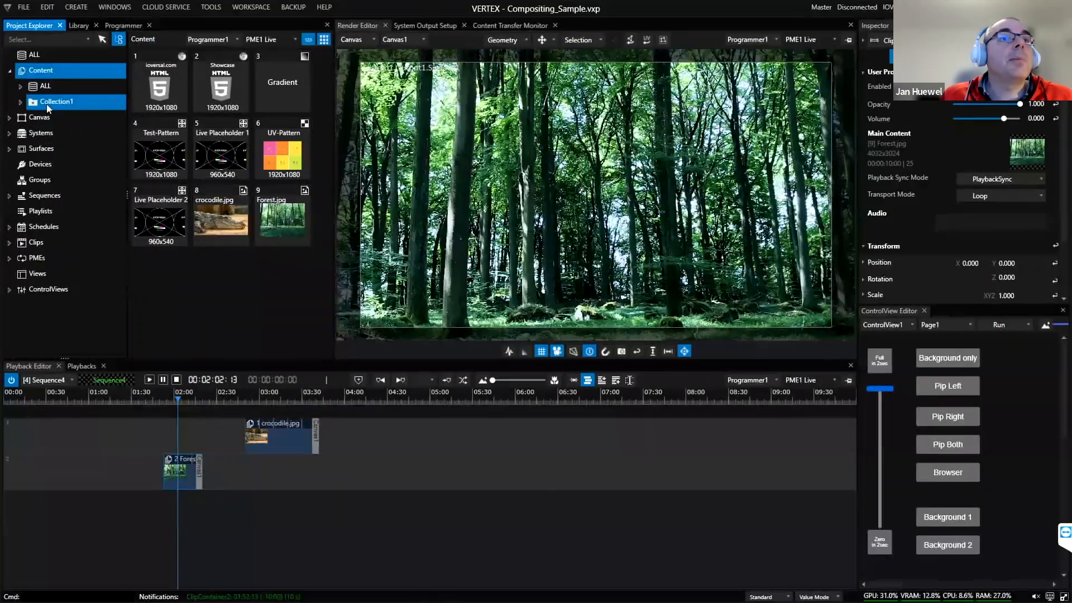
double_click(61, 109)
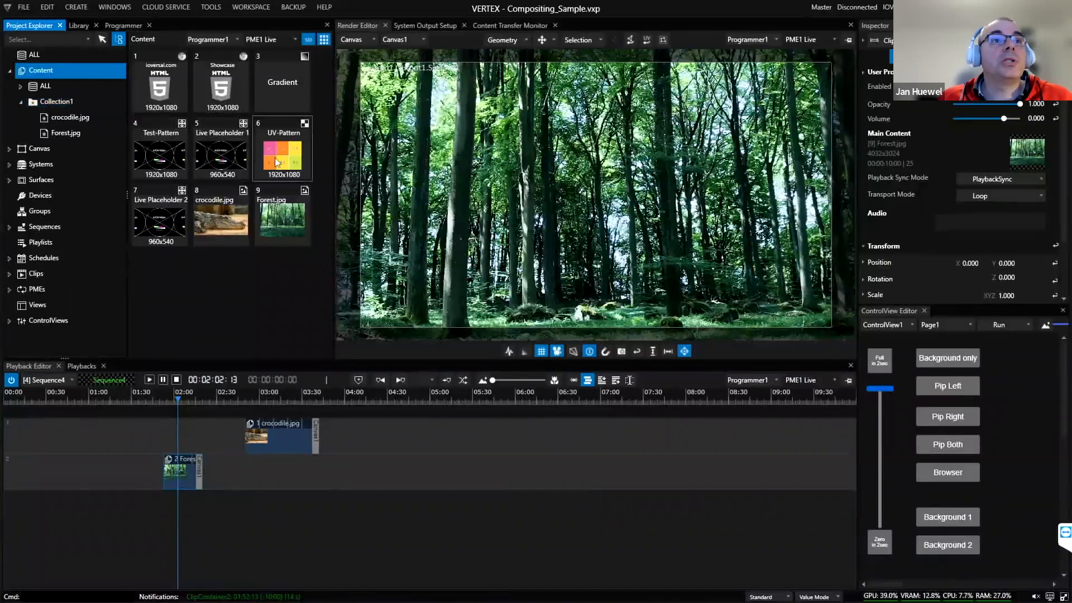
click(34, 115)
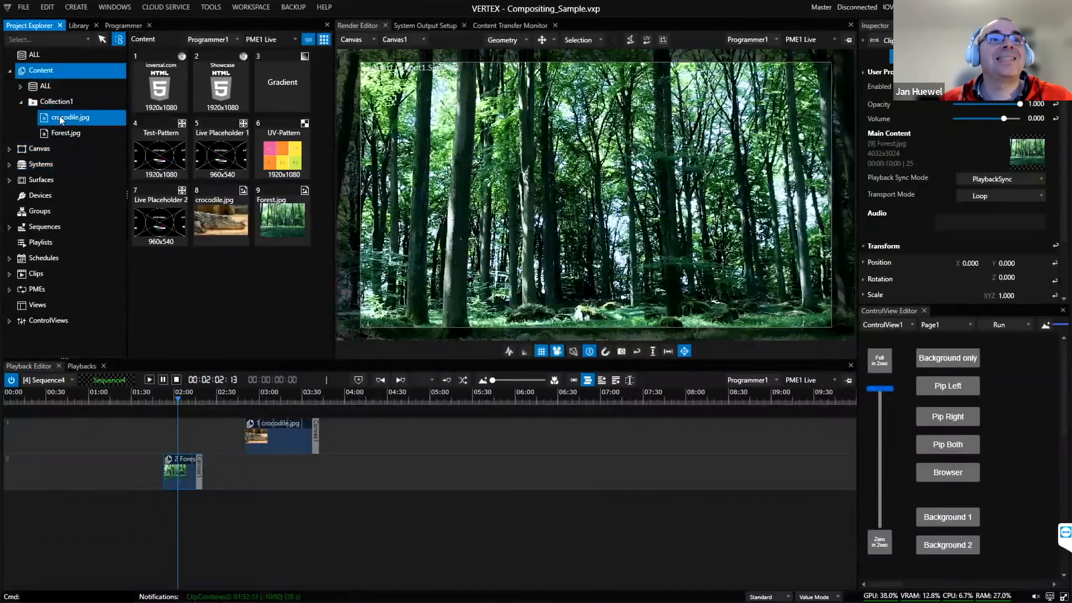
click(50, 101)
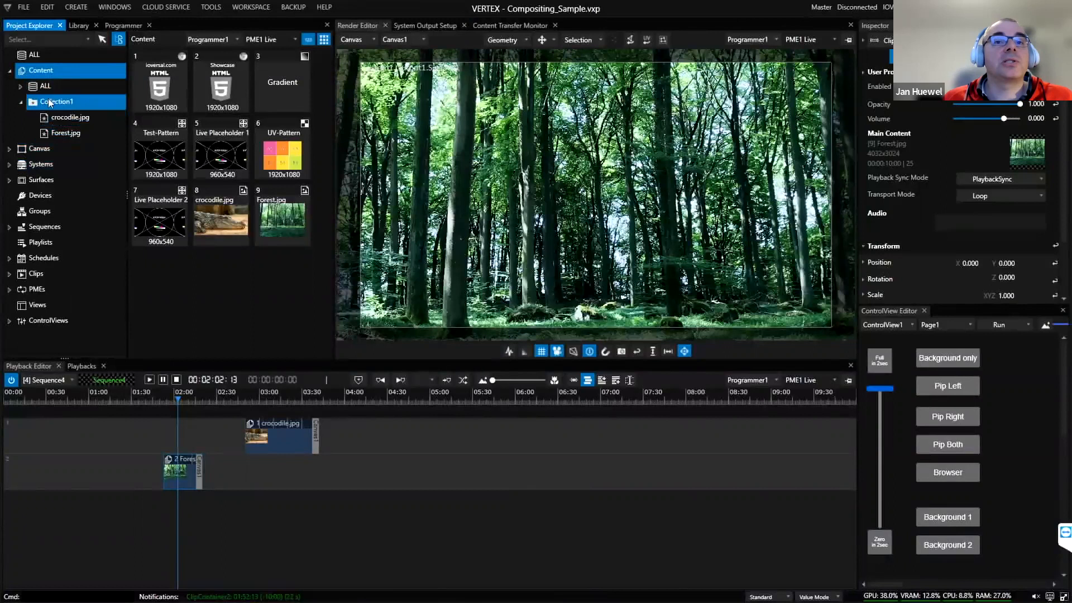
click(67, 133)
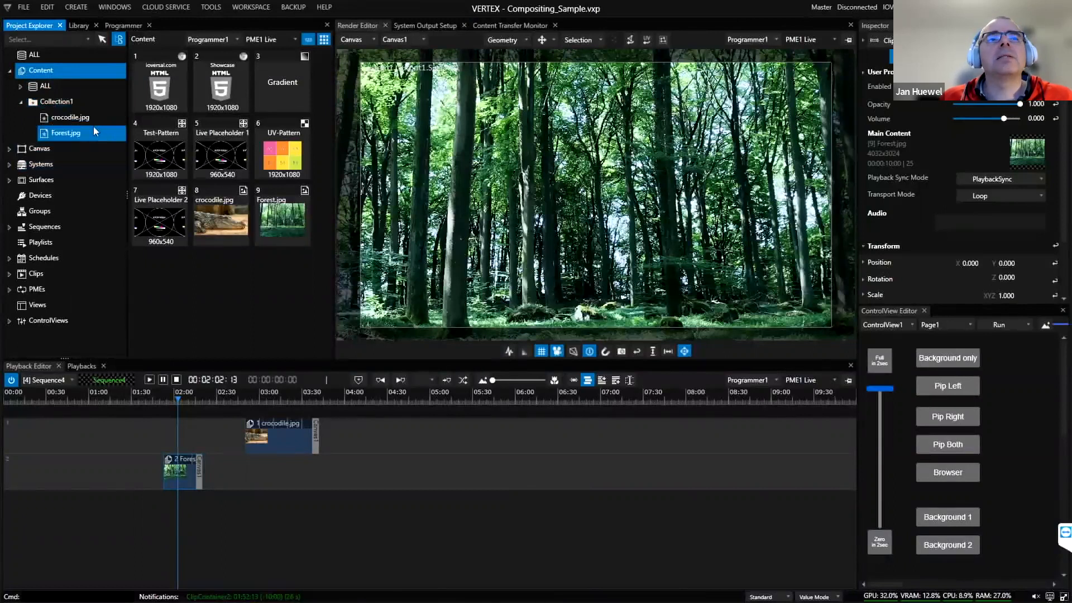
Step: Set the playhead to 00:03:04:04 and move the crocodile.jpg clip on the canvas to about X 33, Y -14
click(67, 108)
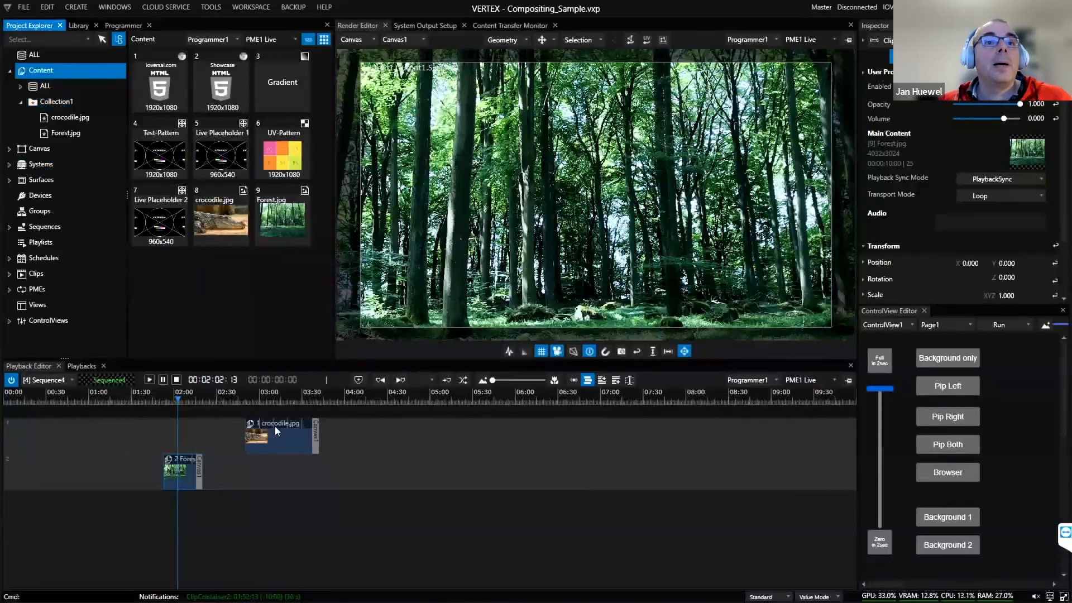
click(287, 433)
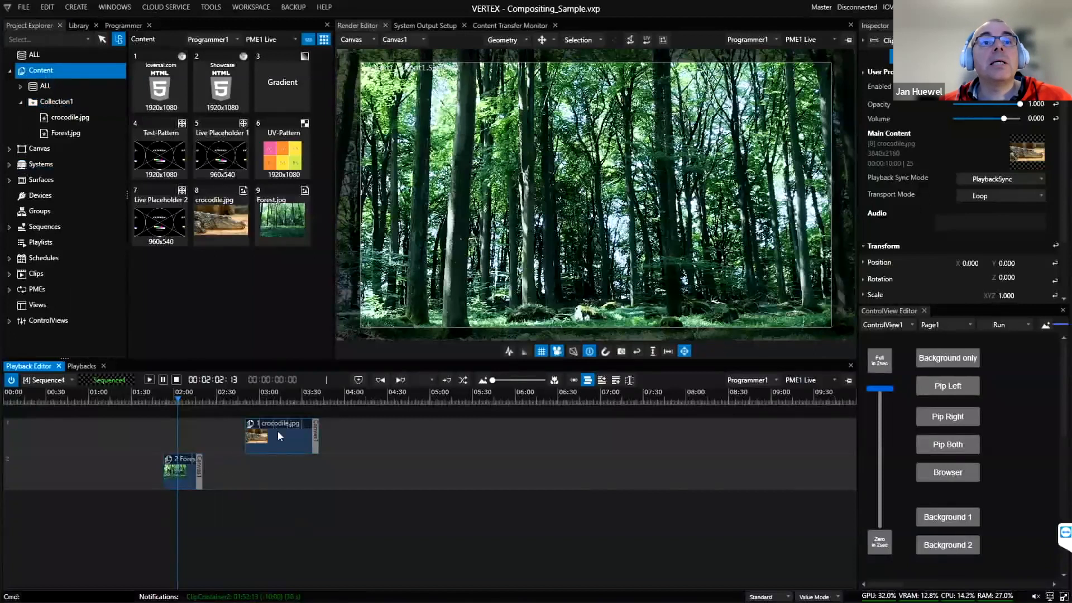
click(266, 400)
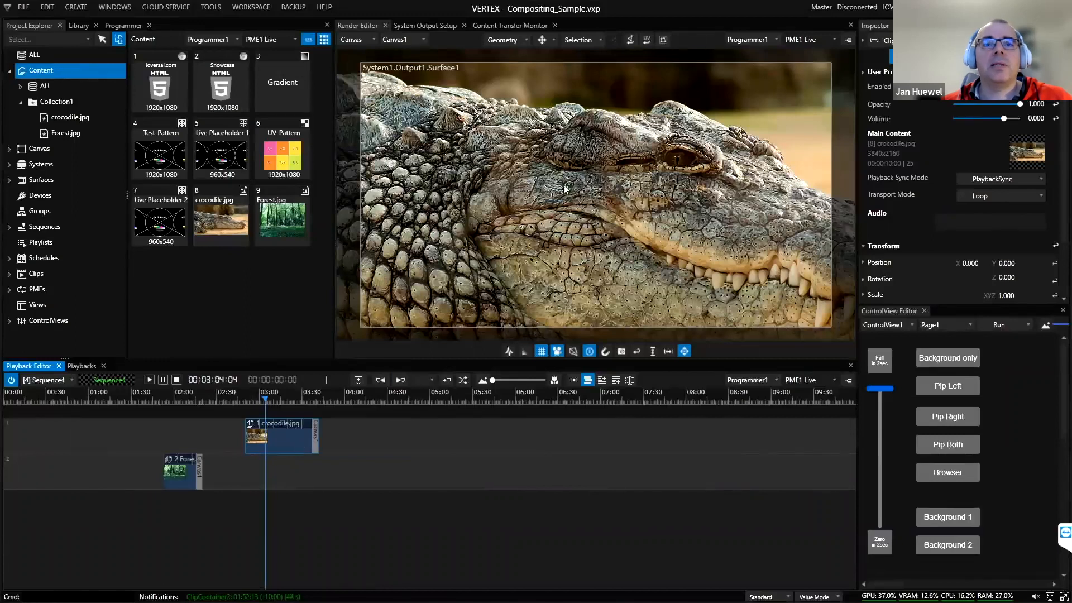
drag(615, 197, 481, 250)
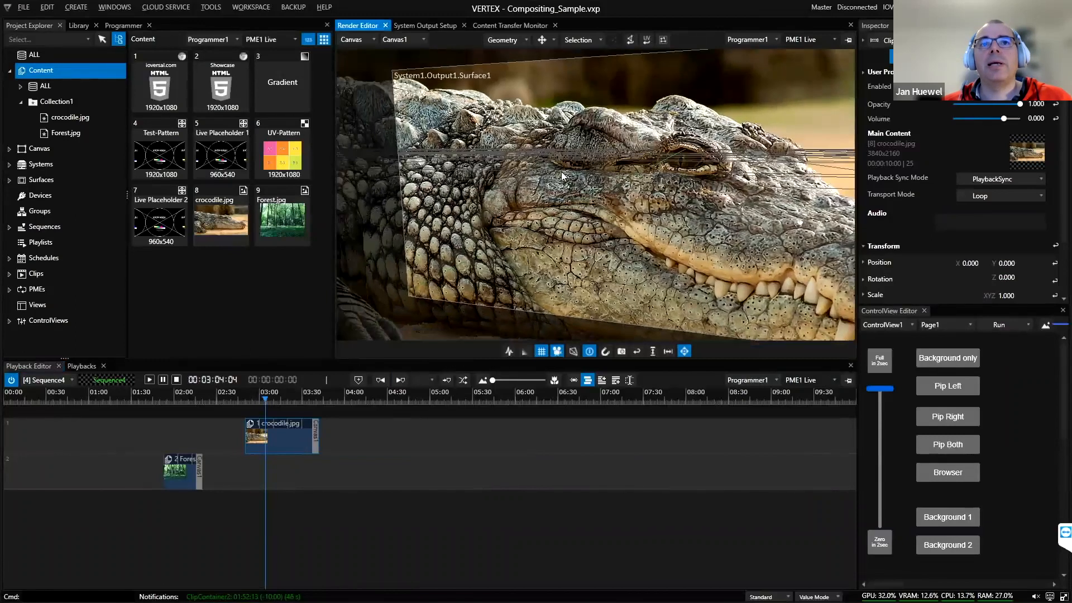
scroll(558, 201, down, 5)
drag(635, 187, 840, 131)
click(596, 208)
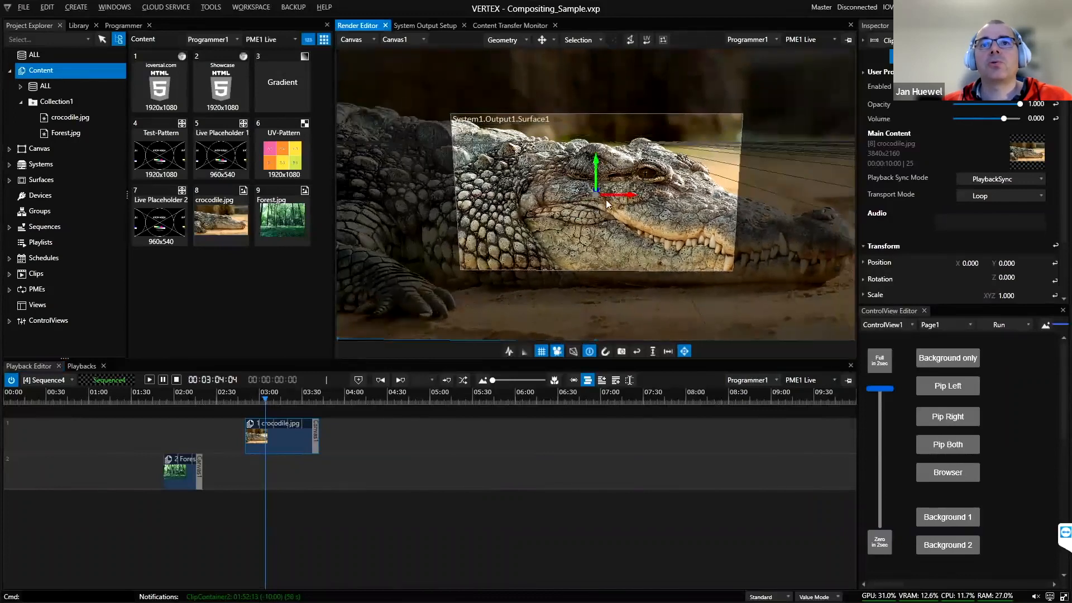
drag(598, 200, 633, 201)
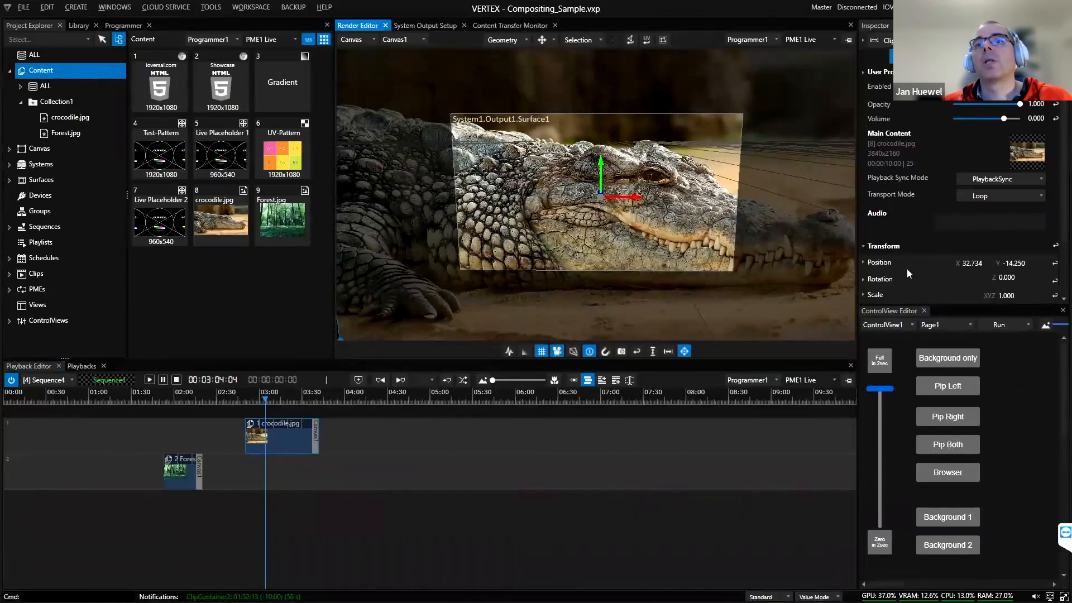
Step: Expand the crocodile.jpg clip's position values and set its Z position to 540
scroll(904, 269, down, 2)
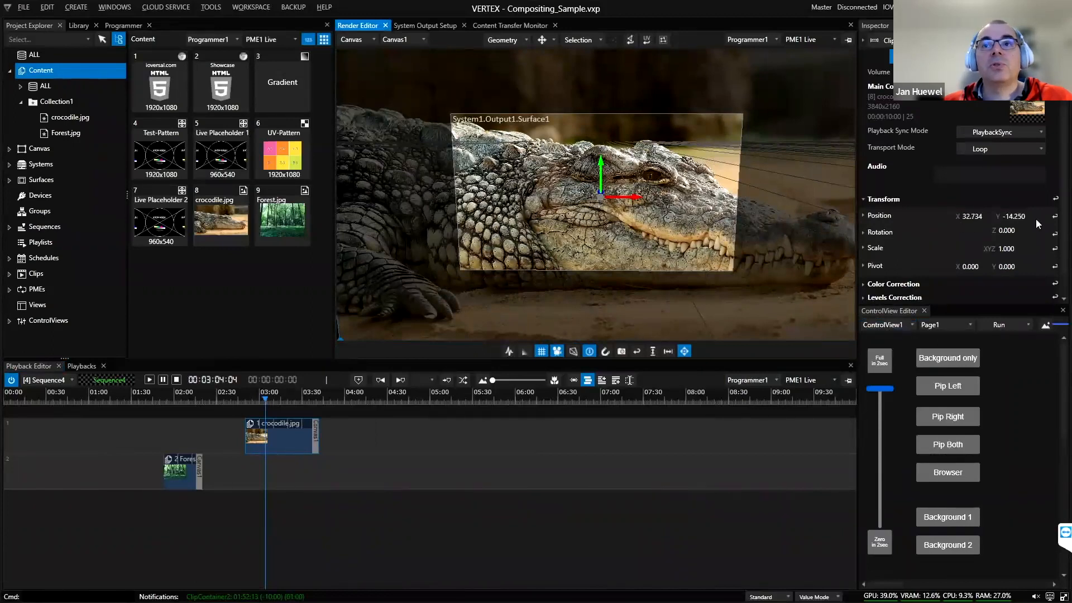
click(880, 215)
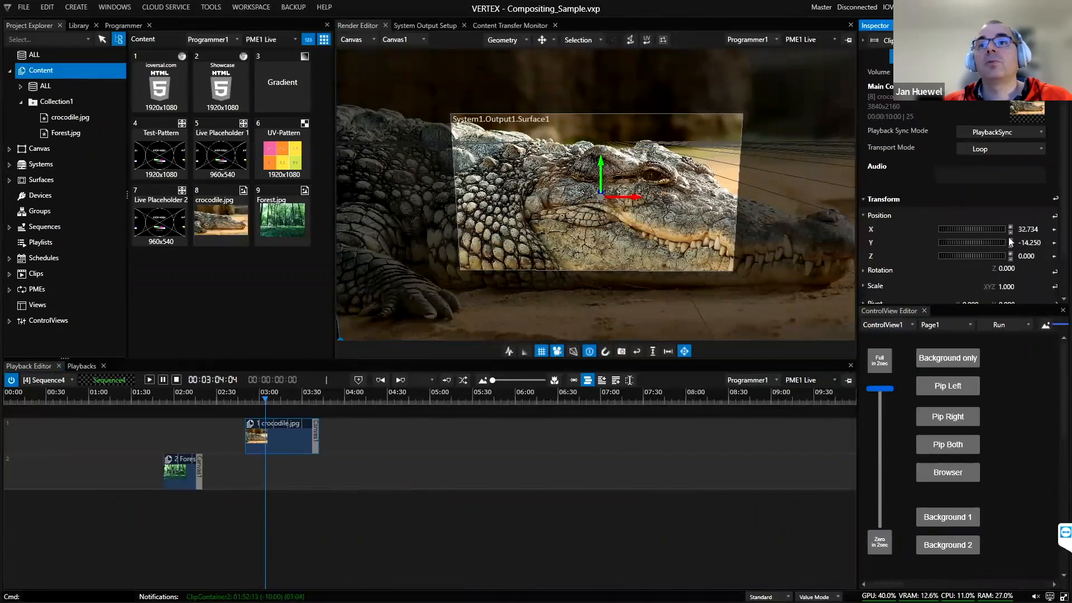
drag(1026, 256, 1031, 226)
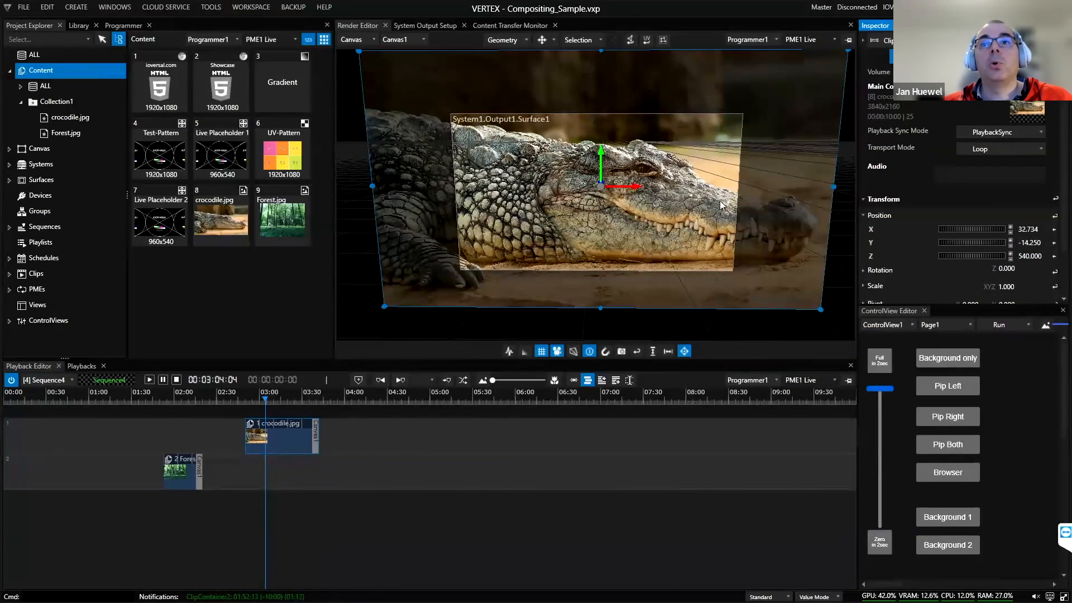
Step: Switch the property display level from Standard to Advanced
scroll(958, 218, down, 1)
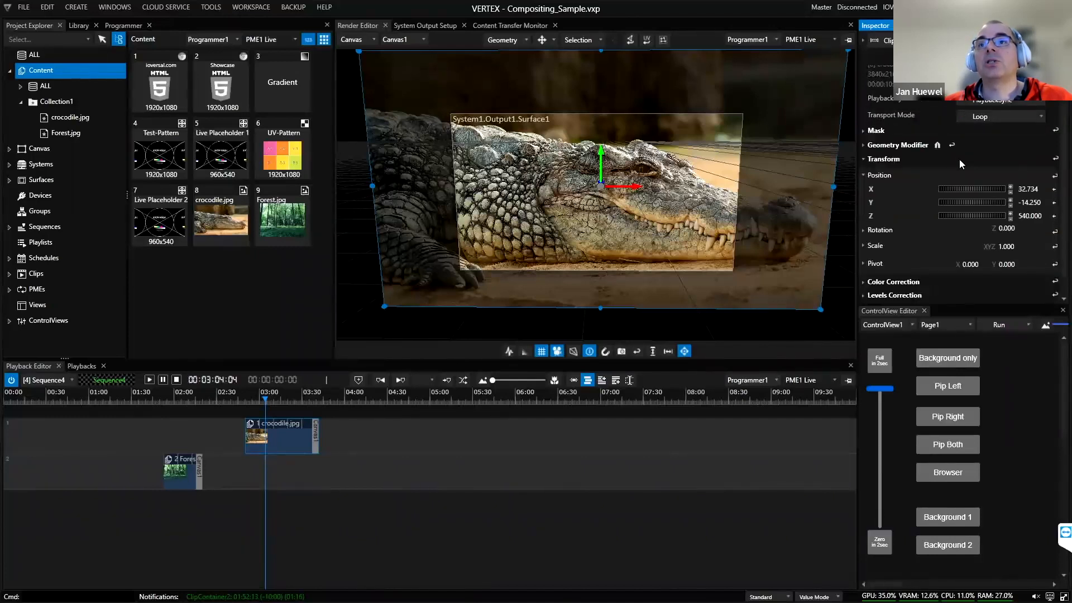
scroll(1009, 159, up, 1)
scroll(1020, 150, up, 1)
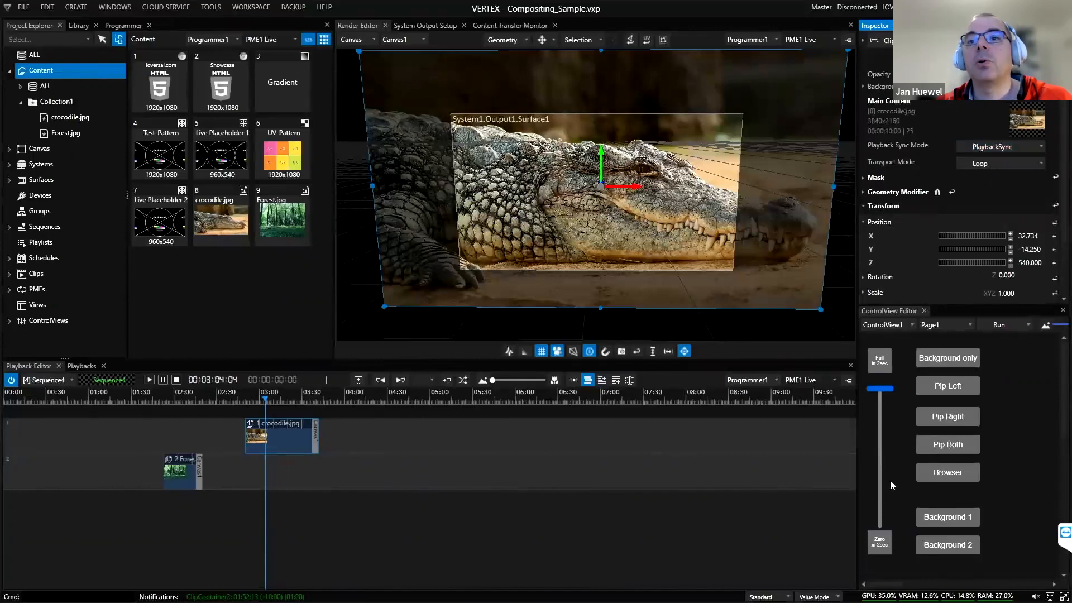
click(771, 597)
click(762, 585)
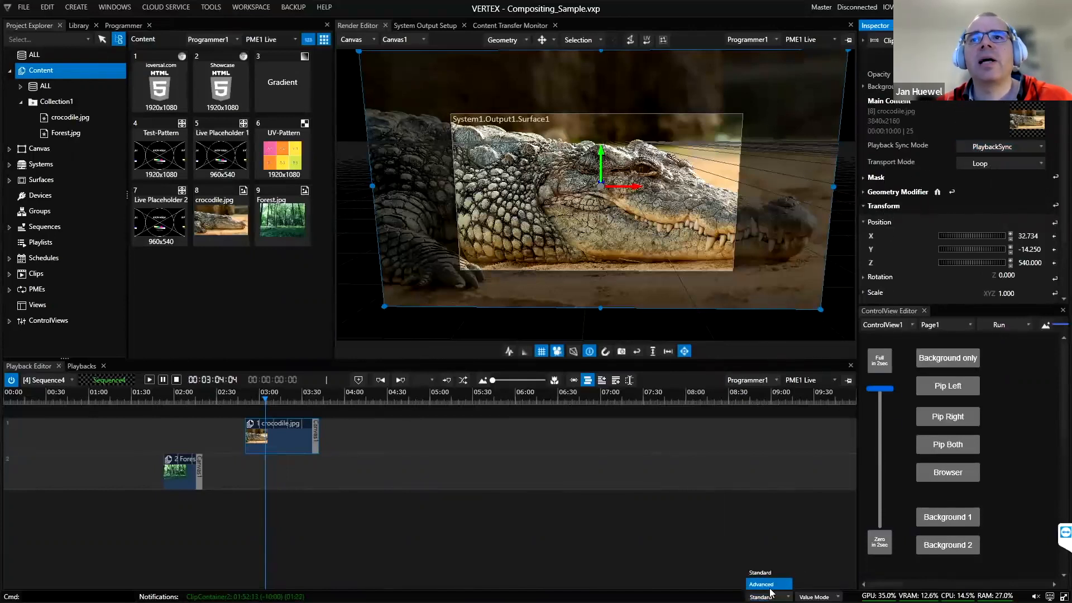
Step: Limit the crocodile.jpg clip's properties to the Main group, collapse Position and examine the advanced transform options
scroll(962, 189, down, 4)
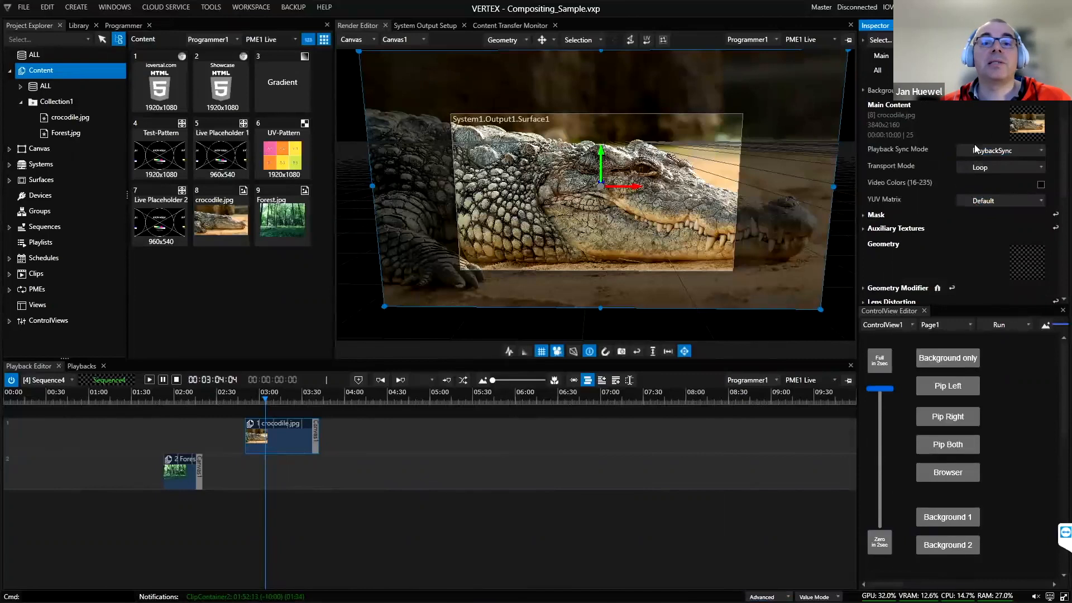
click(882, 55)
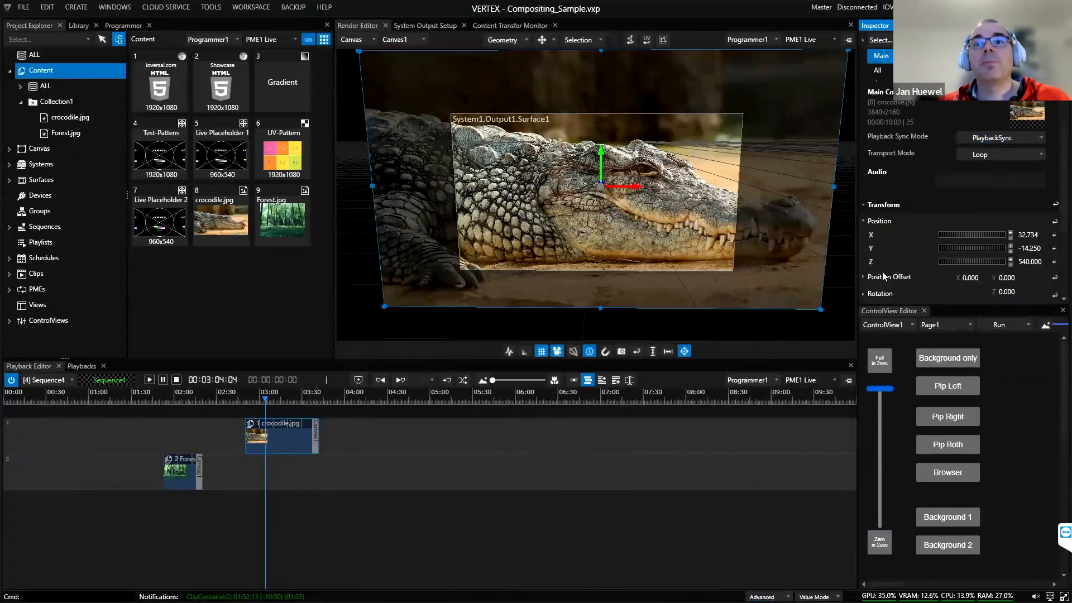
click(878, 222)
scroll(972, 230, down, 1)
scroll(972, 230, down, 1)
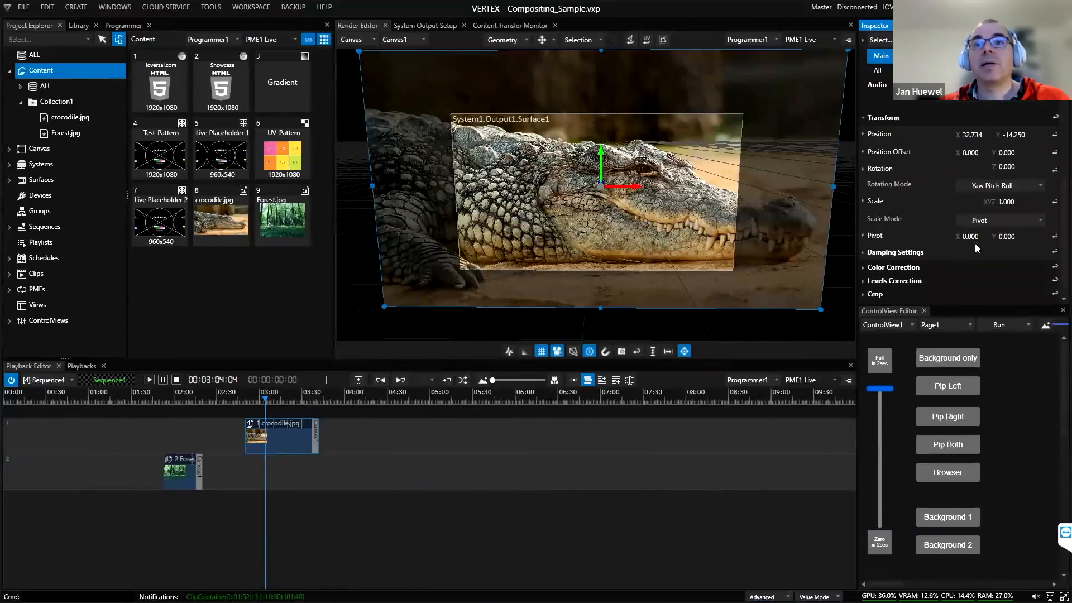
Step: Expand the crocodile.jpg clip's Color Correction, Levels Correction and Crop groups and examine their parameters
click(896, 255)
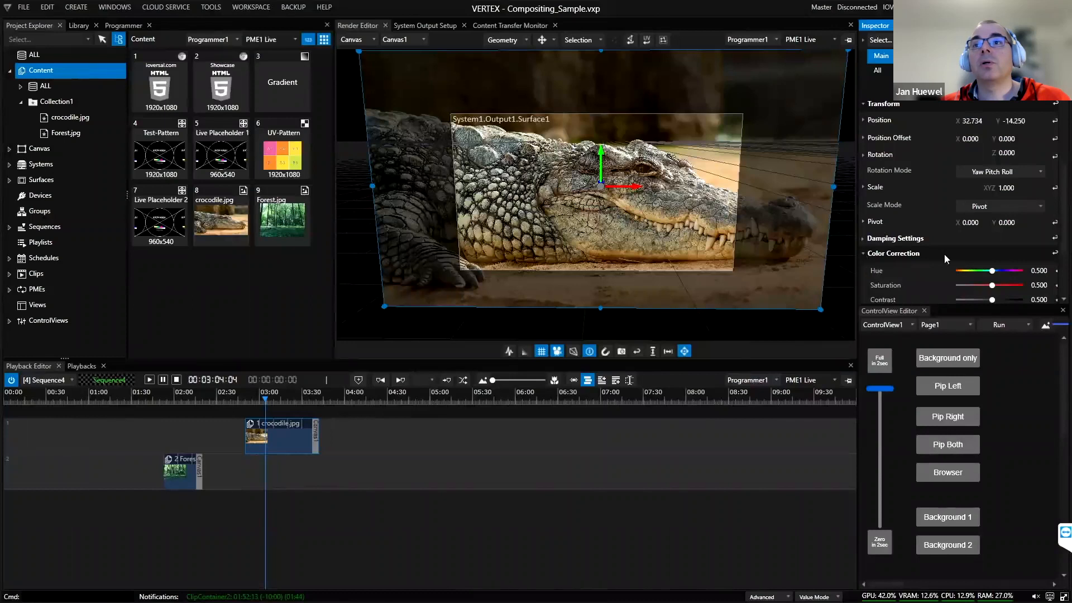
drag(1064, 228, 1067, 300)
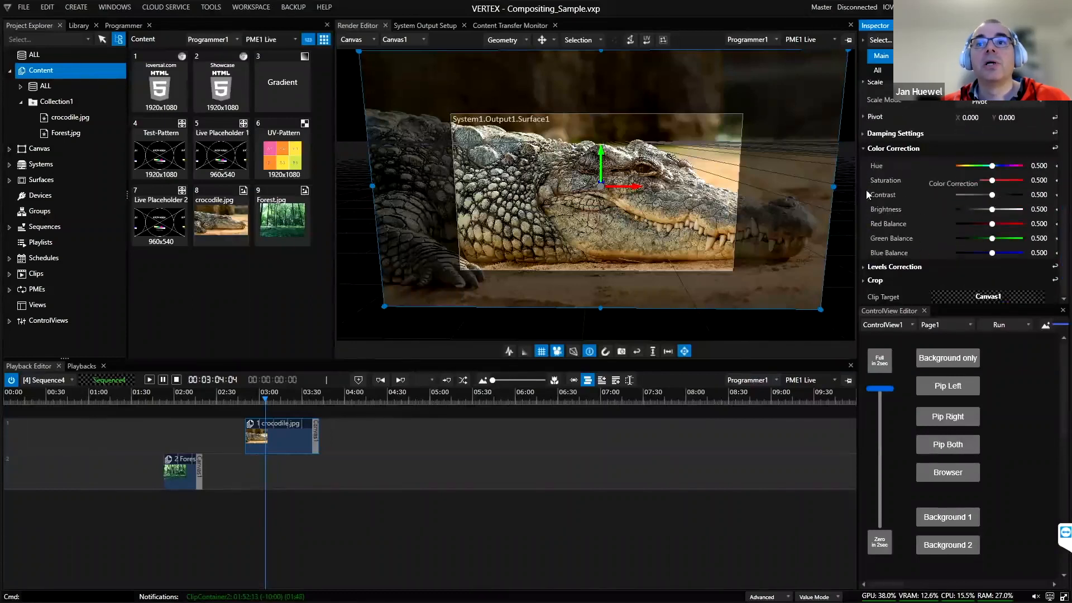
click(895, 269)
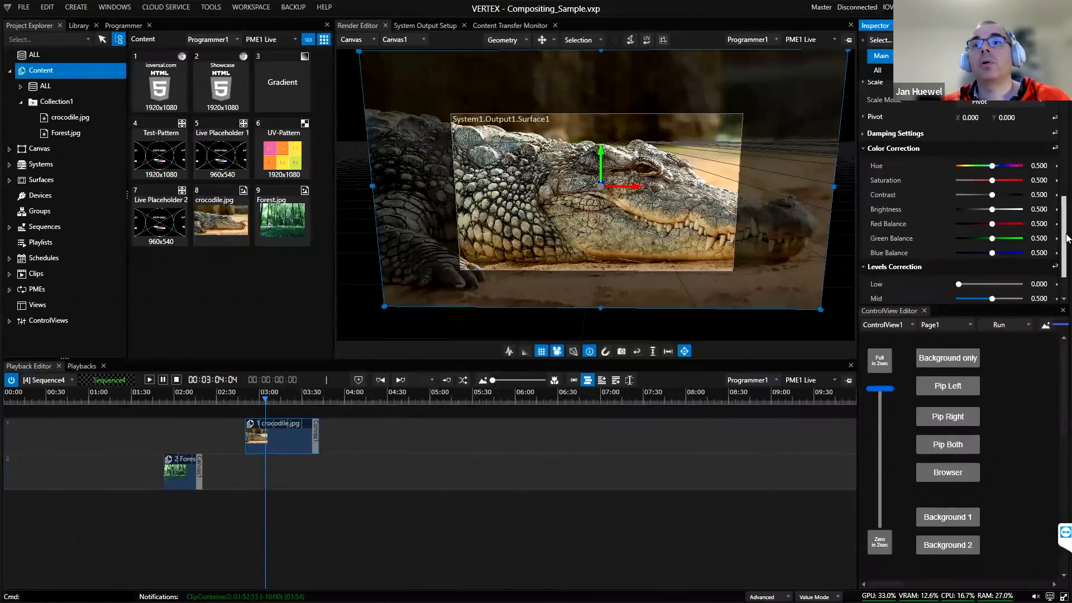
scroll(1065, 267, down, 1)
scroll(1065, 267, down, 2)
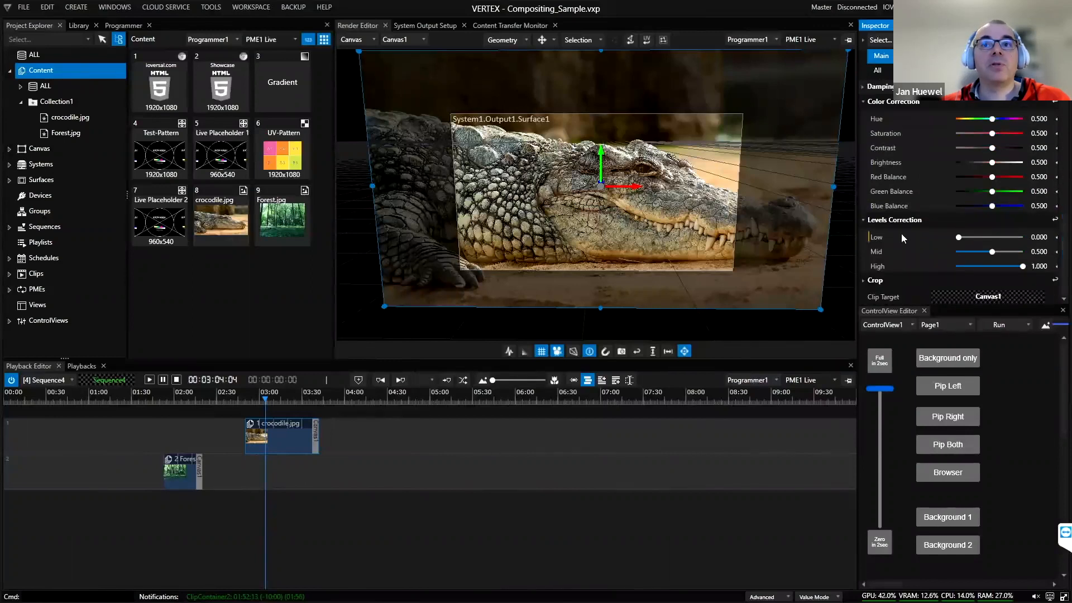
click(878, 285)
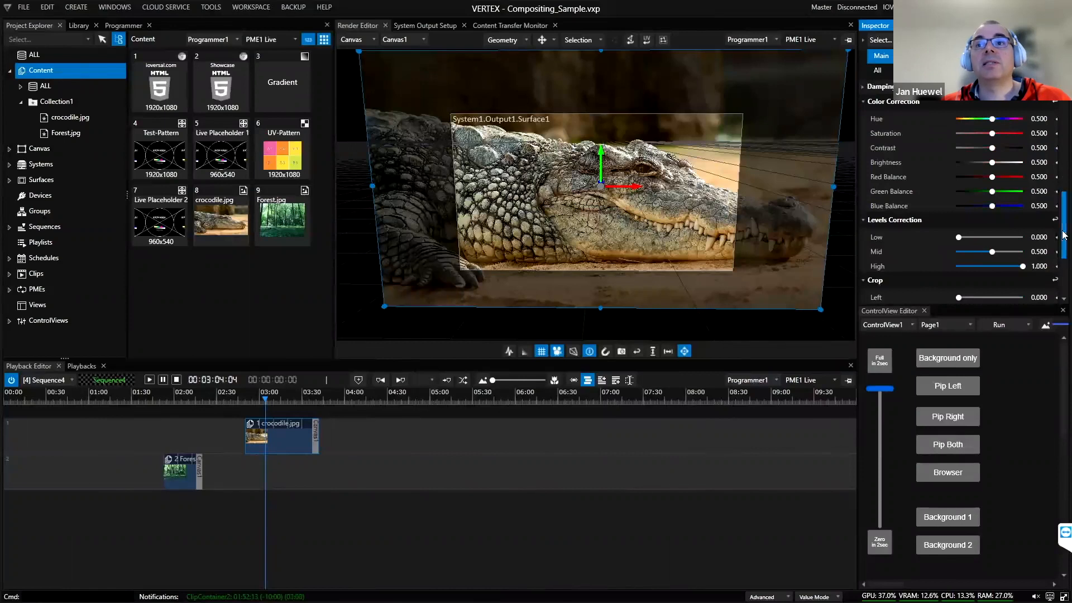
scroll(896, 250, down, 6)
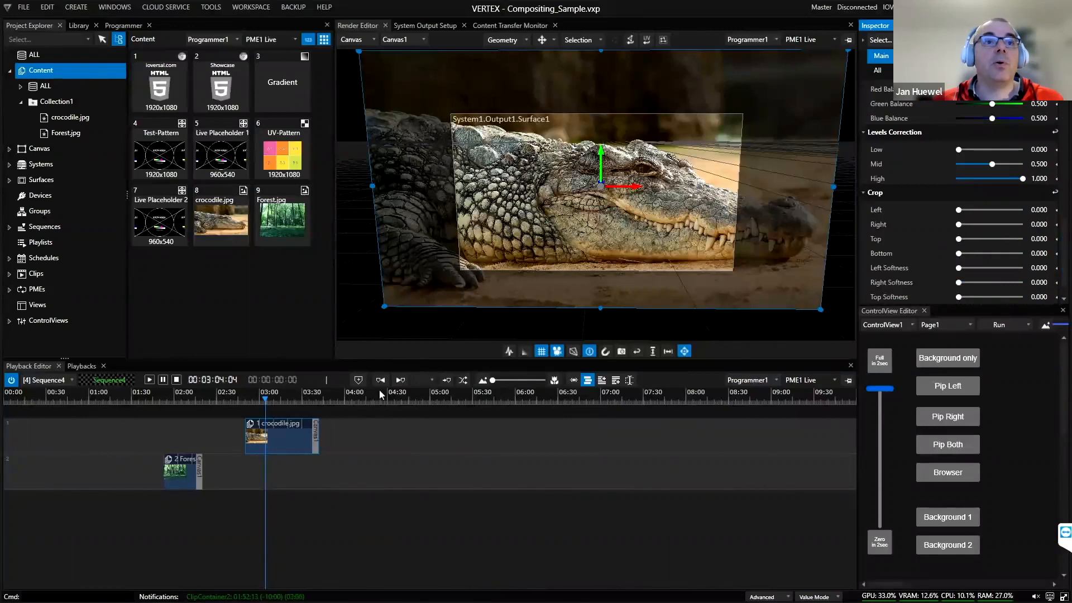
Step: Select the Forest.jpg clip, collapse the Crop and Color Correction groups and display all of its properties
click(191, 470)
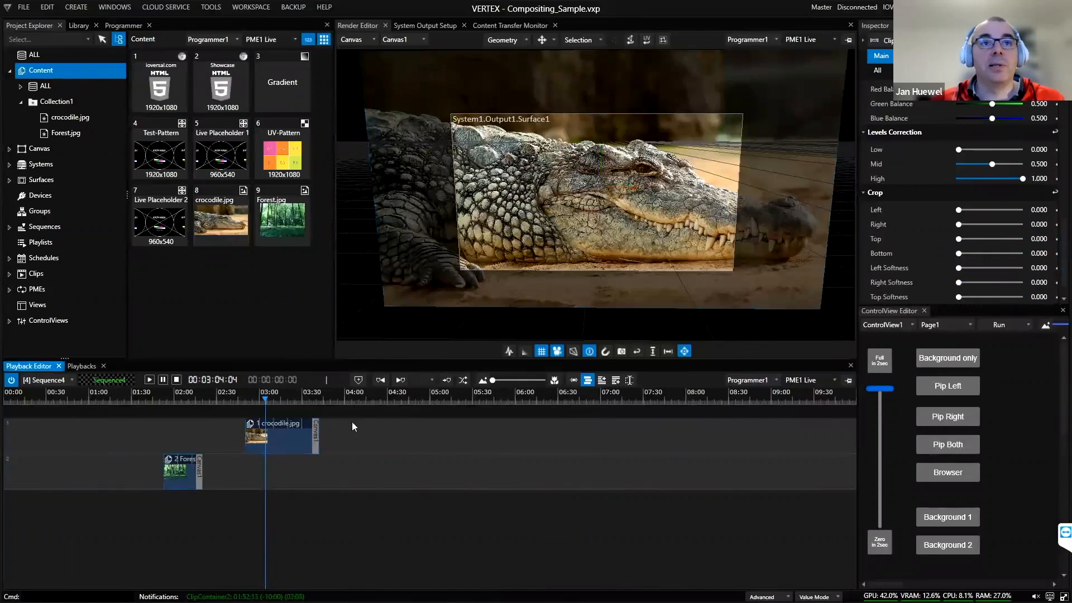
click(873, 195)
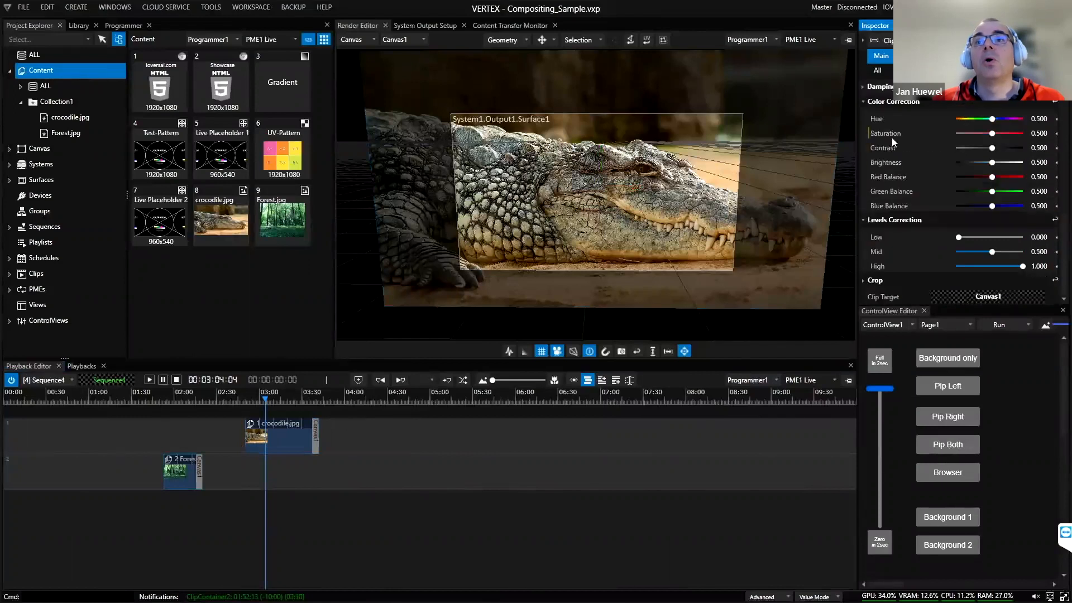
click(893, 101)
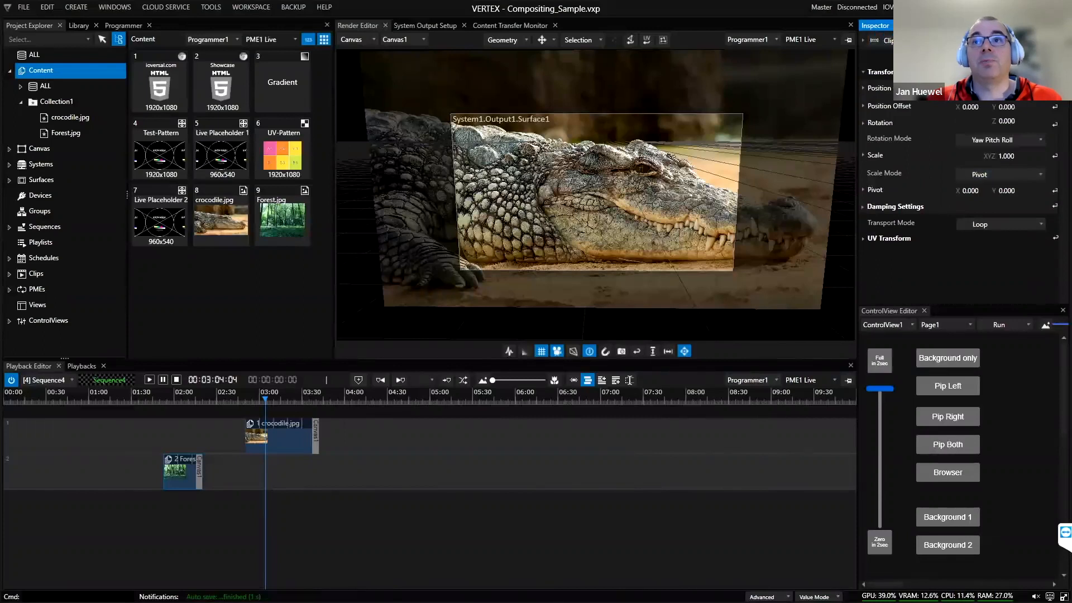
key(Escape)
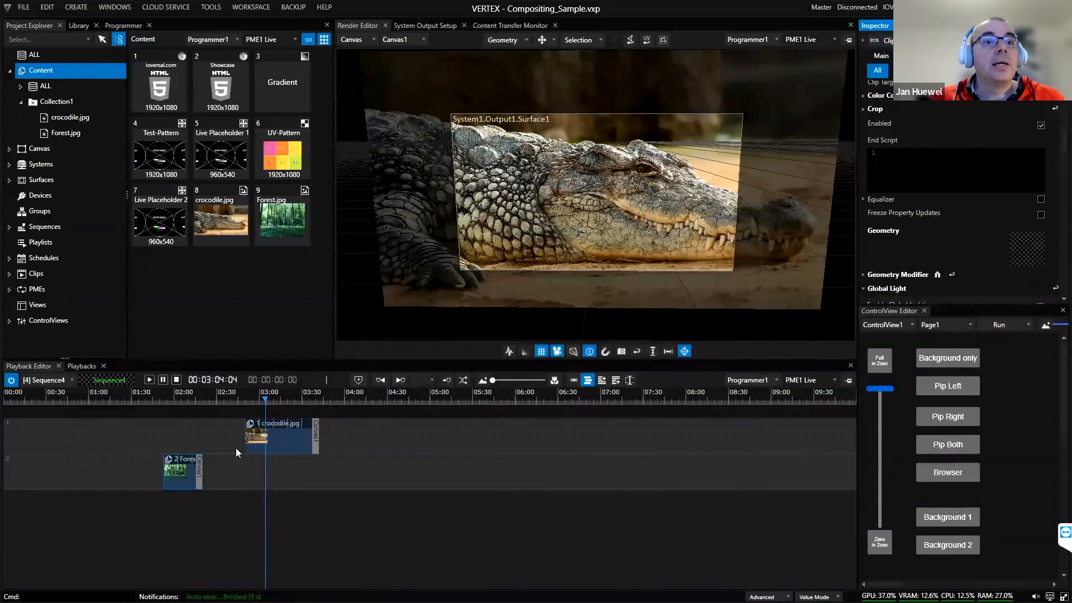
Step: Move the Forest.jpg clip onto layer 1 at 02:30, overlapping crocodile.jpg, and scrub the playhead across both clips to 00:03:10:21
drag(185, 473, 183, 445)
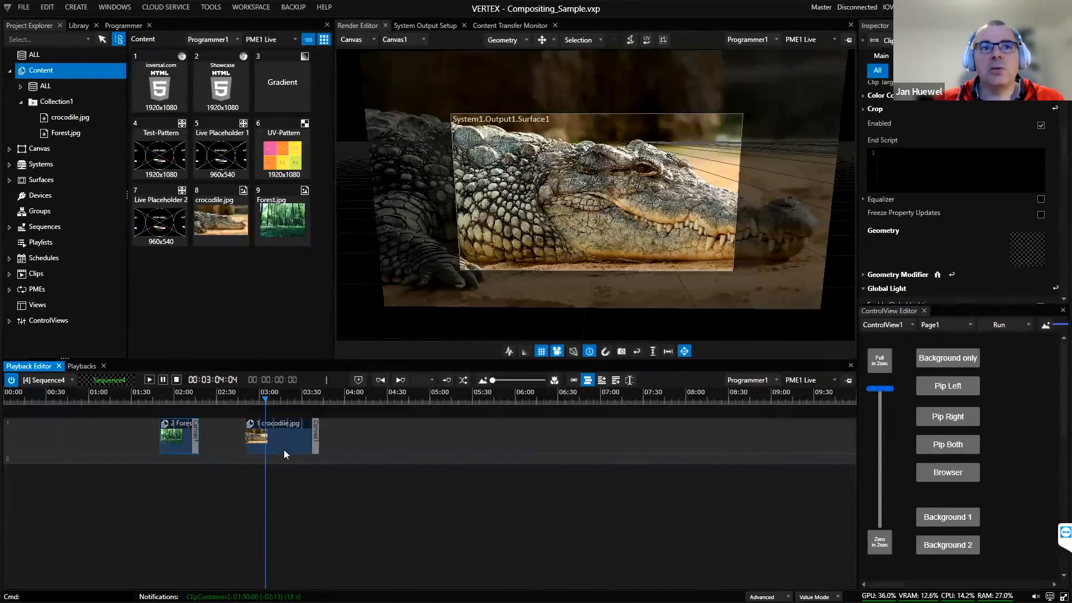
drag(170, 435, 226, 436)
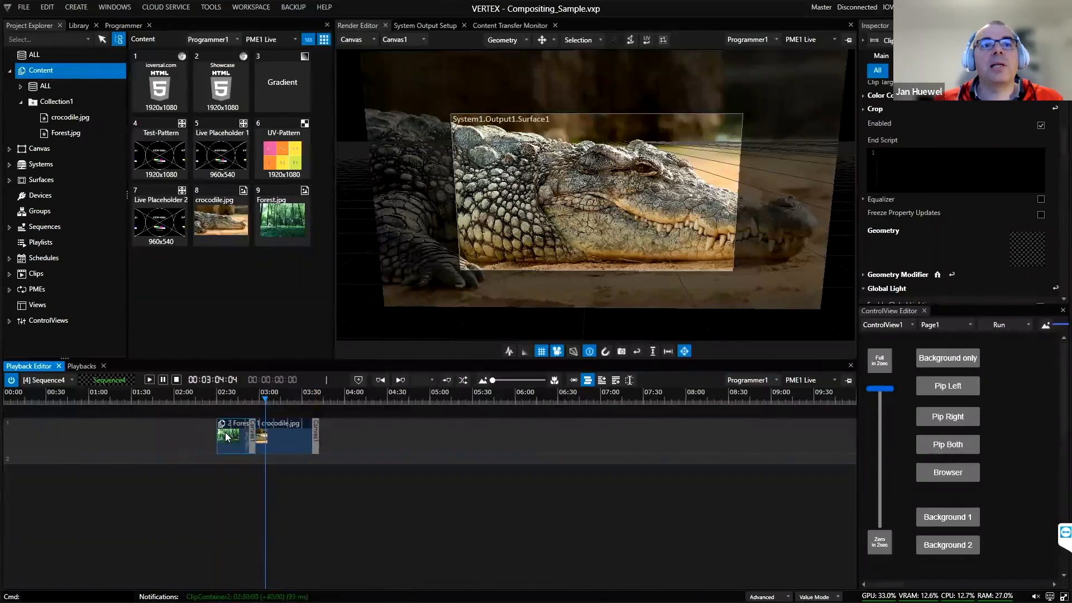
click(245, 399)
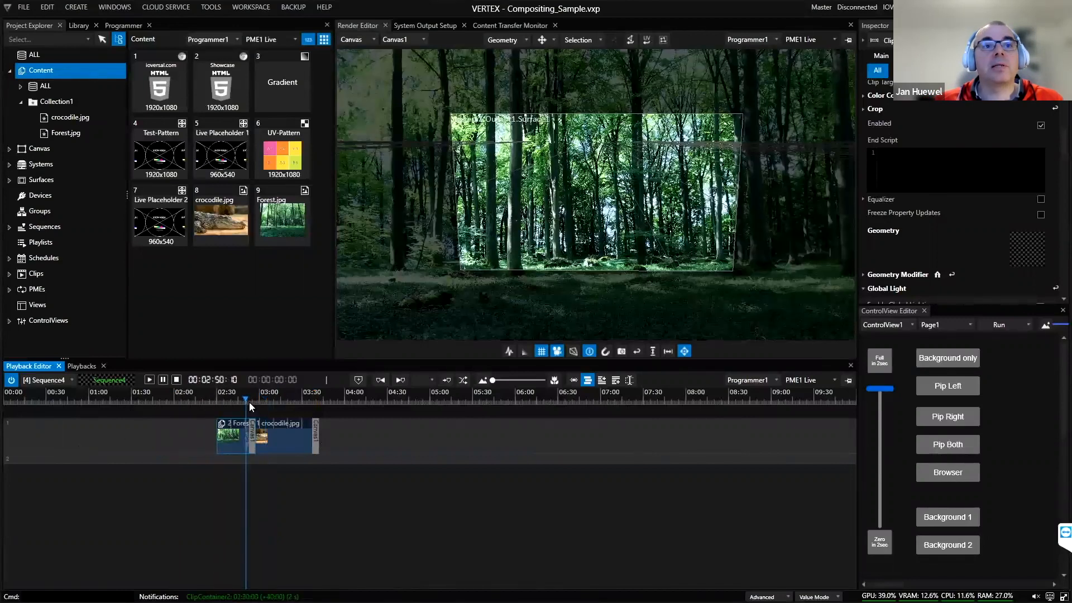
mouse_move(246, 399)
mouse_down()
mouse_move(255, 400)
mouse_move(234, 398)
mouse_up()
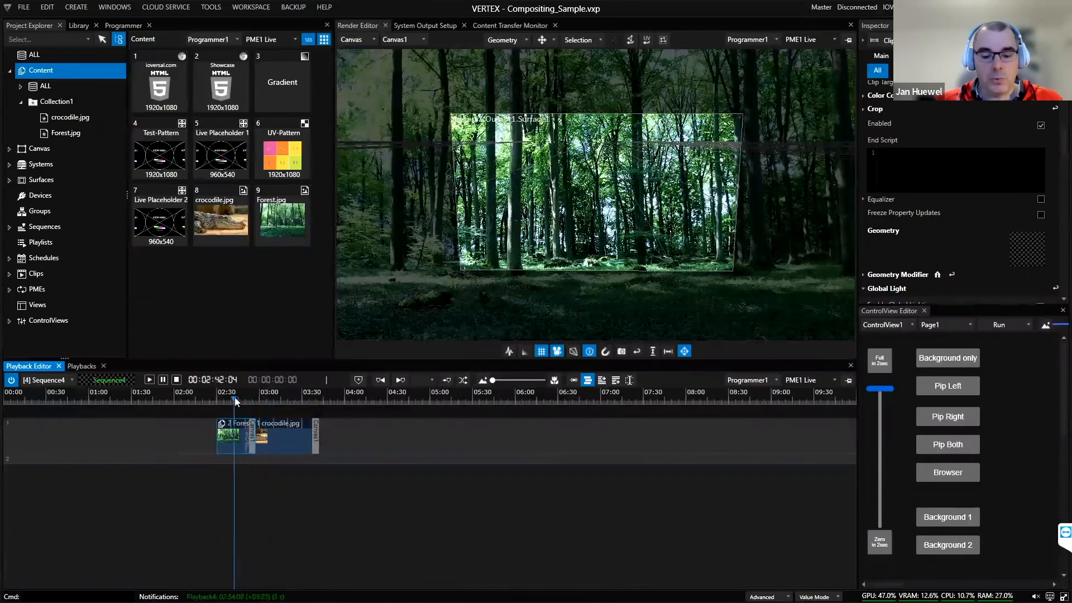
click(275, 393)
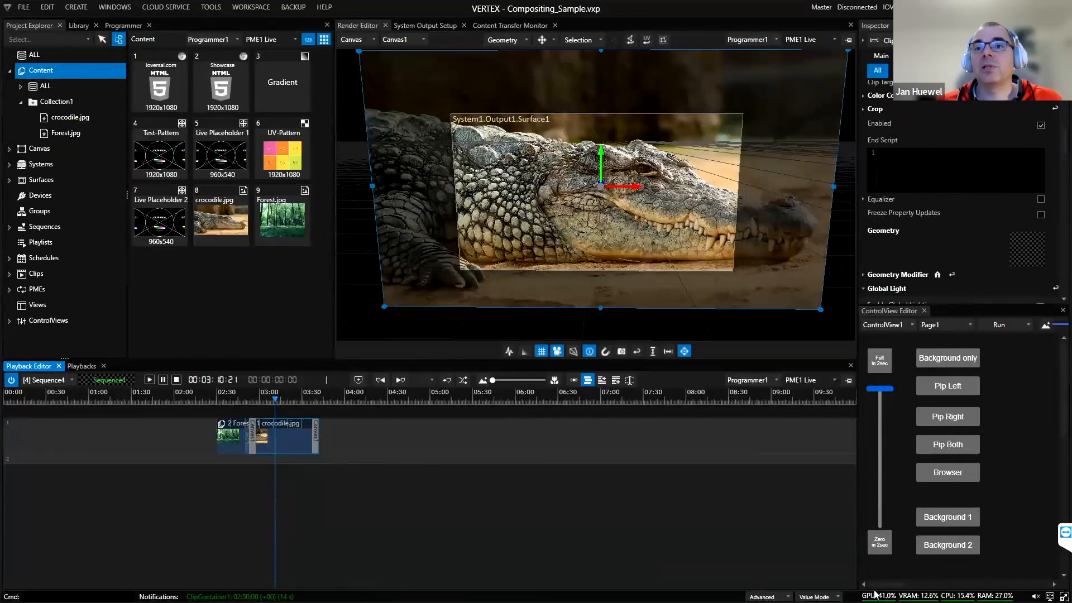
Step: List the project's systems, select System1 and examine its properties down to the content sync statistics
click(57, 164)
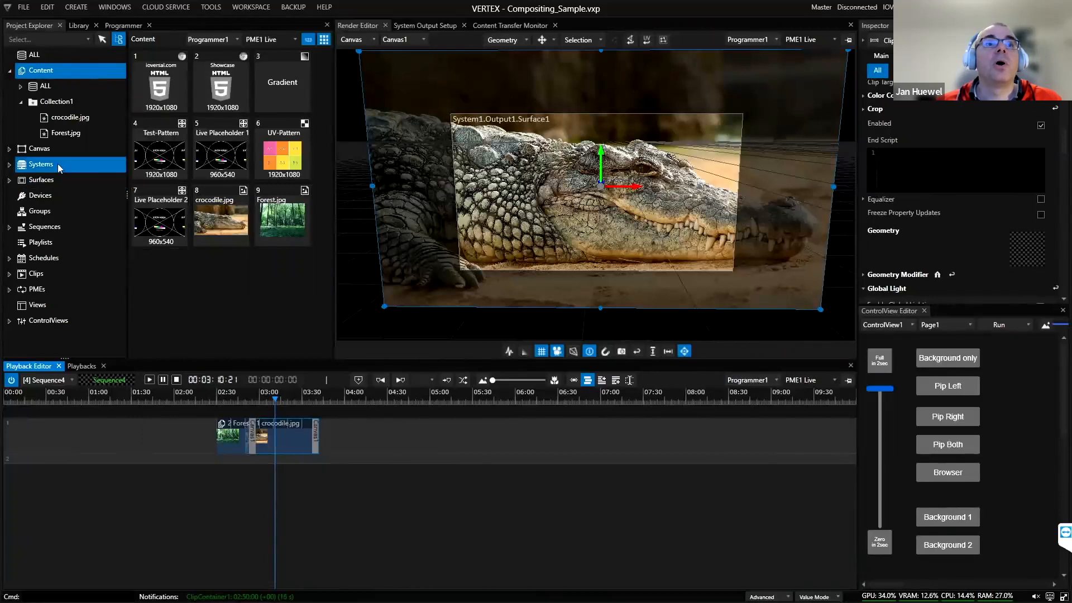
click(160, 93)
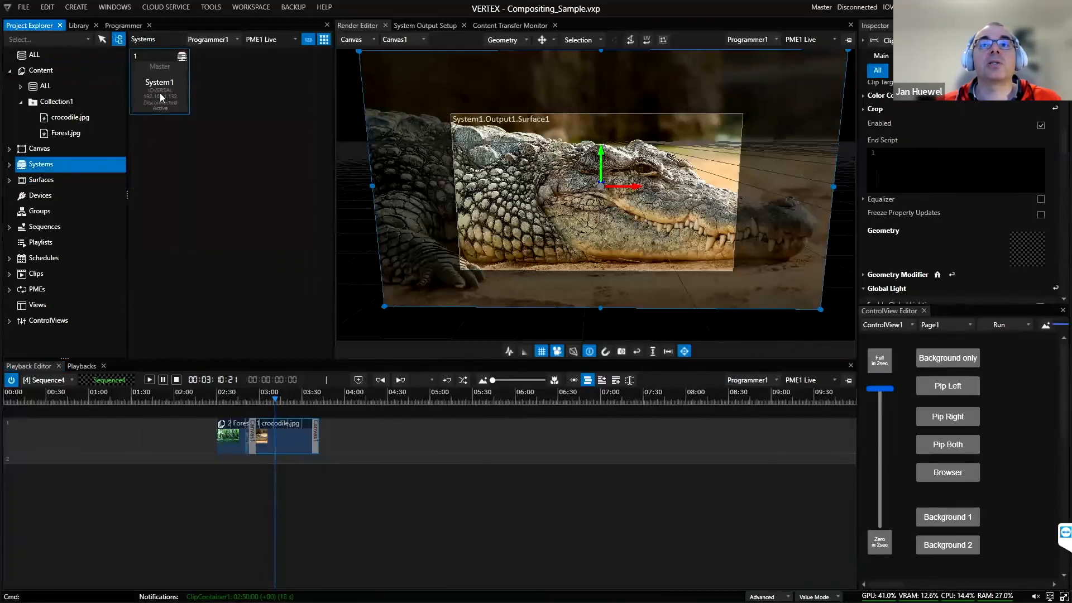
click(149, 85)
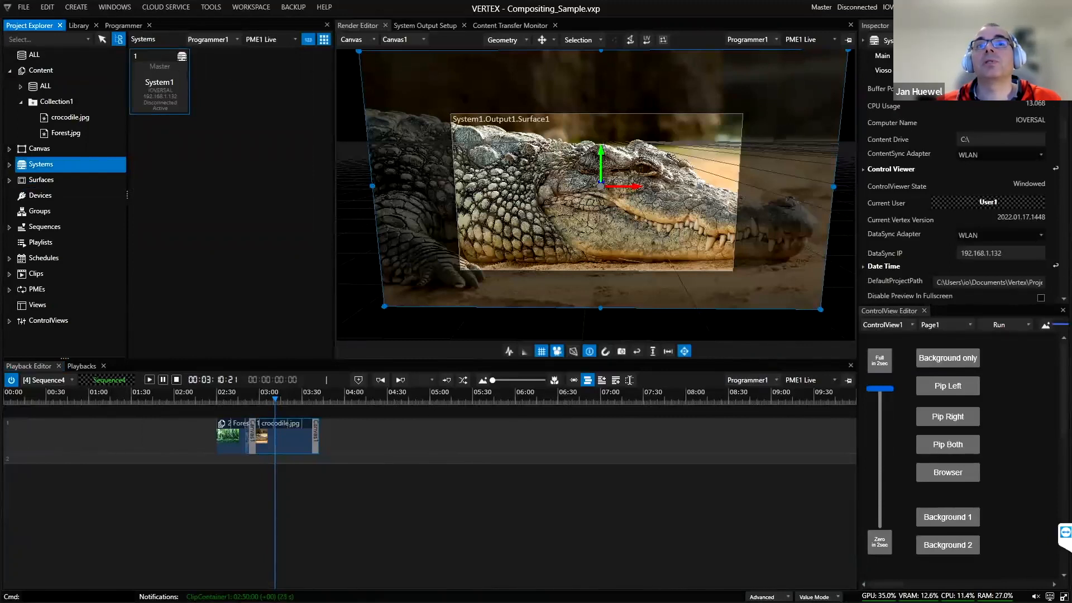
scroll(1059, 226, down, 5)
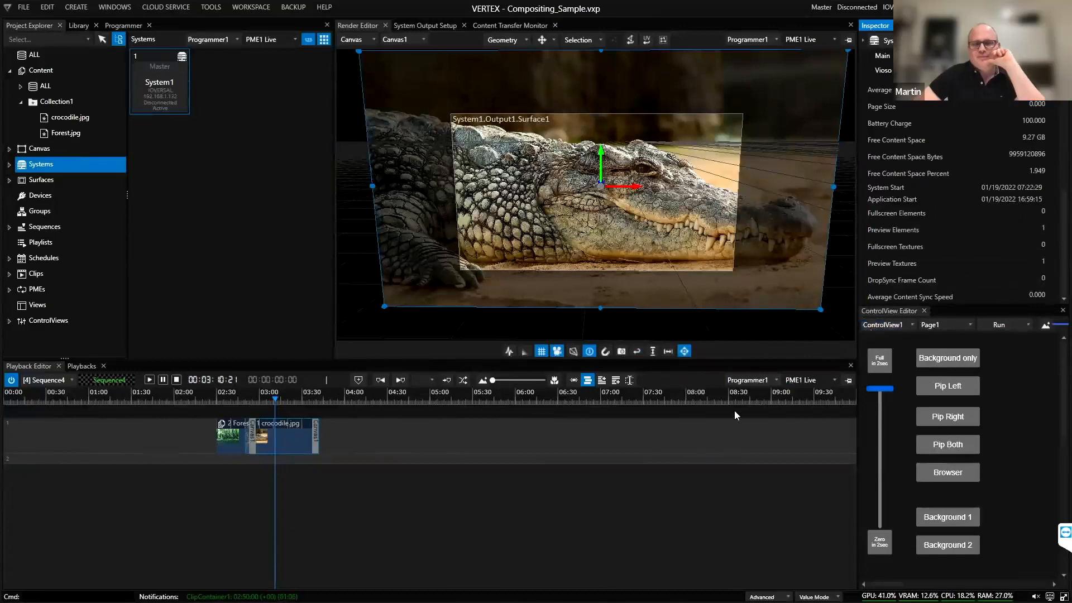
click(638, 353)
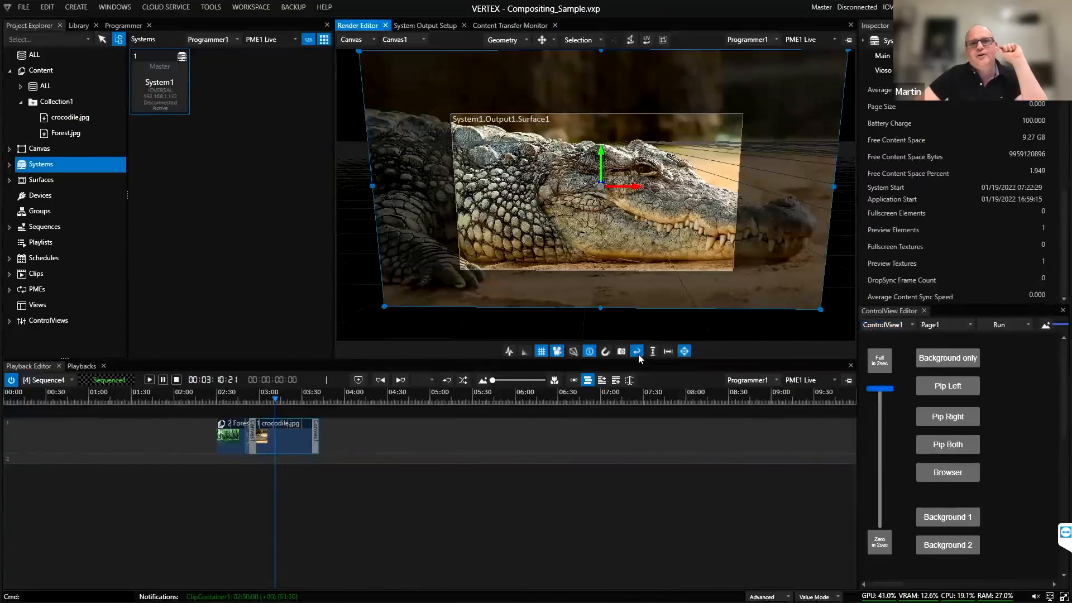
Step: Move the crocodile.jpg clip on layer 1 to start at 00:03:38:00 and place the playhead over it at 00:04:05:20
click(442, 428)
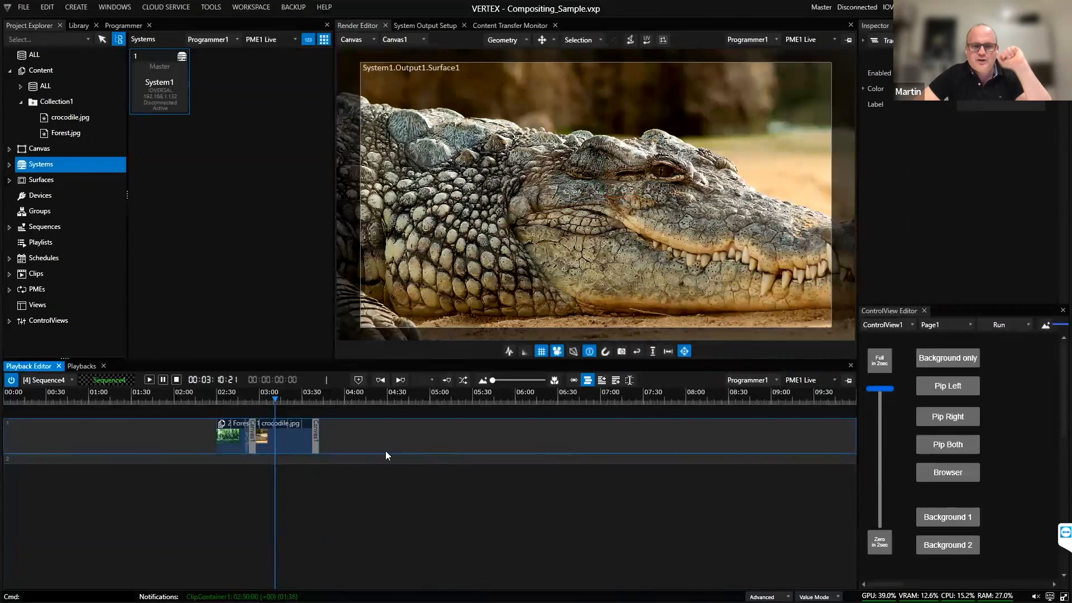
click(302, 444)
drag(304, 428, 374, 434)
click(352, 406)
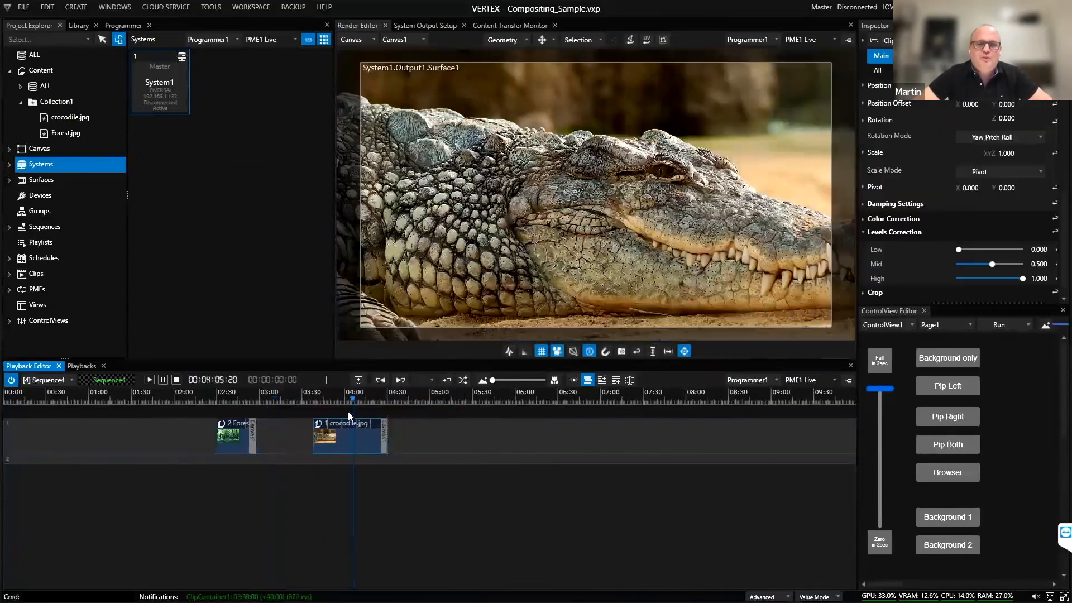
Step: List the project's canvases and select Canvas1 to display its properties
drag(641, 189, 719, 194)
scroll(586, 201, down, 5)
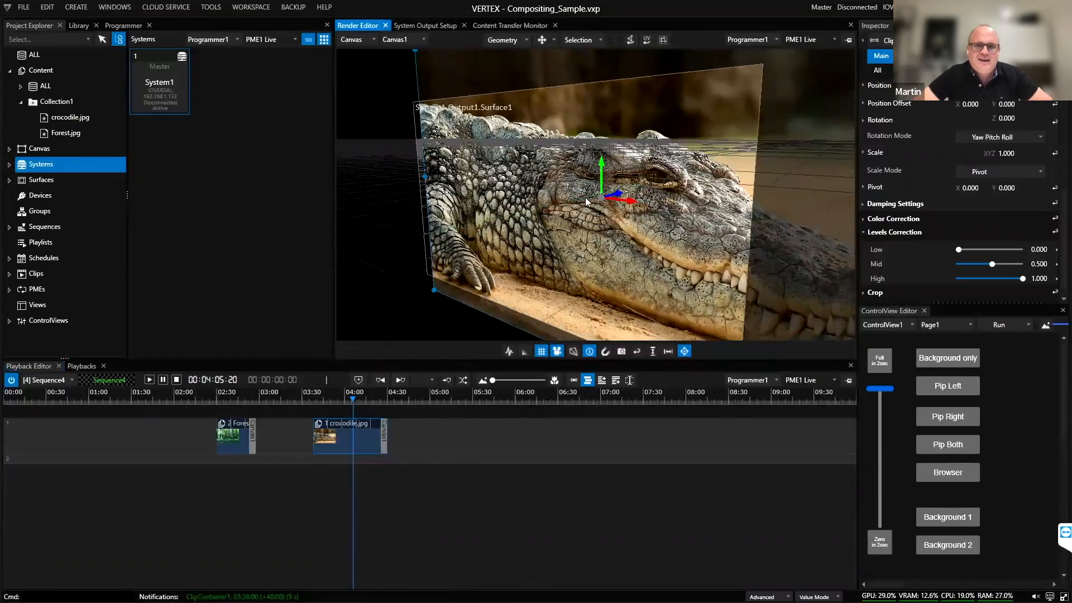
scroll(585, 202, down, 1)
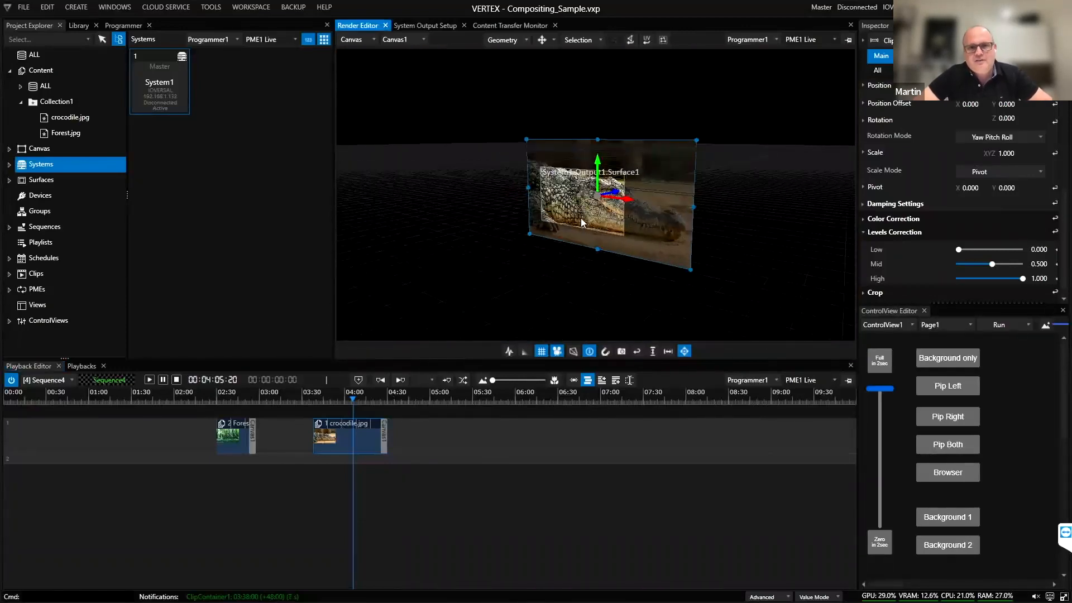
drag(611, 244, 484, 236)
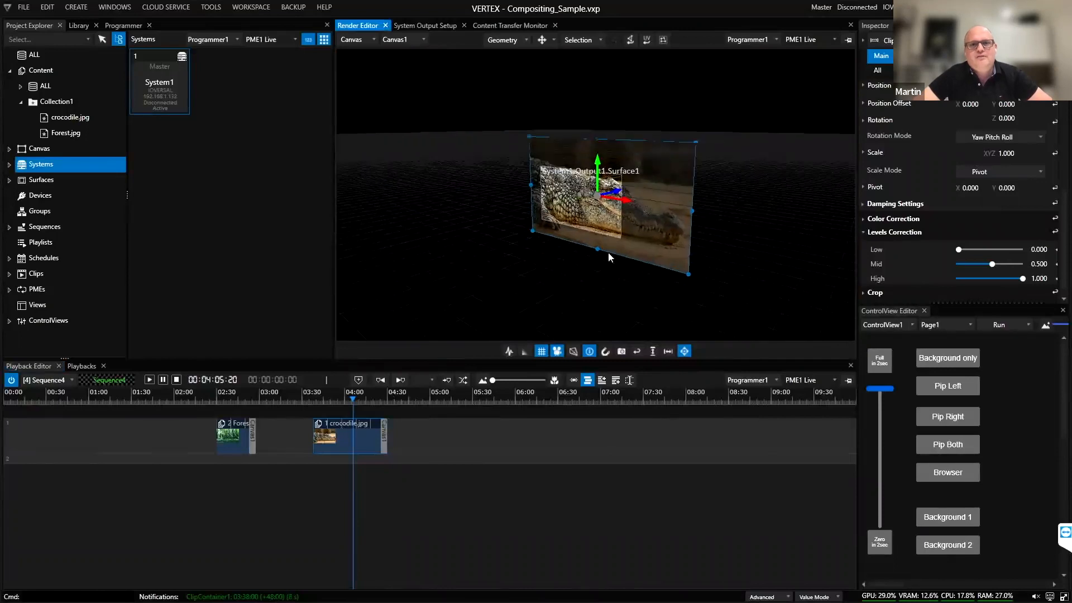
click(491, 234)
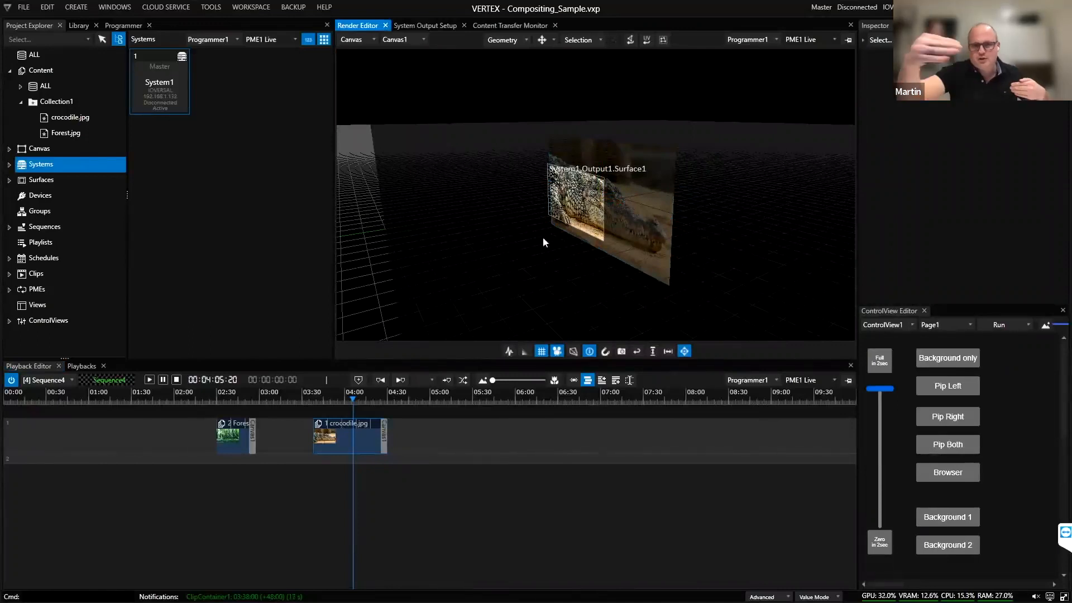
click(41, 101)
click(36, 150)
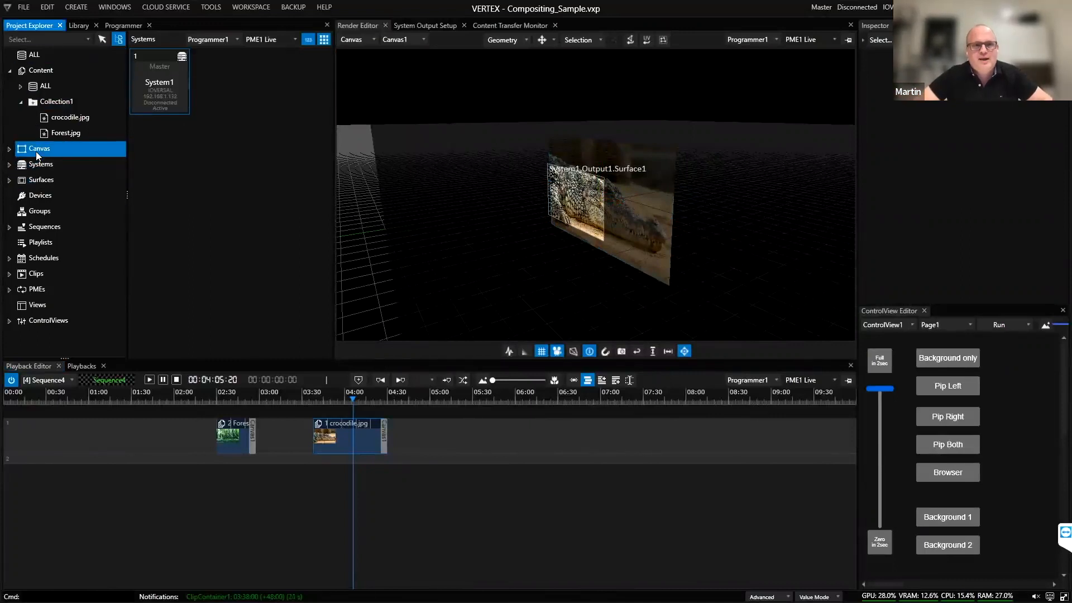
click(162, 59)
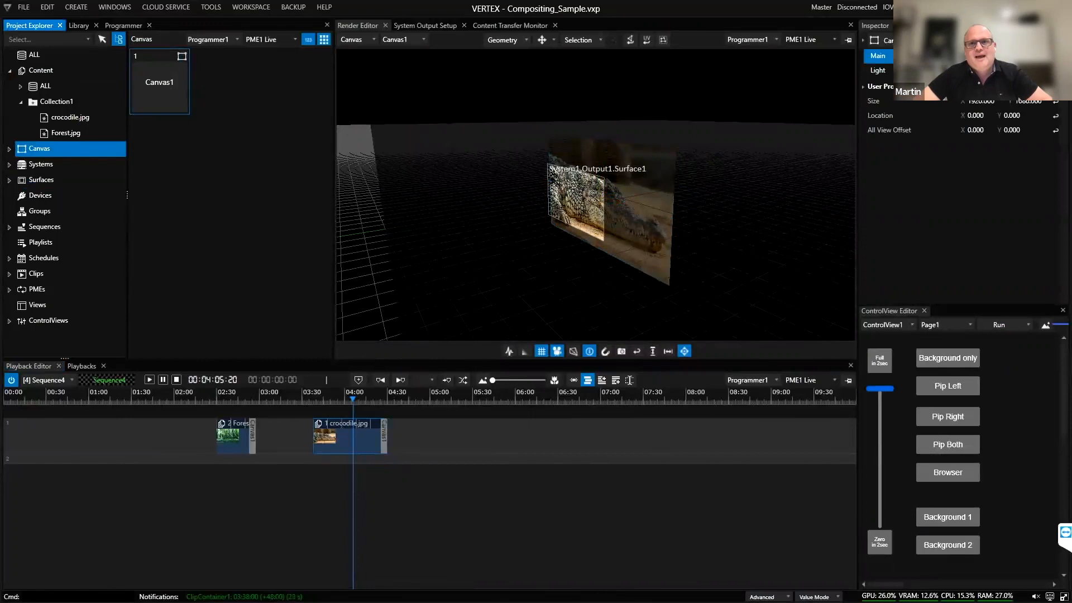
Step: Set Canvas1's size to 7680 in X and 2160 in Y
click(978, 101)
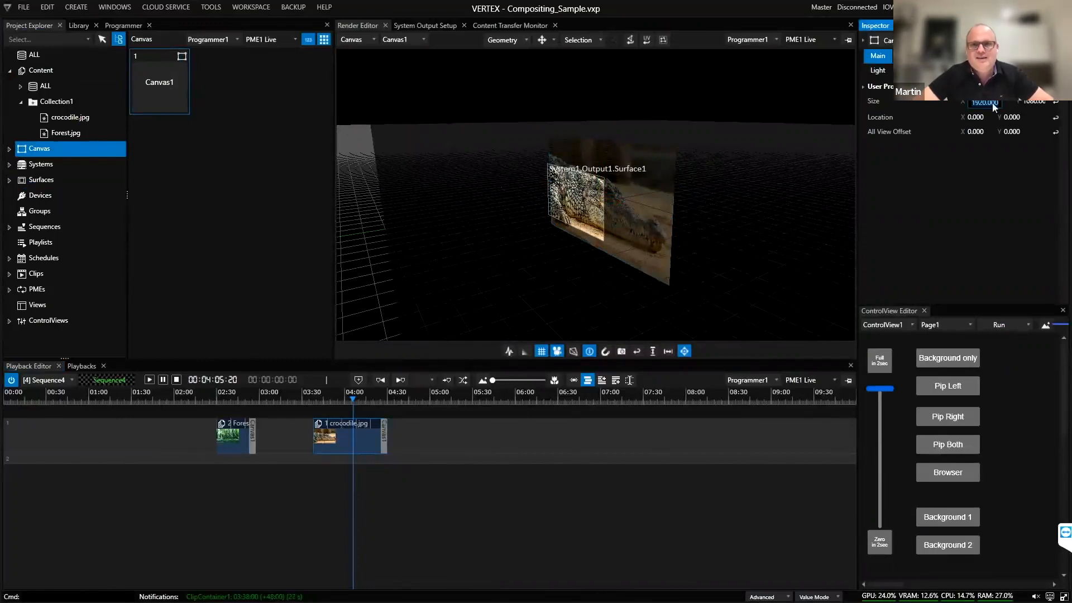
text(*)
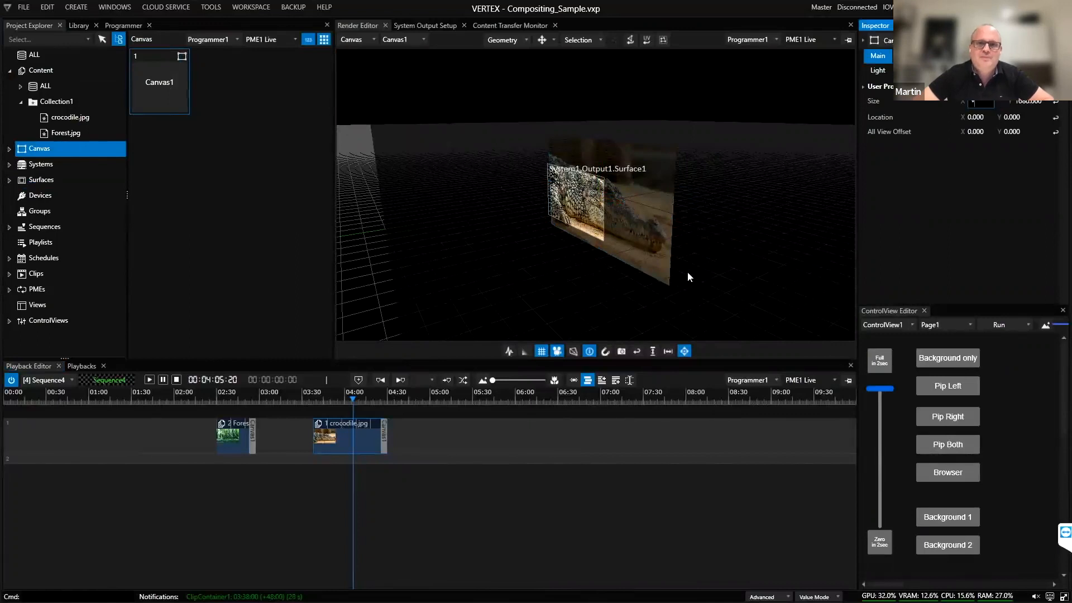
text(4)
key(Return)
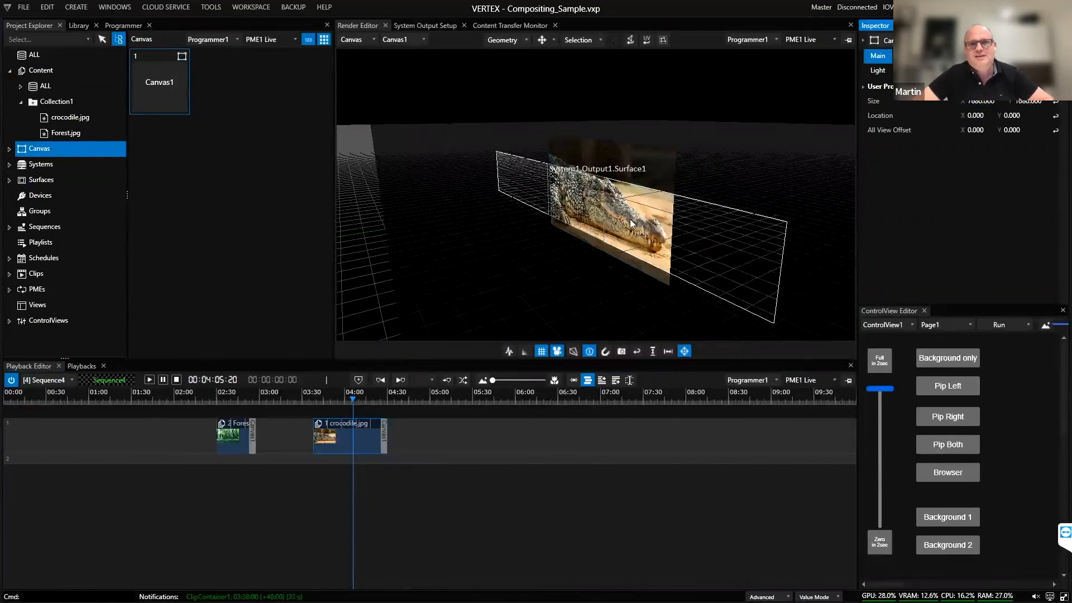
click(1023, 102)
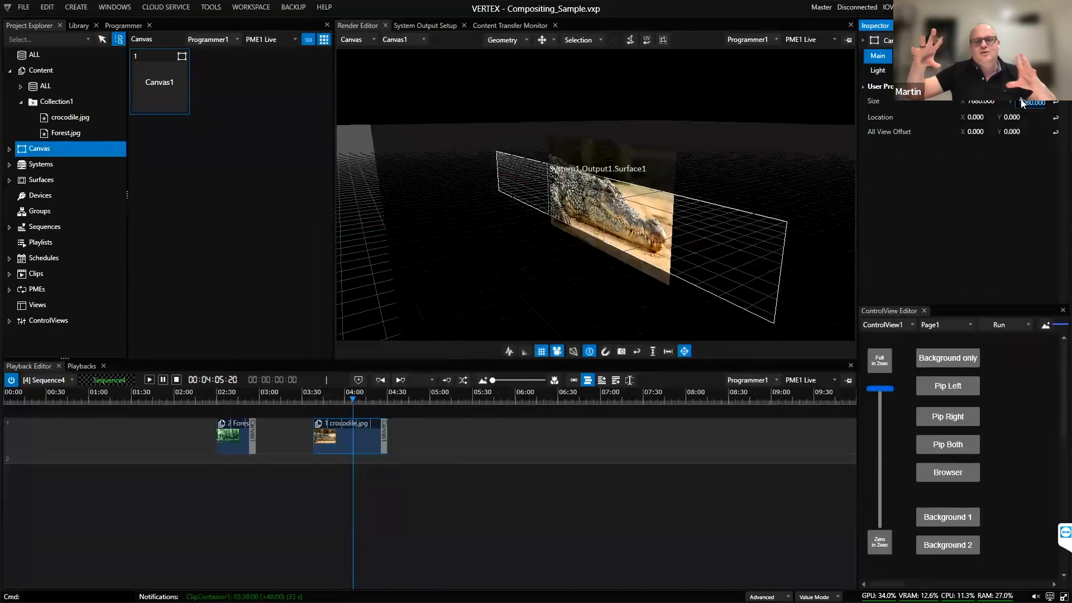
text(*2)
key(Return)
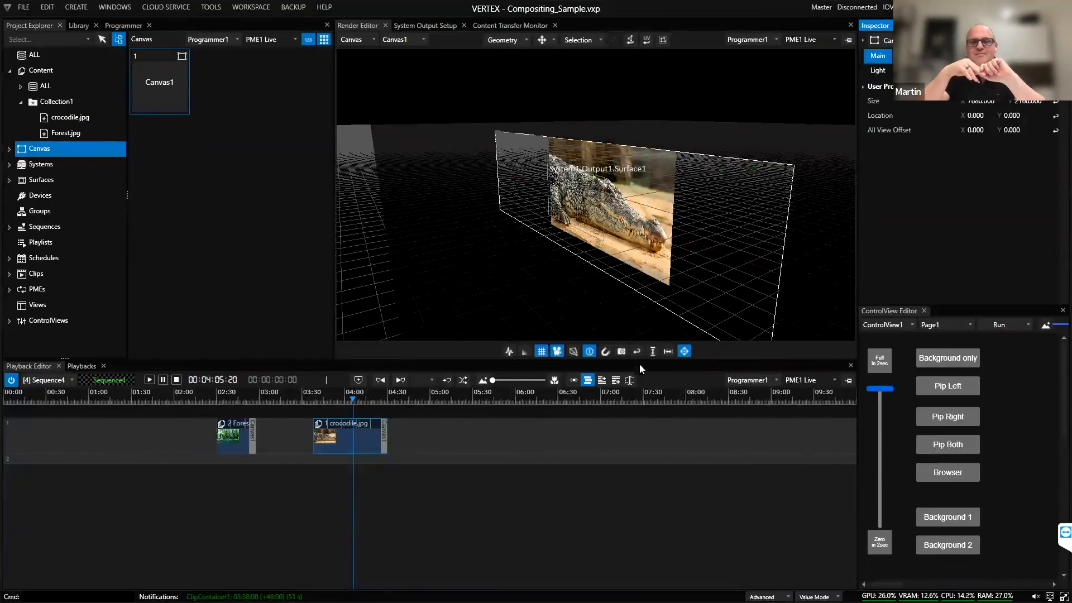
Step: Hide the grid in the Render Editor and move the crocodile.jpg image to the left half of the canvas
click(541, 351)
drag(511, 198, 635, 199)
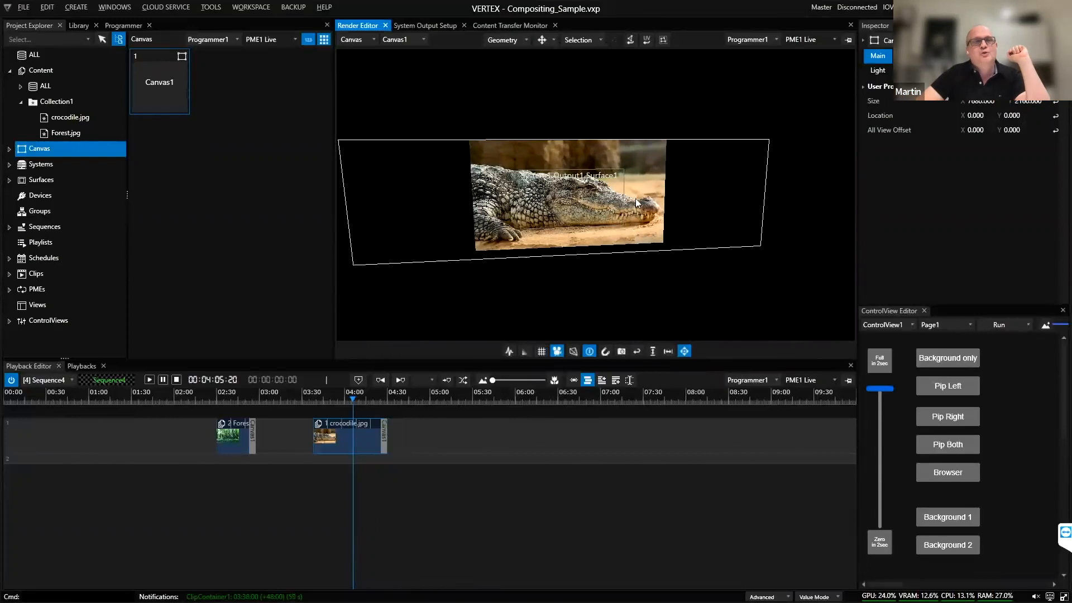
drag(548, 185, 645, 152)
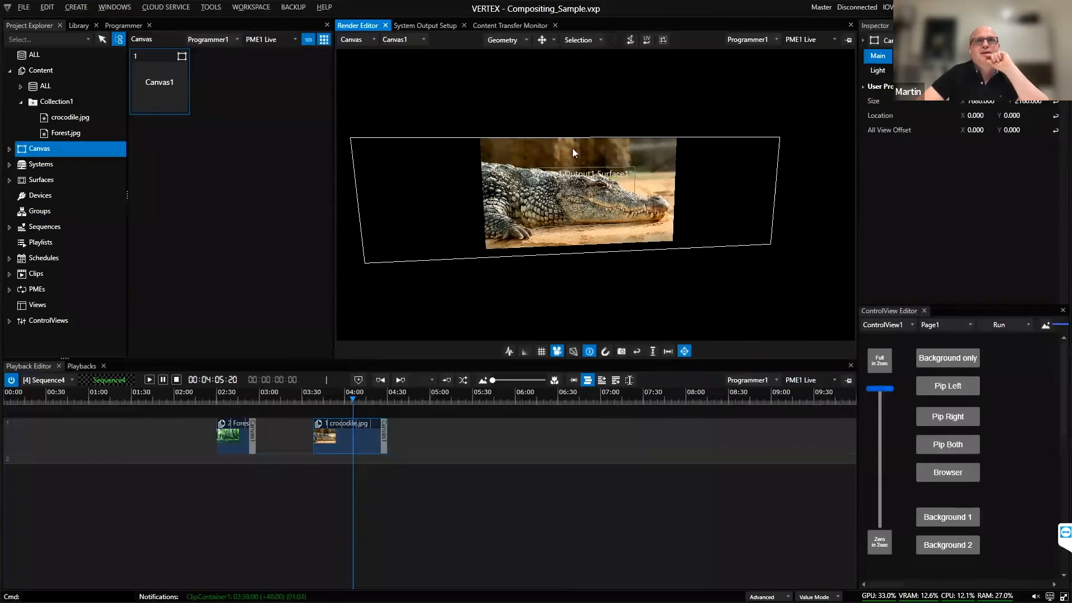
drag(572, 149, 652, 199)
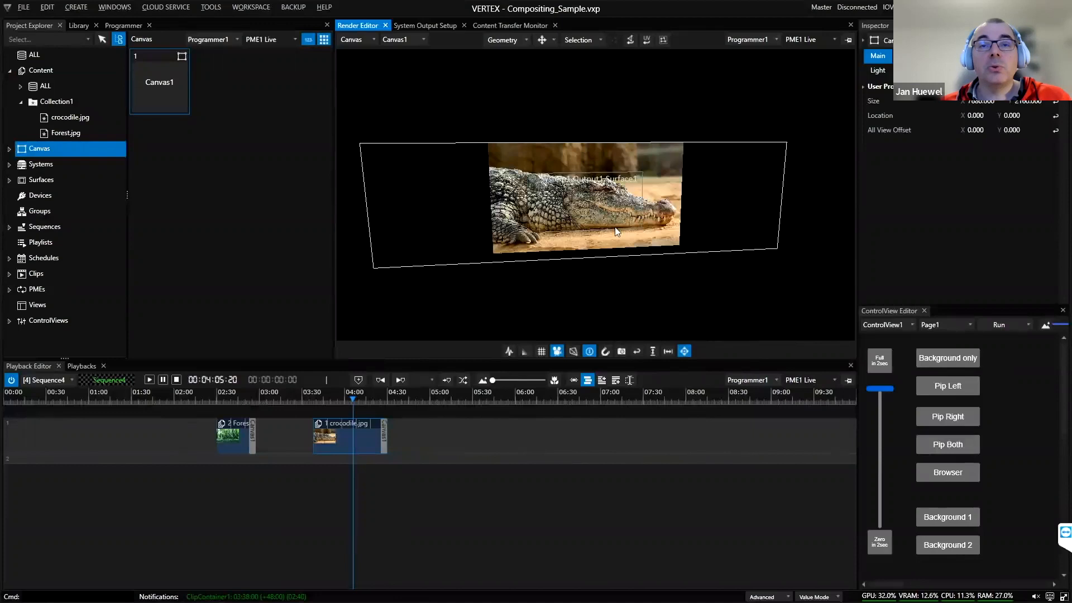
click(616, 176)
drag(591, 194, 488, 197)
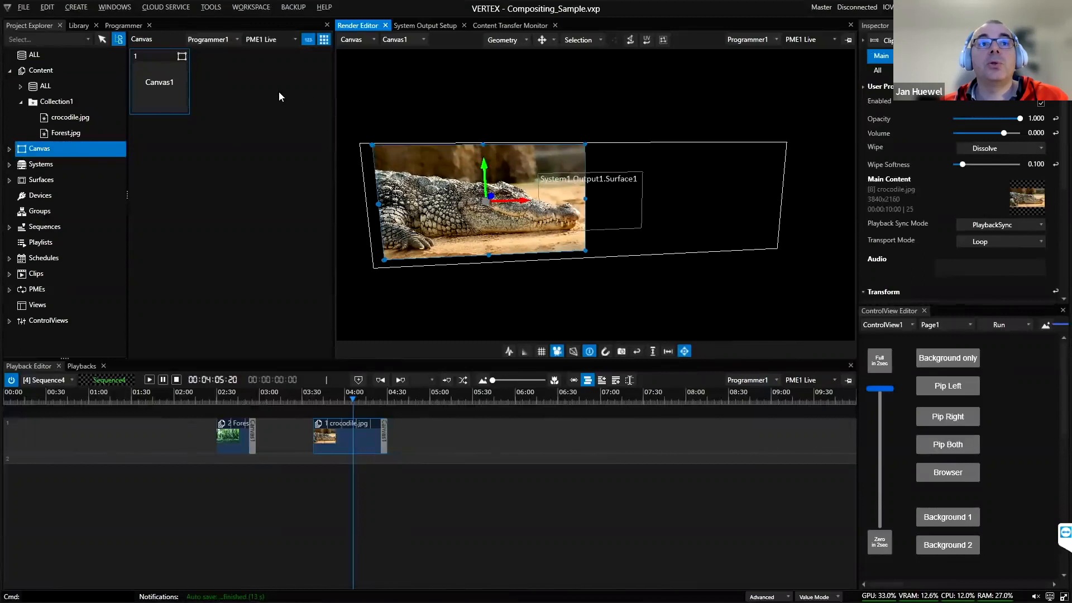
Step: Display Canvas1's properties and expand the Systems hierarchy through System1 and Output1 down to Surface1
click(185, 87)
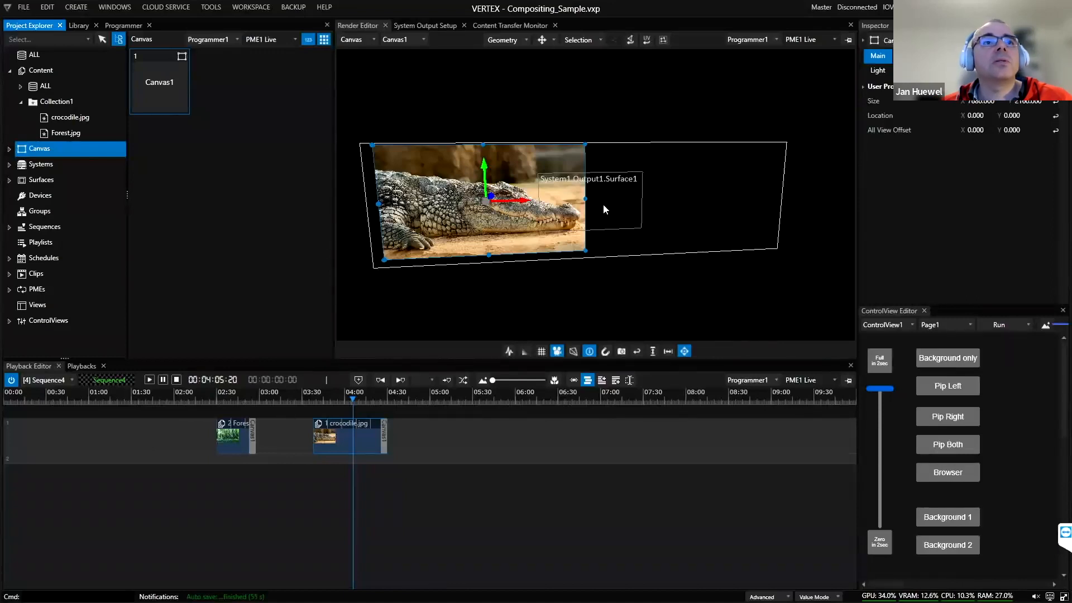
click(21, 167)
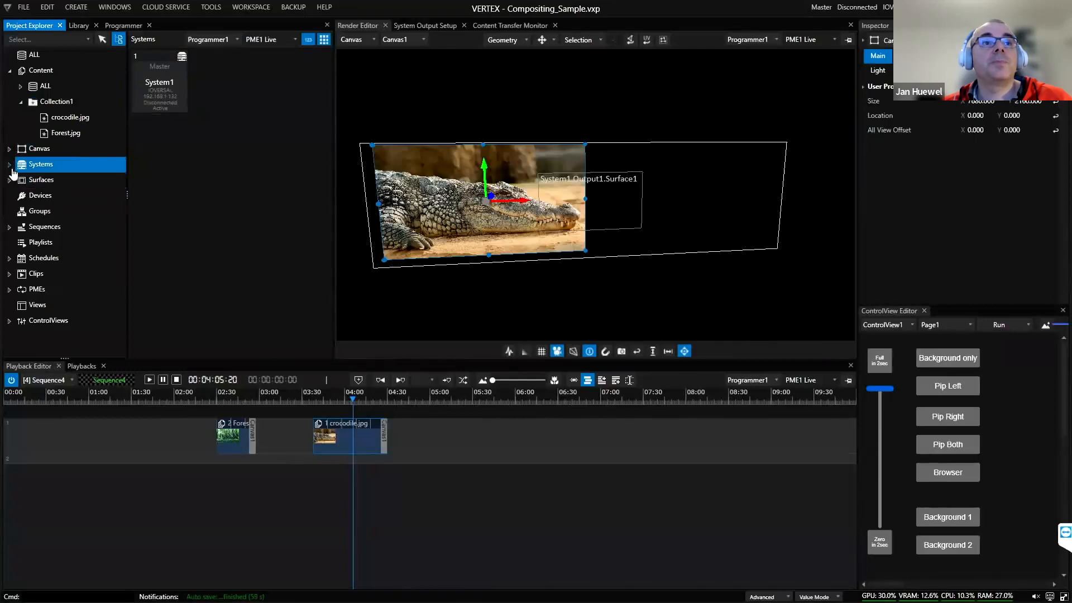
click(10, 166)
click(20, 180)
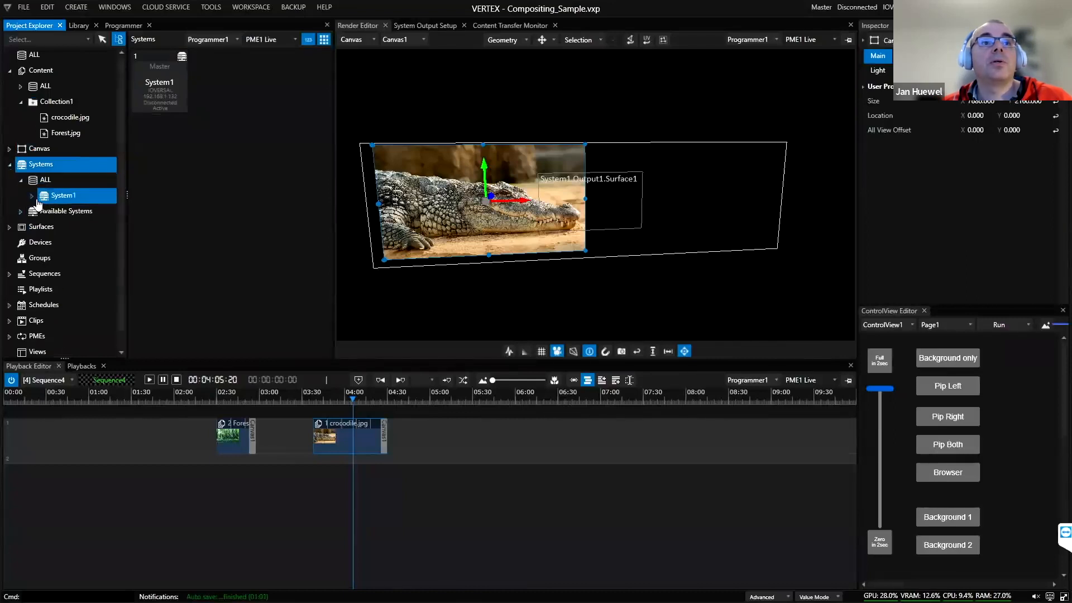
click(31, 196)
click(43, 213)
click(79, 227)
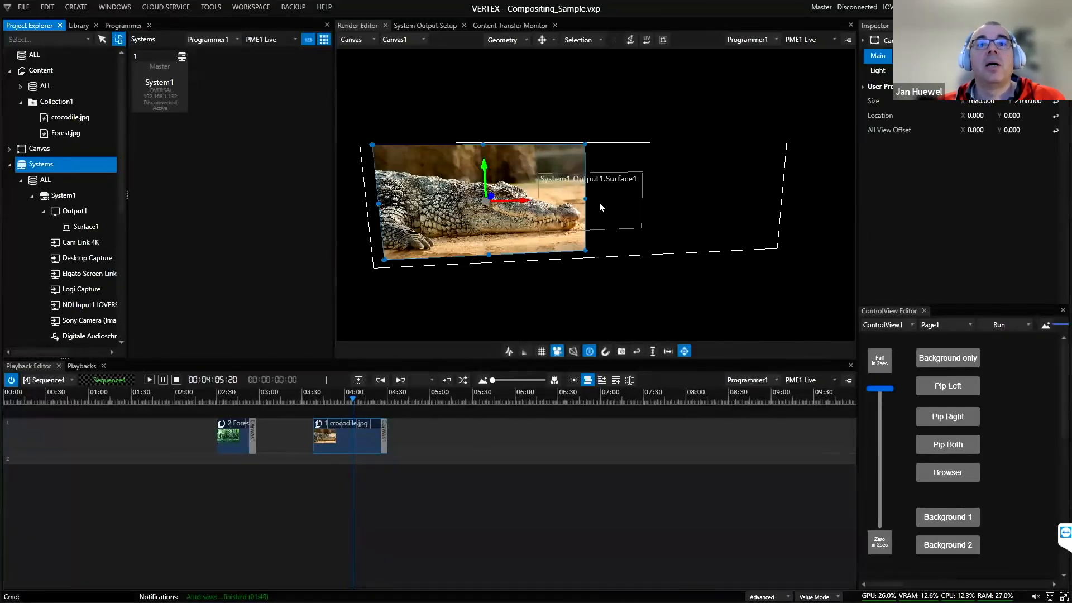
Step: Restrict selection to viewpoints and move Surface1 onto the crocodile image, at a canvas offset of about -1725, 282
click(506, 40)
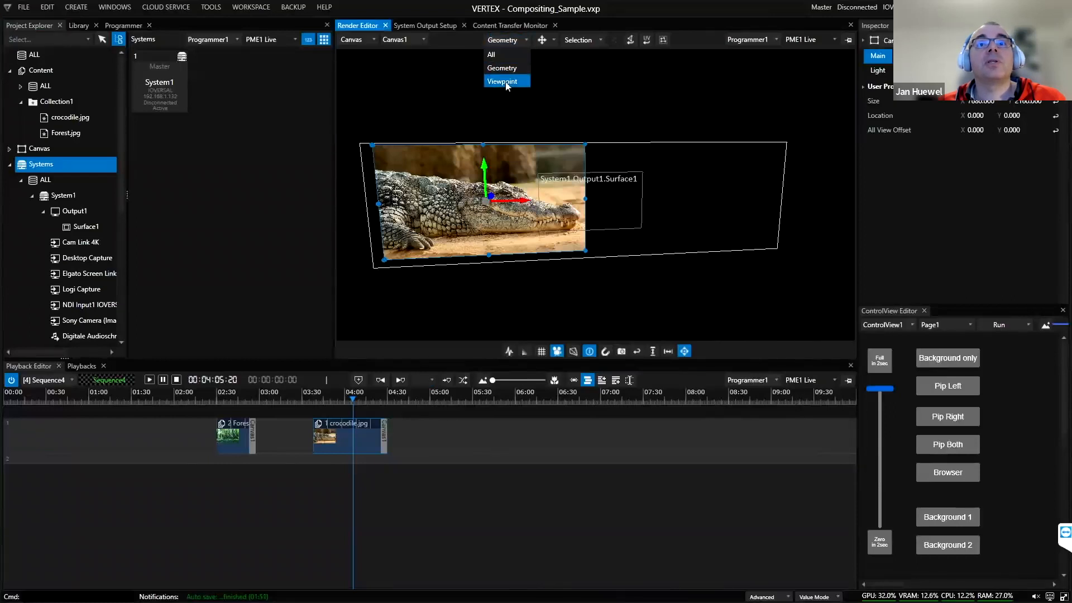
click(506, 81)
click(596, 180)
drag(619, 216, 683, 188)
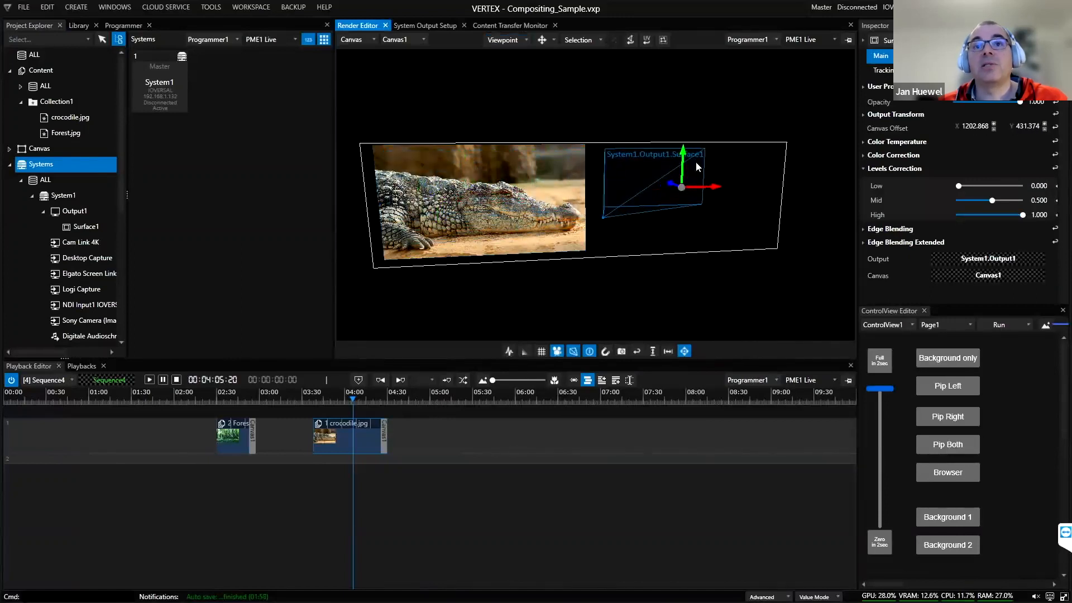
drag(681, 189, 482, 199)
Step: Open an additional Render Editor showing System1's outputs and move Surface1 down to a canvas offset of about -1651, -265
click(114, 8)
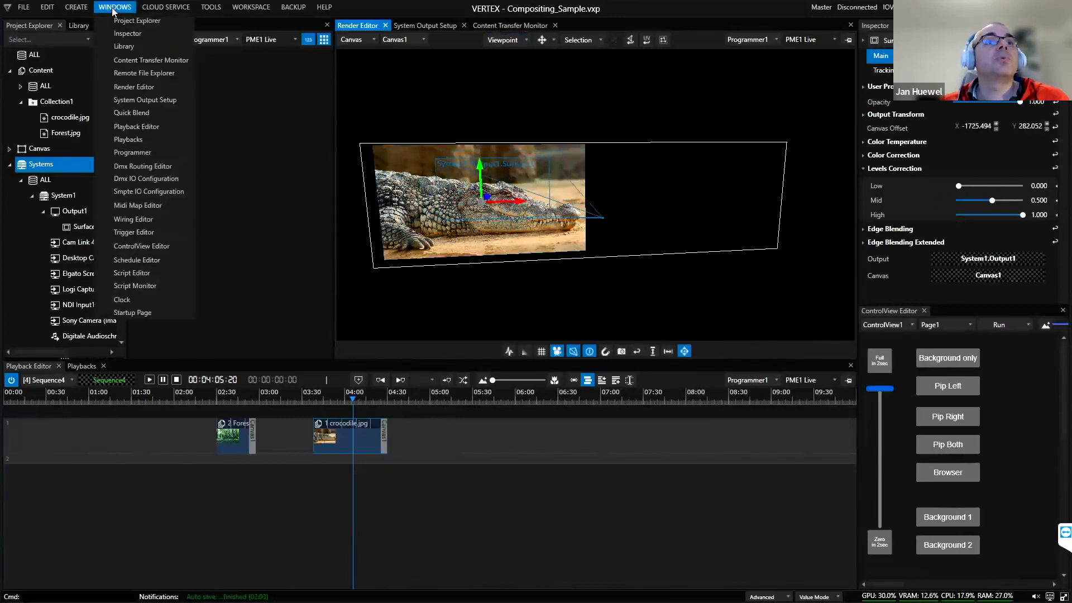
click(138, 89)
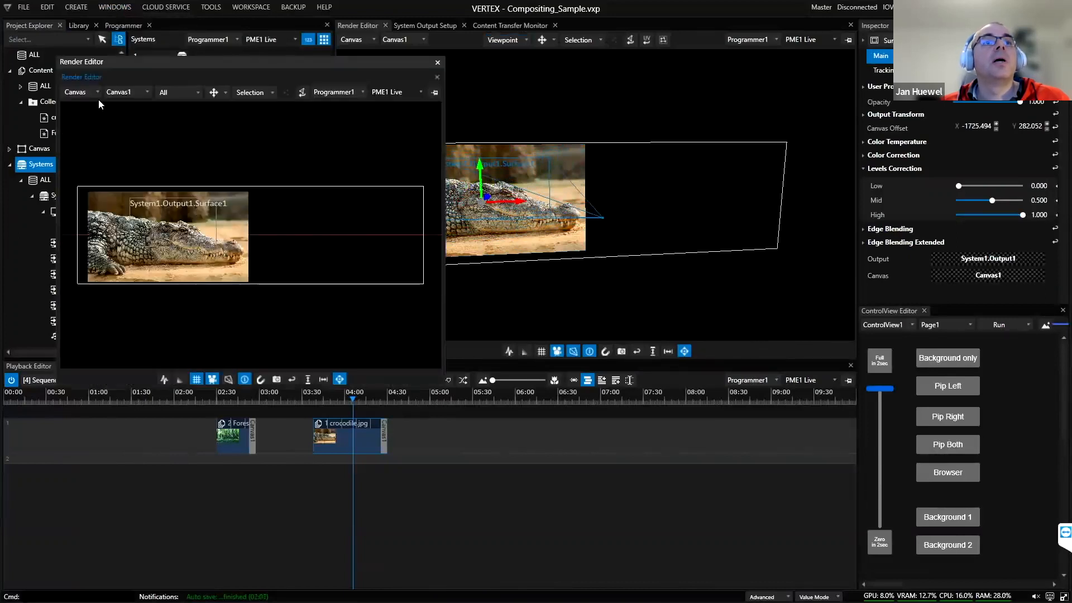
click(83, 92)
click(83, 131)
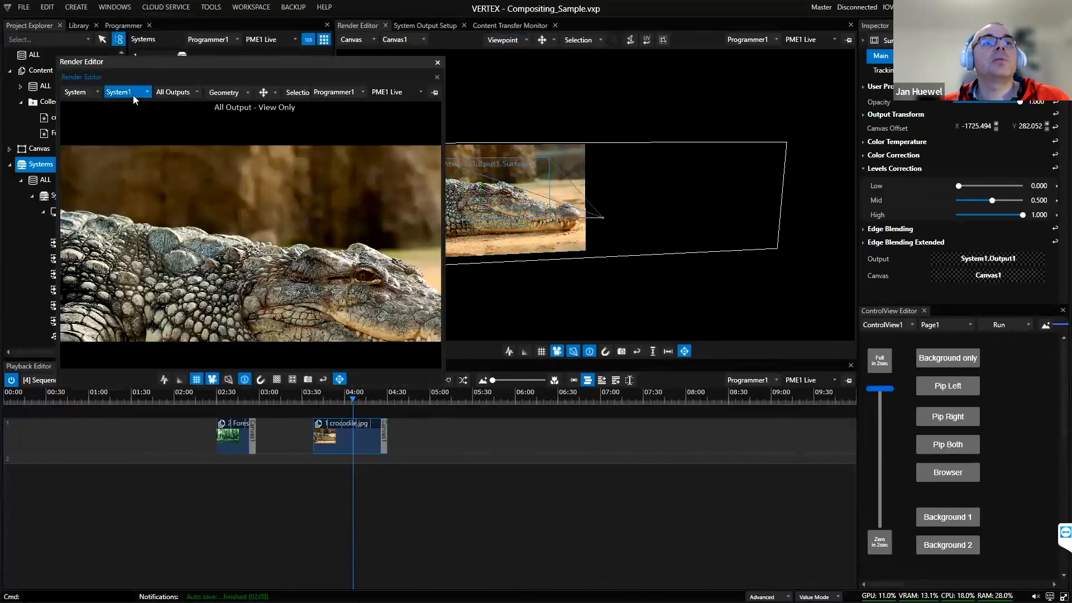
click(174, 93)
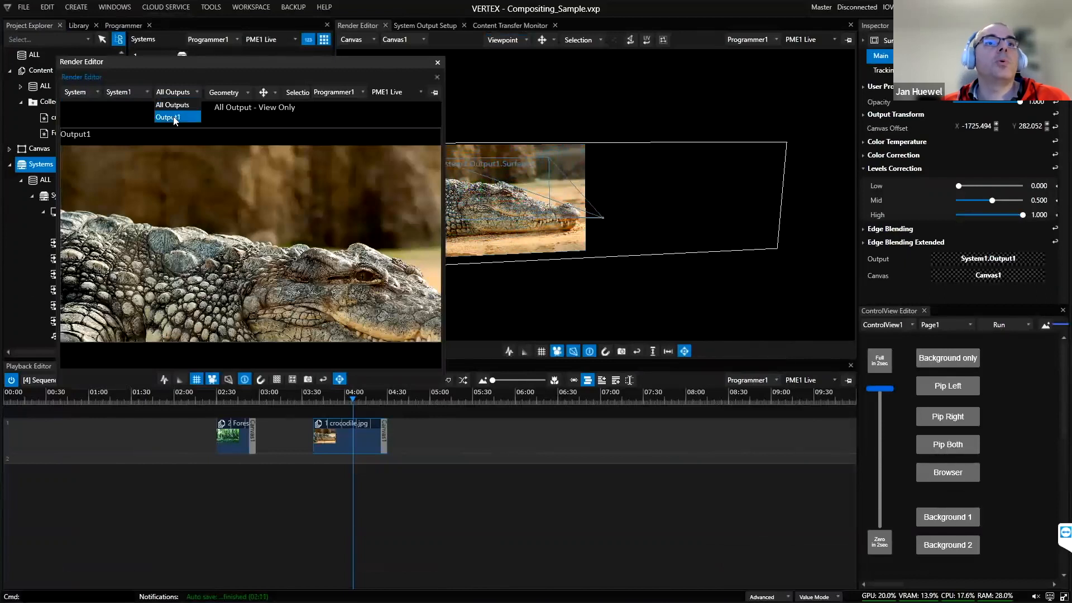
click(215, 67)
click(548, 196)
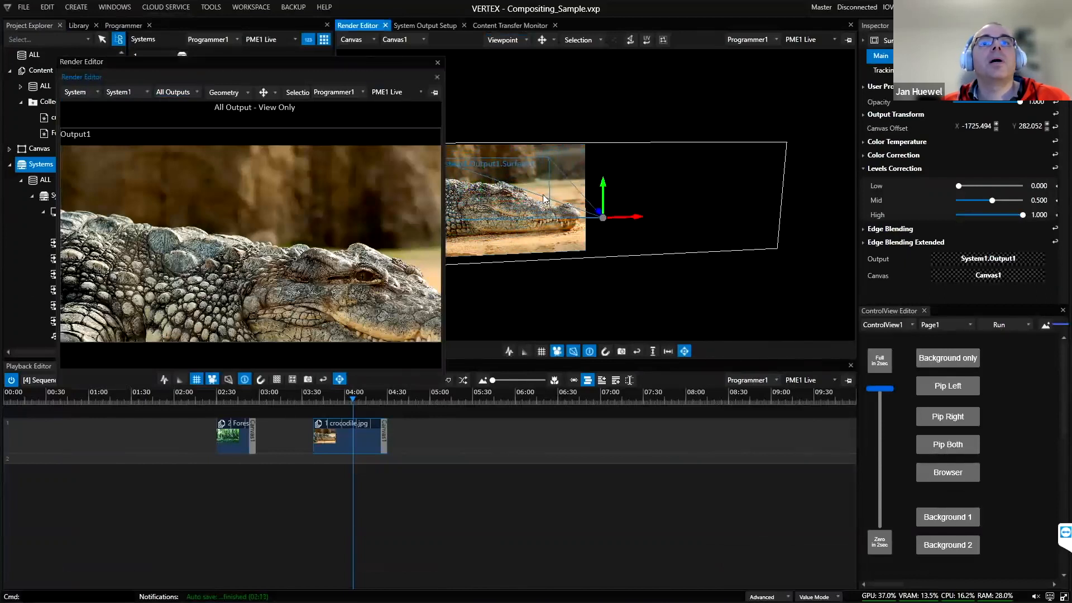
drag(606, 220, 603, 262)
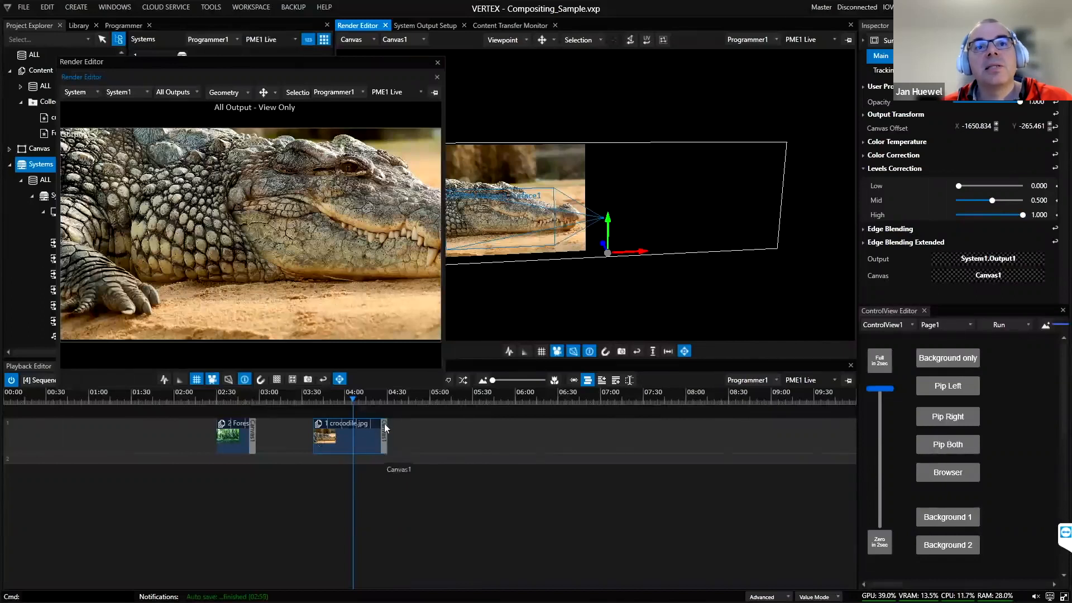
Step: Select the crocodile.jpg clip and examine all its properties down to the clip target
click(353, 437)
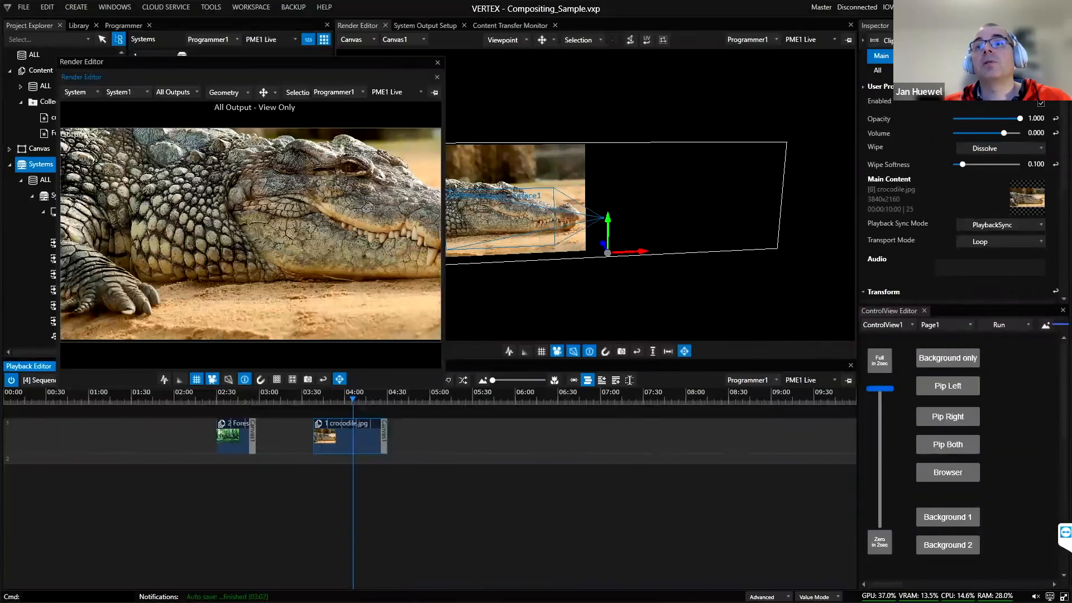
click(1025, 55)
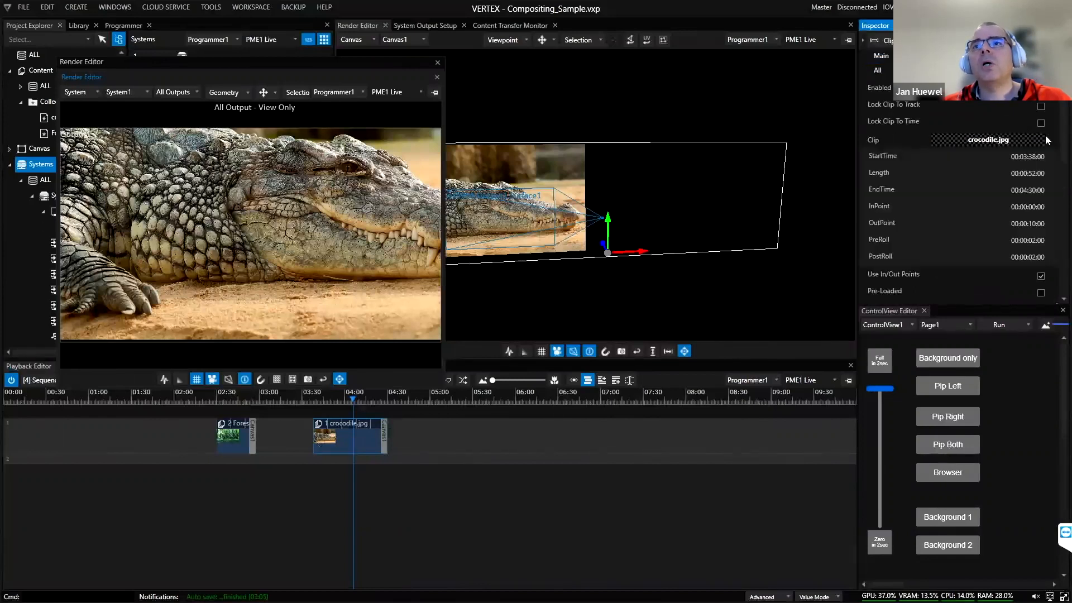
drag(1064, 146, 1064, 246)
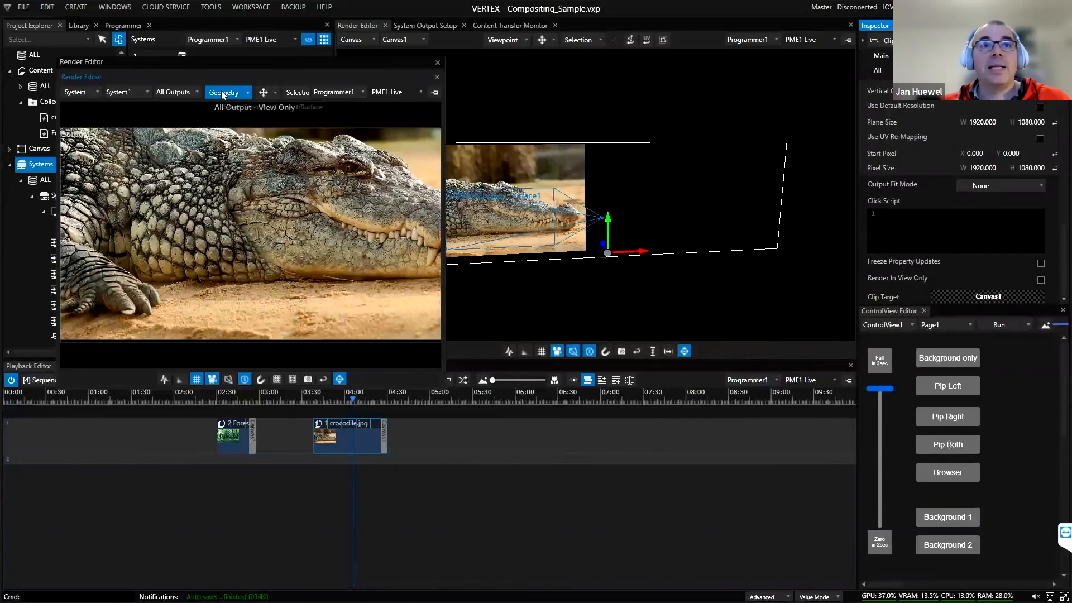
Step: Close the additional Render Editor, reset the camera to face the canvas, clear the selection and hide the viewpoints
click(437, 63)
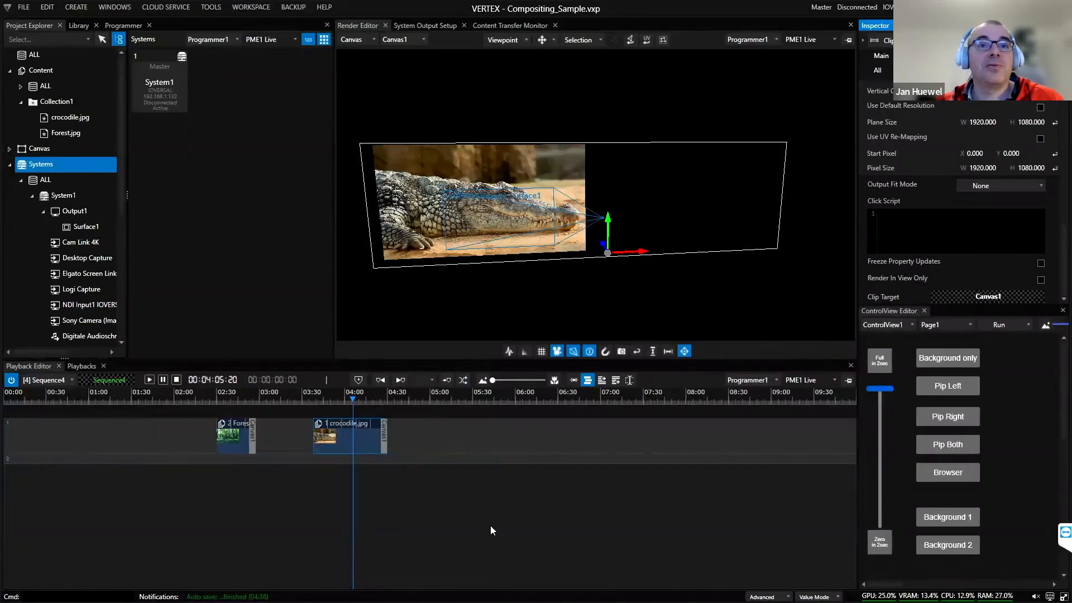
click(444, 498)
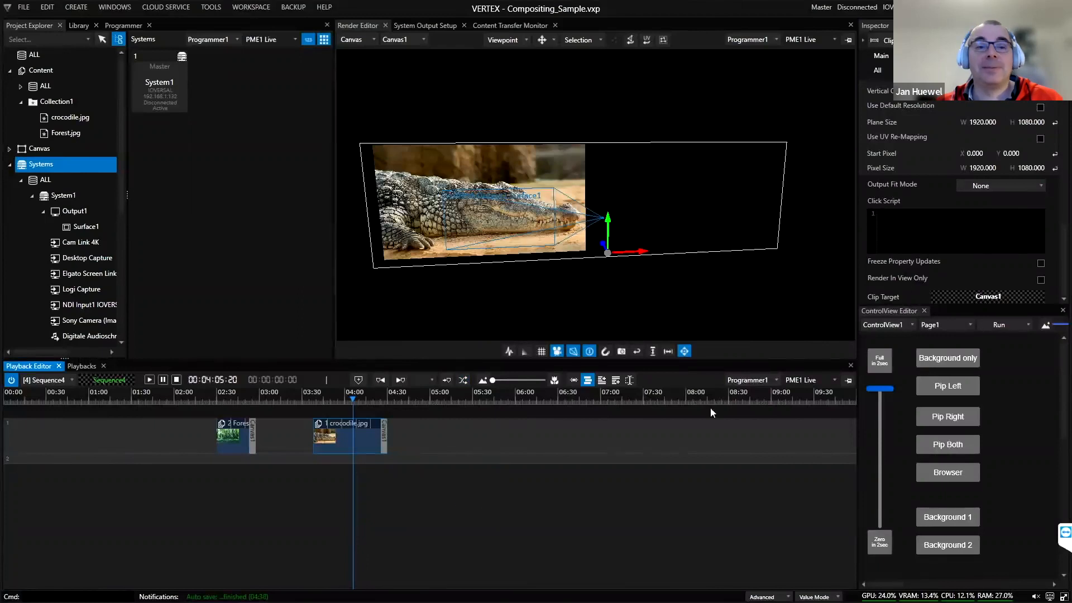
click(637, 351)
click(586, 332)
click(574, 351)
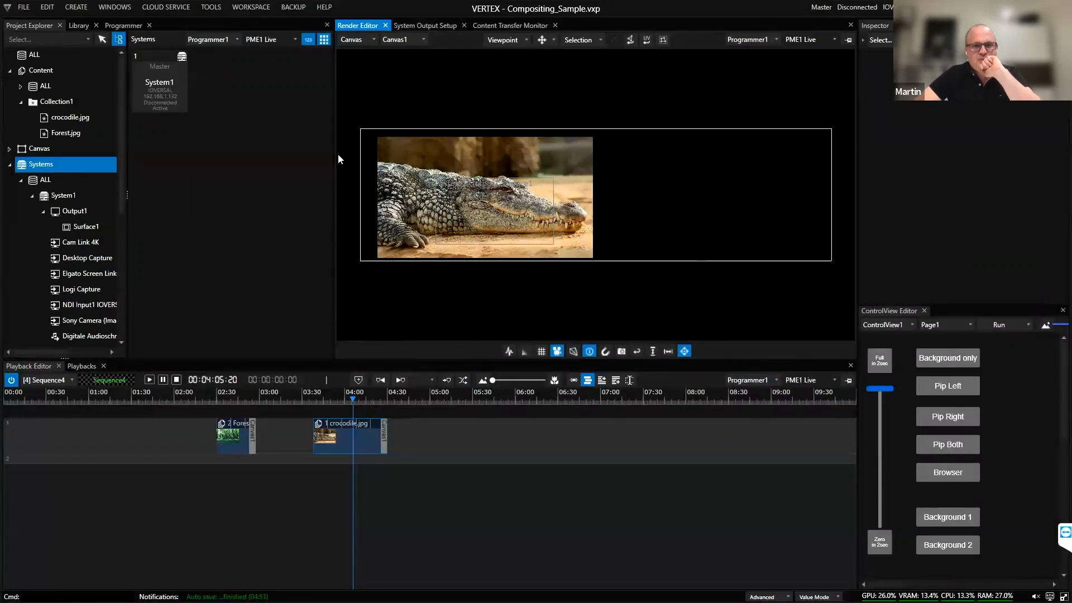
Step: Move the crocodile.jpg clip to track 2 beneath the Forest.jpg clip so they overlap, and place the playhead at about 2:44
drag(331, 439, 219, 488)
click(236, 401)
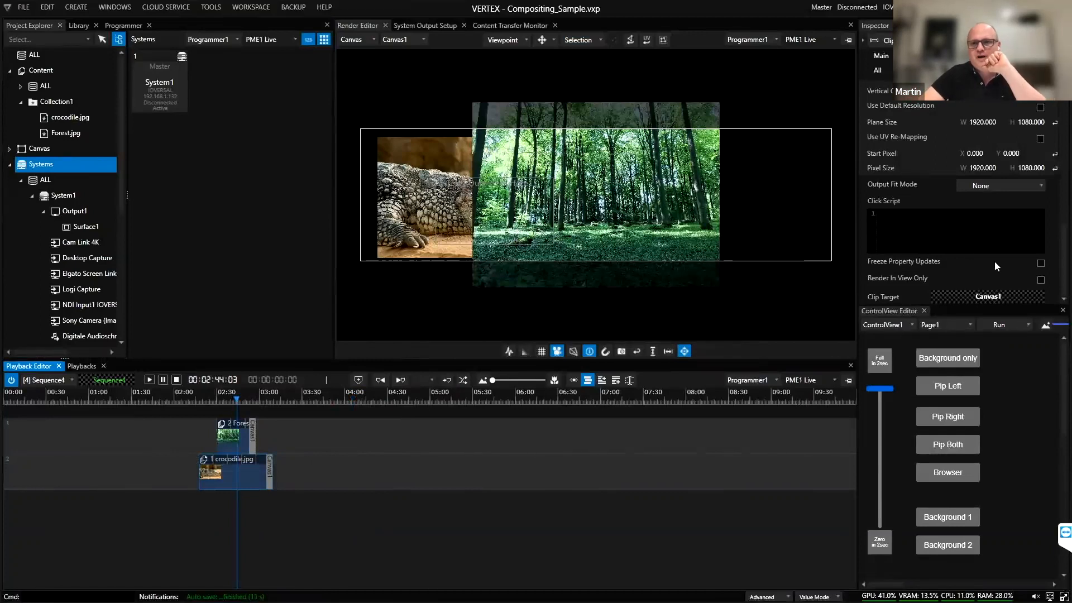
Step: Close the ControlView Editor and reset the crocodile.jpg clip's X, Y and Z position to 0 in its main properties
click(927, 311)
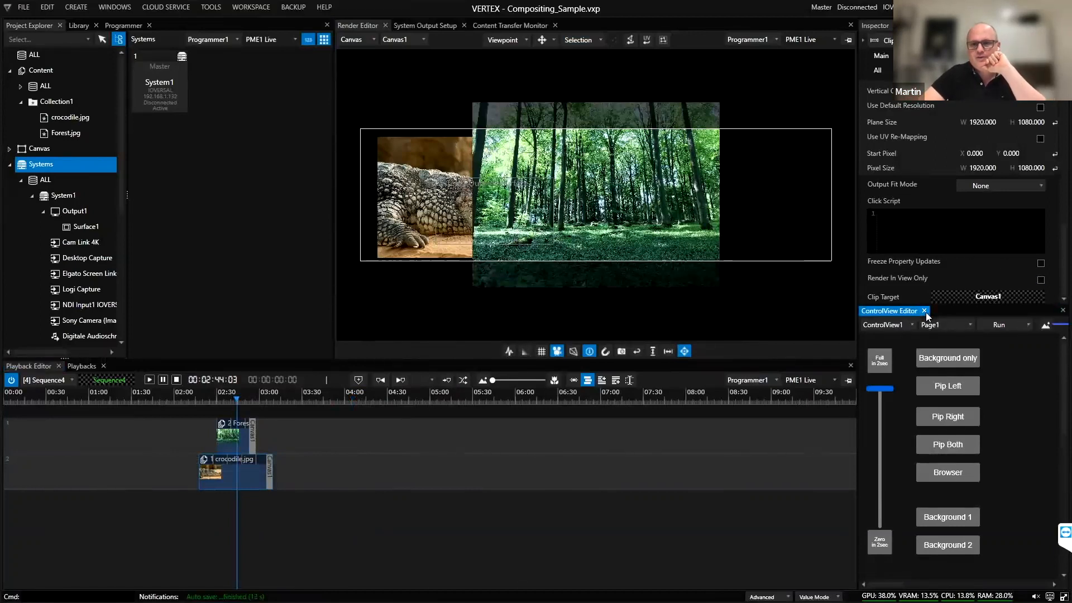
click(925, 311)
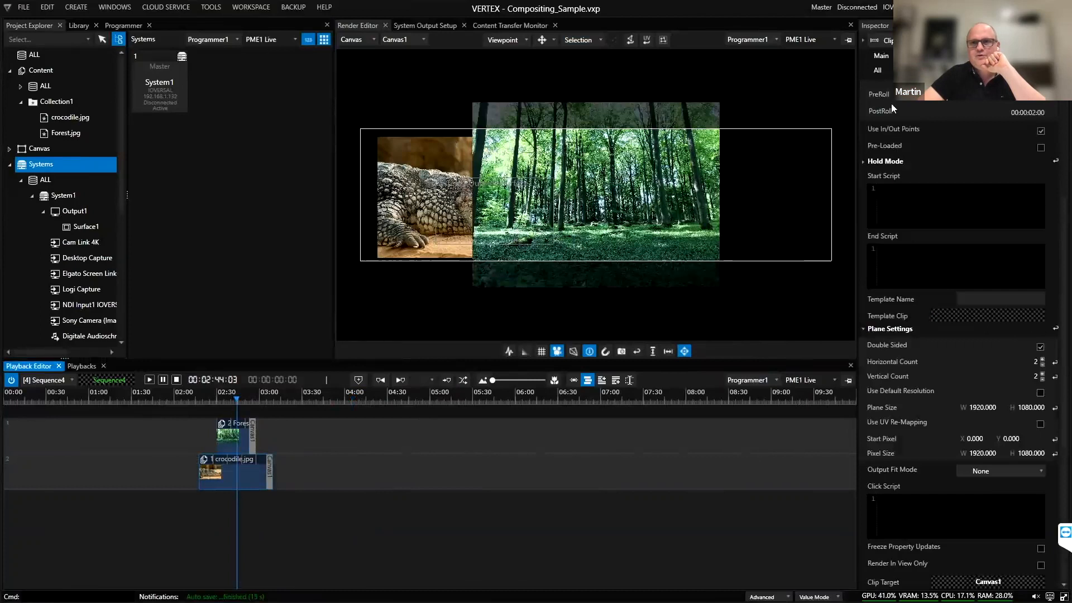
click(882, 59)
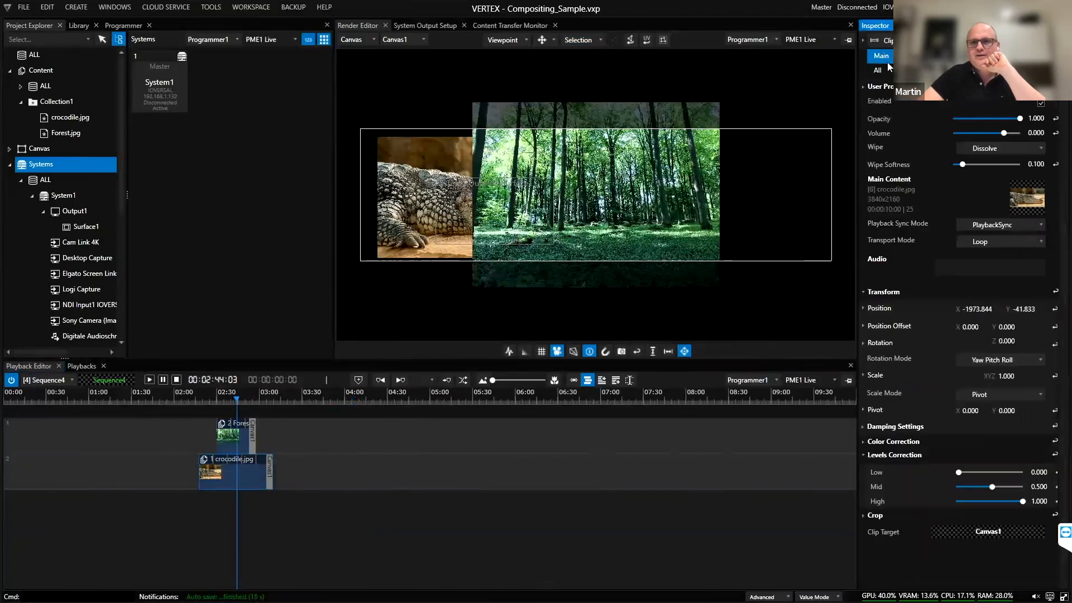
click(877, 310)
drag(984, 349, 954, 344)
click(1055, 349)
click(1054, 335)
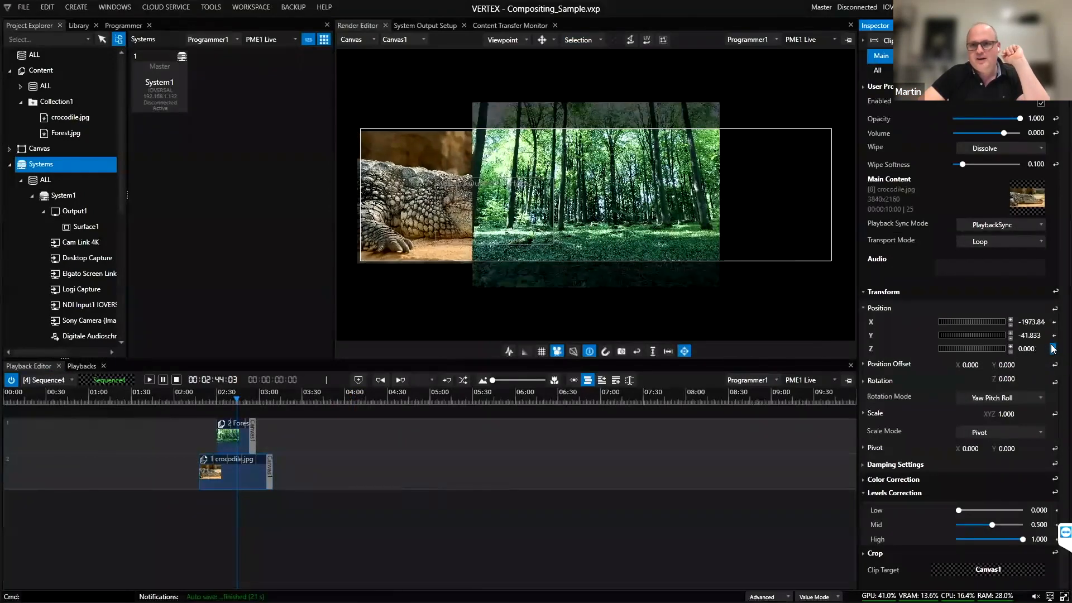
click(1055, 323)
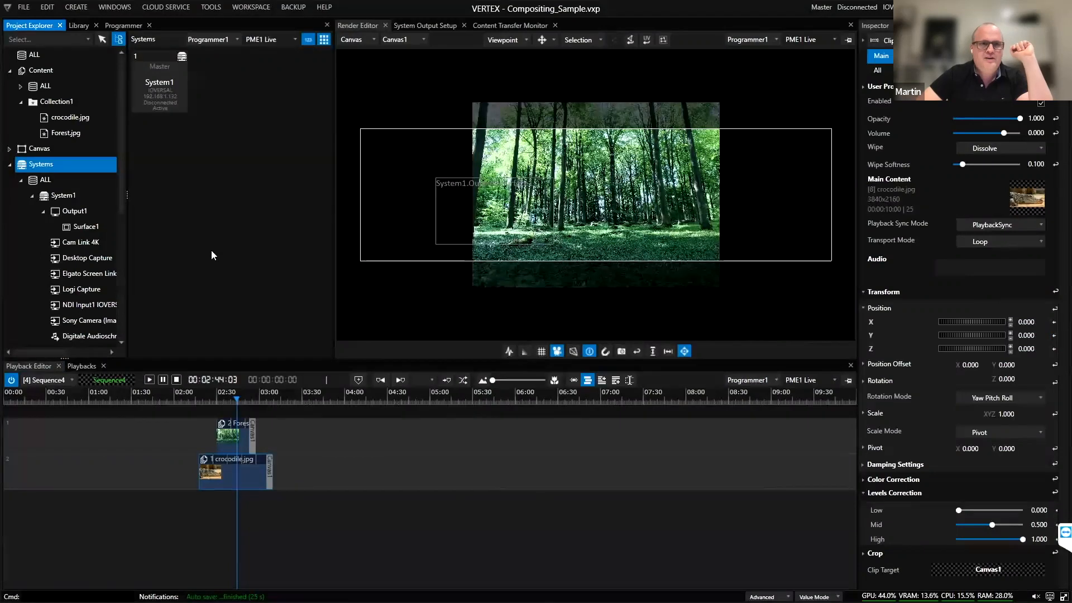
Step: Add the UV-Pattern content to track 3 starting at about 2:44, and place the playhead at about 2:47 over all three clips
click(45, 69)
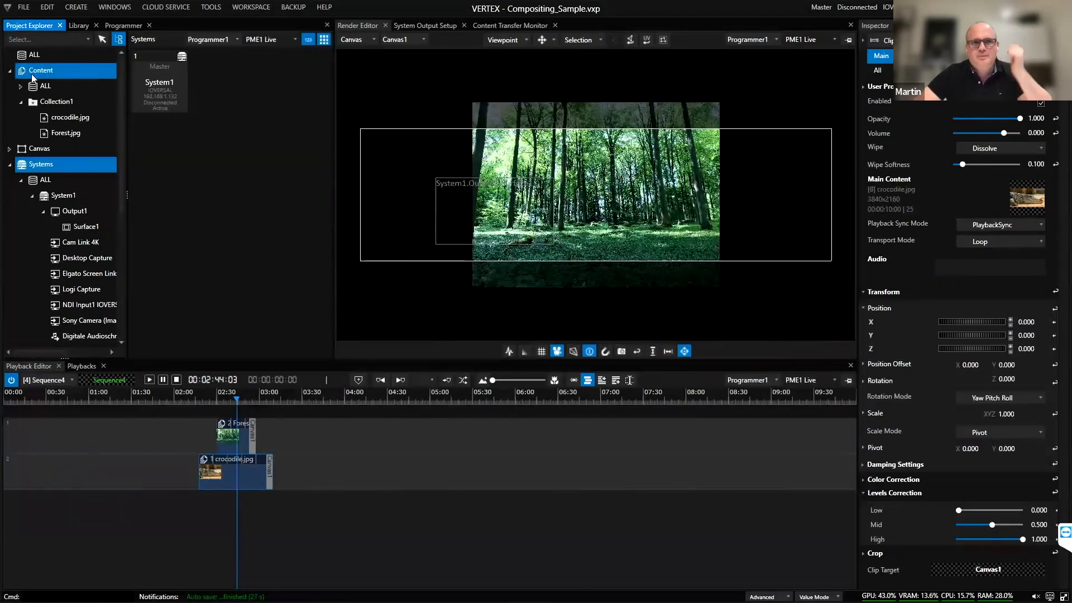
click(37, 73)
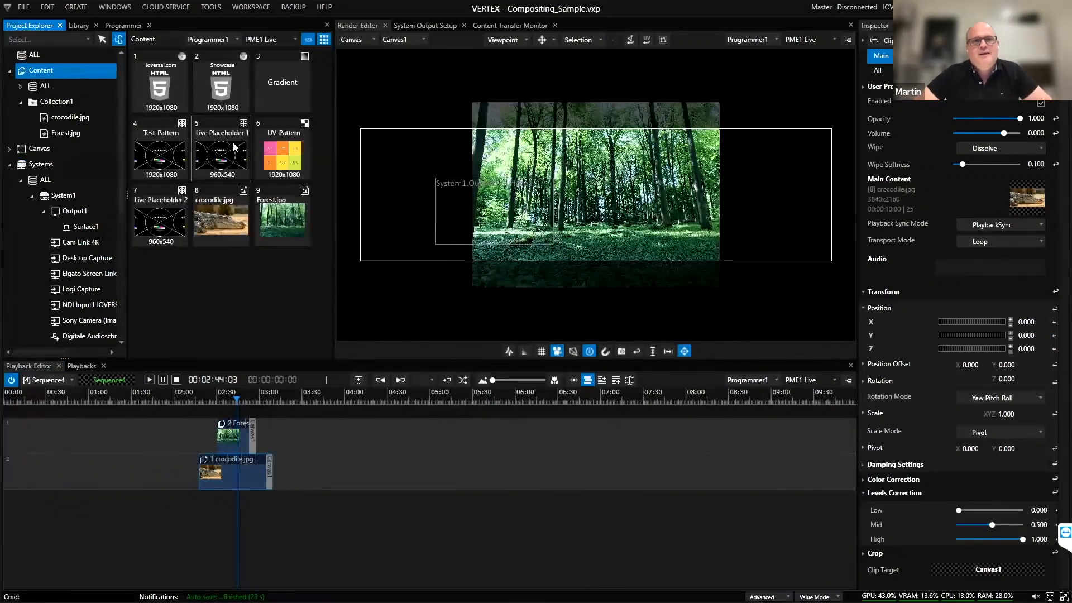
drag(256, 441, 332, 508)
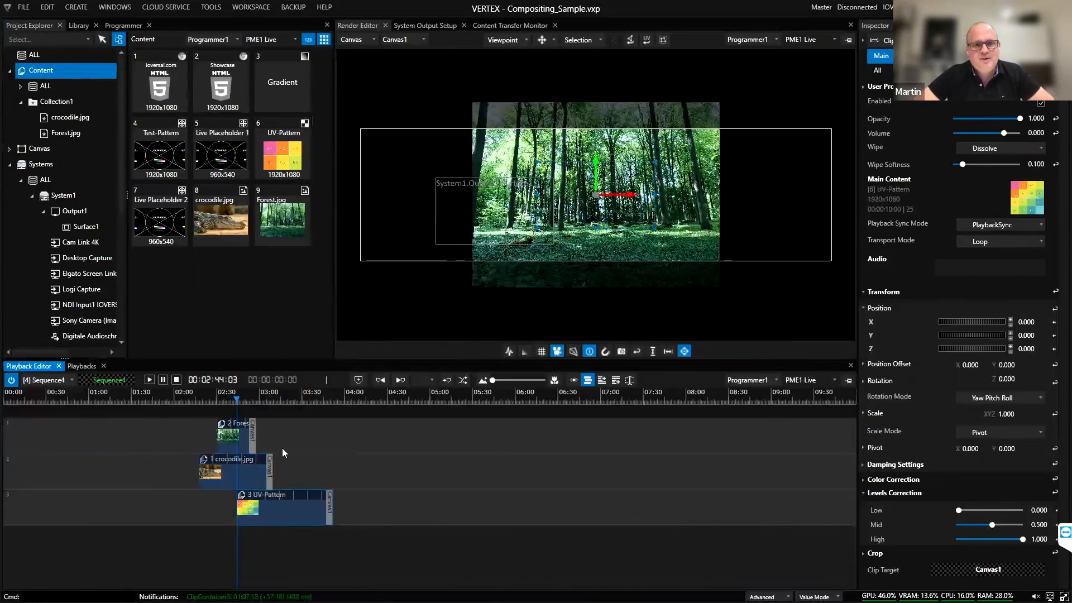
click(296, 400)
click(240, 404)
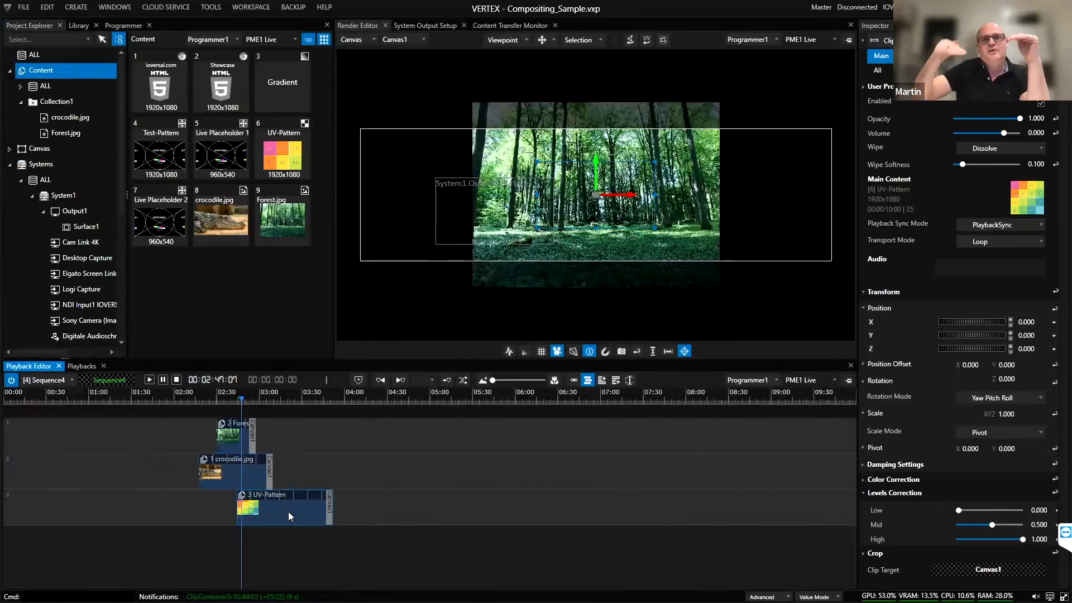
Step: Move the UV-Pattern clip to a new track above the Forest.jpg clip, starting at about 2:09
click(602, 380)
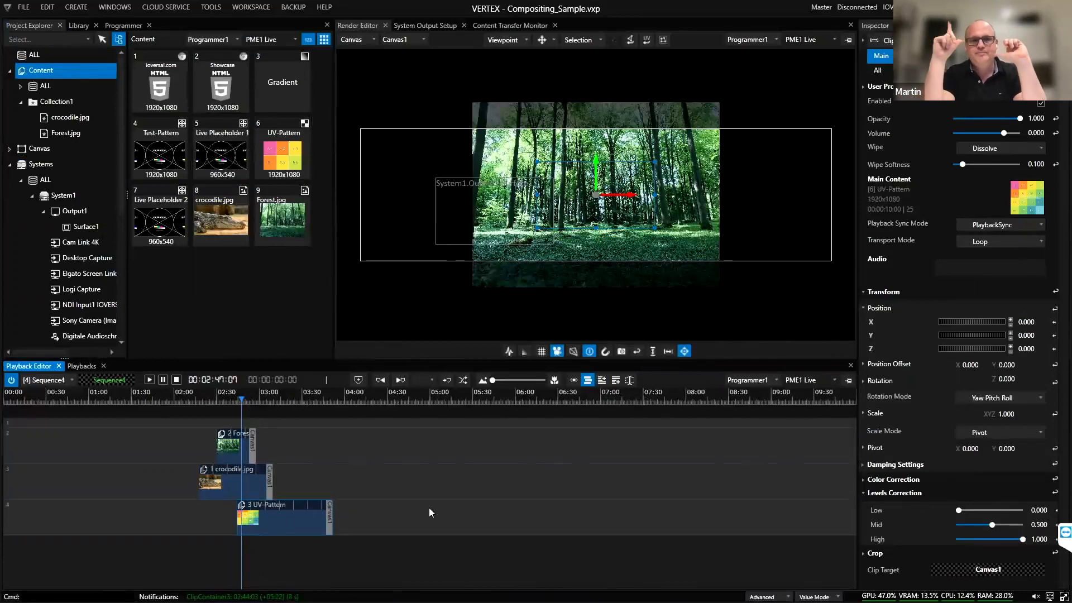
drag(303, 513, 252, 421)
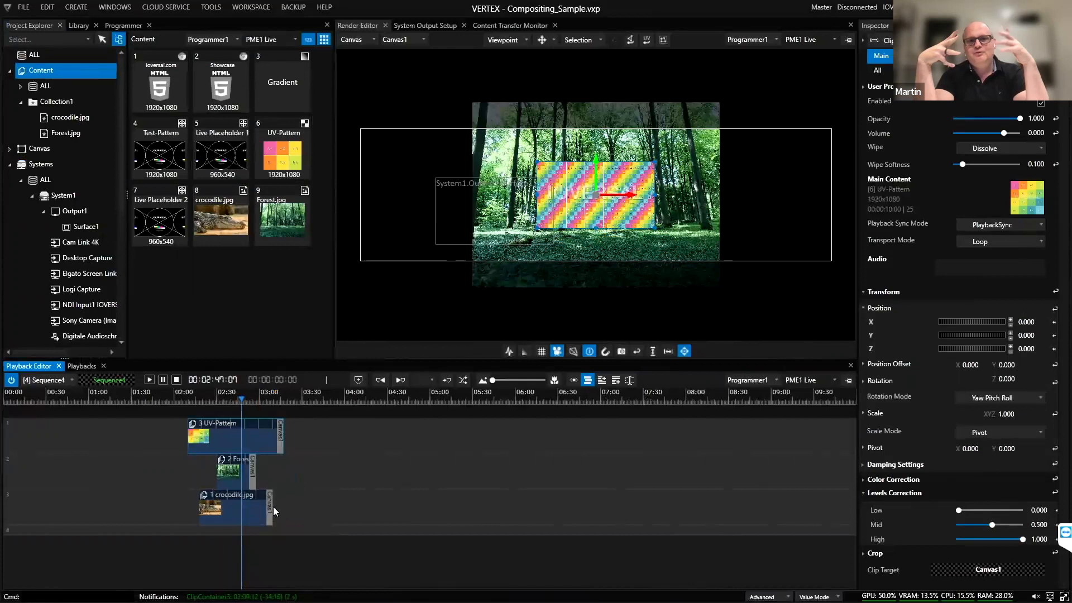
Step: Extend the end of the crocodile.jpg clip by about 1 min 10 s and scale the image to 1.630
drag(271, 509, 371, 508)
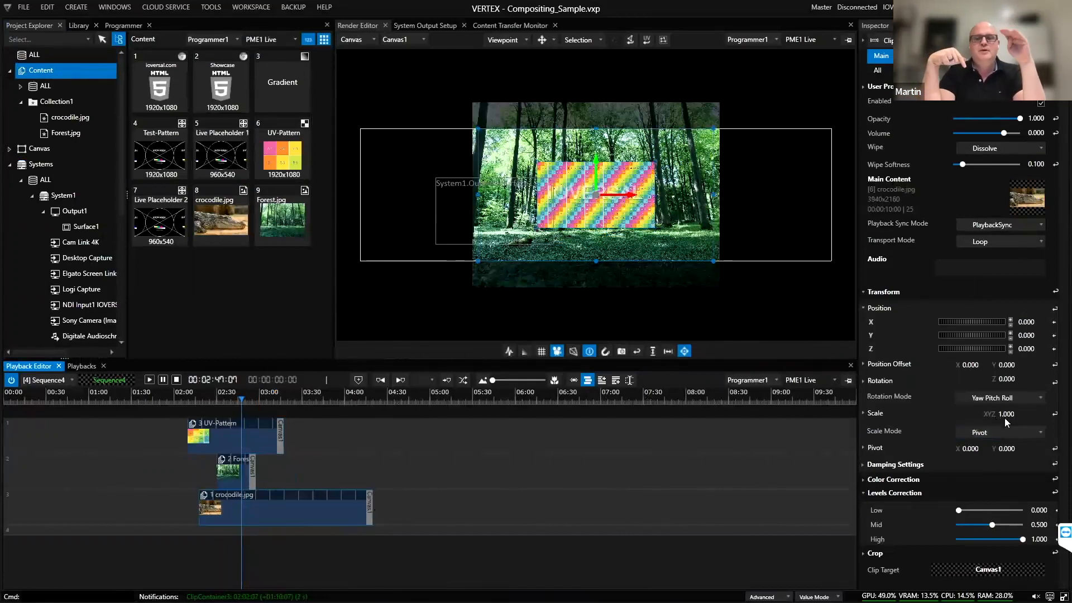
drag(1005, 418, 1004, 379)
click(413, 441)
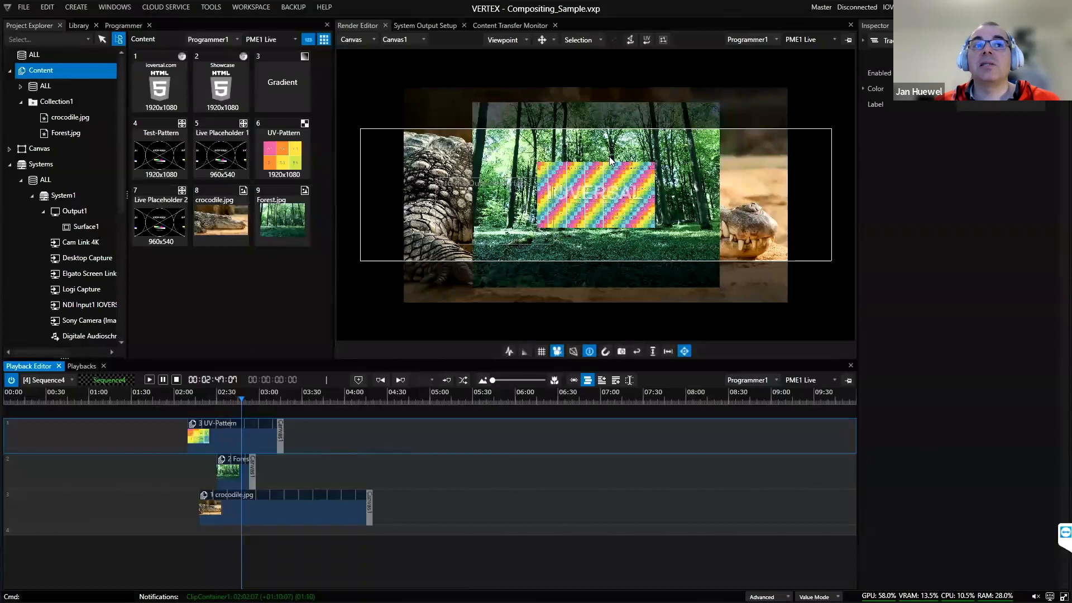
Step: Collapse the Systems branch, list the project's surfaces and select Surface1
click(59, 194)
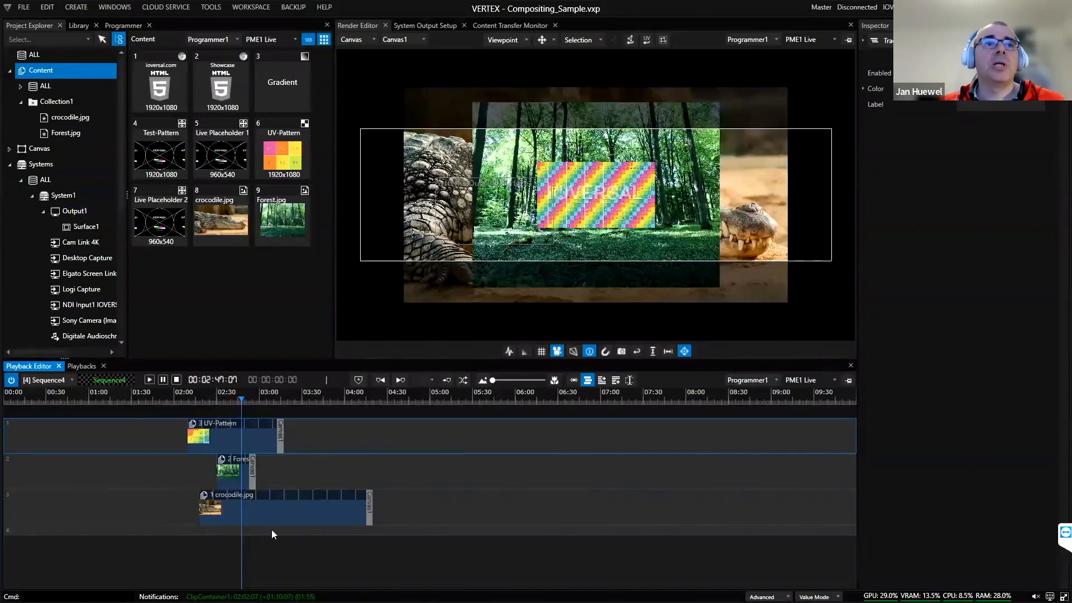
click(10, 165)
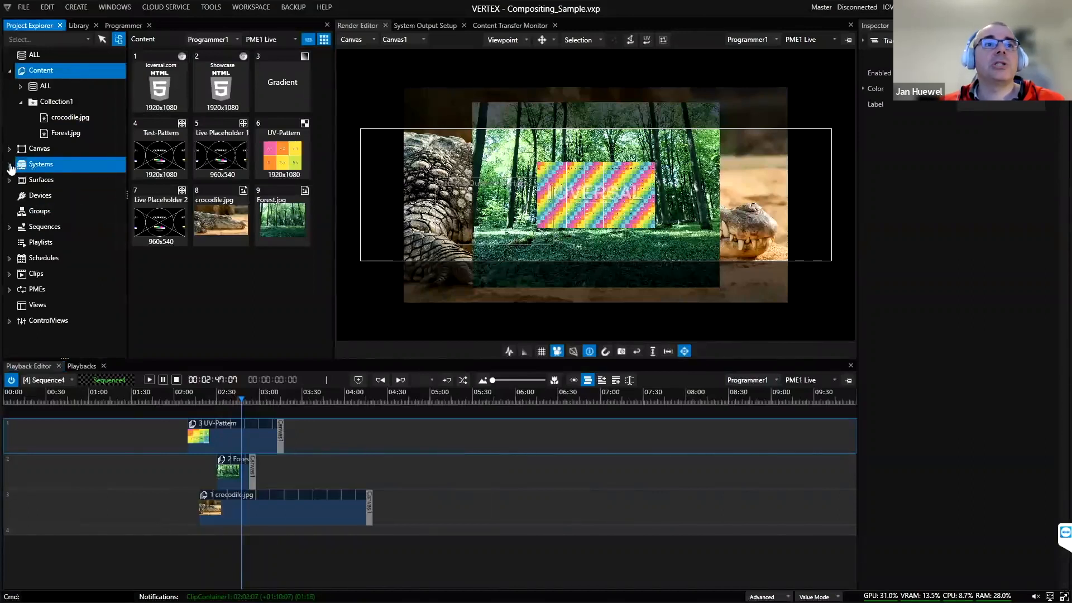
click(42, 179)
click(152, 93)
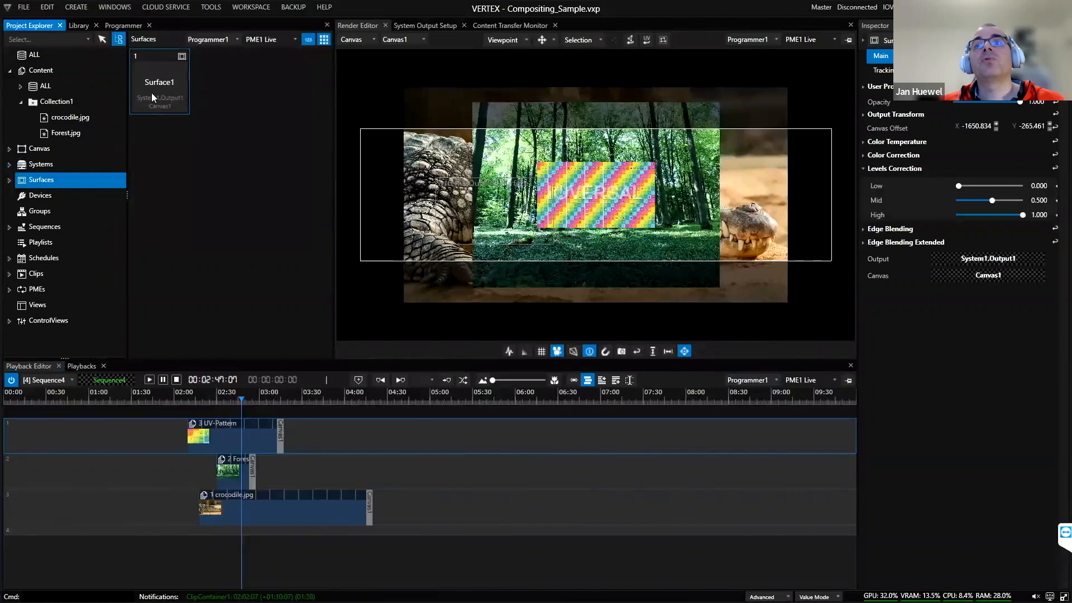
Step: Display System1's outputs in the Render Editor and examine Surface1's canvas viewpoint settings under its tracking properties
click(359, 41)
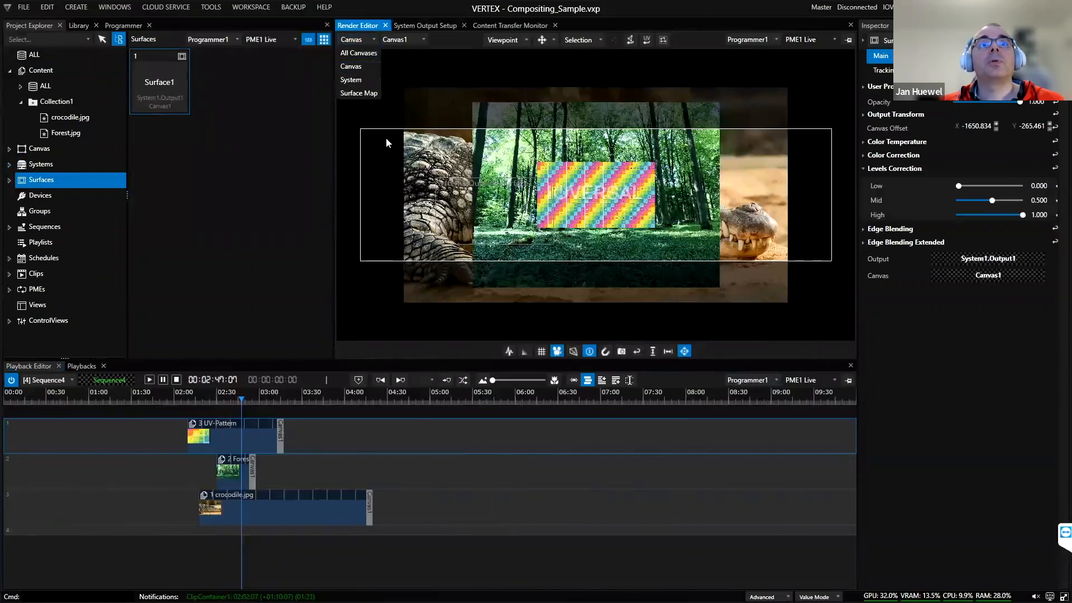
click(359, 82)
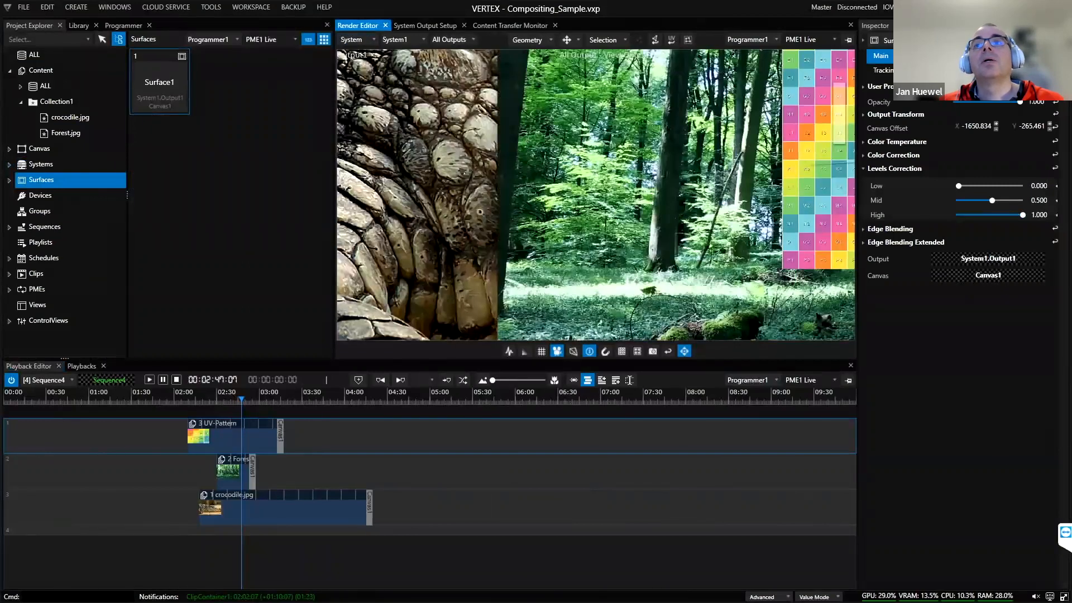
click(916, 55)
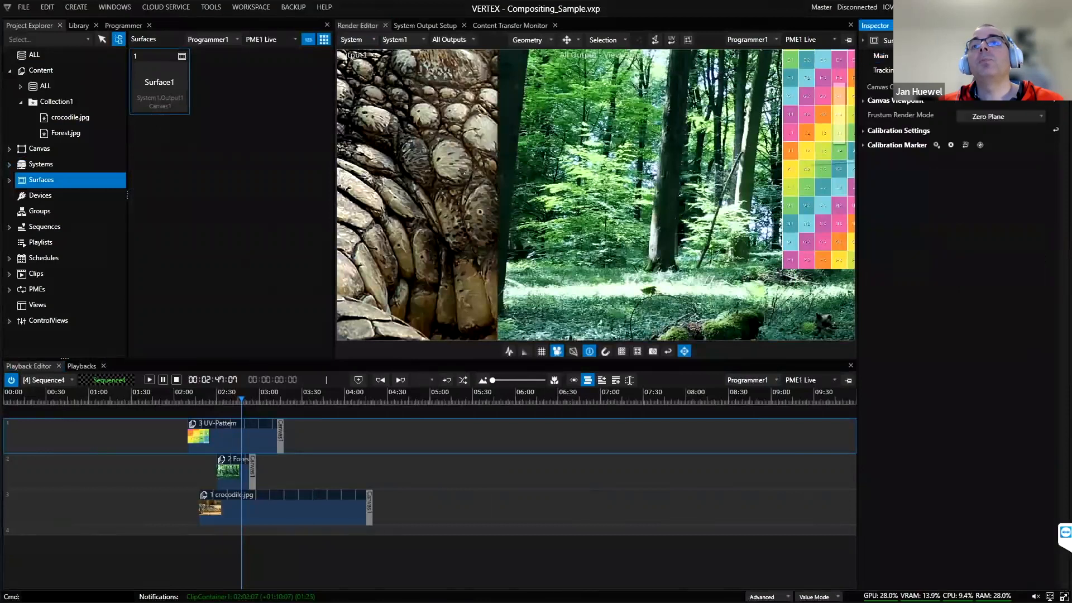
click(916, 101)
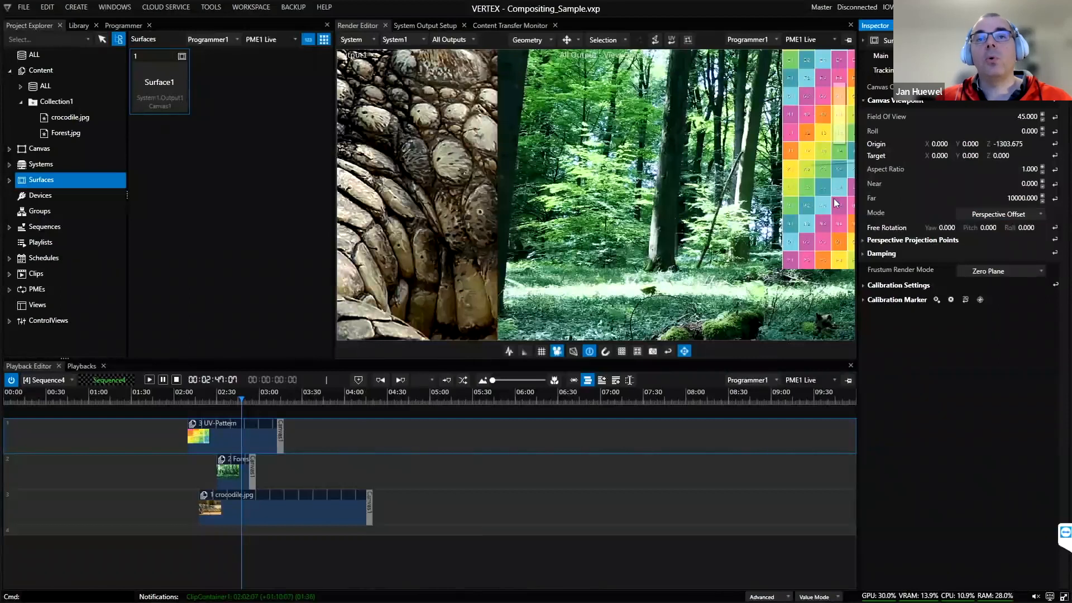
Step: Switch the Render Editor back to the Canvas1 view
right_click(541, 157)
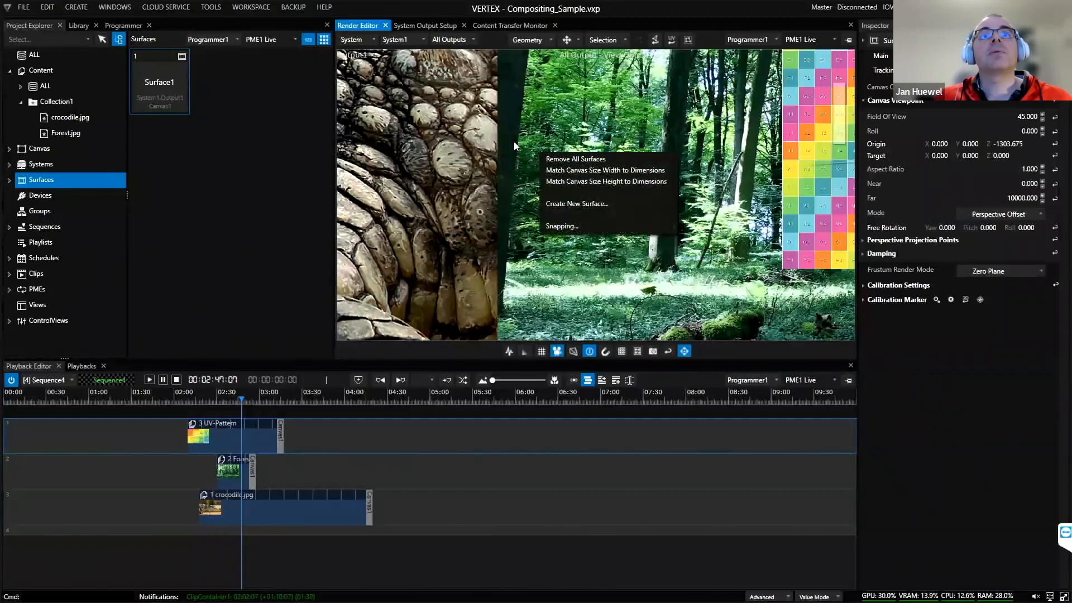
click(366, 40)
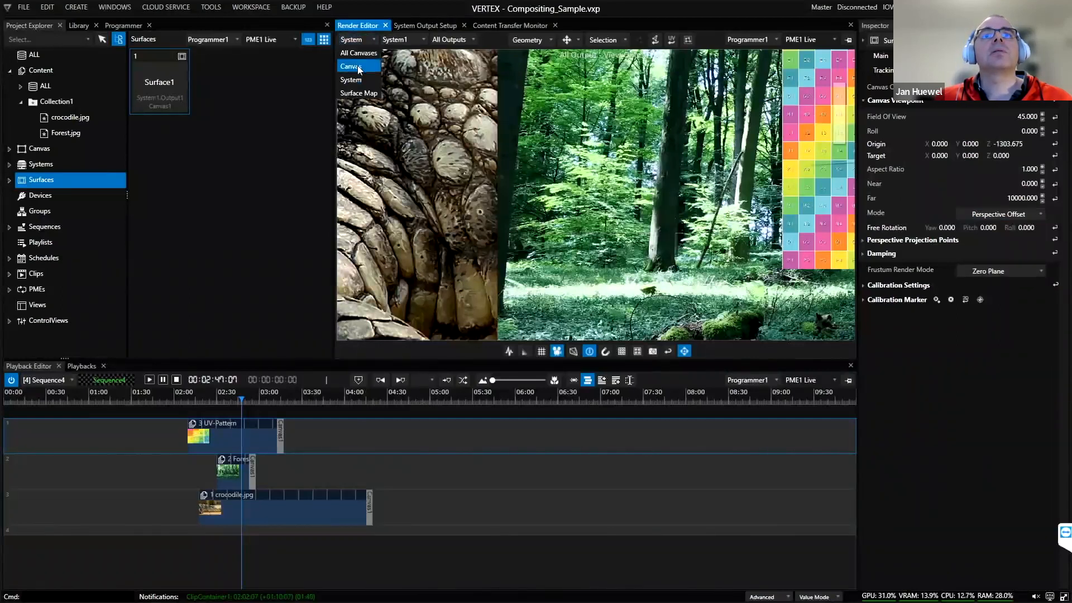
click(352, 67)
Step: Toggle Canvas 3D Mode for Canvas1 on and off again
right_click(509, 150)
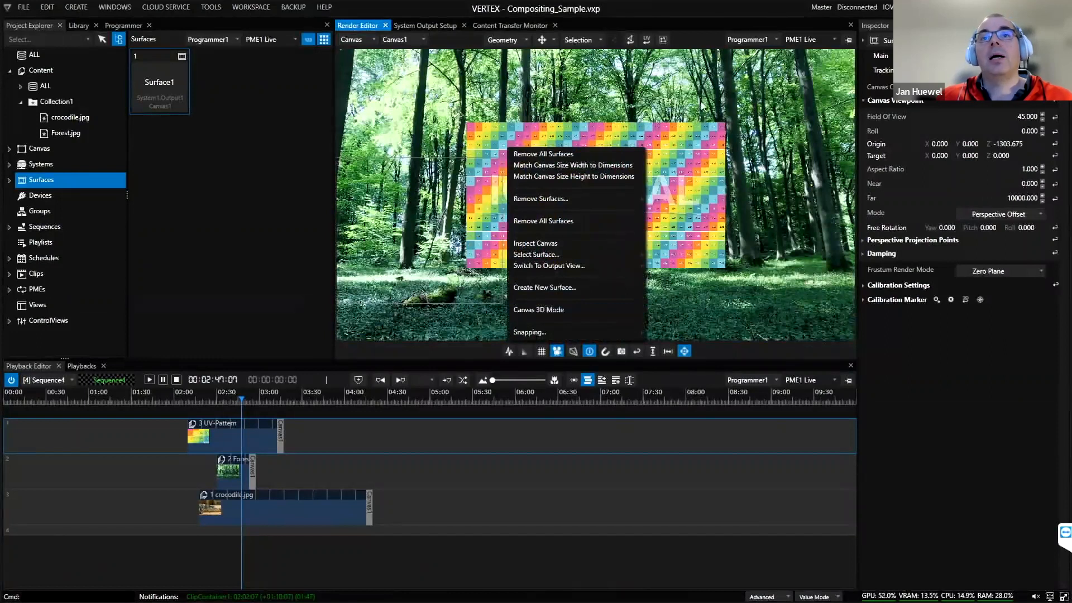
click(562, 309)
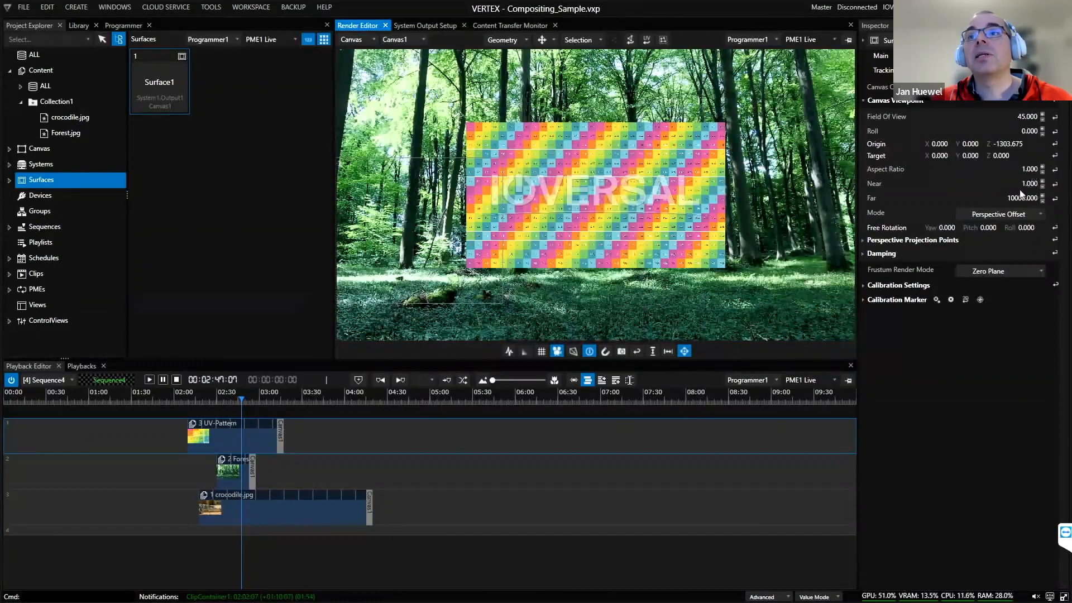
right_click(620, 218)
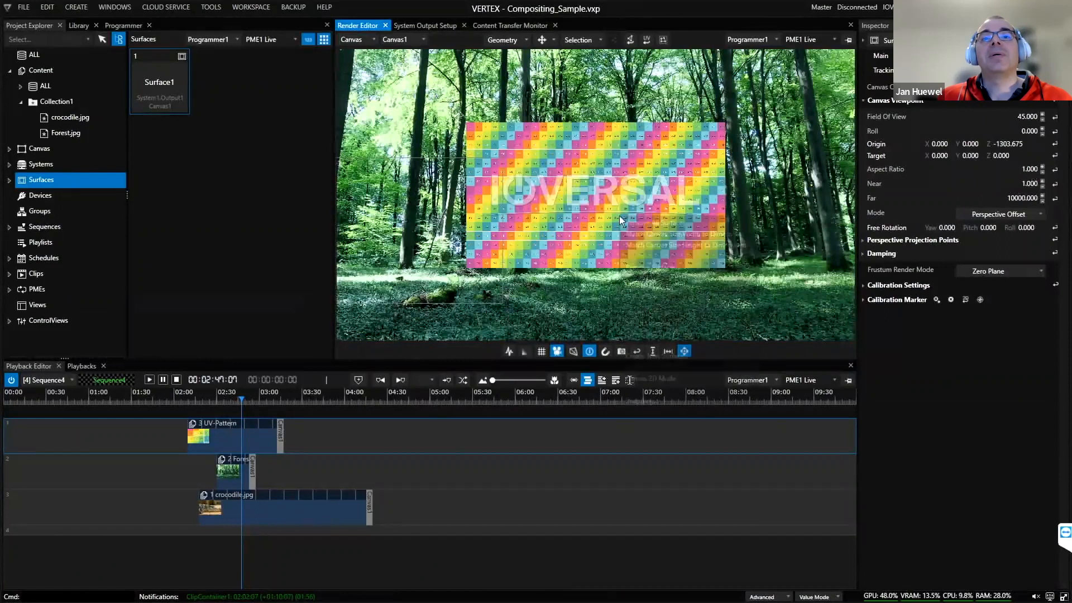
click(669, 381)
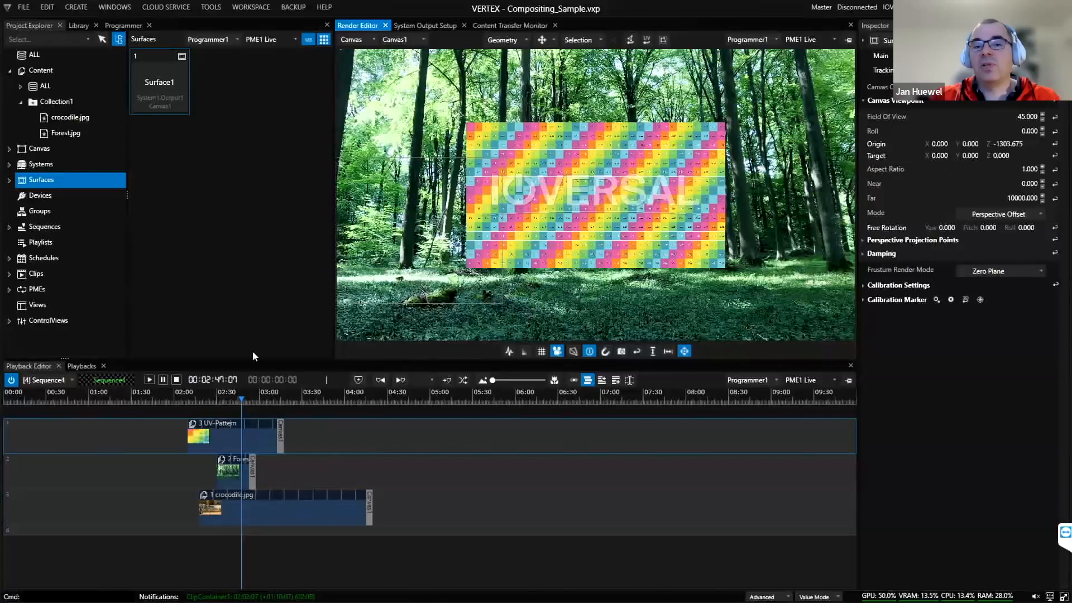
Step: Import io_logo_weiss.png and io_logo_white_on_black_HD.png from C:\TestContent into the project's content
click(40, 69)
right_click(40, 69)
click(99, 79)
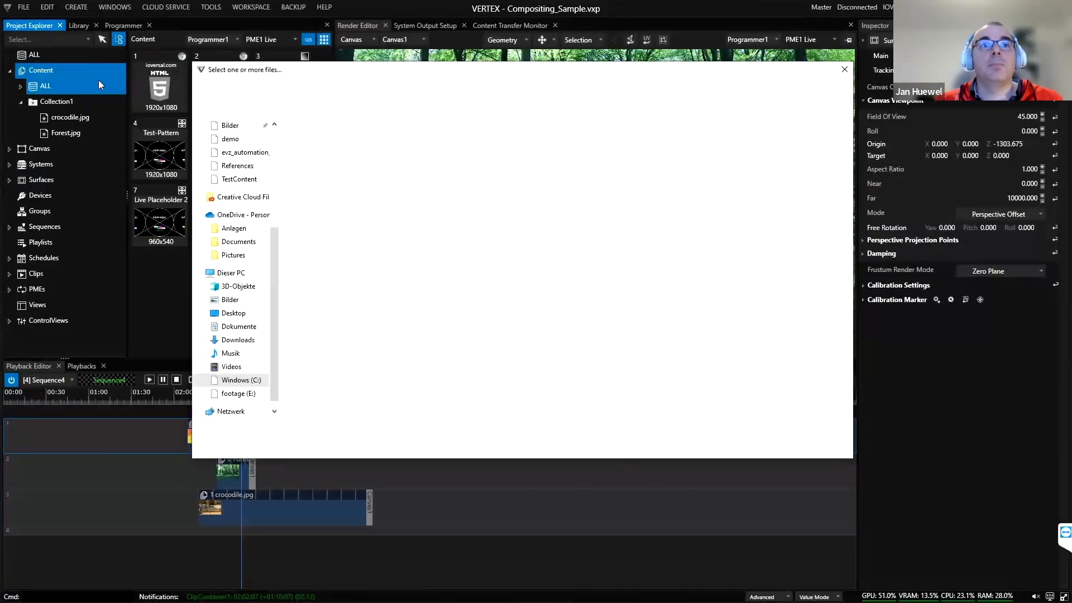
click(378, 89)
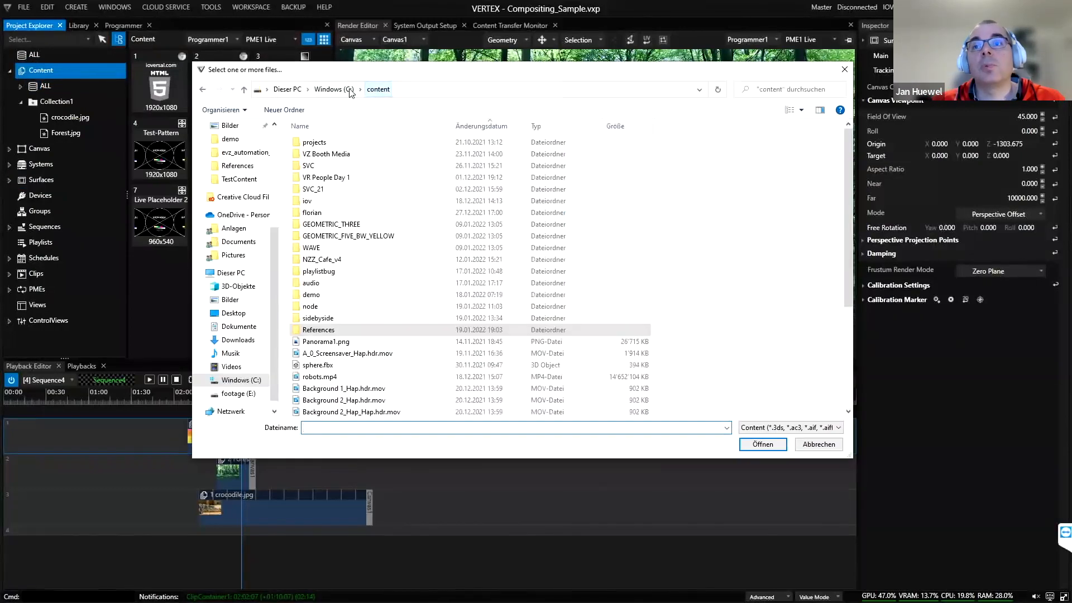
click(334, 88)
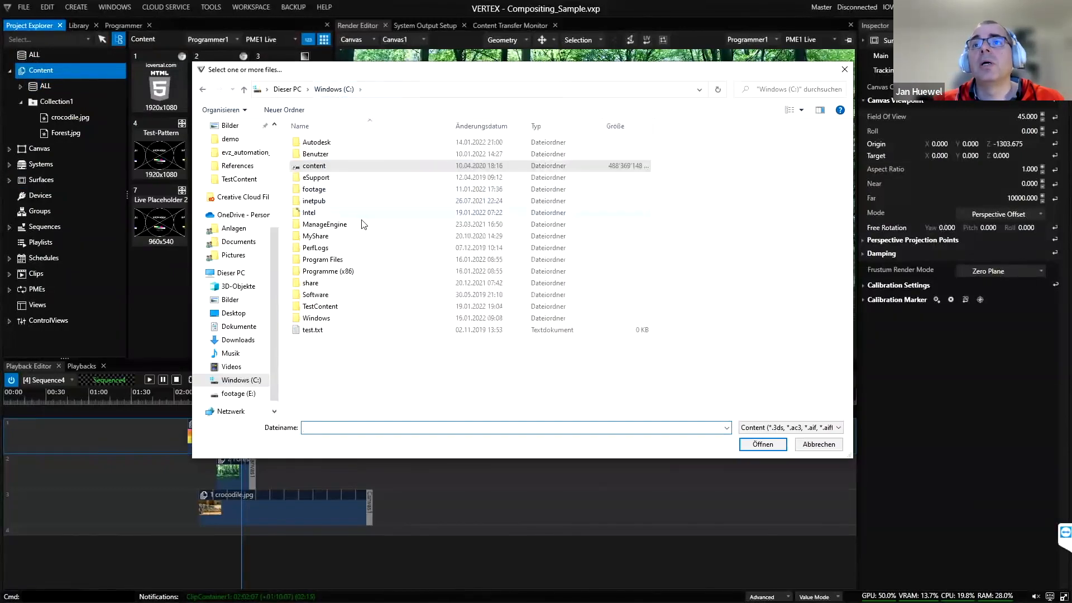
double_click(330, 306)
click(305, 239)
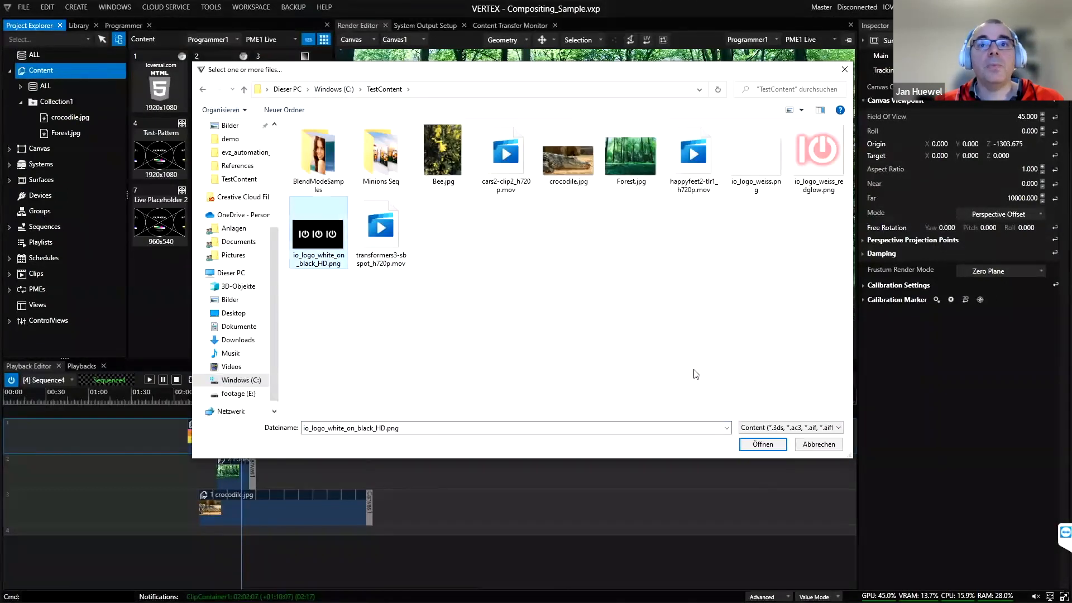
ctrl+click(758, 170)
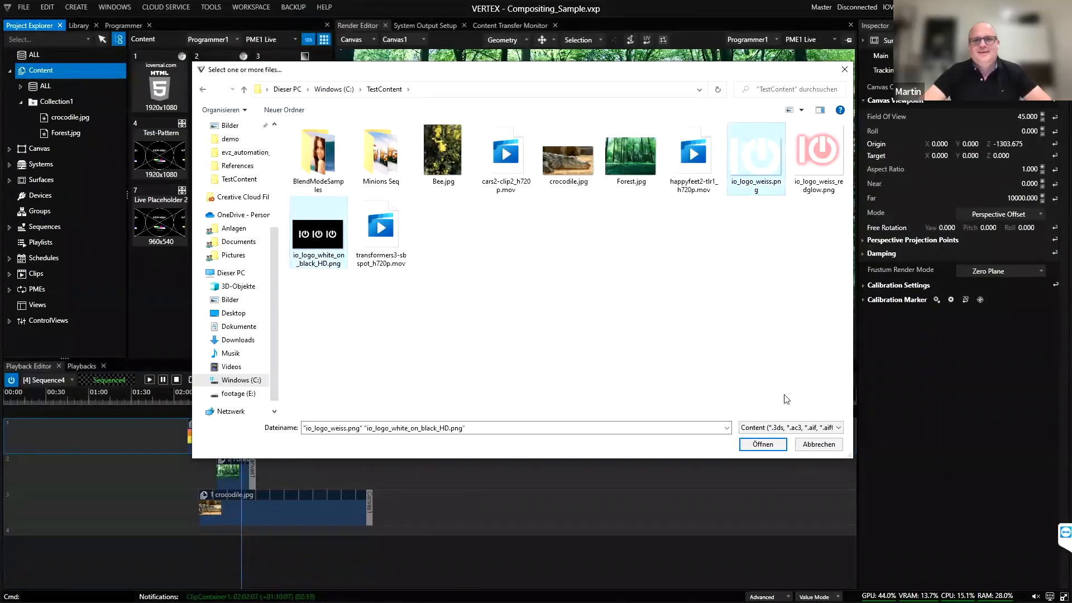
click(763, 444)
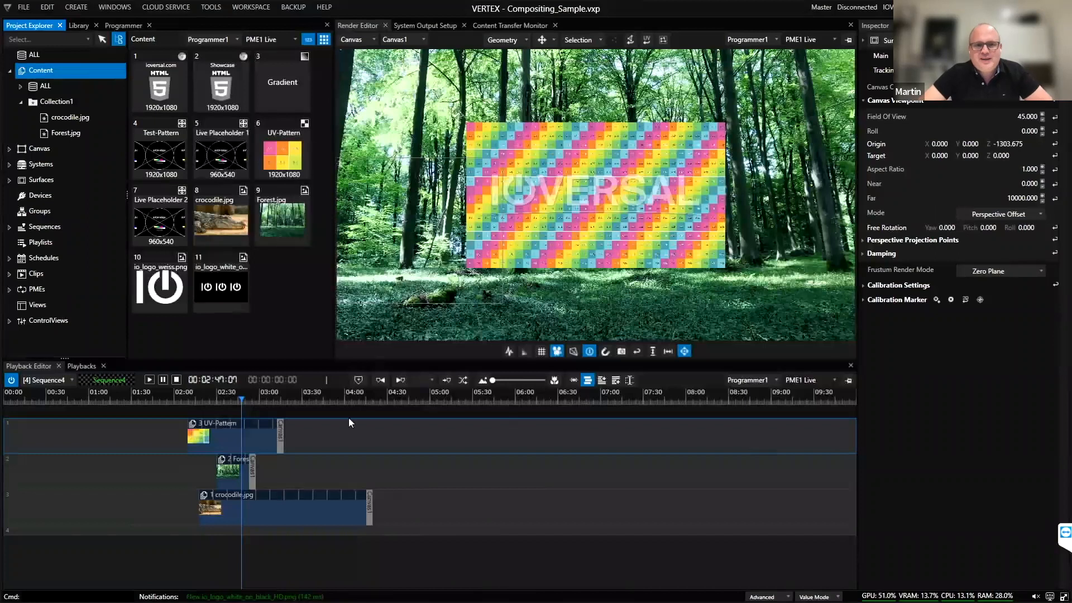
Step: Move the crocodile.jpg clip to track 1 starting at about 4:30, and place the playhead over it at about 5:14
drag(301, 498, 497, 438)
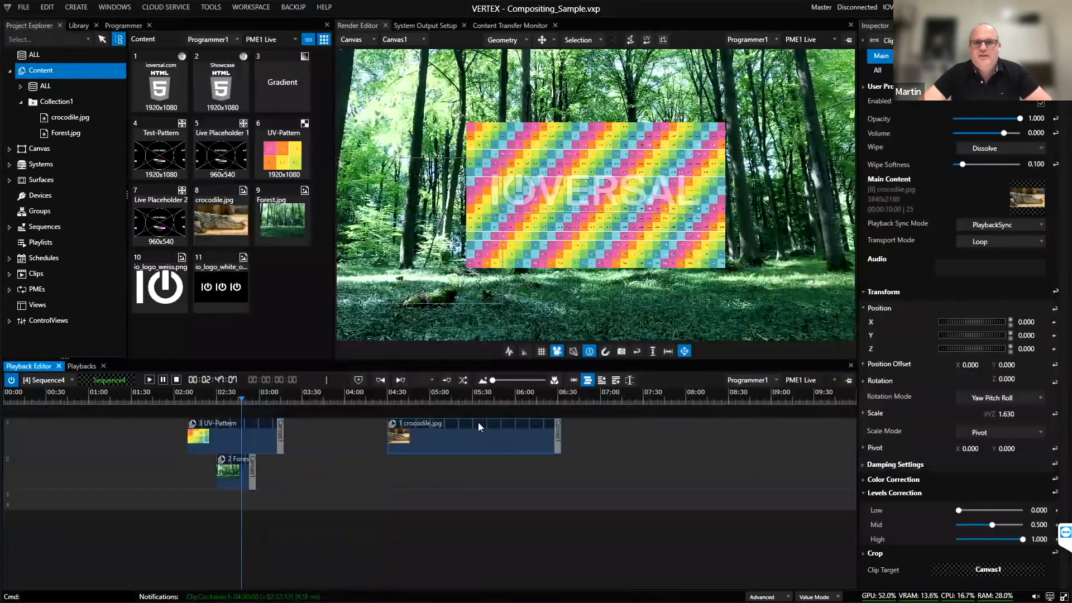
click(450, 401)
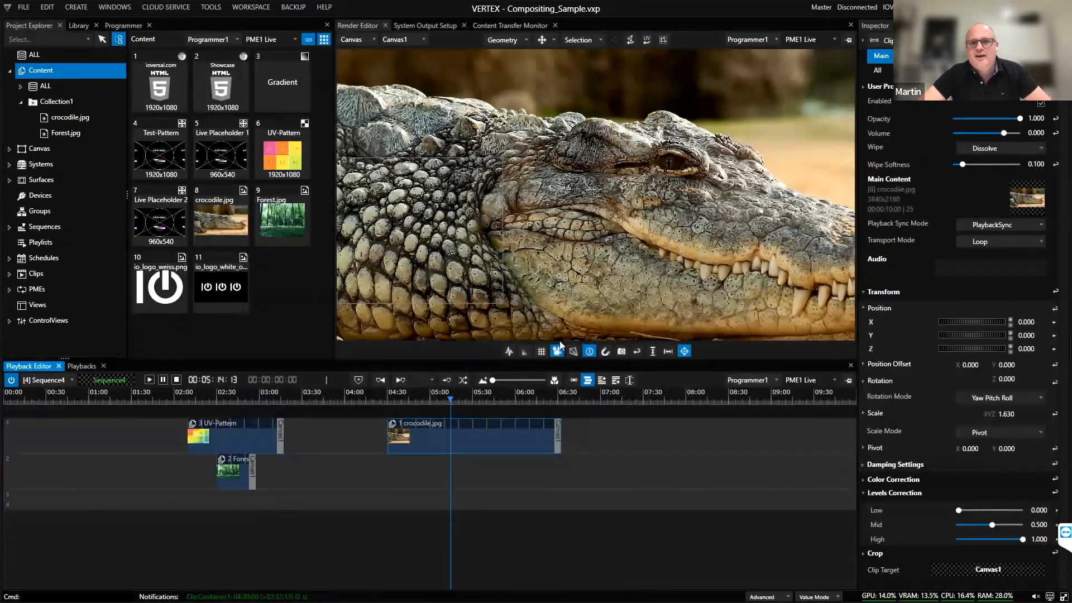
Step: Reset the Render Editor view to show the whole canvas, and inspect the io_logo_weiss.png and io_logo_white_on_black_HD.png content items
click(636, 351)
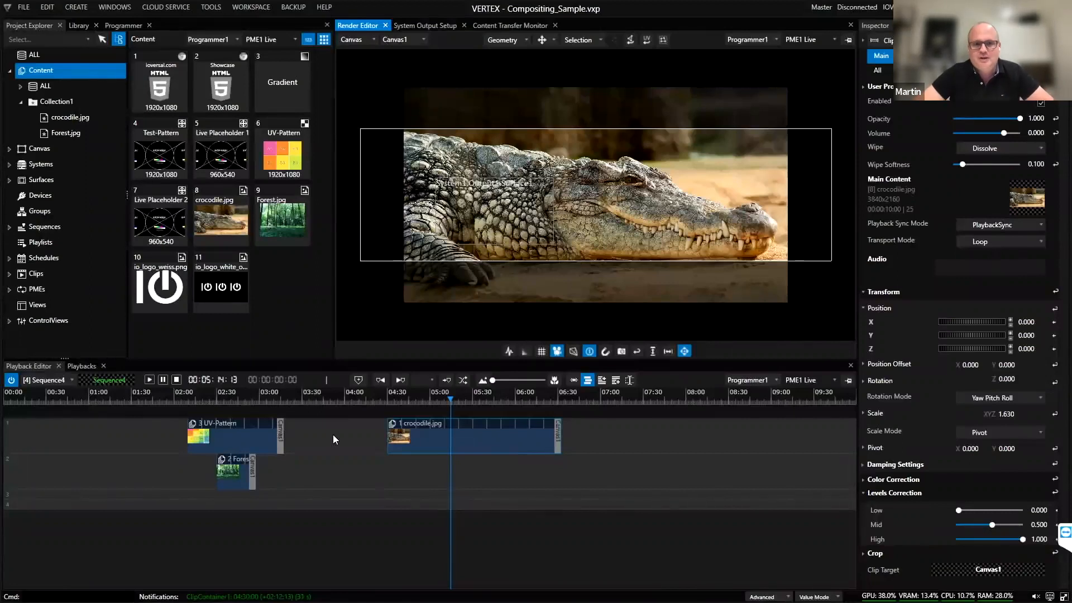
click(410, 422)
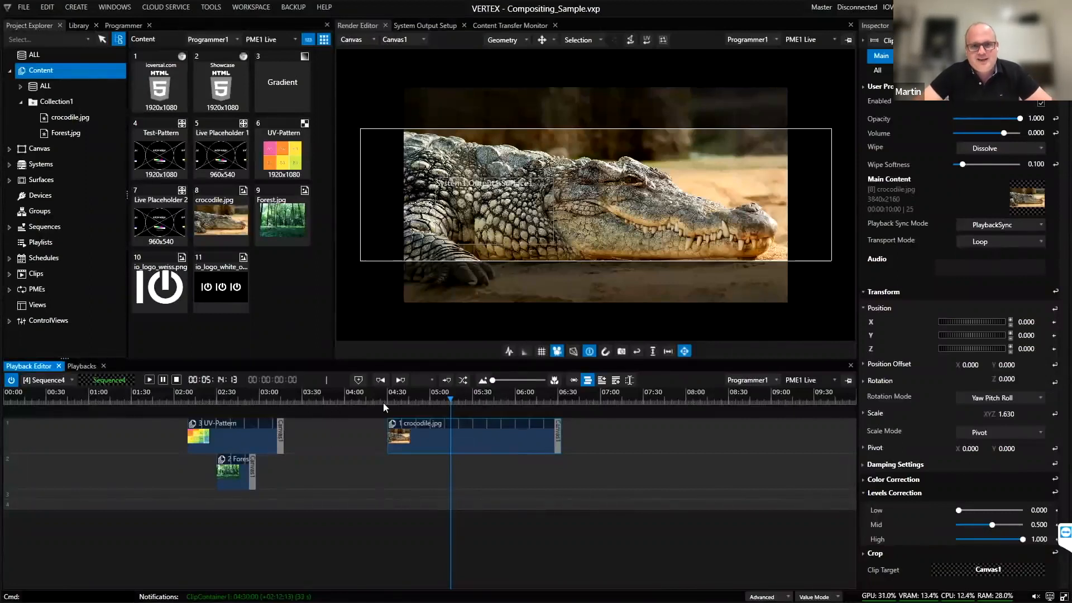
click(187, 294)
click(217, 293)
click(170, 295)
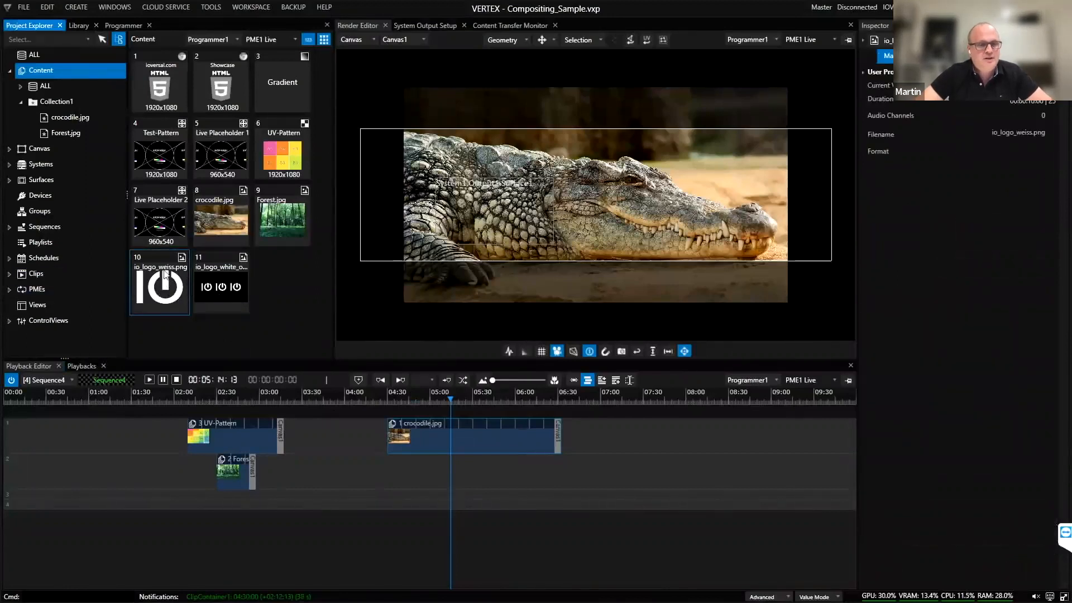
click(215, 275)
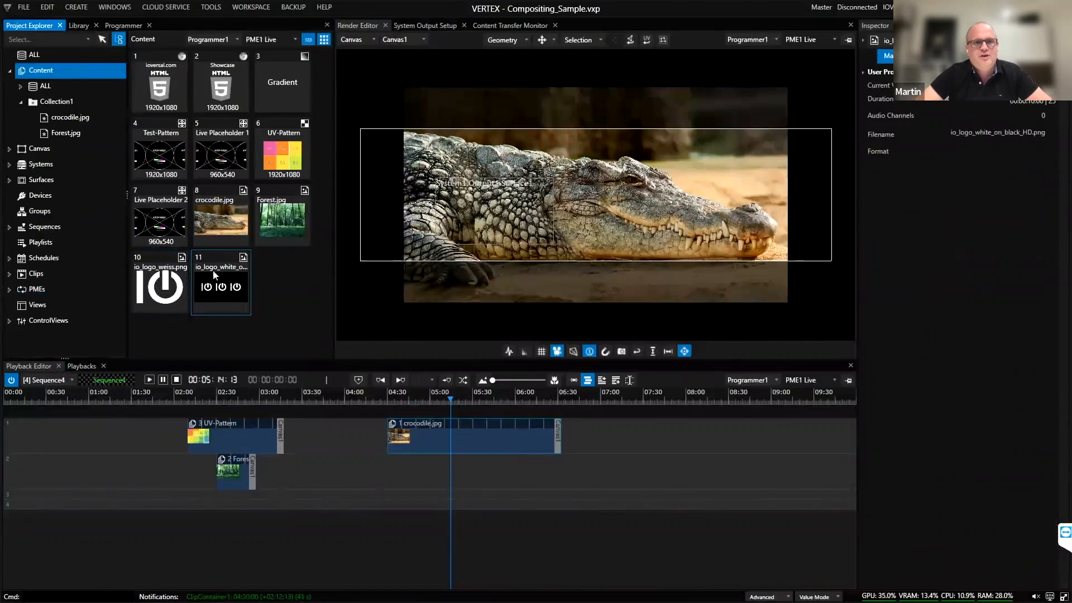
Step: Assign io_logo_weiss.png as the mask content of the crocodile.jpg clip
click(453, 441)
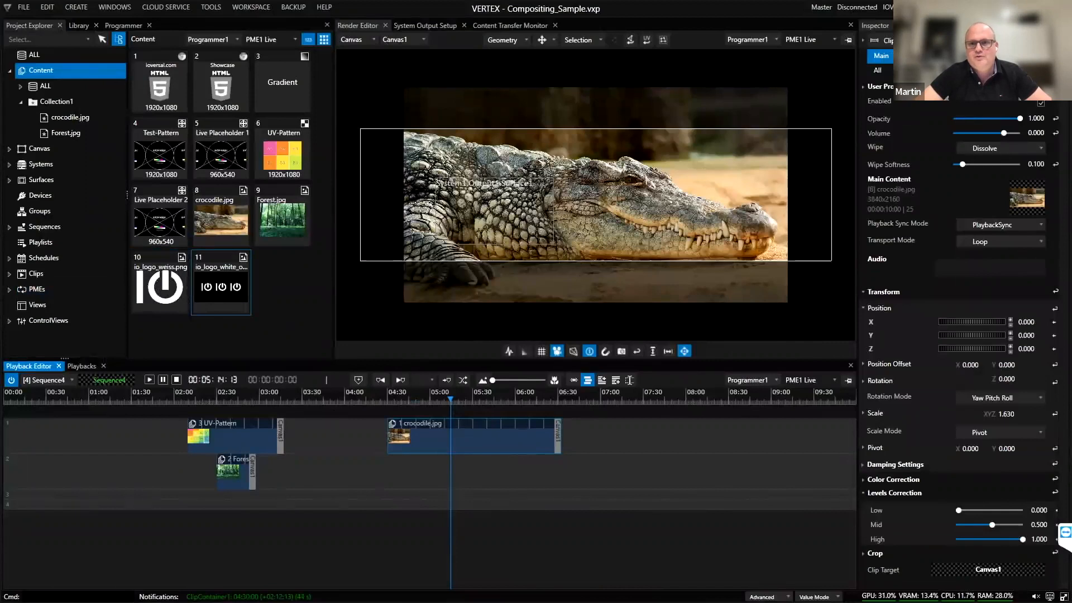
click(878, 70)
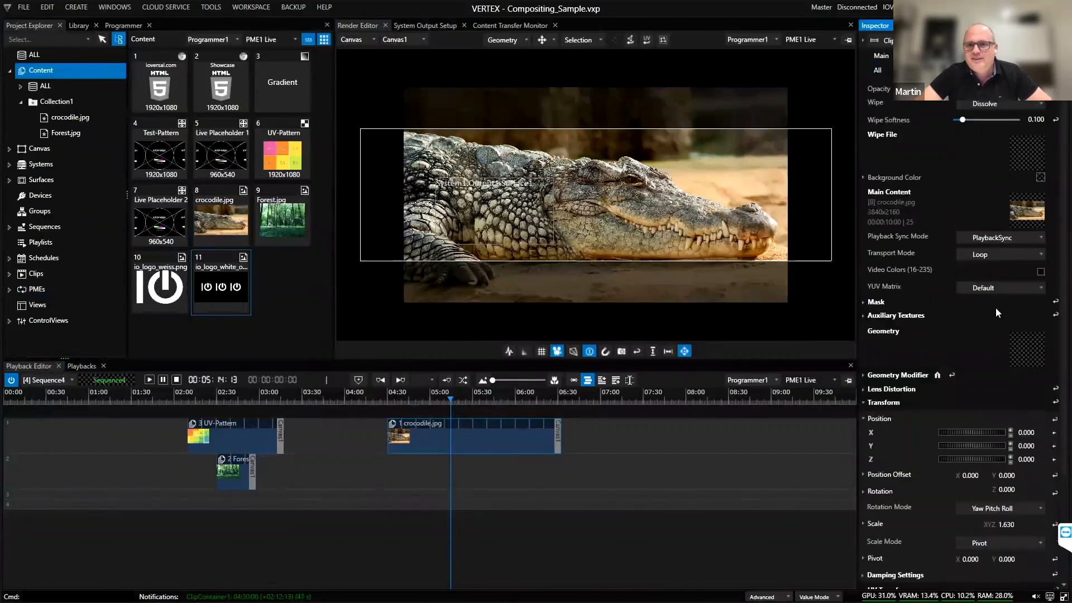
click(865, 302)
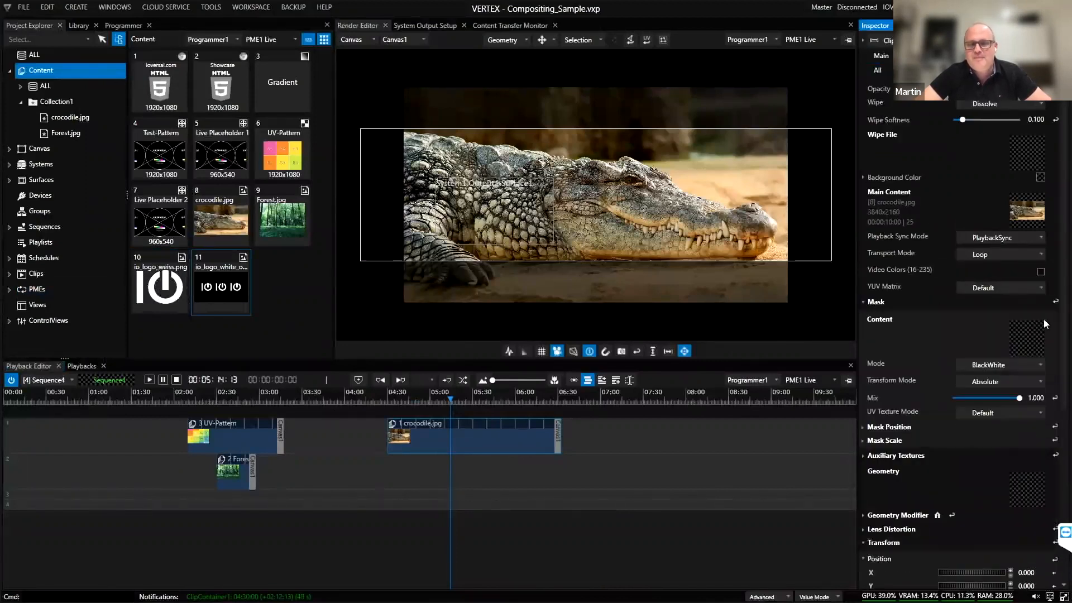
drag(158, 285, 1031, 347)
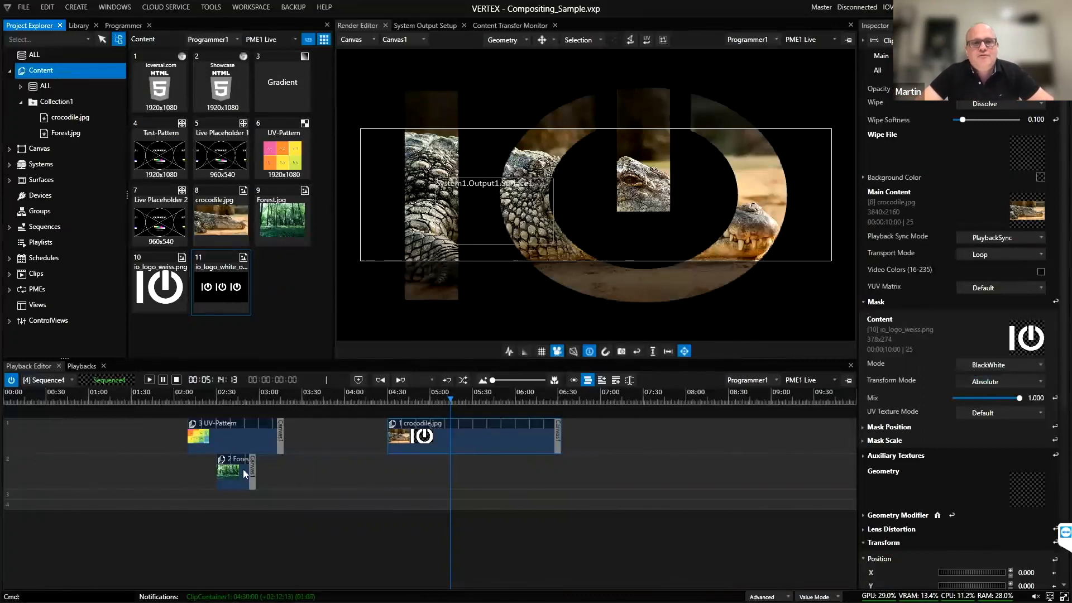
Step: Lengthen the Forest.jpg clip and move it along track 2 to start at about 4:40, beneath the crocodile.jpg clip
drag(255, 470, 414, 481)
drag(304, 477, 478, 473)
Step: Assign io_logo_white_on_black_HD.png as the Forest.jpg clip's mask content and look through the available mask modes
drag(231, 288, 1038, 347)
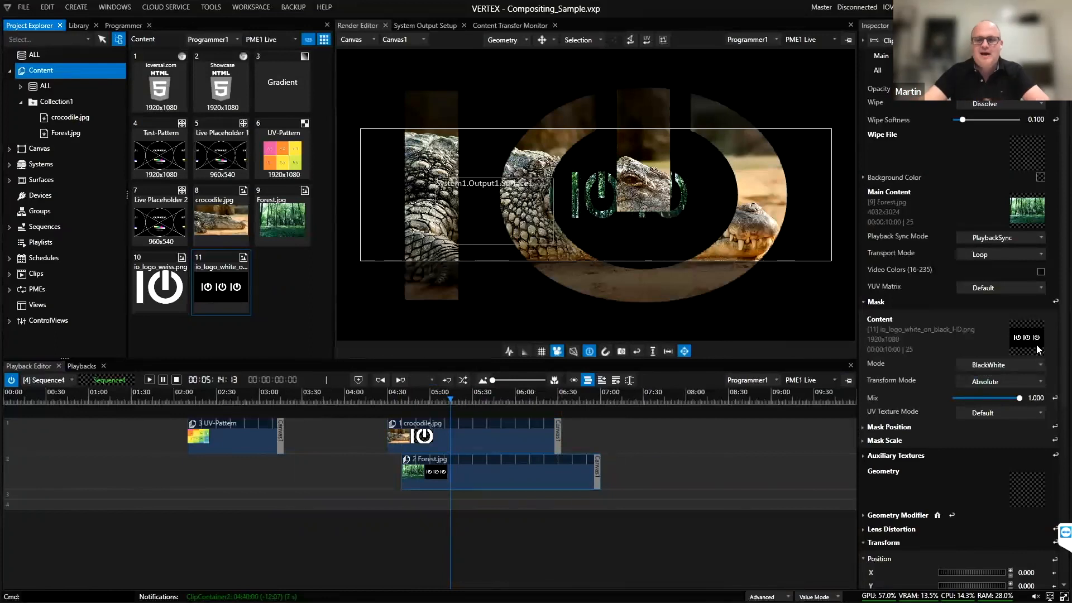
click(1009, 366)
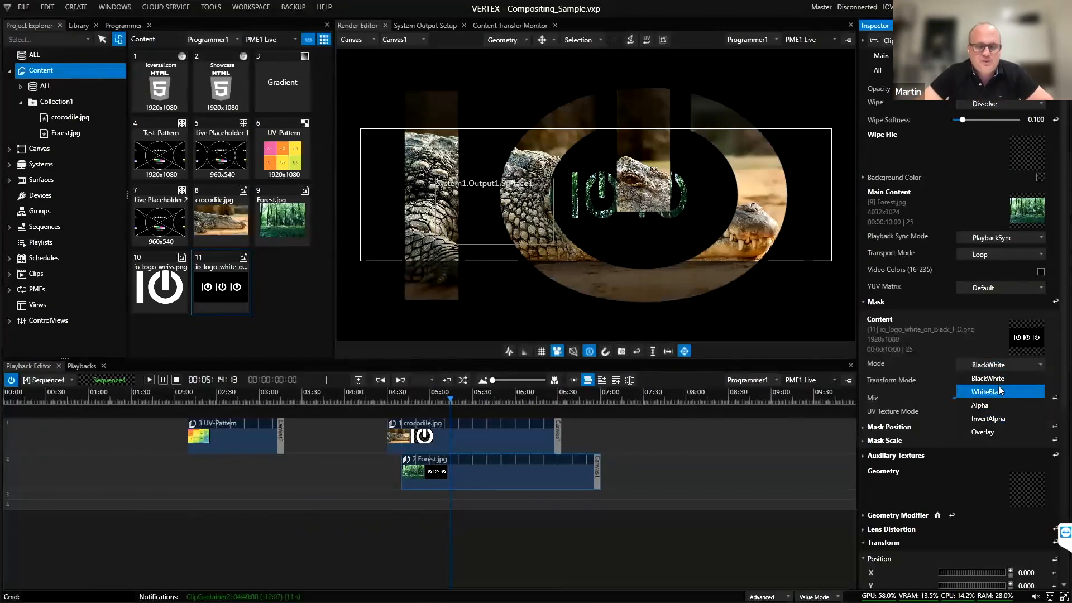
click(626, 524)
Step: Move the Forest.jpg clip back beneath UV-Pattern and shift the crocodile.jpg clip to start at the playhead, about 5:14
drag(503, 466, 313, 472)
click(508, 439)
drag(508, 439, 558, 442)
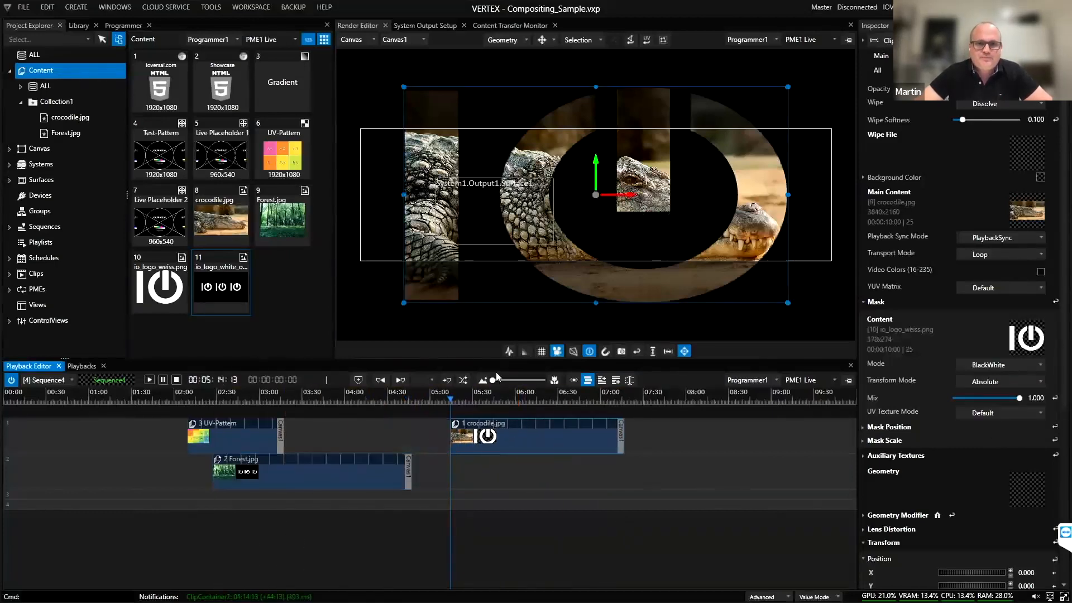
Step: Move the masked crocodile.jpg clip on the canvas to about X 554.784, Y 200.187
drag(594, 207, 765, 237)
click(882, 56)
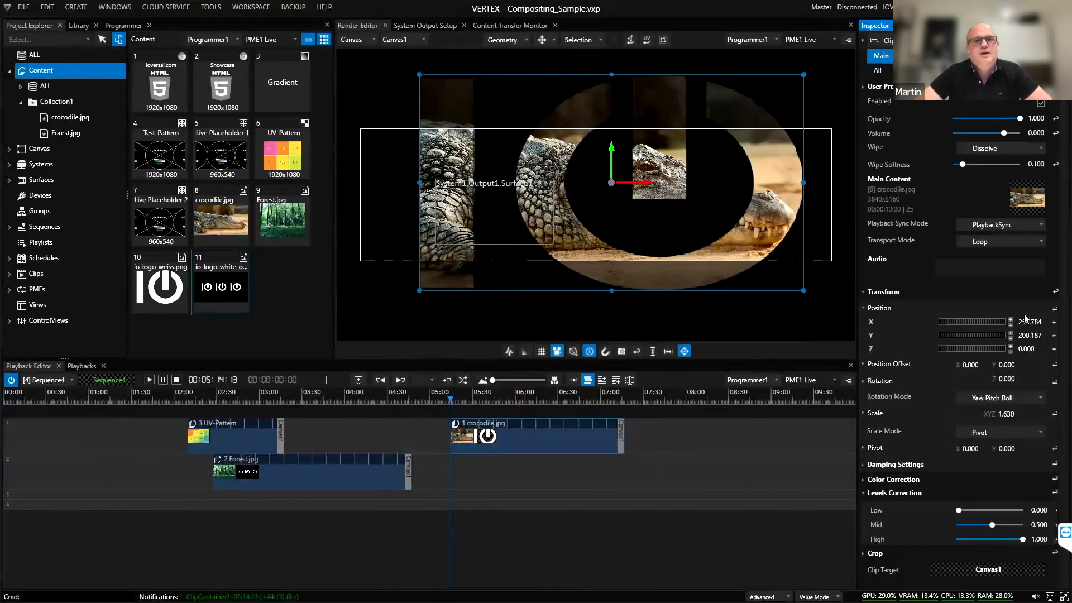
drag(1023, 326, 1034, 359)
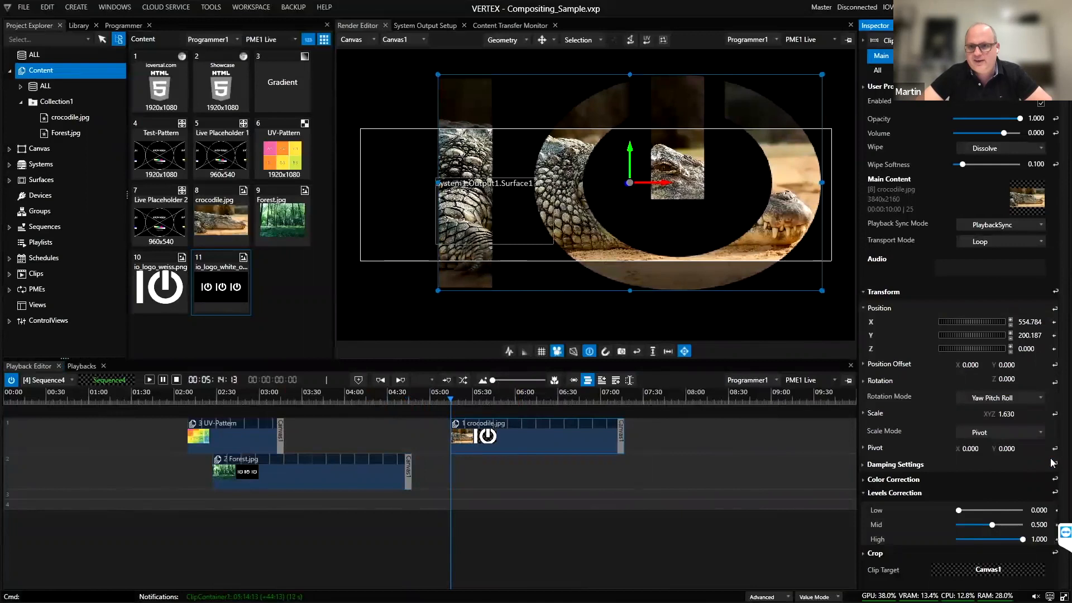
Step: Reset the crocodile.jpg clip's scale and its X and Y position to their defaults
click(1055, 414)
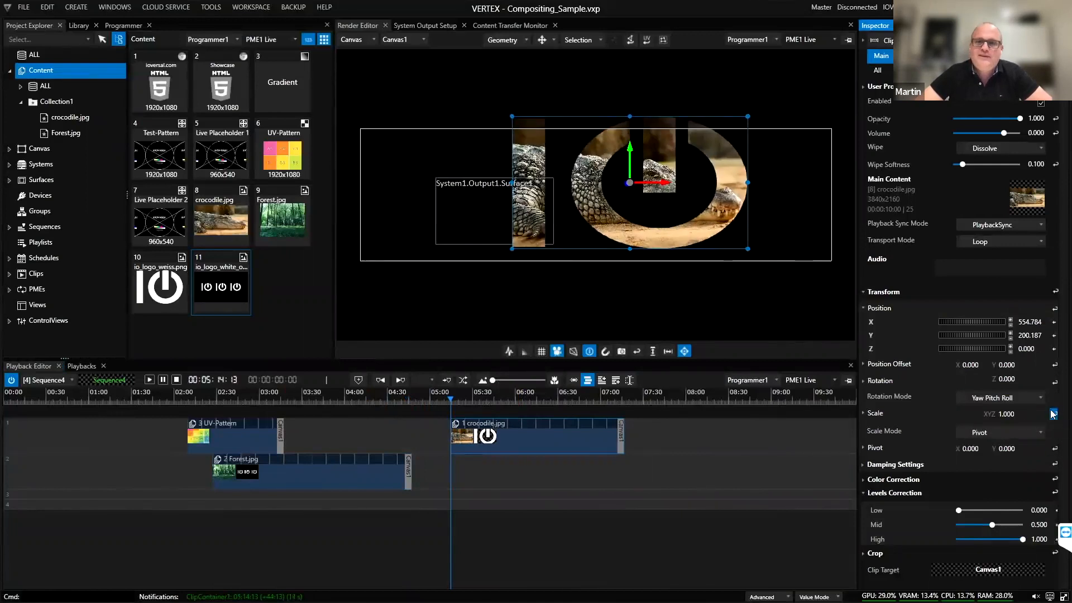
click(1055, 335)
click(1055, 322)
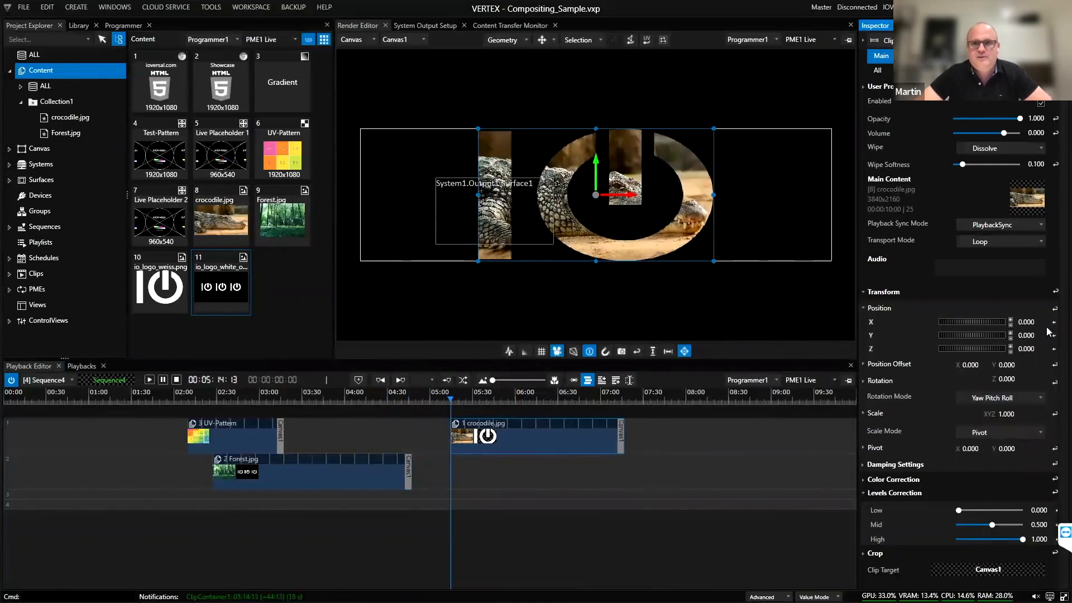
Step: Keyframe the crocodile.jpg clip's Position X from -1930 at about 5:14 to 1750 at about 6:57
drag(1024, 322, 976, 430)
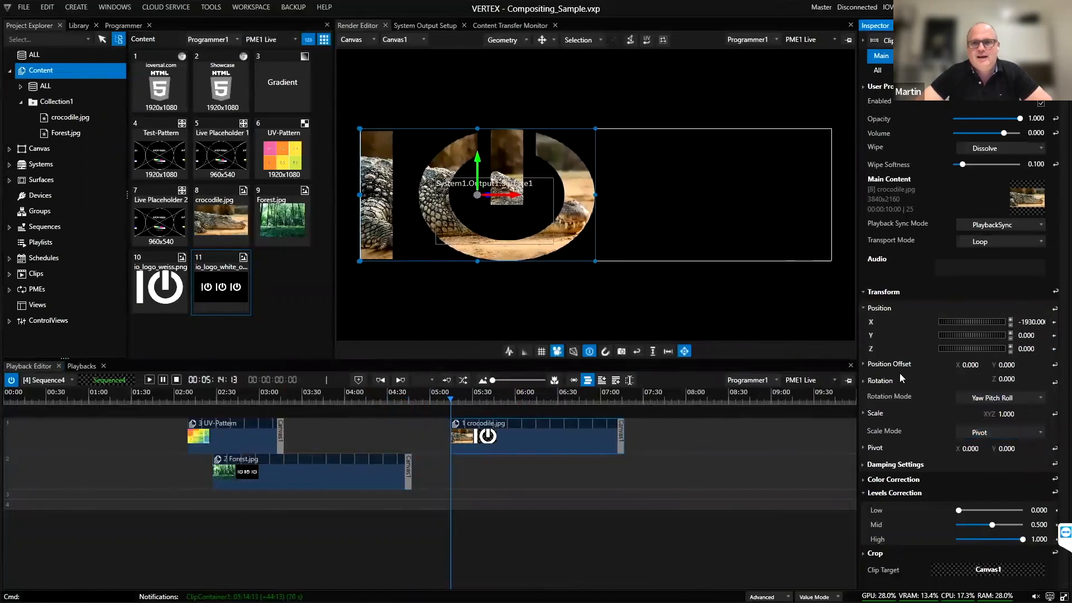
right_click(871, 323)
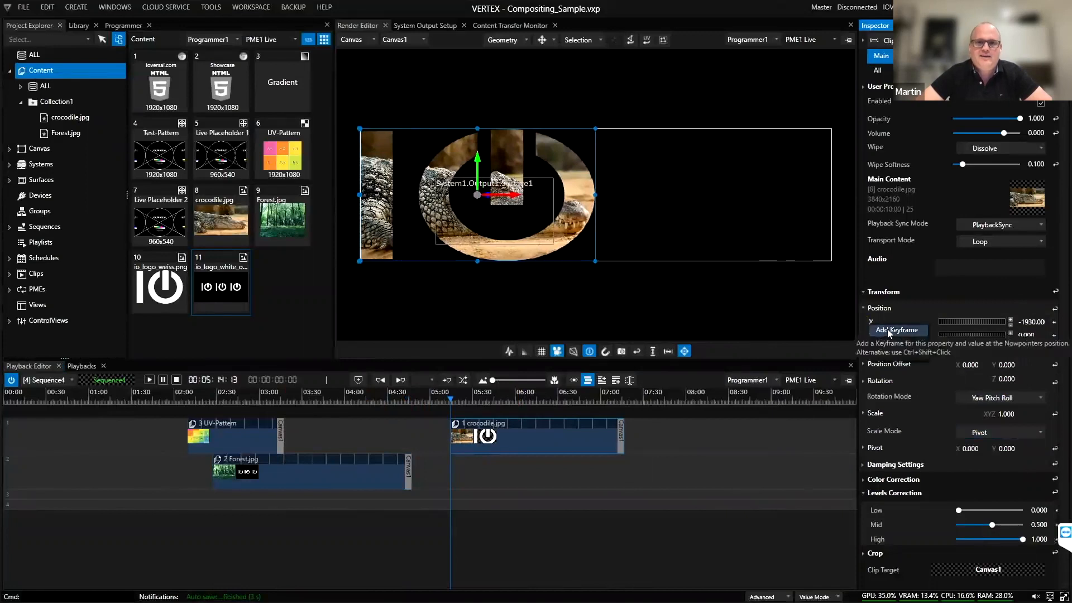
click(897, 330)
click(598, 398)
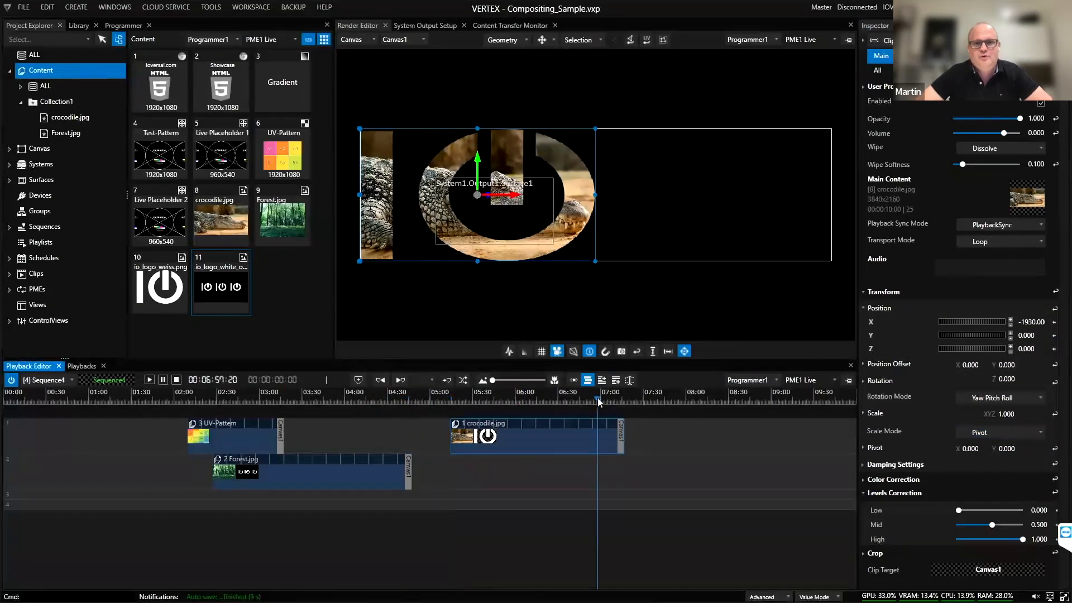
drag(1033, 323, 1058, 117)
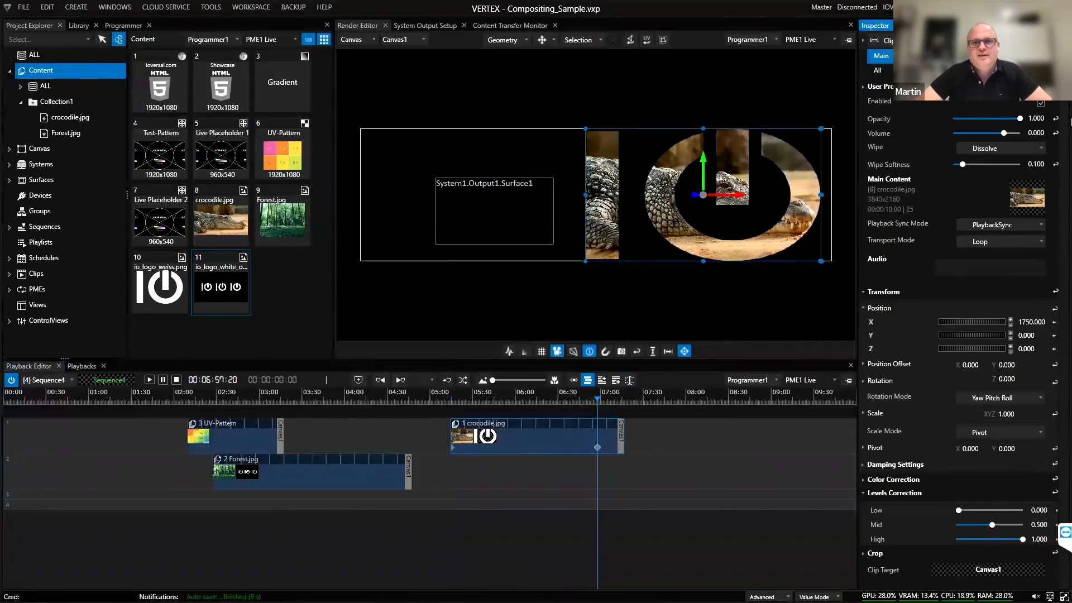
Step: Play back the crocodile.jpg clip's horizontal movement from near its start and stop at about 5:30
drag(595, 403, 464, 400)
key(space)
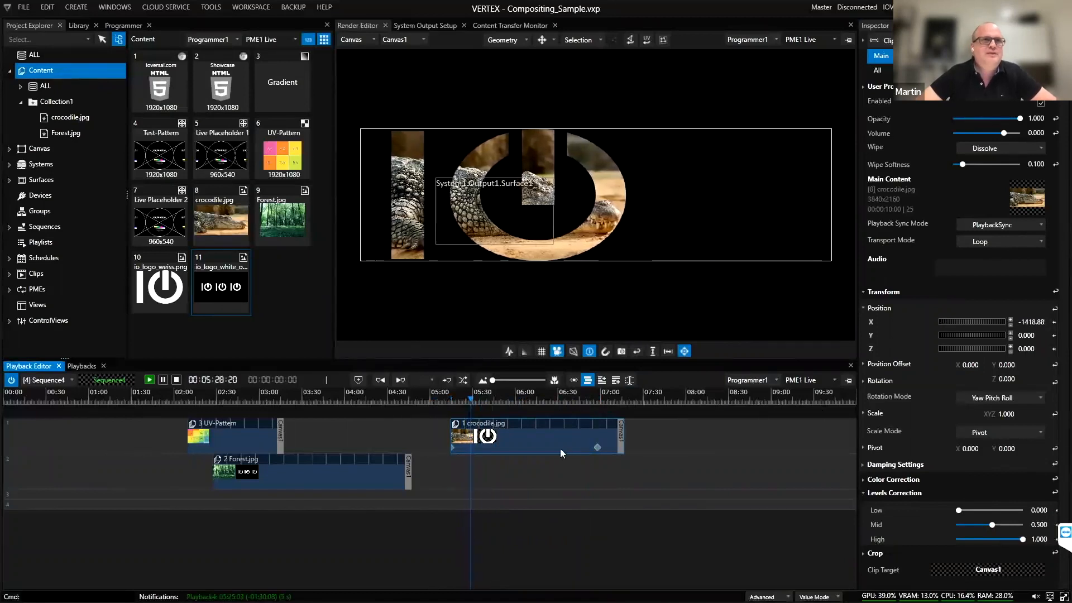
key(space)
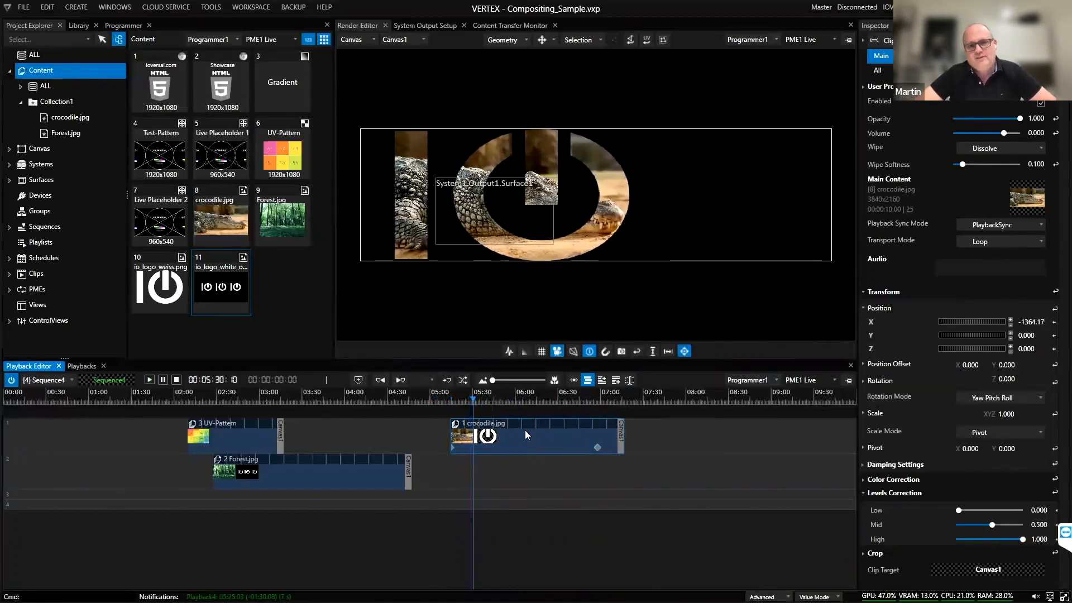
Step: Open the crocodile.jpg clip's Position X keyframe curve, enlarge its graph area and adjust its value range
double_click(525, 430)
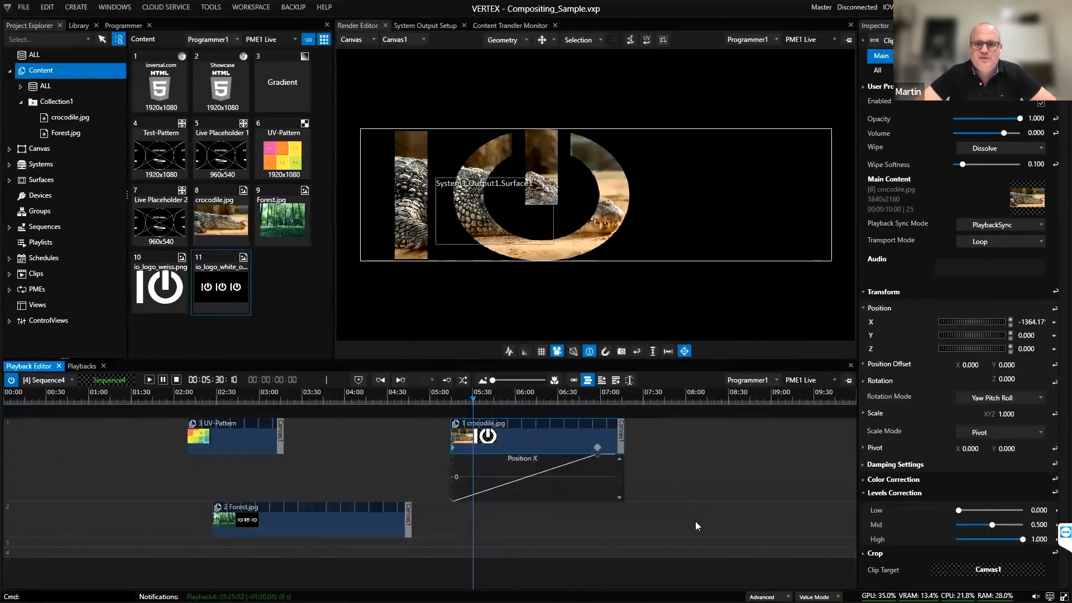
drag(686, 499, 665, 579)
scroll(572, 493, up, 5)
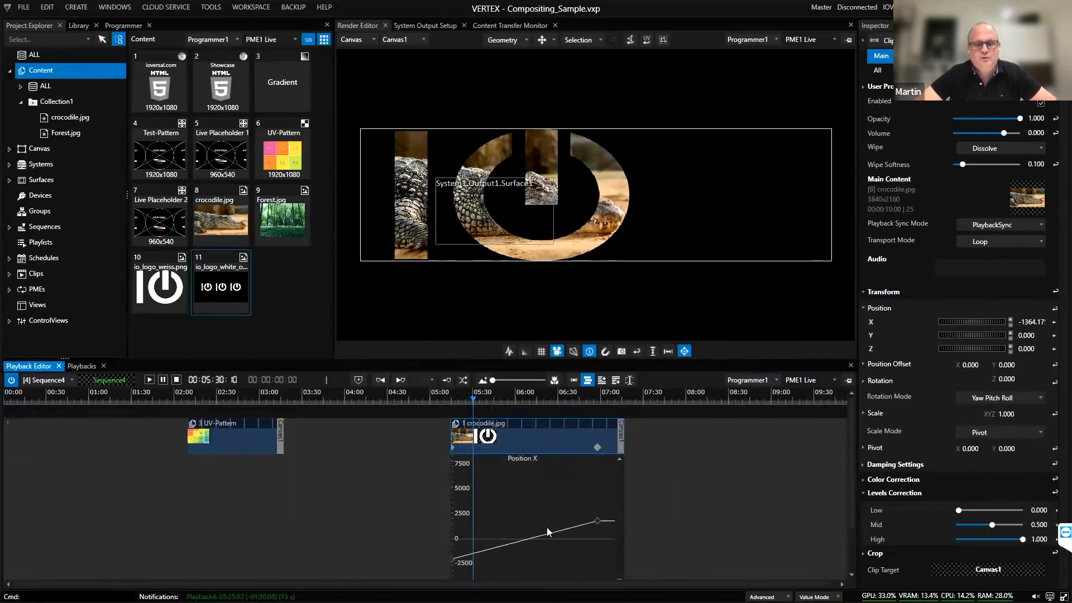
scroll(565, 526, down, 3)
scroll(518, 501, up, 3)
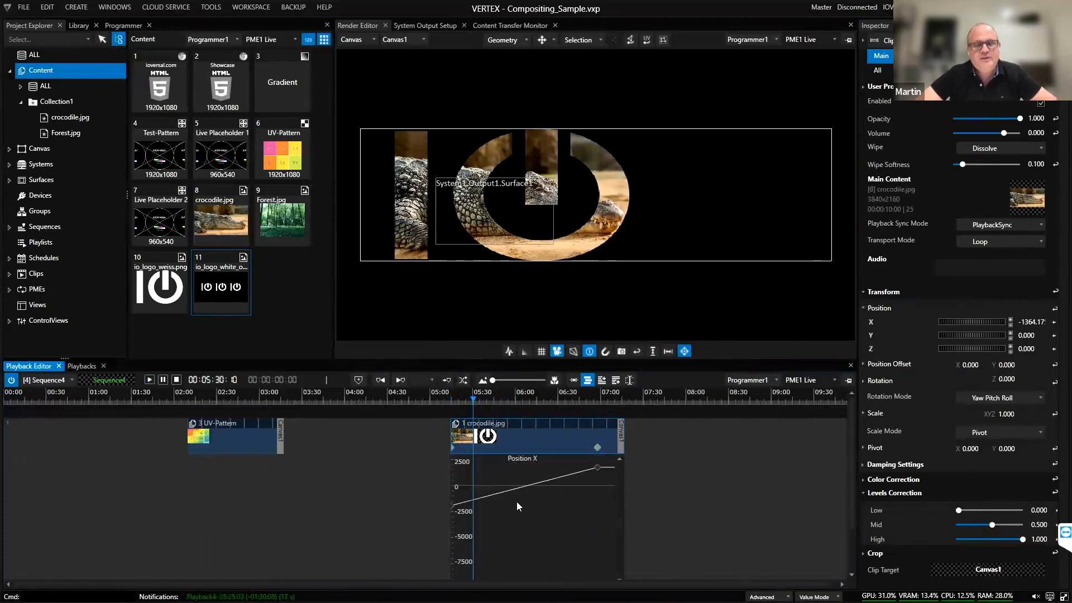
Step: Move the second Position X keyframe earlier to about 5:54 and play back the faster movement
click(598, 495)
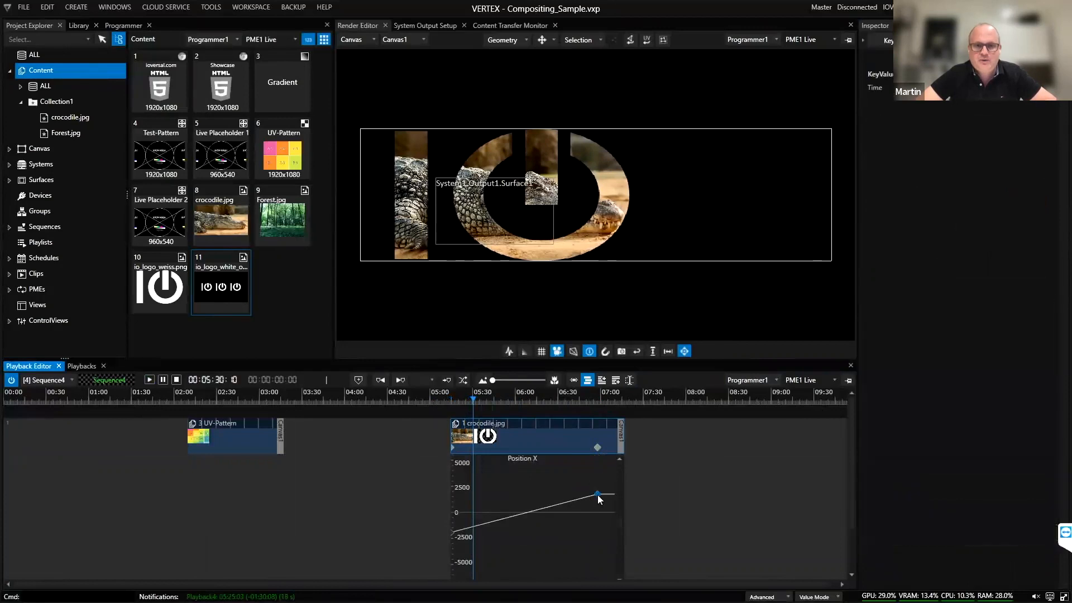
drag(598, 495, 508, 494)
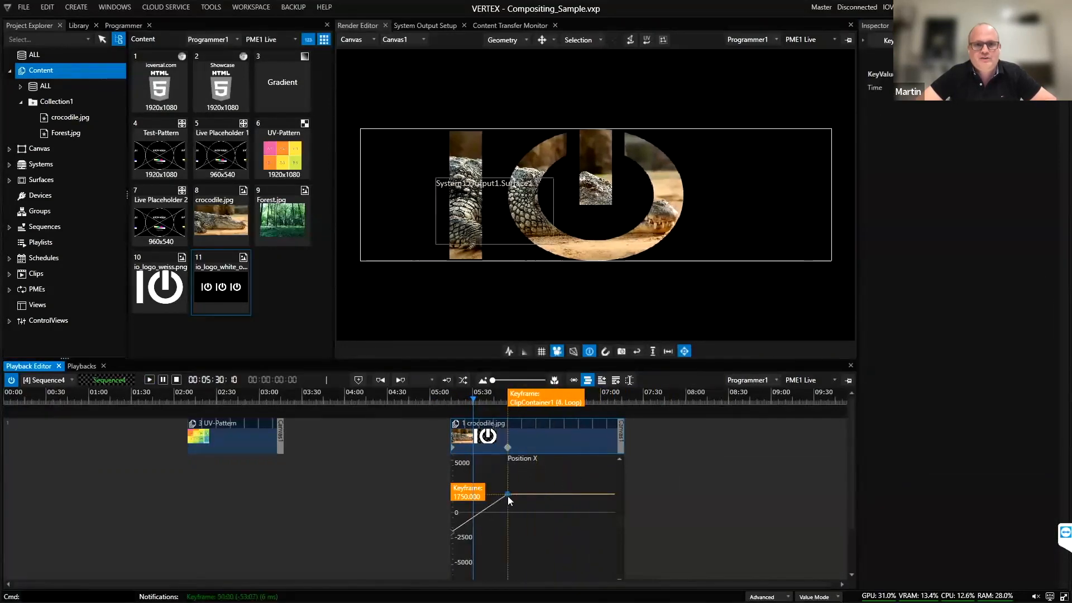
mouse_move(478, 399)
mouse_down()
mouse_move(450, 401)
mouse_move(463, 406)
mouse_up()
key(space)
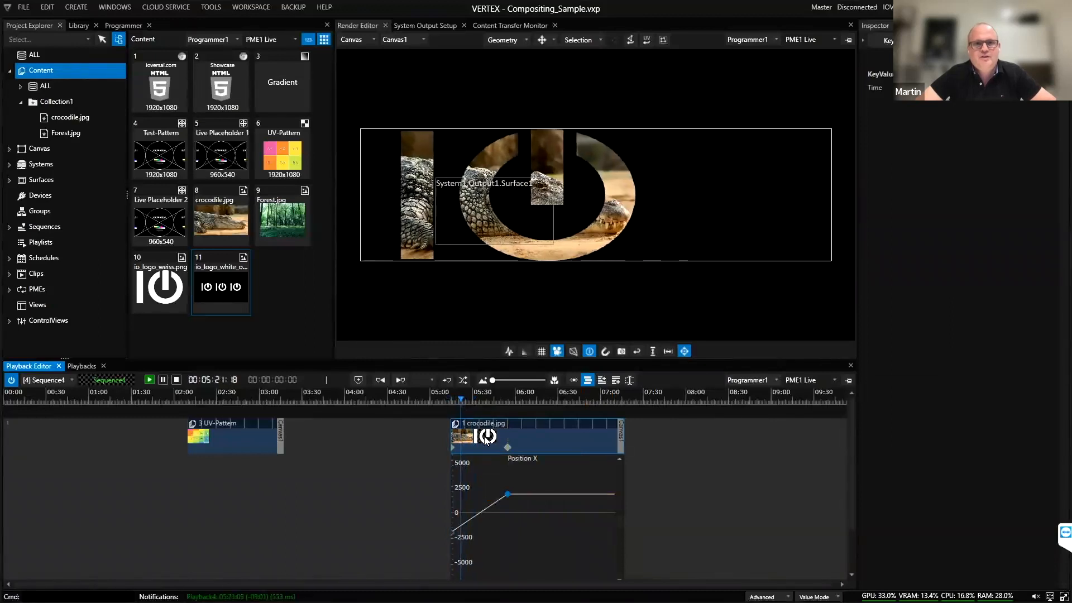
Step: Shift the second Position X keyframe to about 5:30 and lower its value to about 500
drag(508, 495, 472, 495)
key(space)
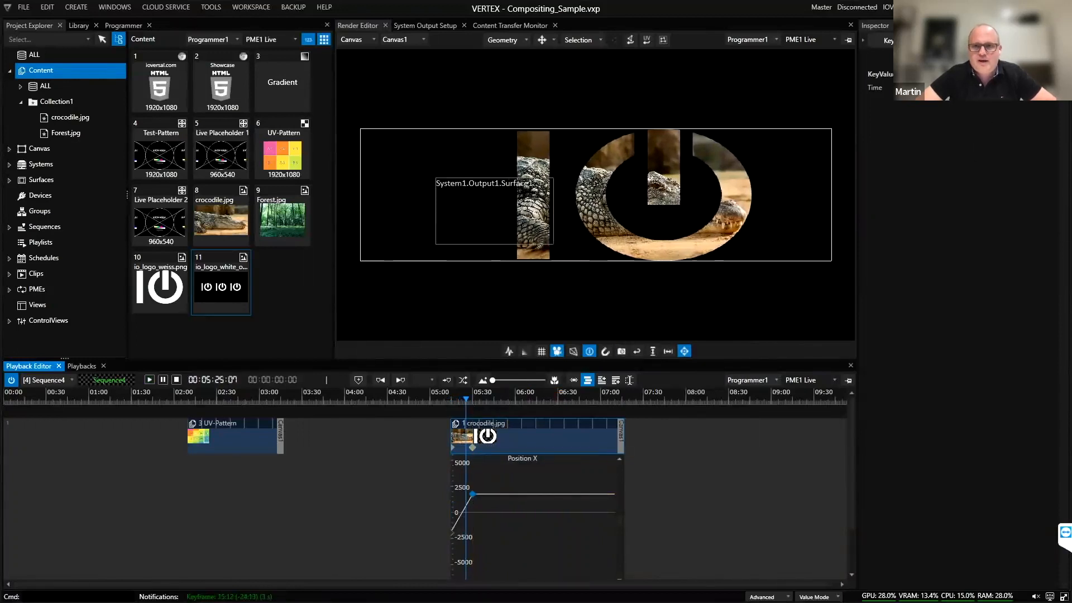
click(949, 74)
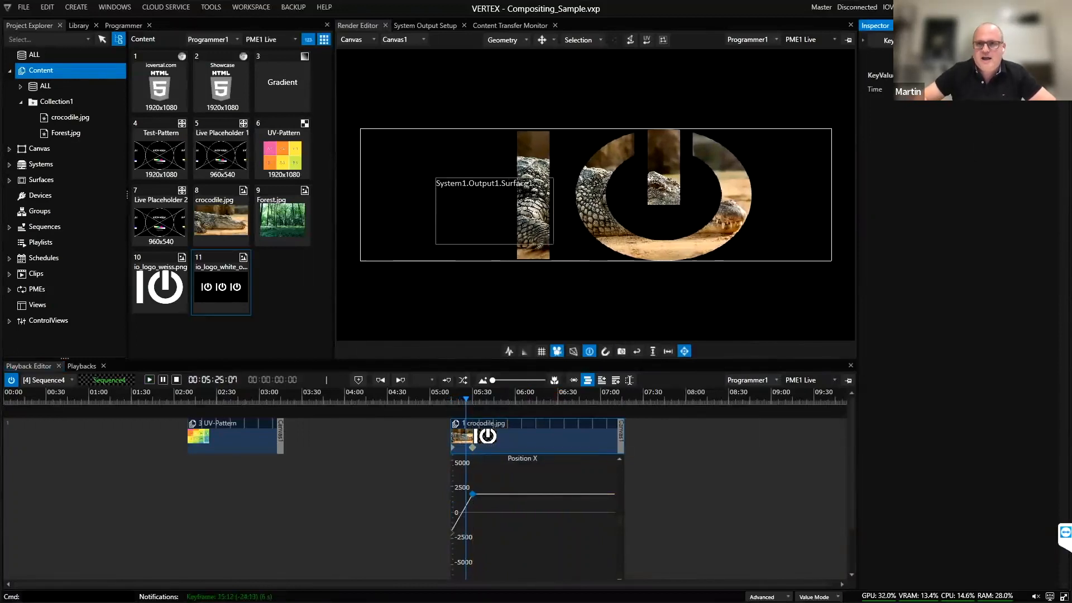
key(Return)
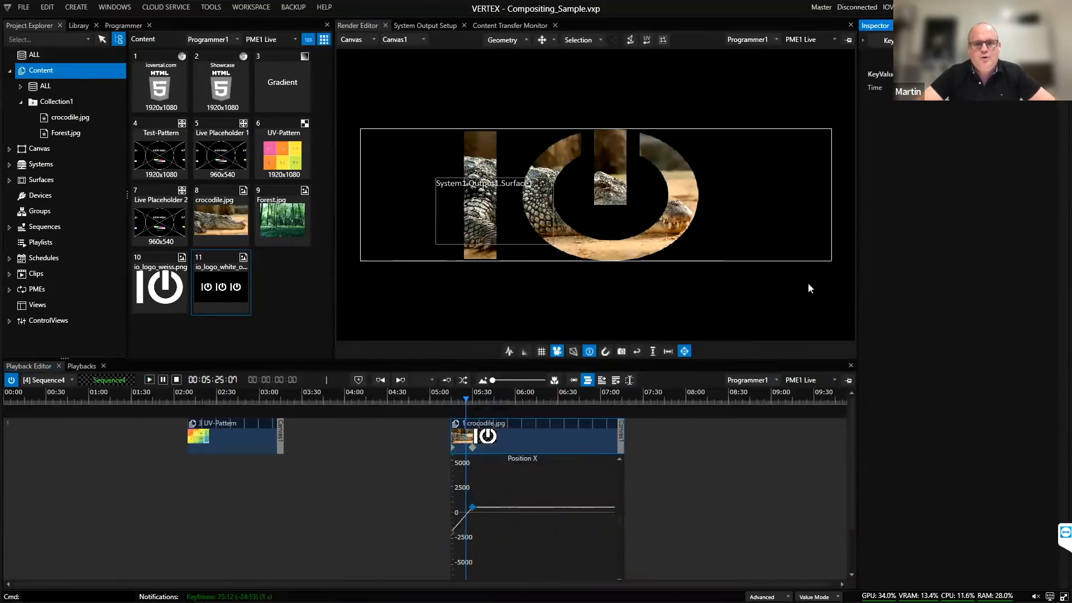
Step: Change the second Position X keyframe to Bezier interpolation and pull its tangent handle almost straight down to bend the curve
scroll(470, 517, up, 2)
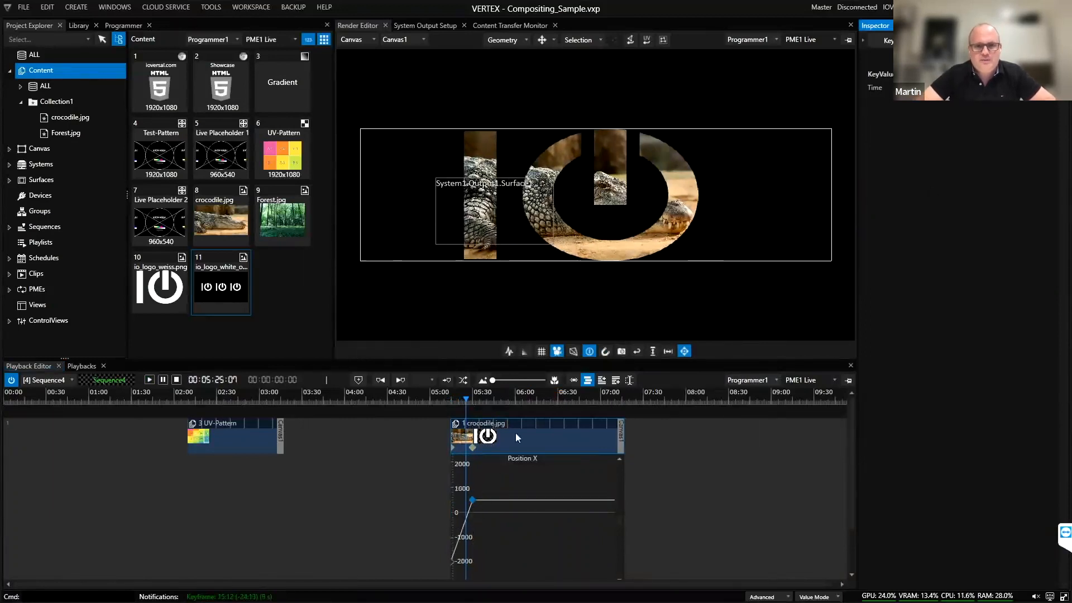
click(554, 381)
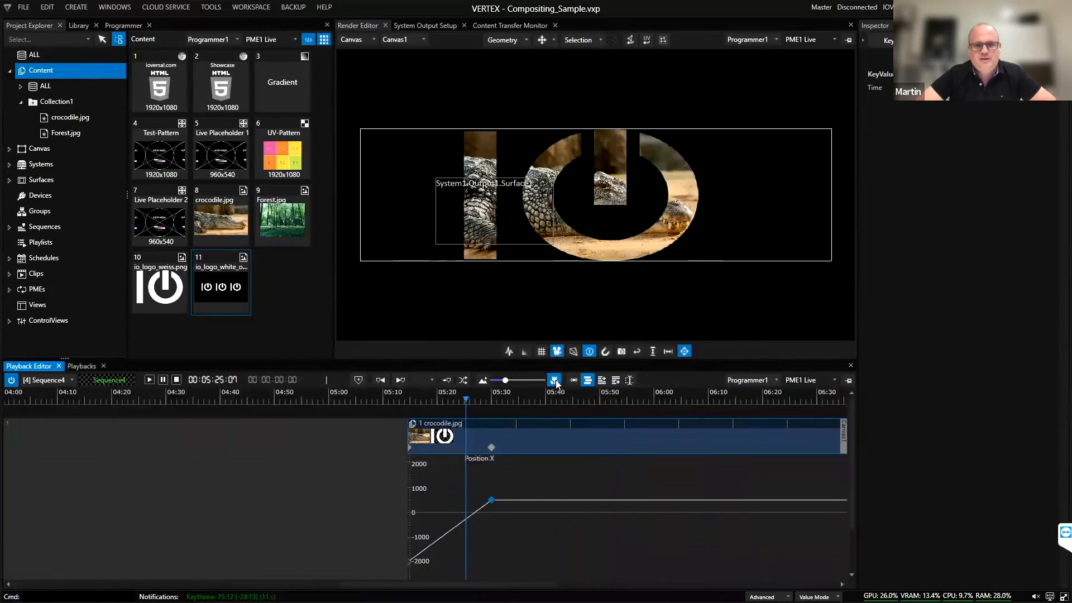
click(556, 383)
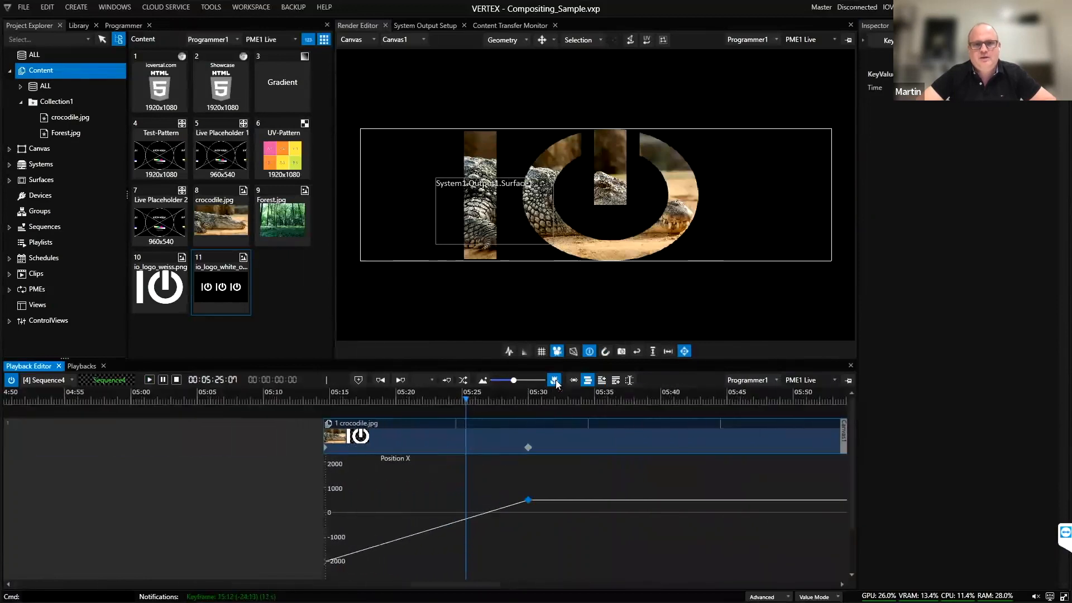
right_click(529, 501)
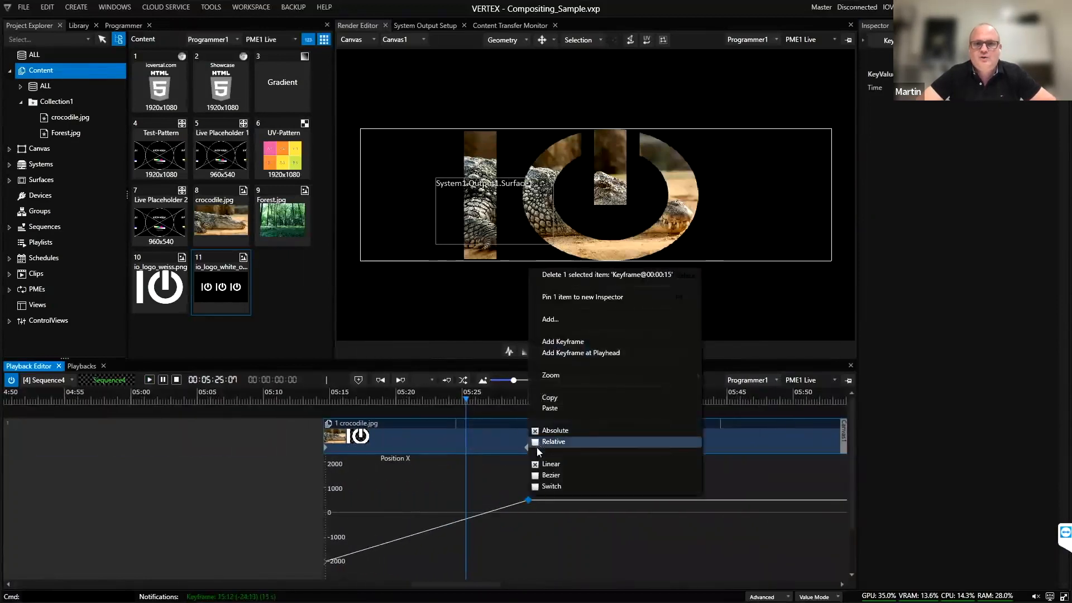
click(537, 475)
drag(460, 522, 525, 560)
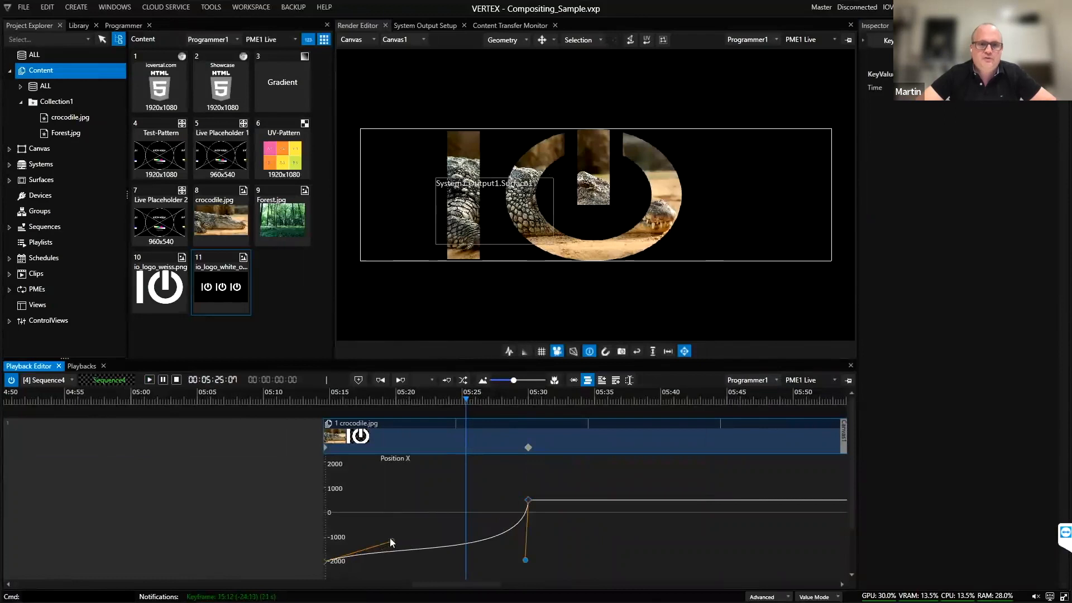
Step: Raise the first Position X keyframe's tangent handle to just above 0 and pull the second keyframe's handle earlier to smooth the curve
drag(392, 541, 380, 503)
drag(463, 397, 435, 431)
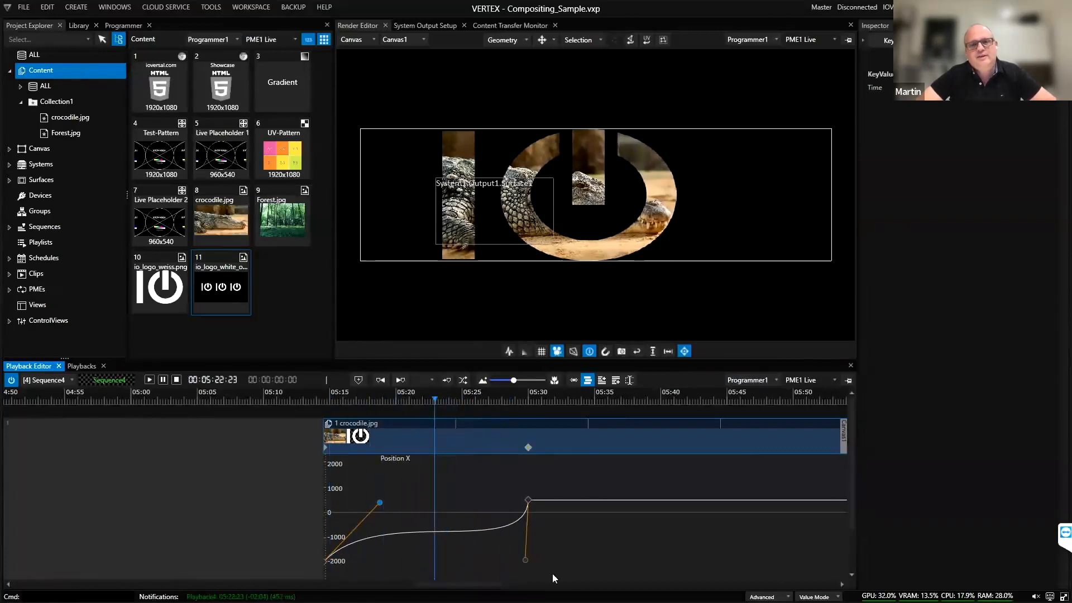
drag(524, 559, 475, 550)
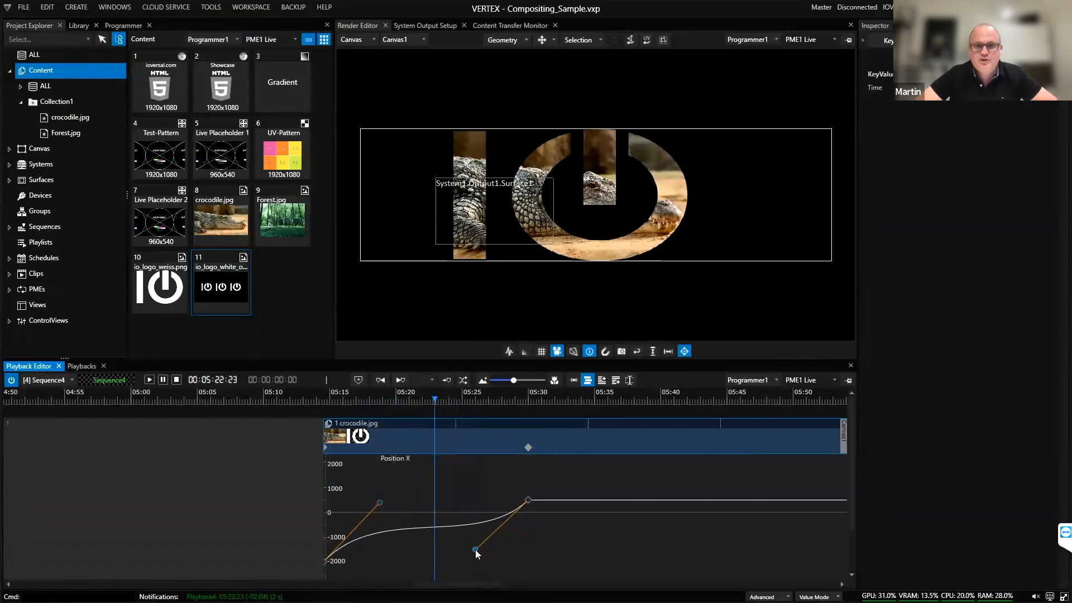
Step: Set the crocodile.jpg clip's Position Y to 320 and add a Position Y keyframe at 05:22:23
click(438, 431)
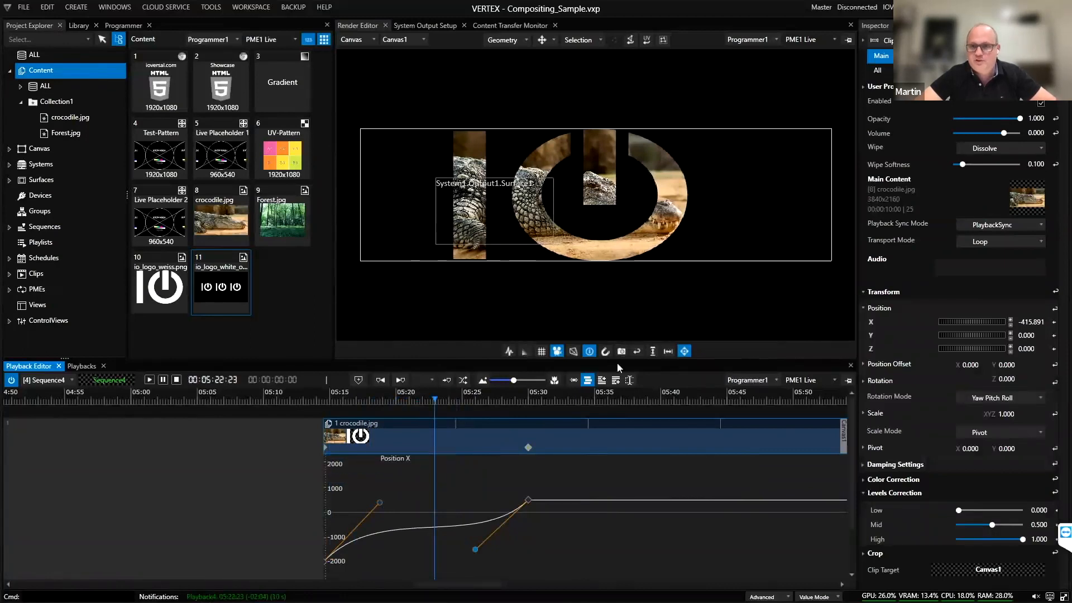
drag(1027, 337, 1031, 324)
right_click(872, 336)
click(892, 343)
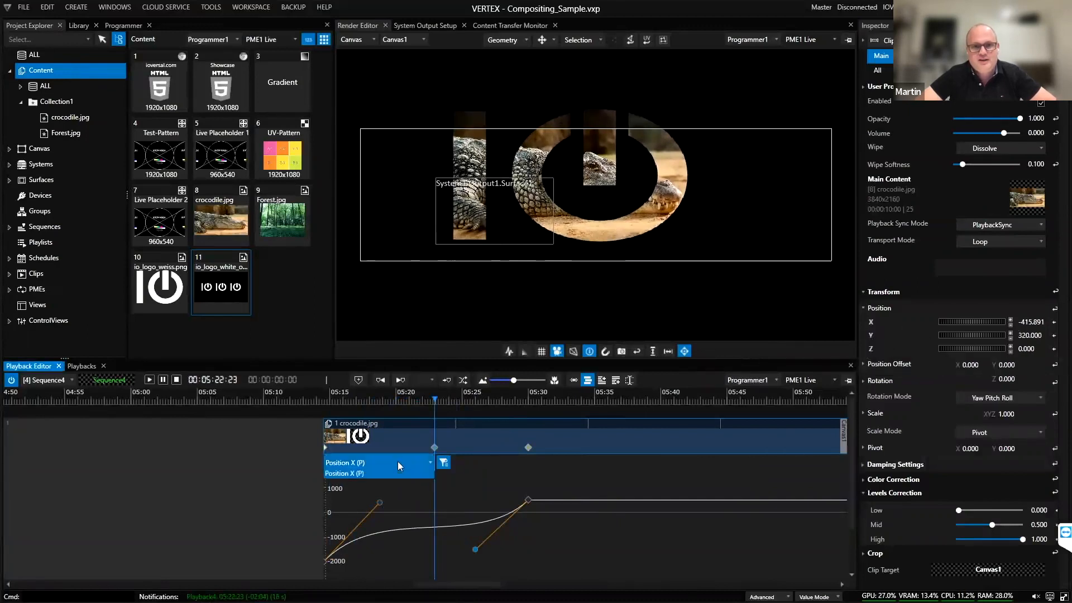
Step: Filter the clip's curve parameter list to keyframed parameters only and display the Position Y curve
click(441, 461)
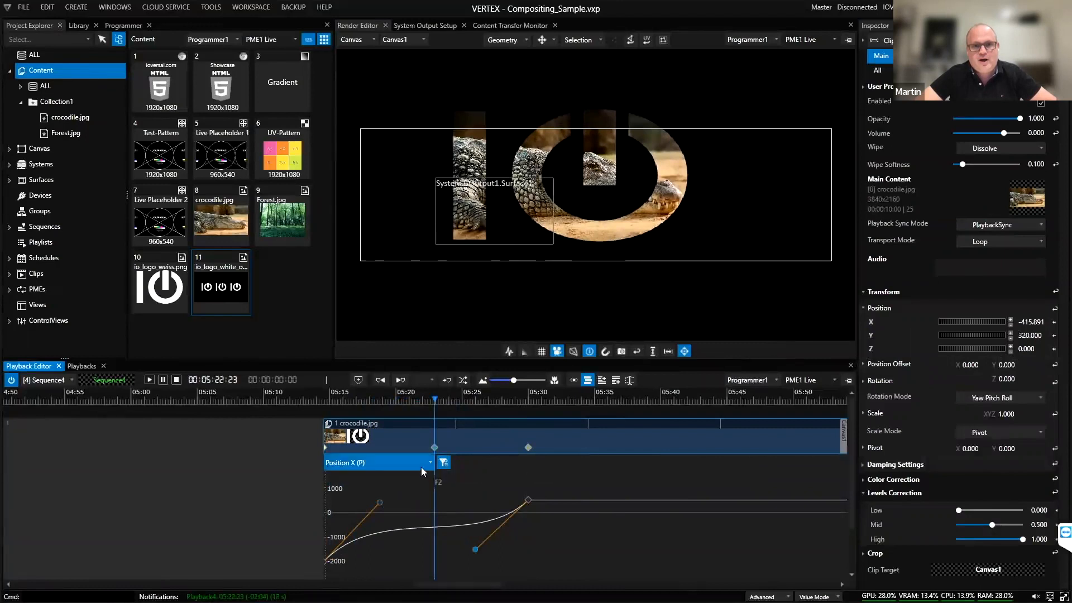
click(444, 464)
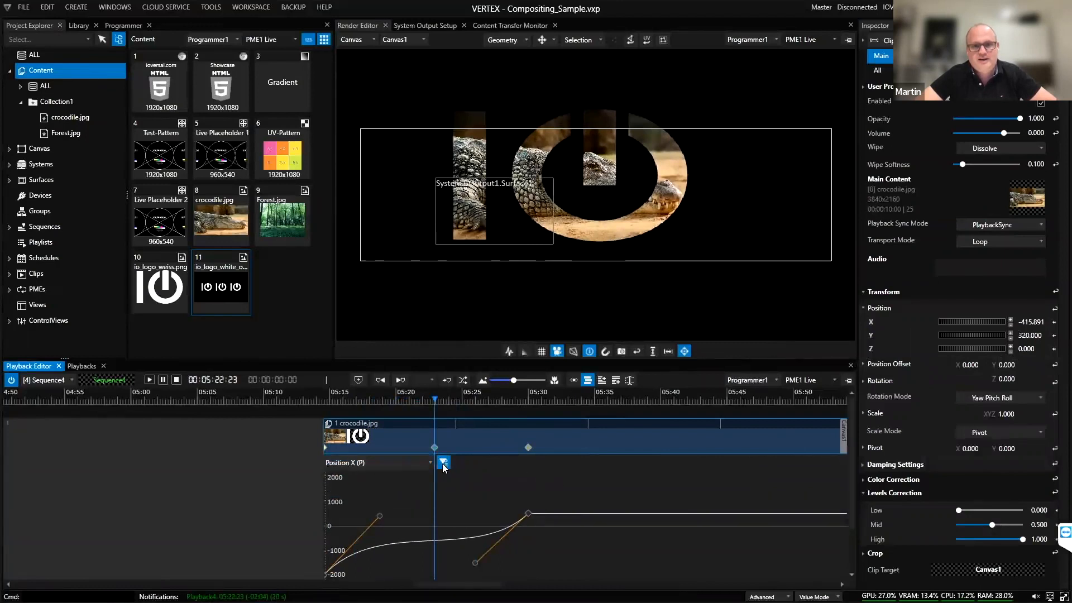
click(417, 465)
scroll(380, 525, down, 2)
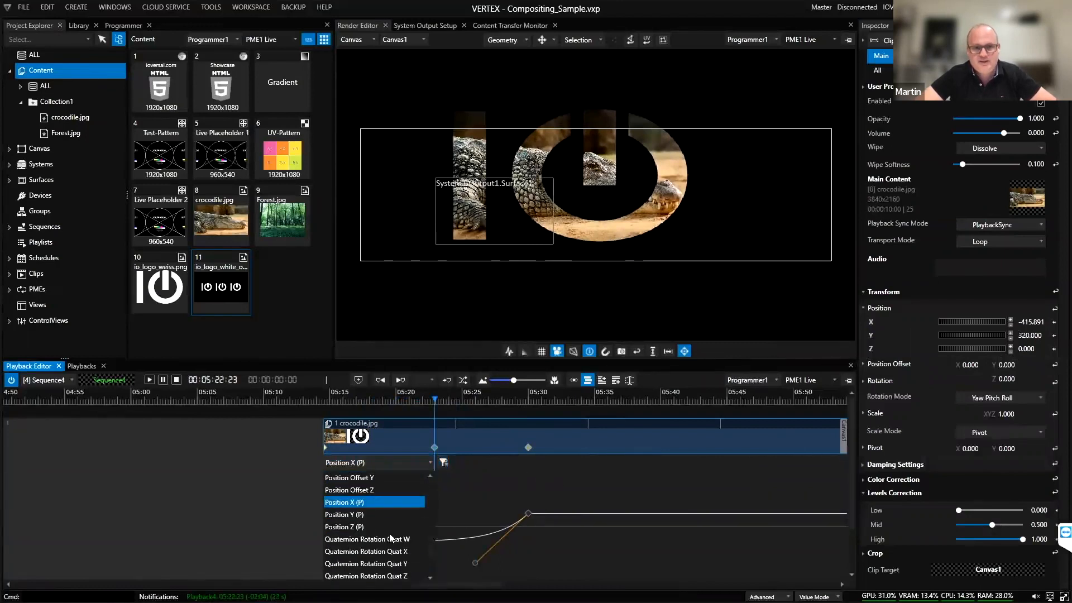
scroll(390, 538, up, 5)
click(444, 464)
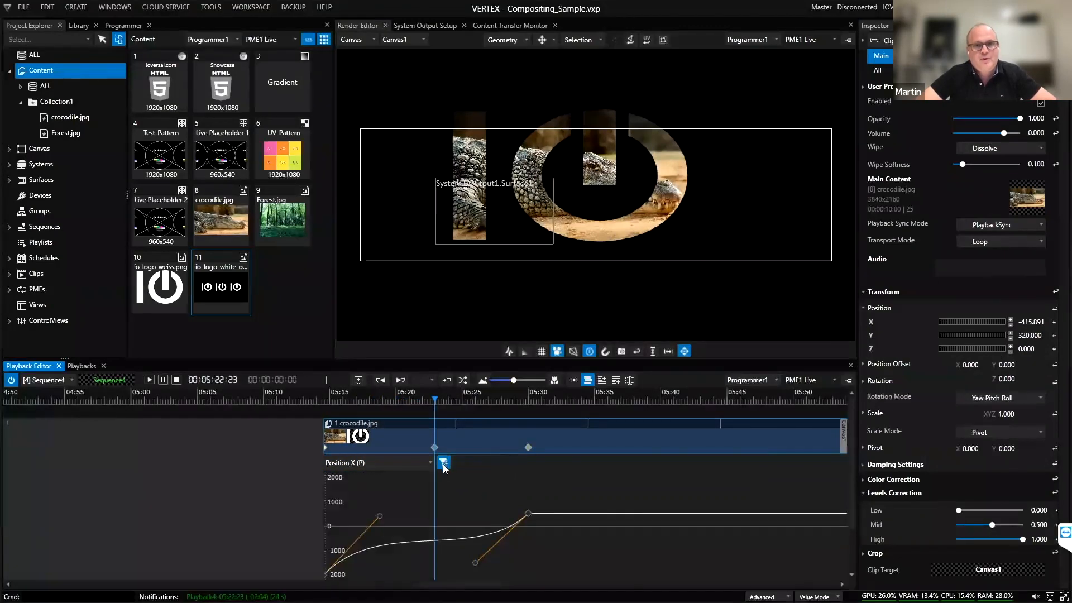
click(419, 466)
click(423, 467)
click(423, 467)
click(437, 468)
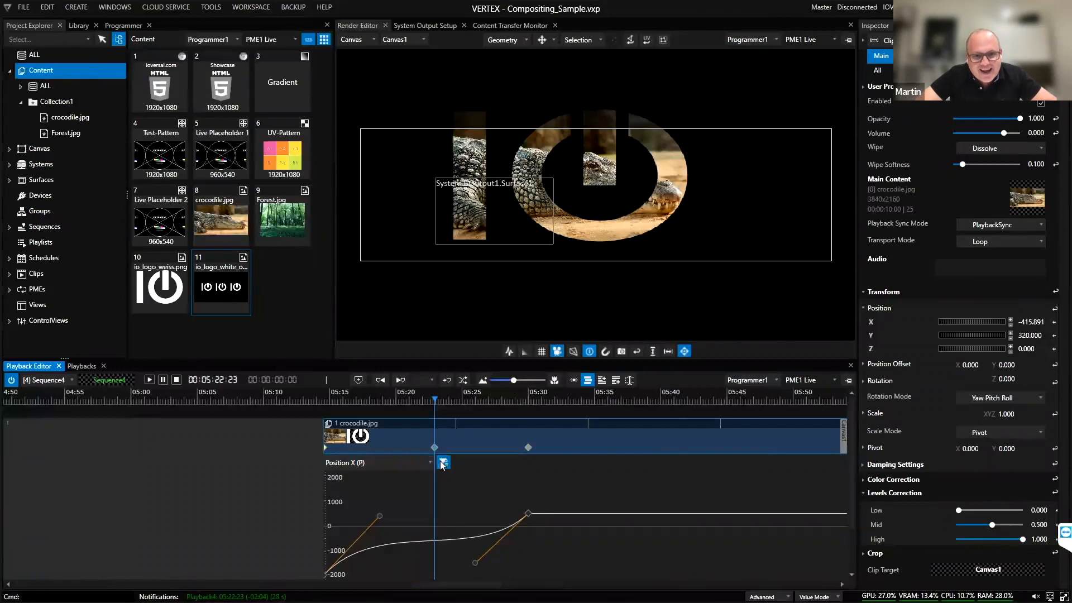
click(397, 461)
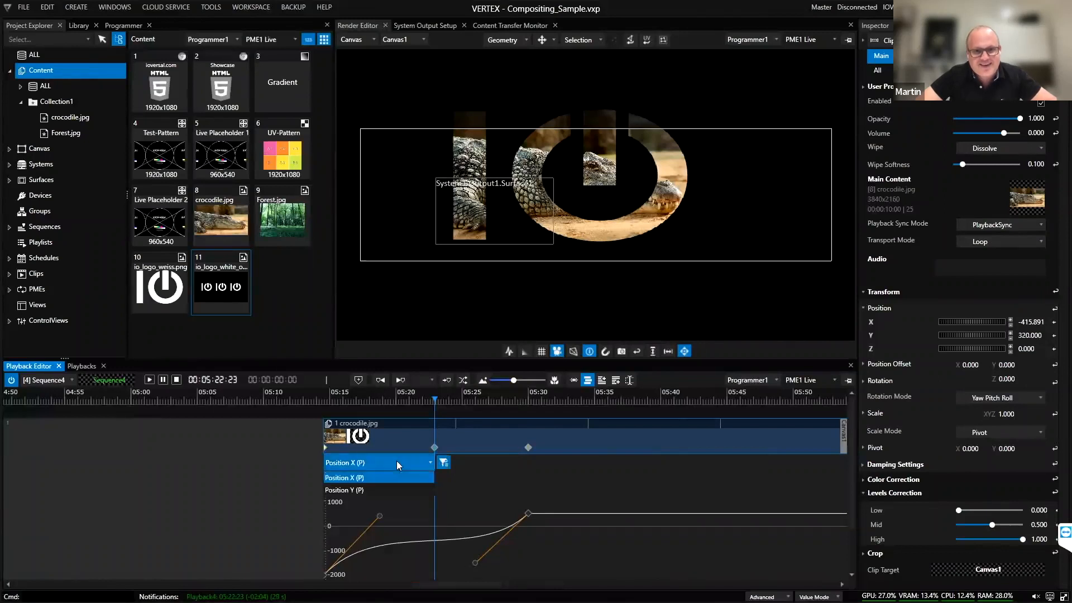
click(359, 491)
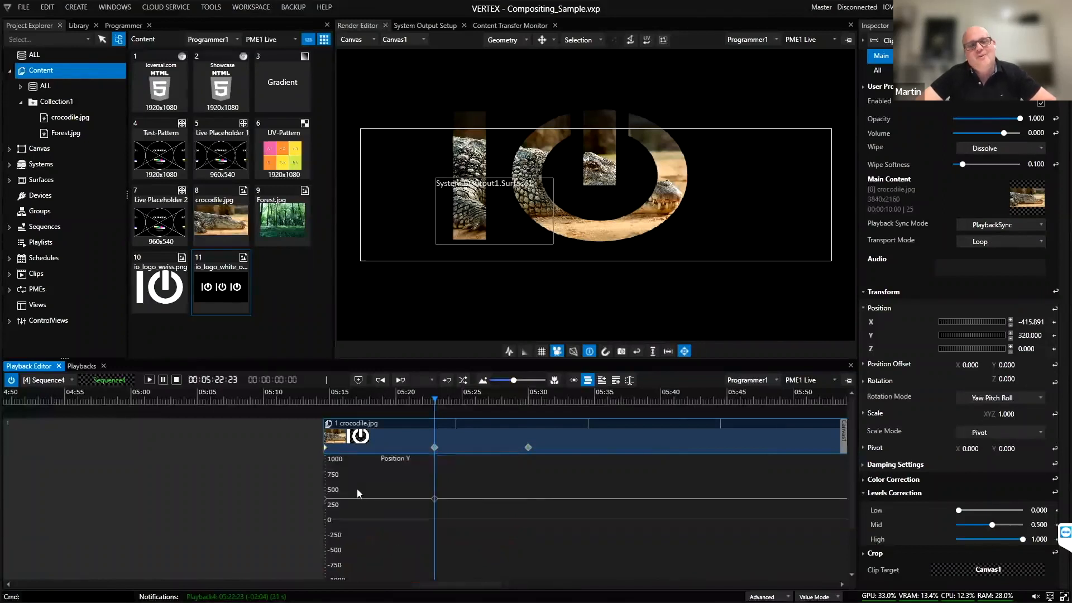
Step: Move the Position Y keyframe along the timeline to about 5:26 and switch the graph back to the Position X curve
click(434, 498)
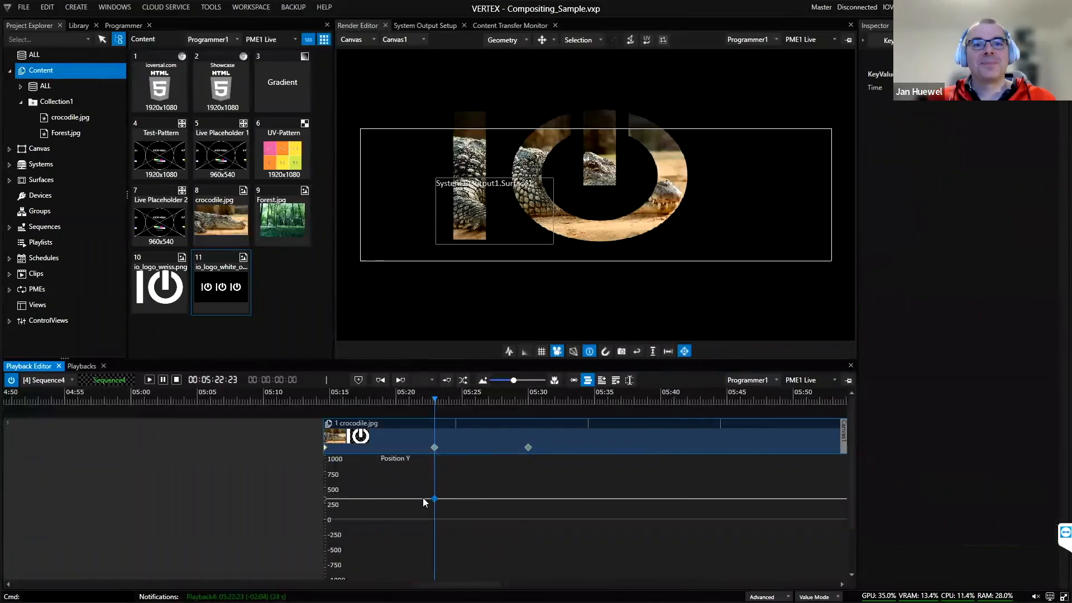
drag(433, 497, 470, 489)
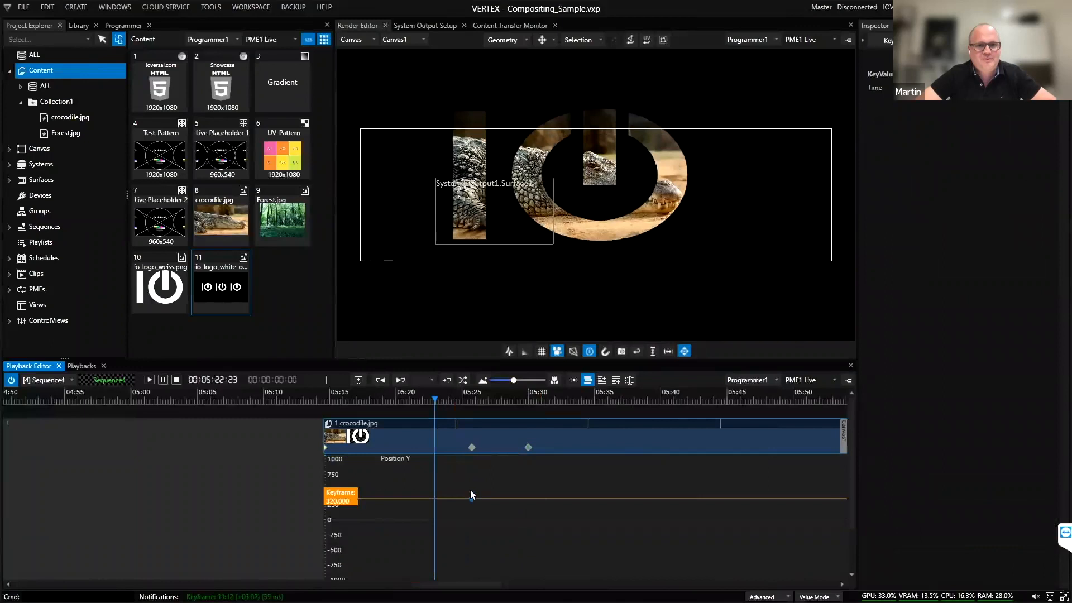
click(370, 461)
click(363, 480)
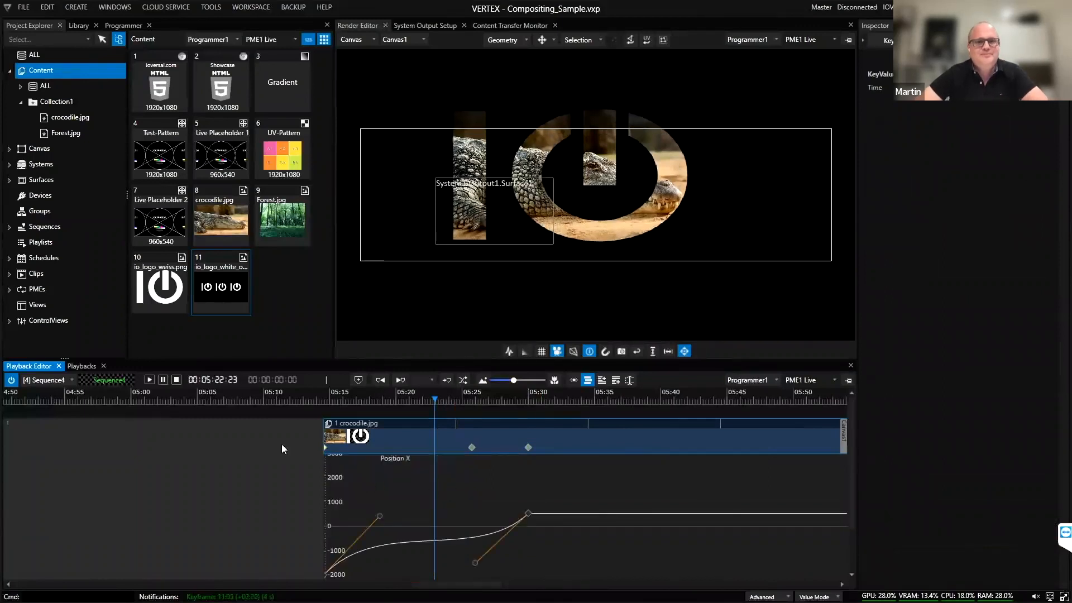
Step: Close and reopen the crocodile.jpg clip's curve area and switch the displayed curve from Position X to Rotation X and Opacity
double_click(370, 436)
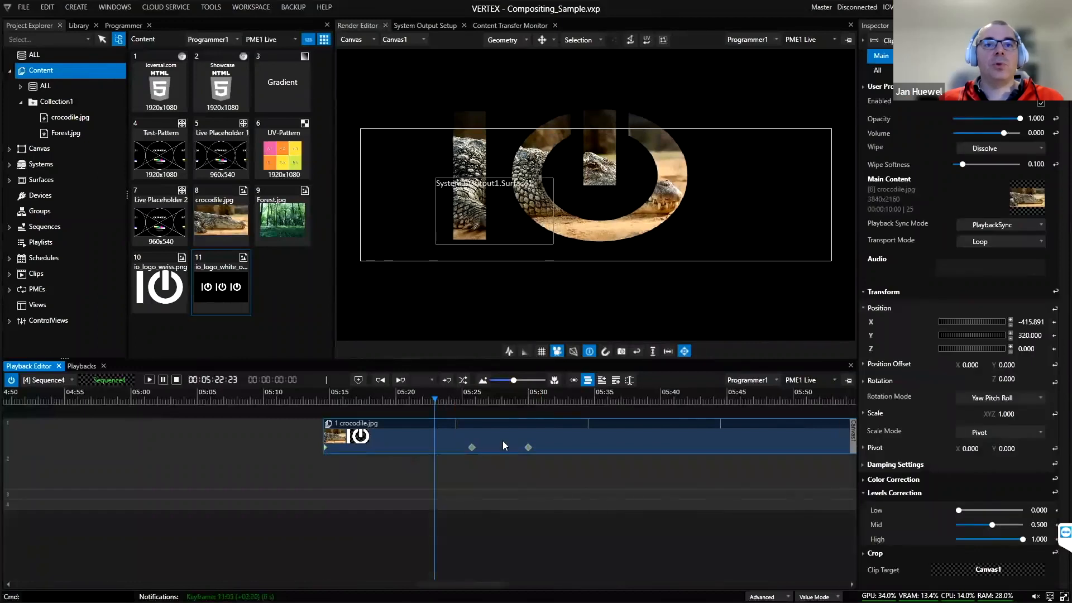
double_click(503, 441)
click(396, 473)
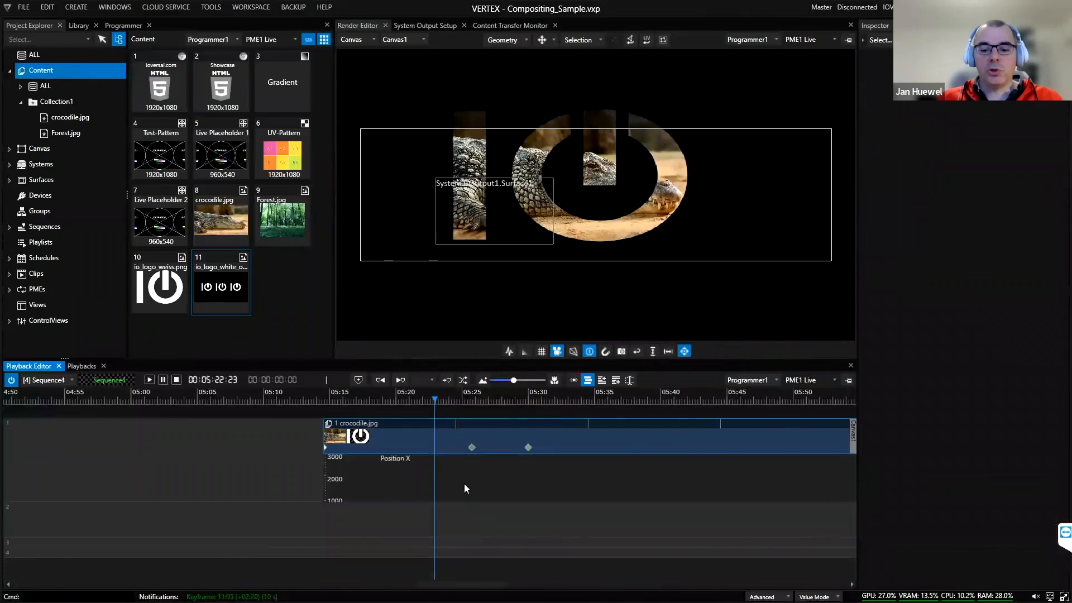
key(p)
key(p)
key(p)
key(p)
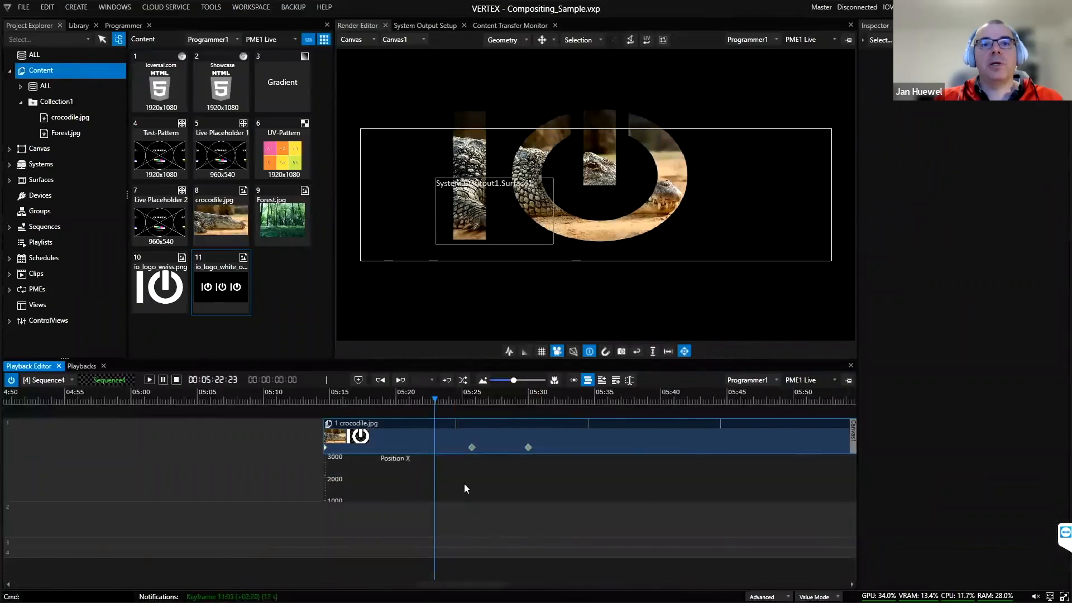
key(p)
key(p)
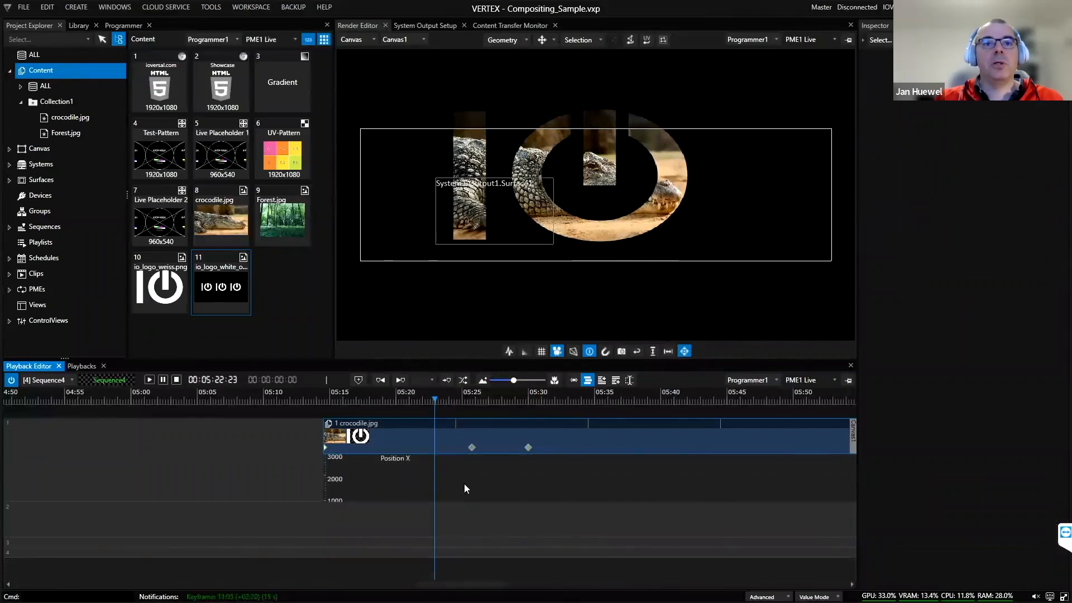
key(r)
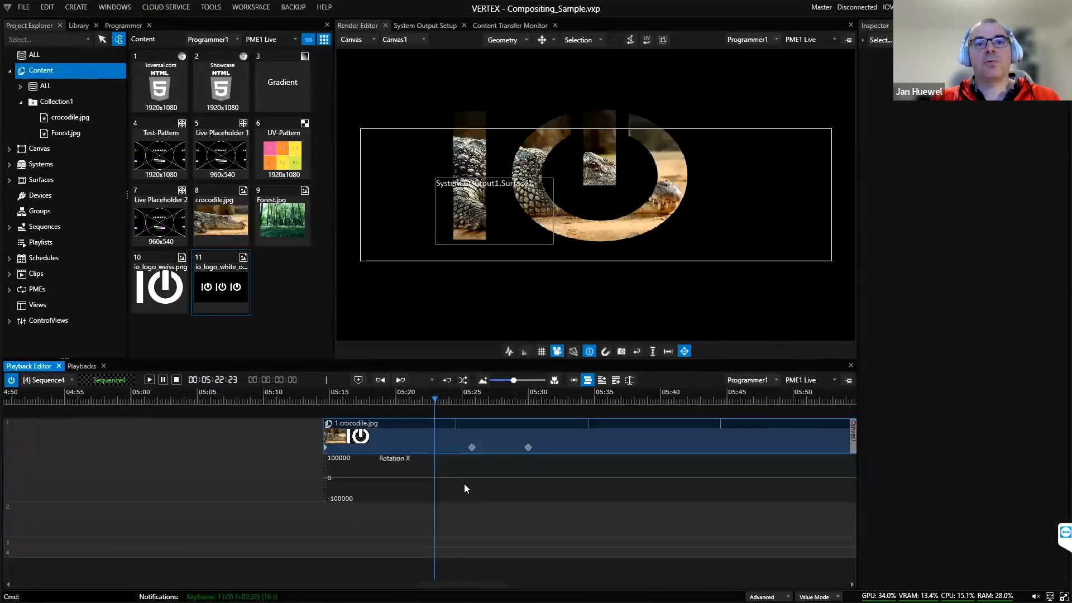
key(v)
key(o)
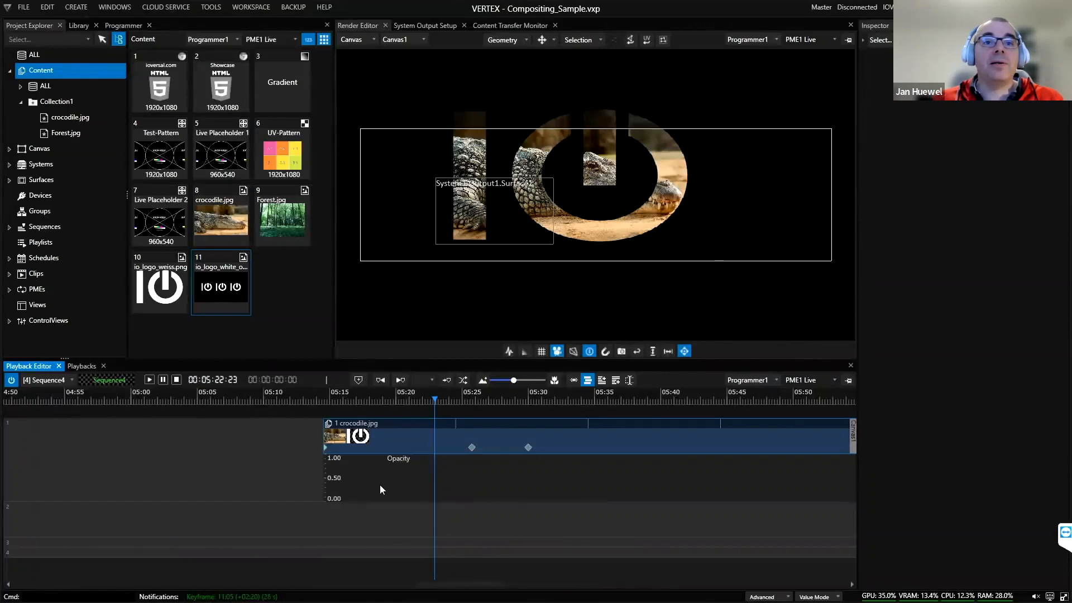
Step: Browse the full list of keyframeable clip parameters, from the mask settings up to the audio band settings, without changing the Opacity curve
click(393, 464)
scroll(383, 508, up, 5)
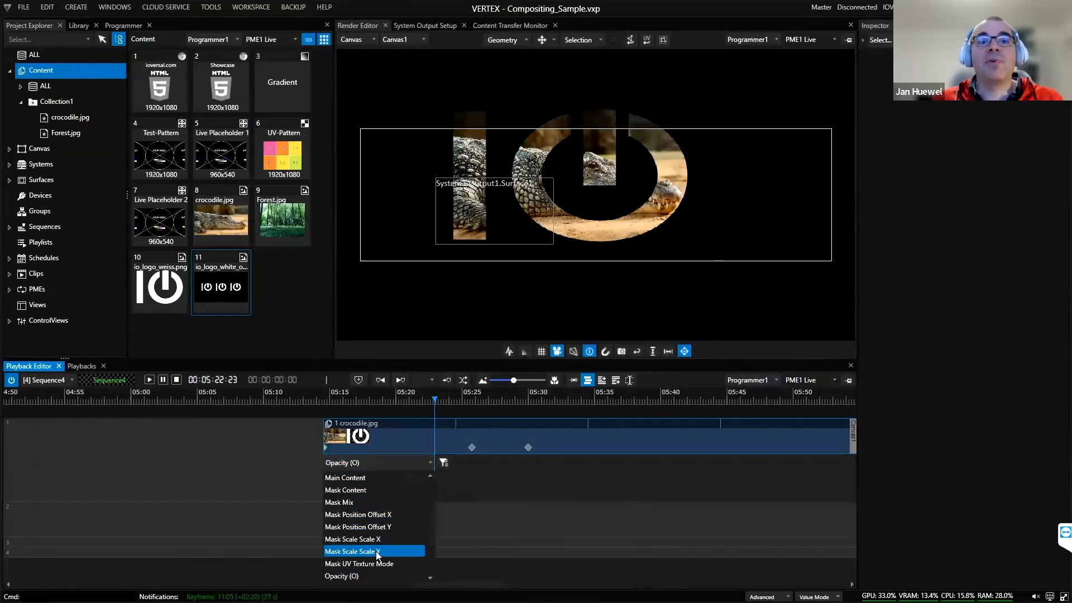
scroll(381, 522, up, 10)
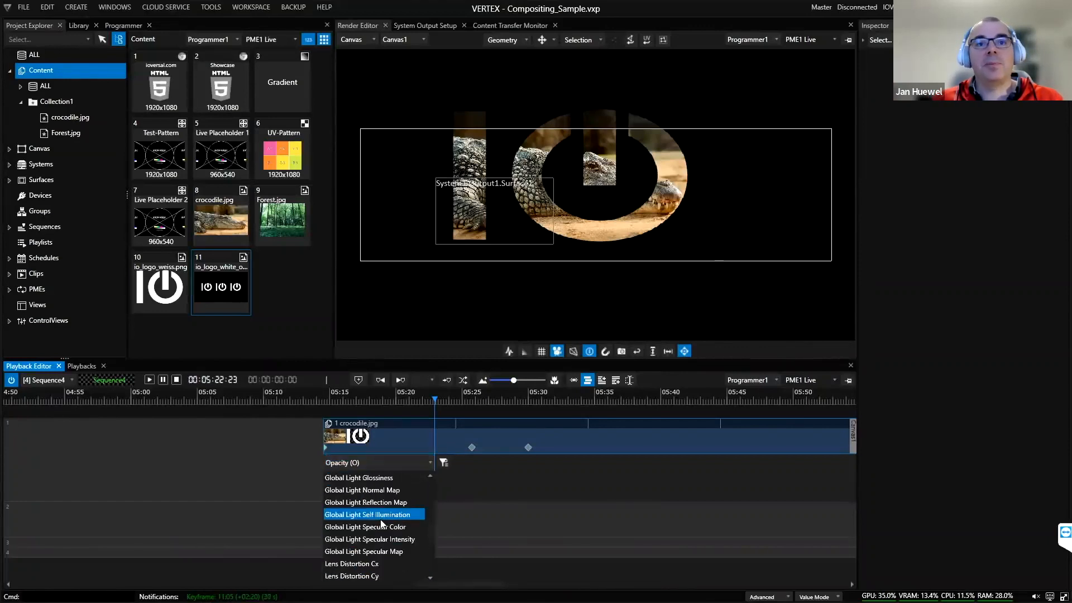
scroll(381, 519, up, 7)
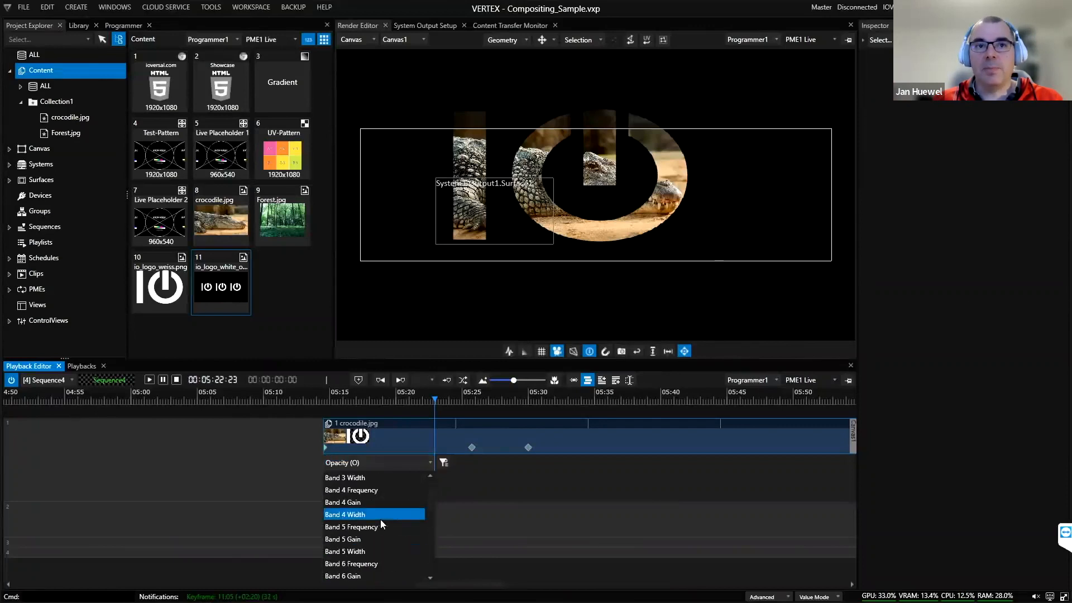
click(538, 490)
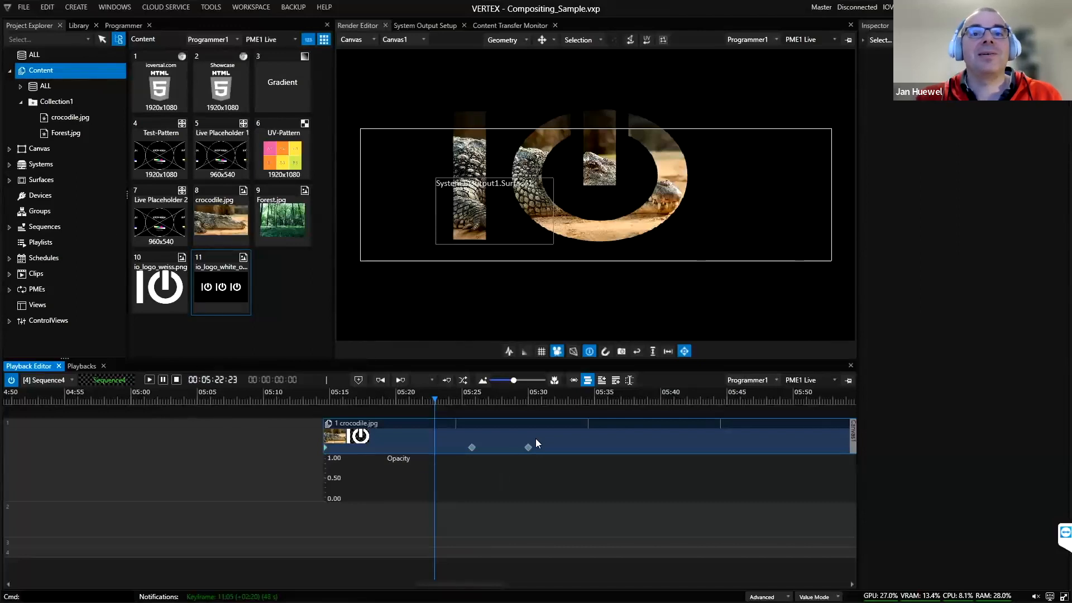
Step: Place a Forest.jpg clip on the first layer at about 5:02 and move the playhead to 05:03:22
click(243, 238)
drag(158, 434, 159, 434)
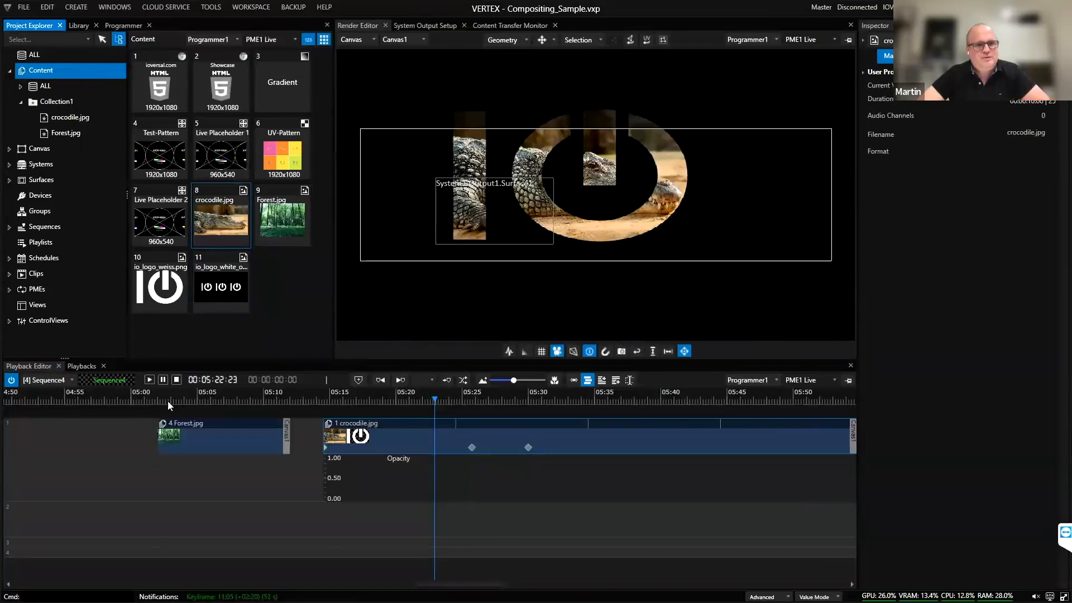
click(183, 400)
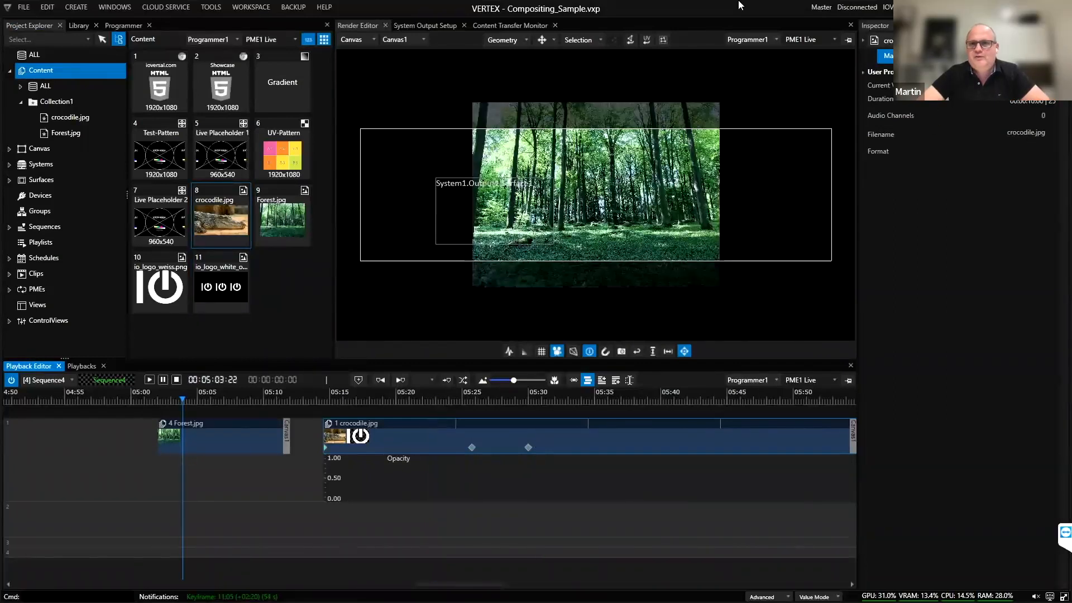
Step: Try a stronger Saturation in the new Forest.jpg clip's Color Correction and reset it to the default
click(876, 28)
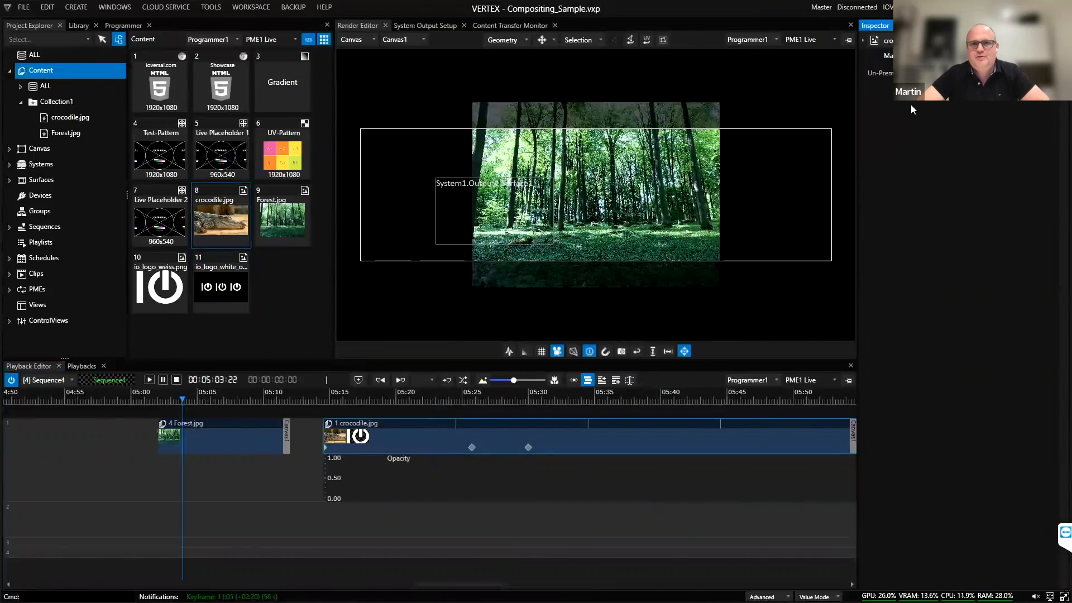
click(245, 438)
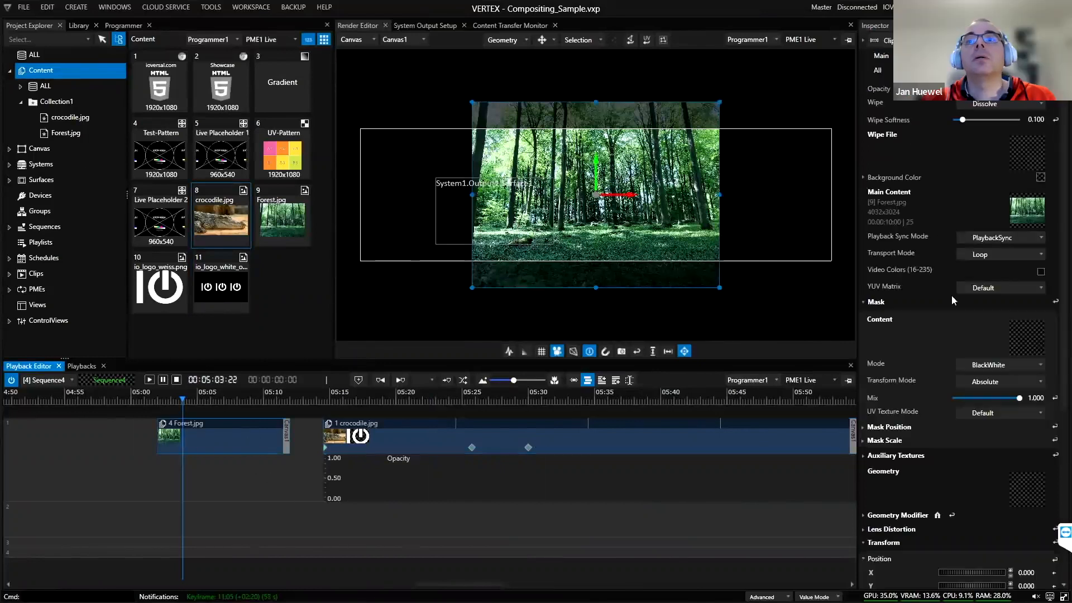
scroll(921, 425, down, 10)
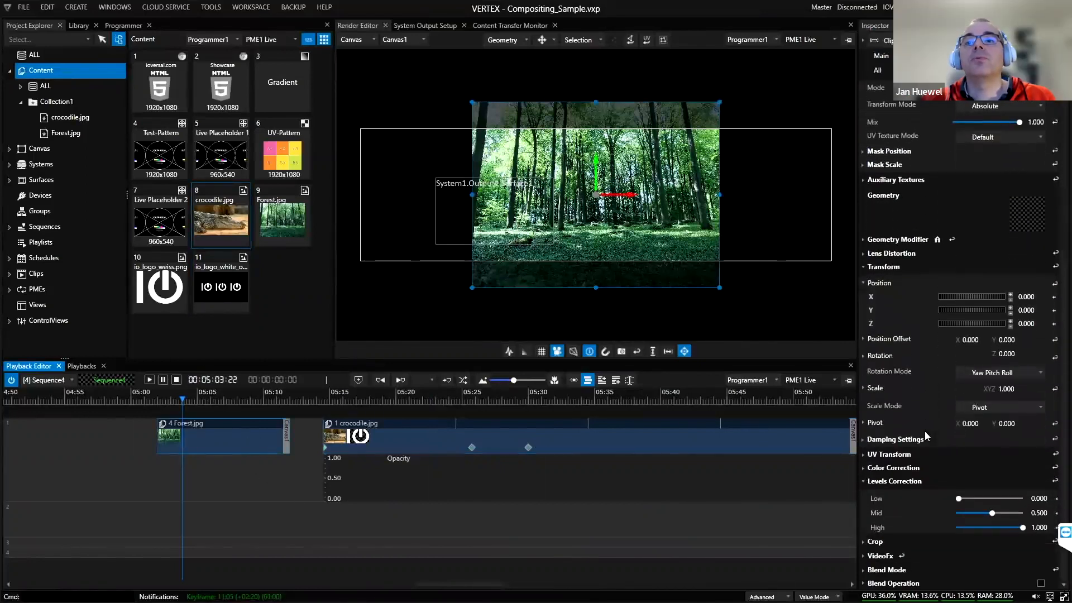
click(877, 468)
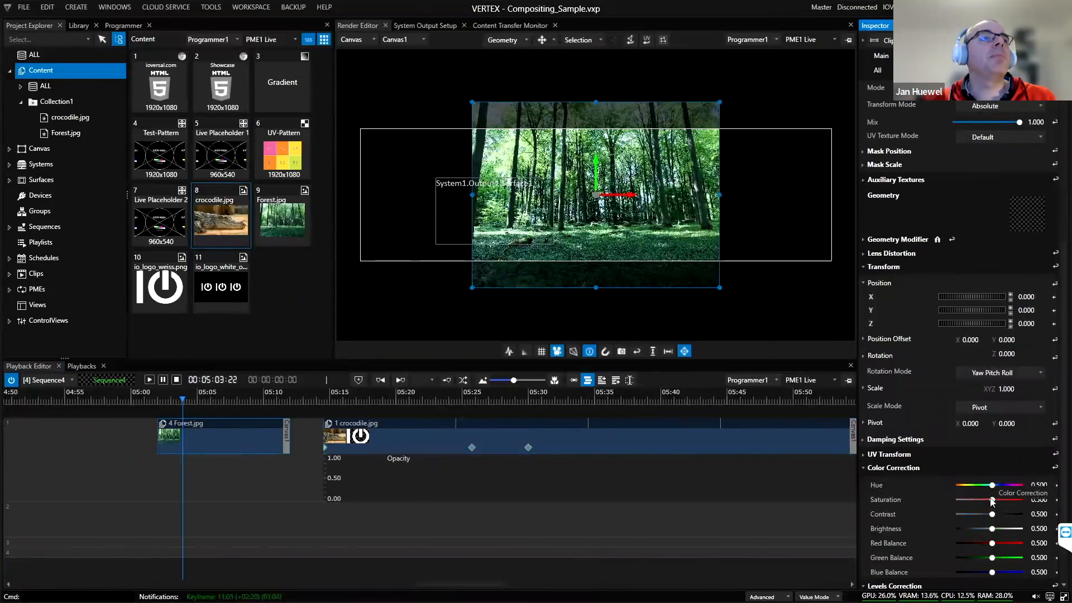
drag(992, 501, 1041, 503)
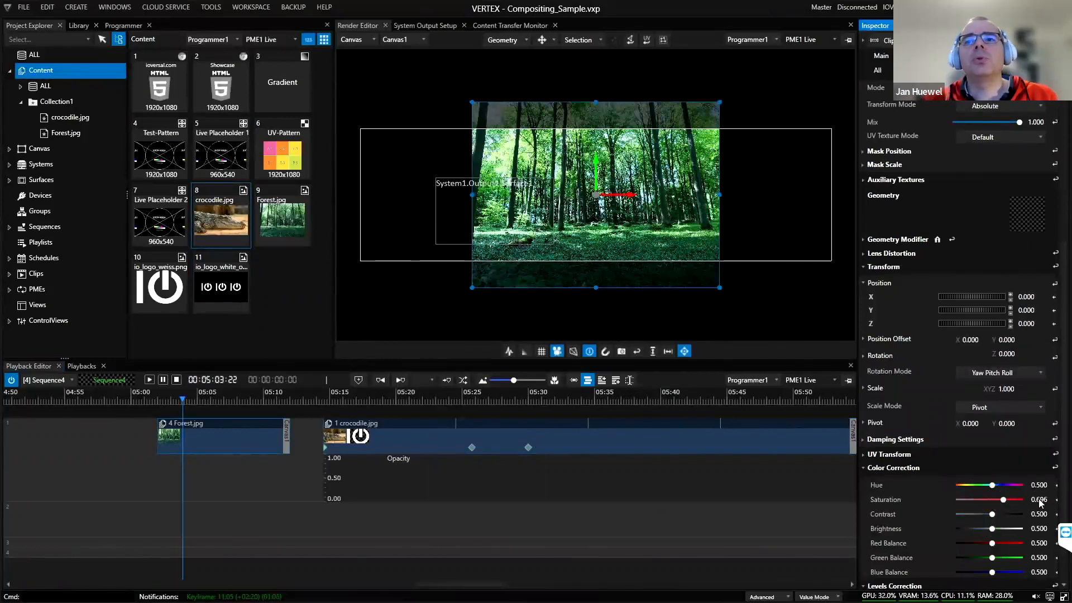
click(1056, 500)
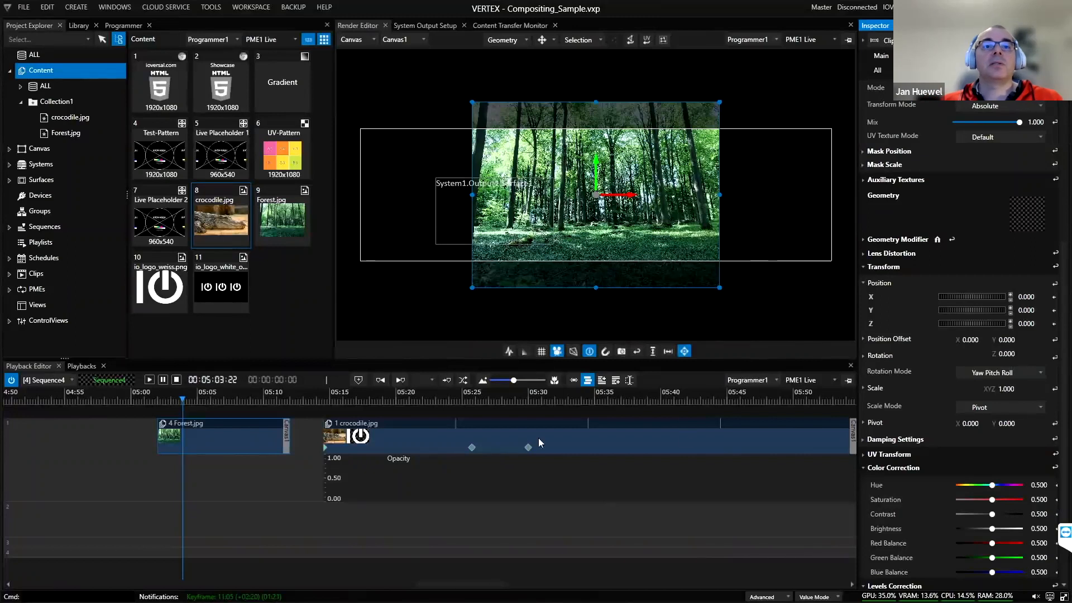
Step: Collapse the crocodile.jpg clip's curve area and bring its neighbouring clips into view on the timeline
click(400, 451)
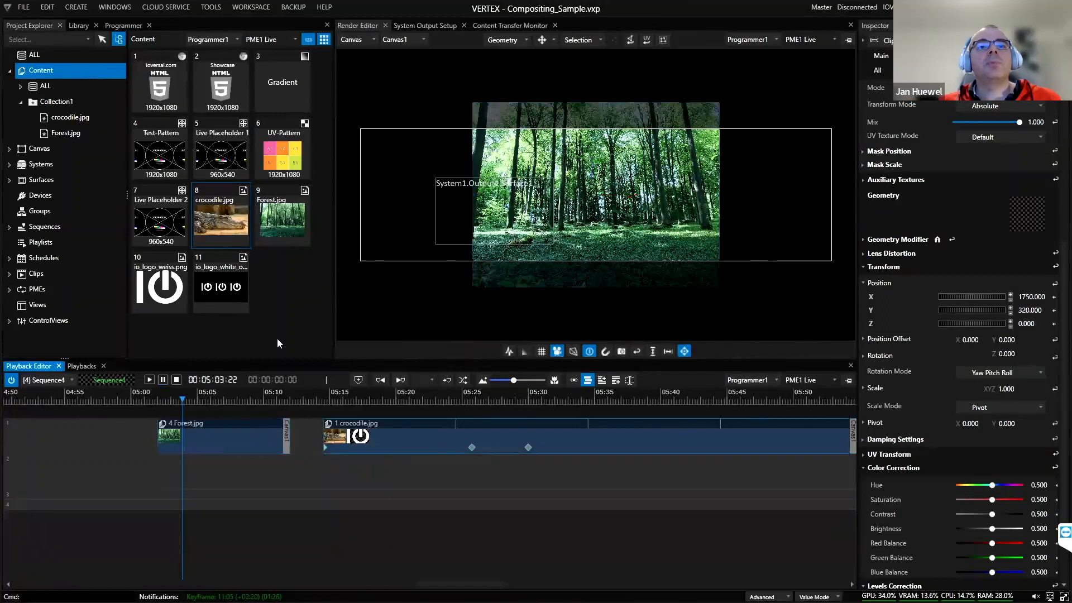
scroll(386, 444, down, 5)
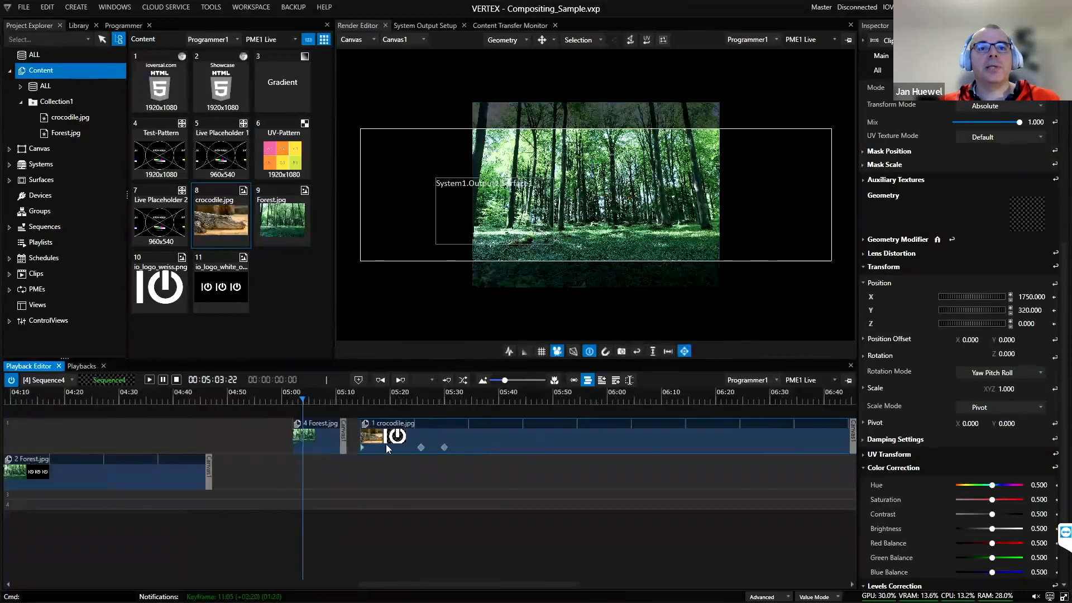
scroll(386, 444, down, 1)
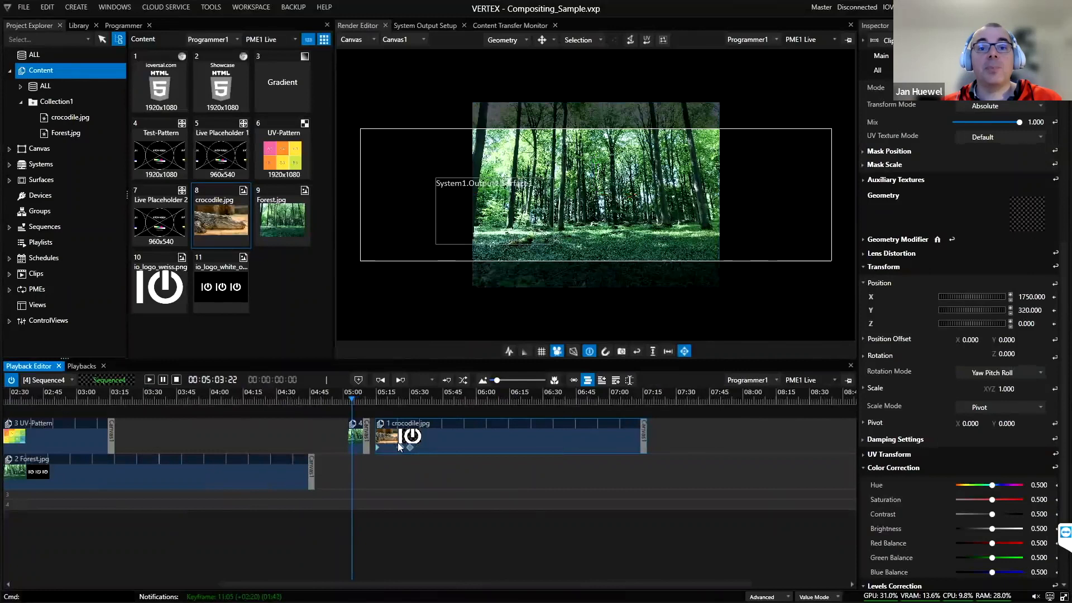
Step: Create a clip container instance of the crocodile.jpg clip, set the playhead to 05:40:09, and move the instance to the second layer at about 7:25
right_click(436, 445)
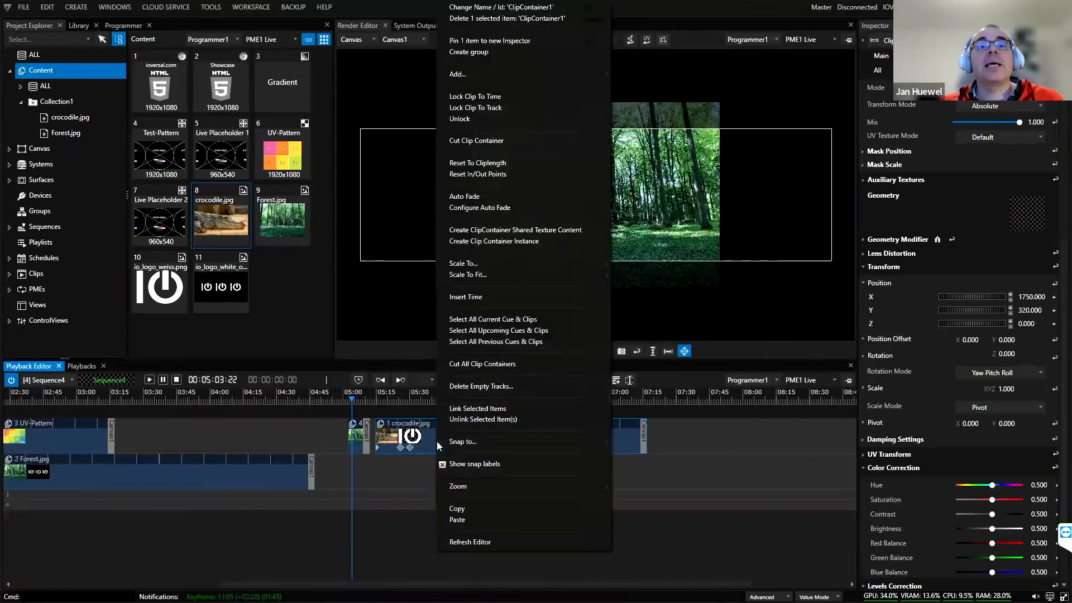
click(512, 242)
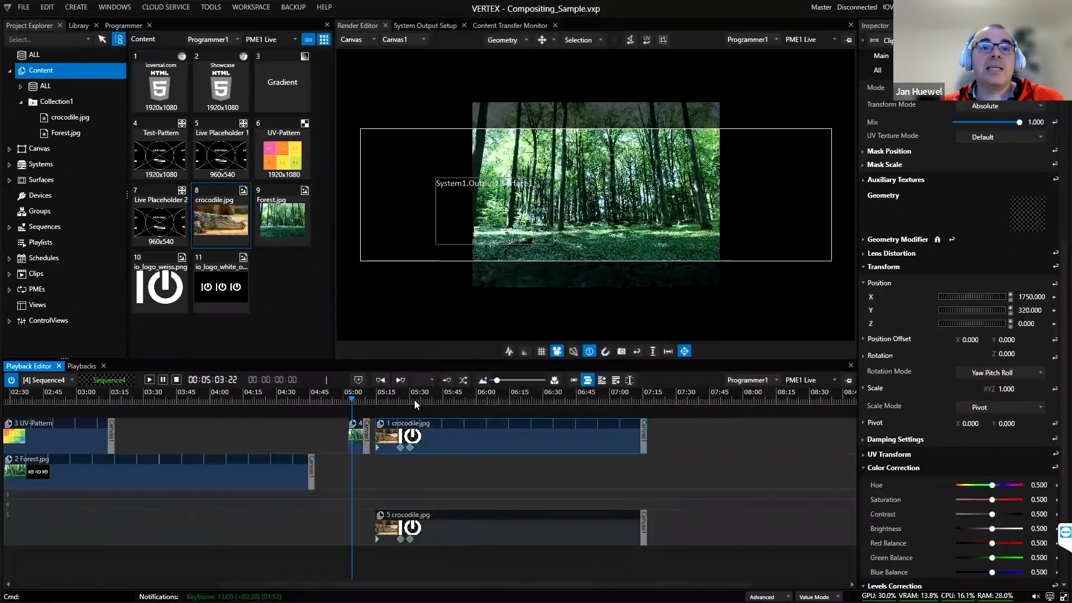
click(434, 396)
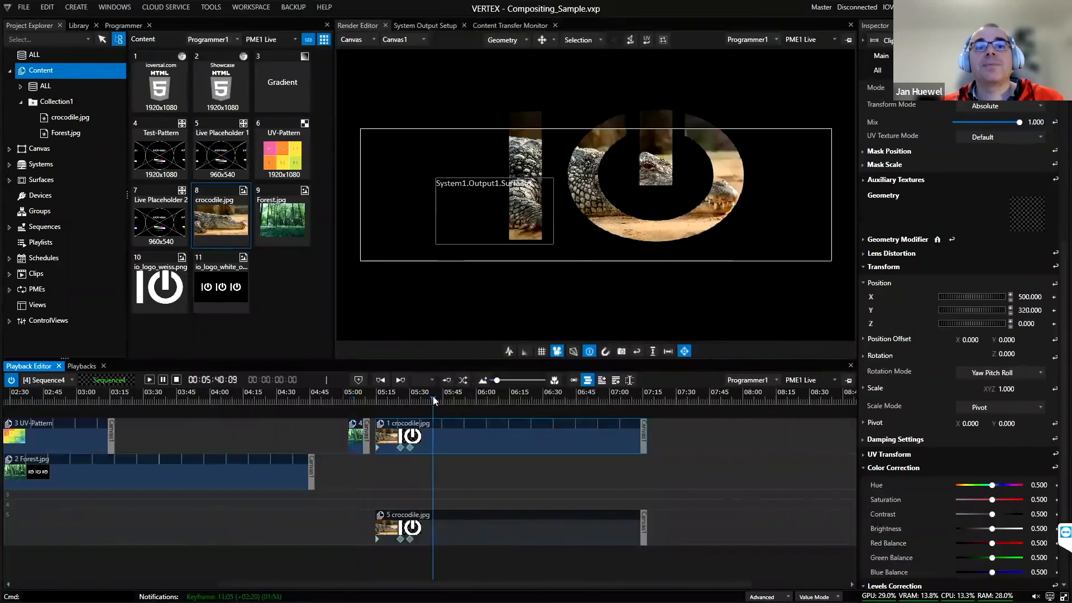
drag(469, 534, 762, 475)
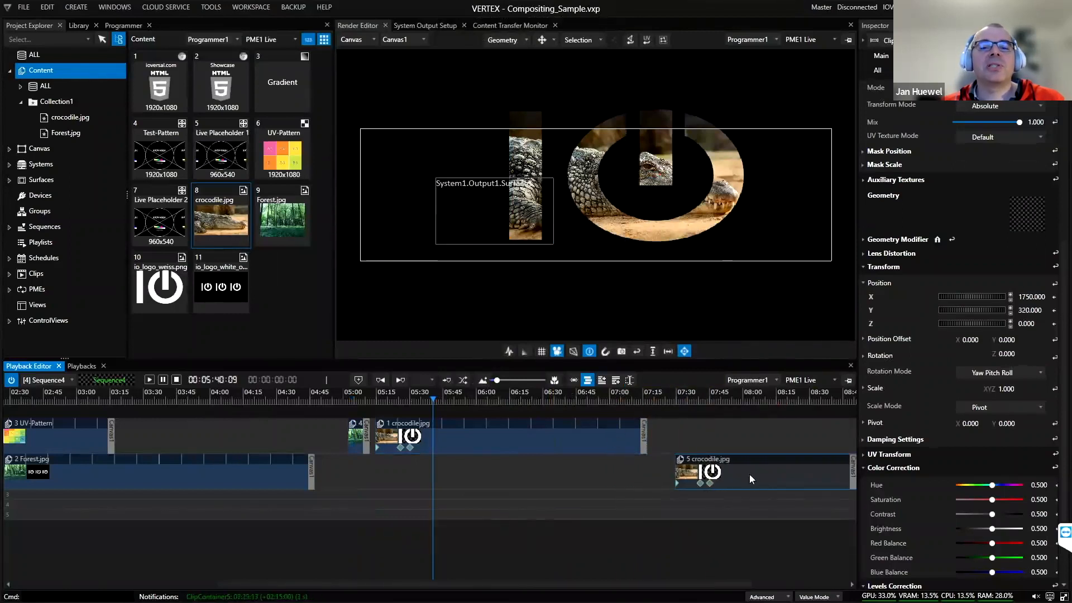
Step: Expand the project's Clips list and examine its entries down to the most recent crocodile.jpg and Forest.jpg clips
click(9, 274)
scroll(123, 210, down, 3)
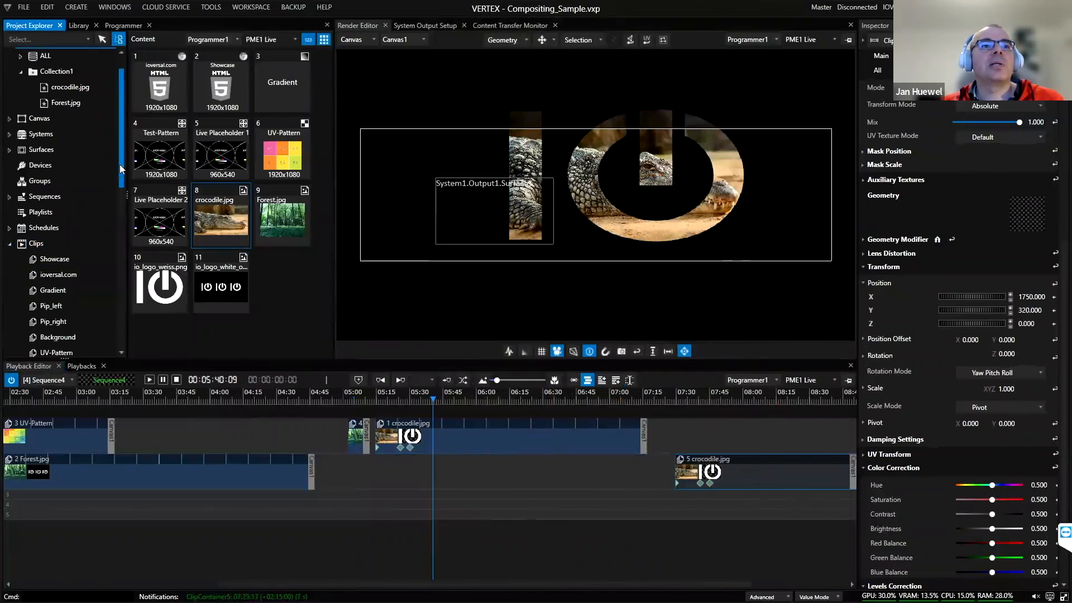
drag(123, 210, 121, 320)
click(53, 338)
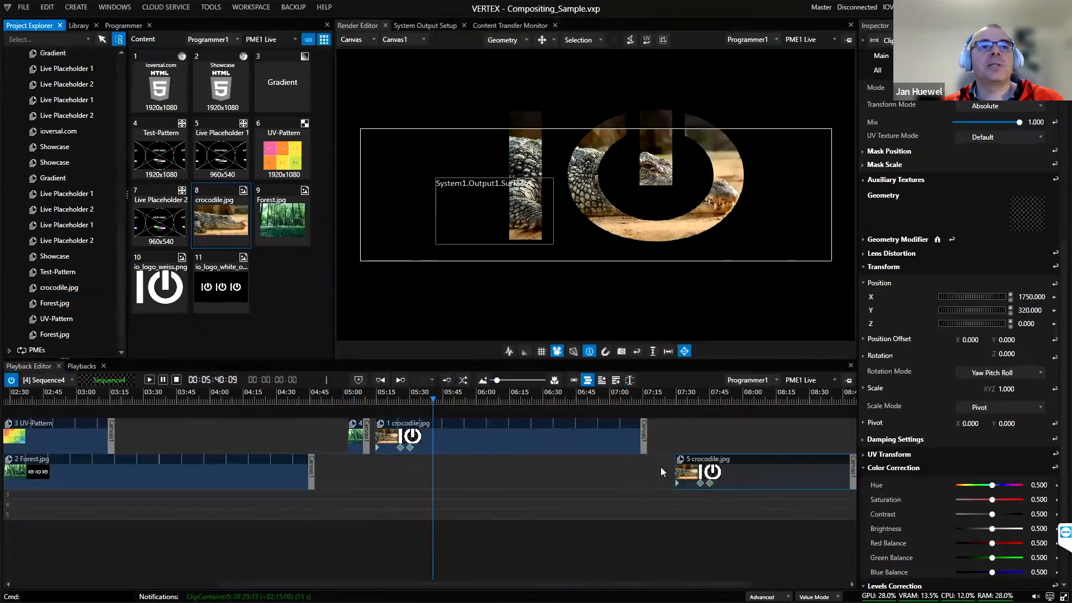
Step: Expand the curve areas of the original and instanced crocodile.jpg clips and move the instance's last Position X keyframe to about 37:21
click(538, 444)
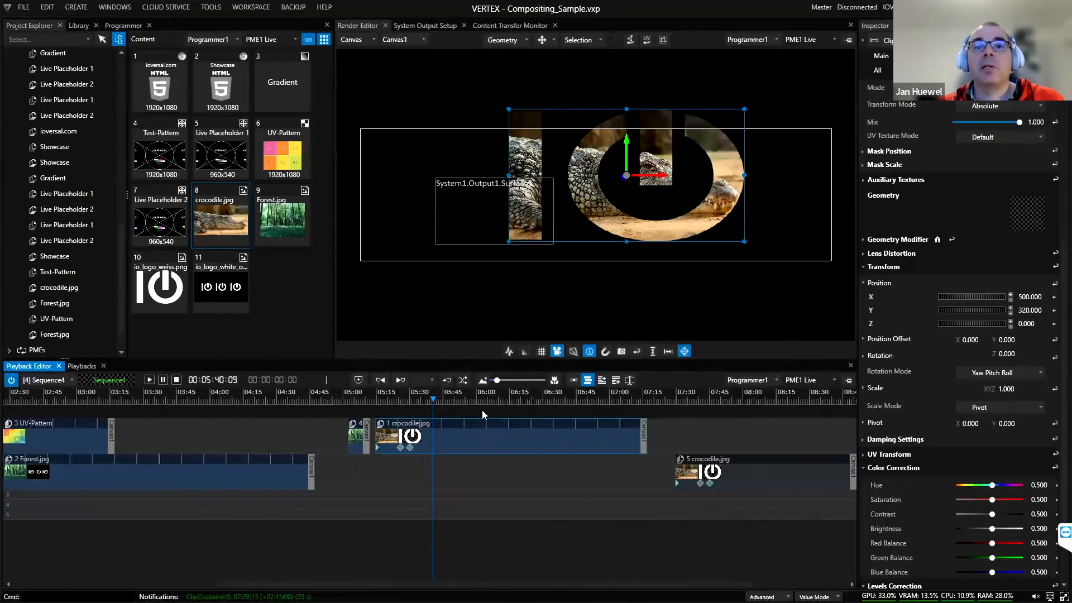
click(738, 474)
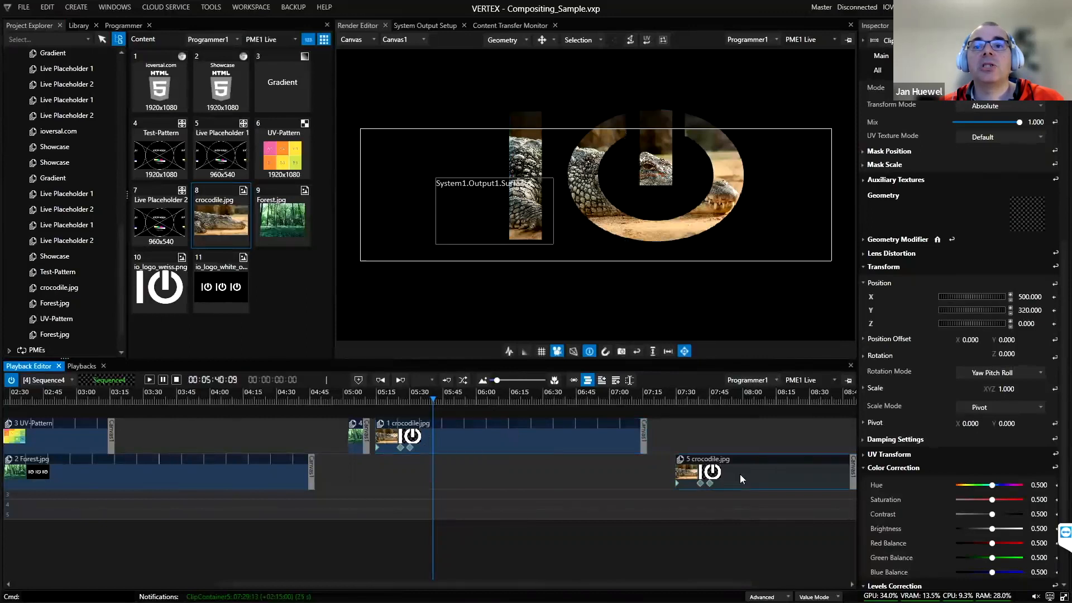
double_click(741, 475)
click(484, 443)
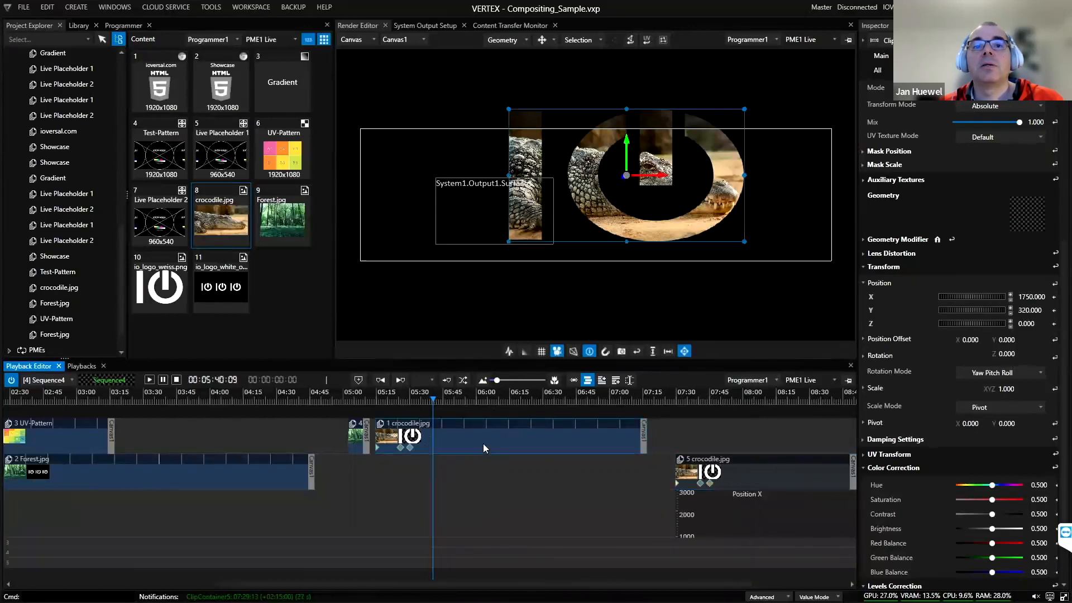
double_click(483, 444)
scroll(754, 525, down, 1)
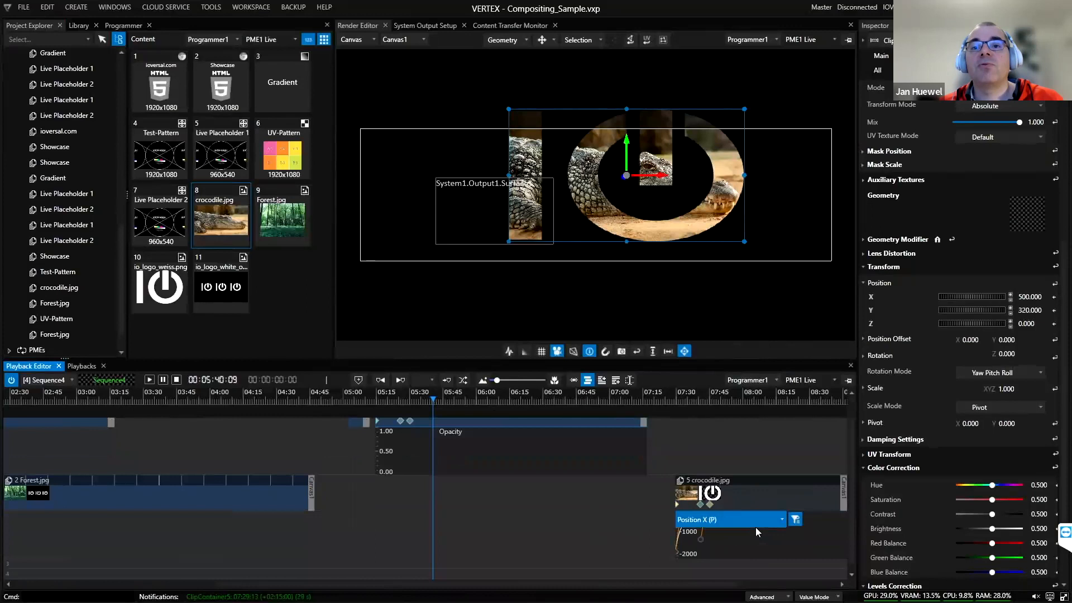
scroll(756, 527, down, 1)
drag(710, 543, 759, 535)
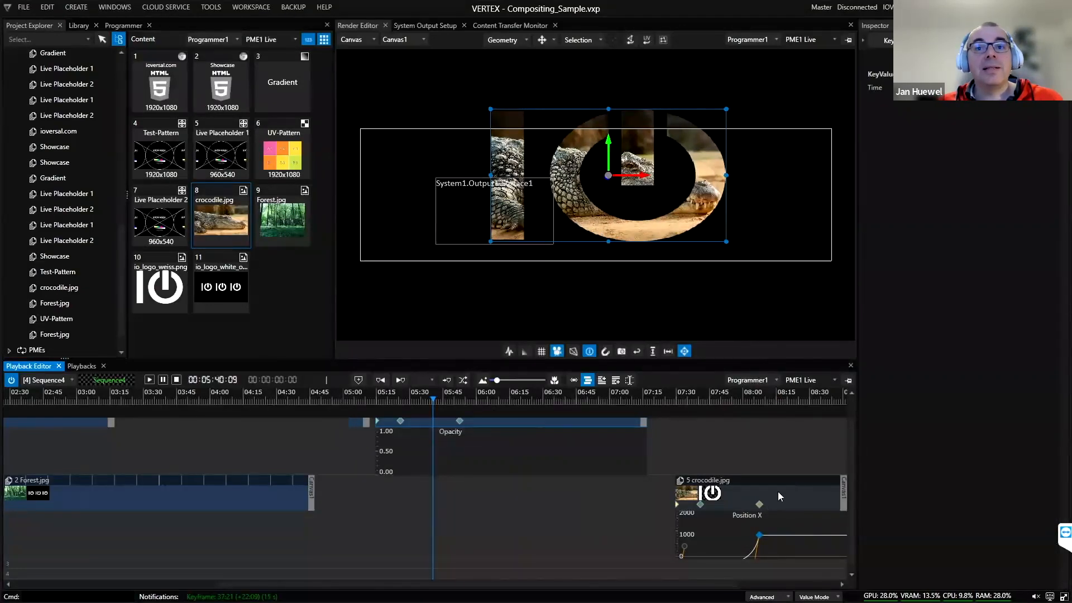
Step: Shift the instance to about 7:07 and paste a copy of the original crocodile.jpg clip on the first layer at about 7:40
drag(778, 497, 728, 501)
click(565, 437)
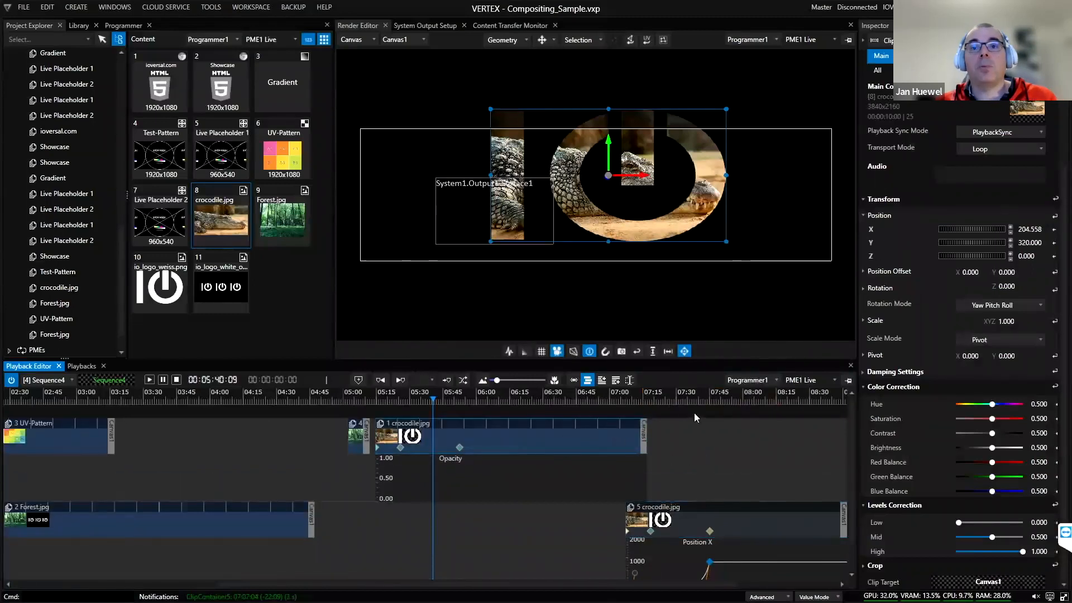
click(701, 441)
key(ctrl+v)
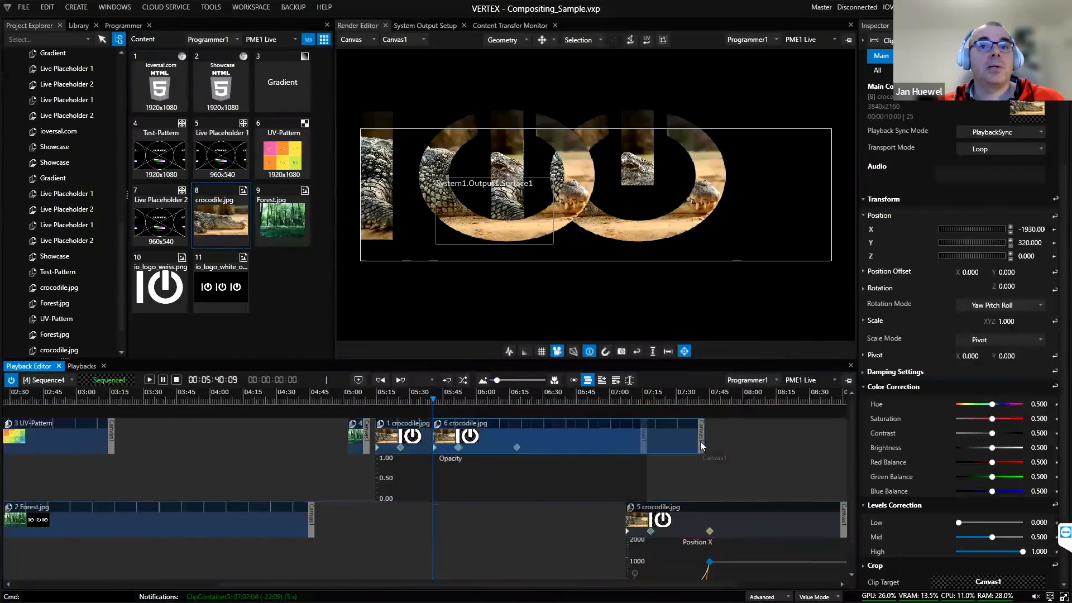
drag(615, 440, 804, 438)
drag(732, 437, 808, 438)
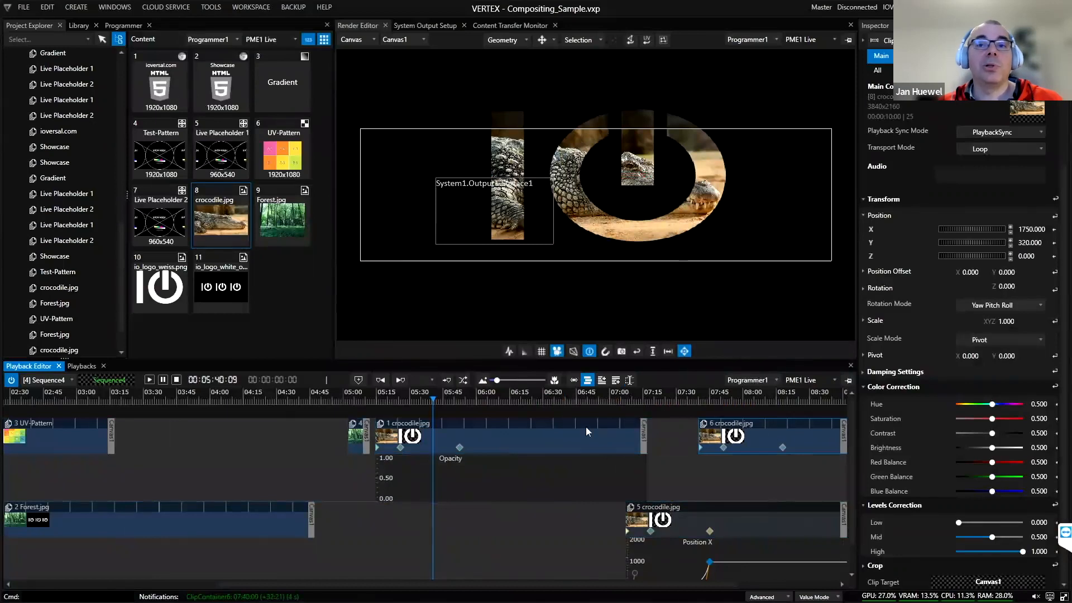
Step: Move the pasted crocodile.jpg clip's last Position X keyframe to about 40:00 and collapse the curve areas of all three crocodile.jpg clips
double_click(753, 438)
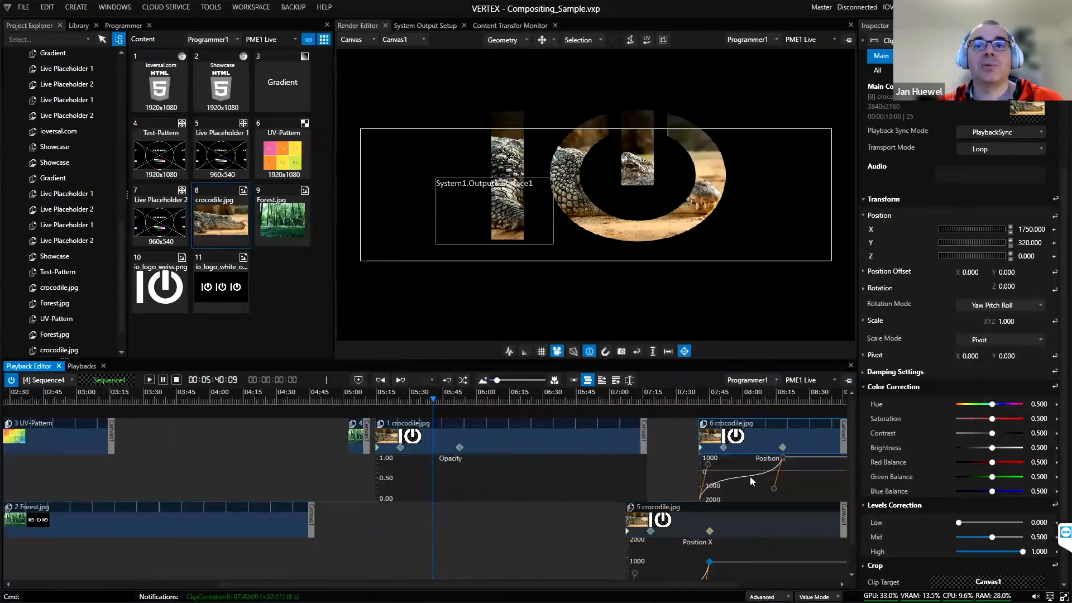
drag(780, 475, 790, 477)
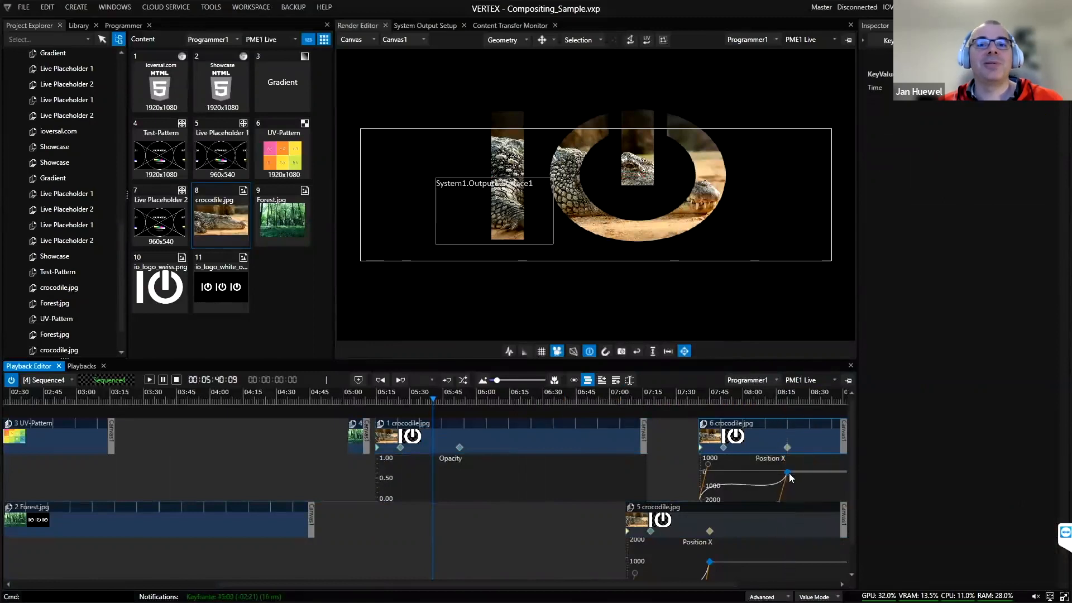
double_click(806, 433)
double_click(727, 511)
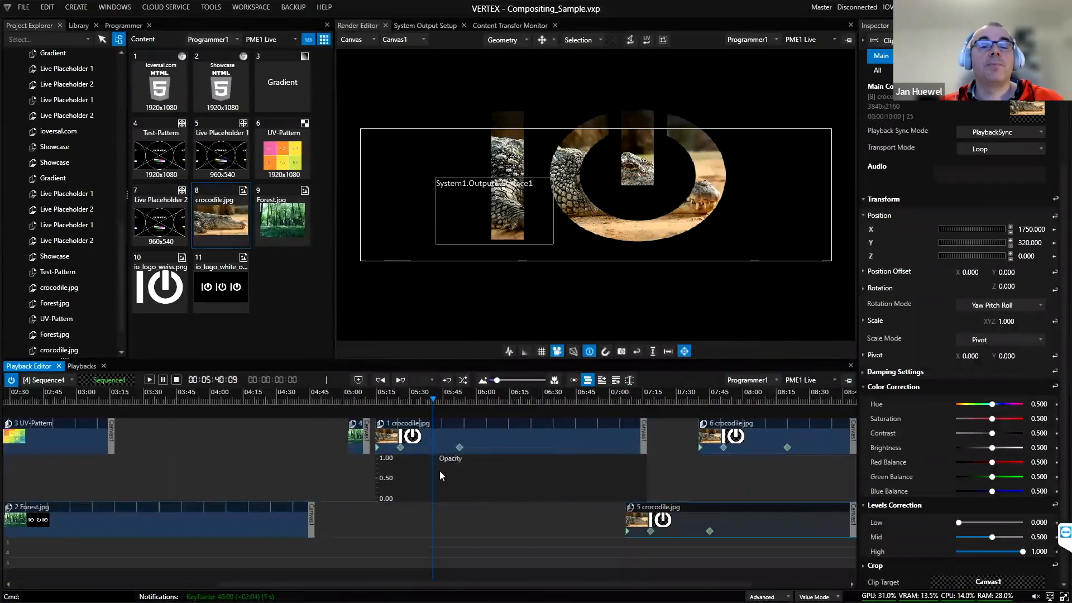
click(546, 448)
double_click(546, 449)
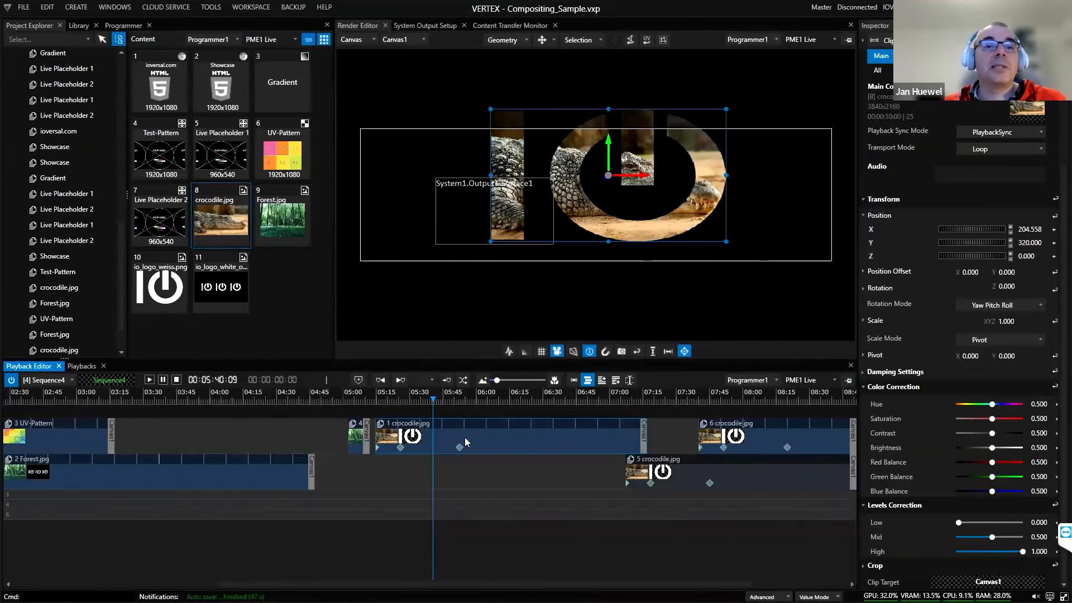
Step: Create shared texture content from the short Forest.jpg clip and place it on the second layer beneath that clip, with the playhead at 05:06:11
click(359, 400)
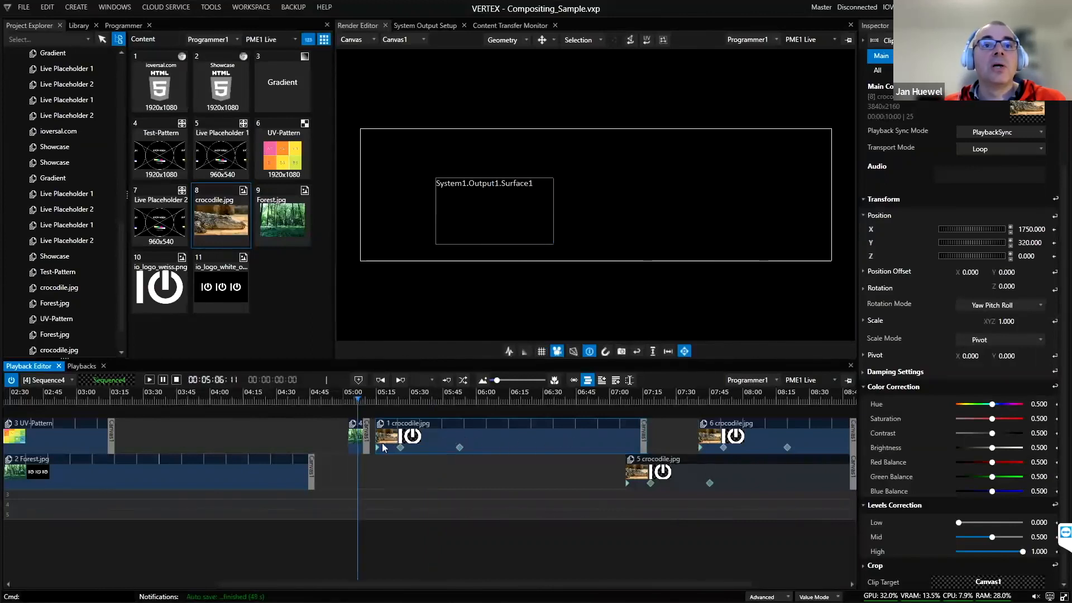
click(364, 448)
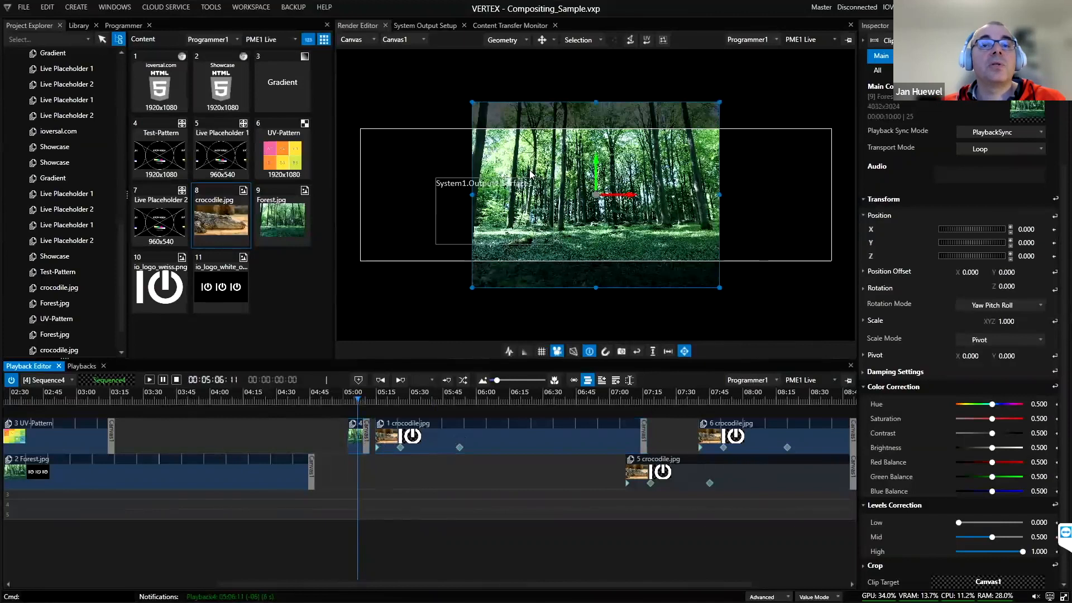
right_click(366, 440)
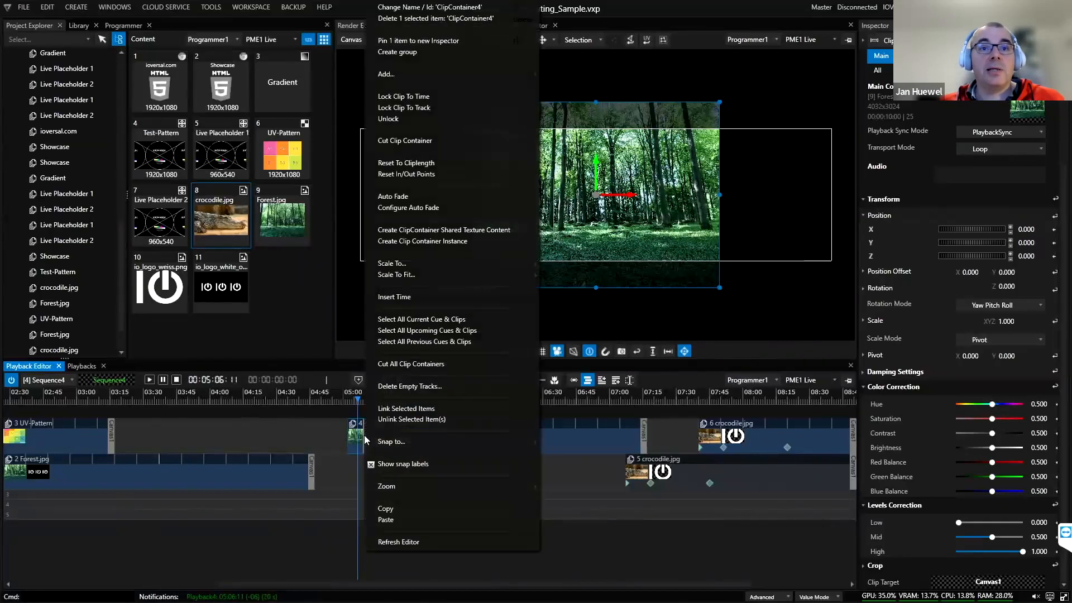
click(451, 234)
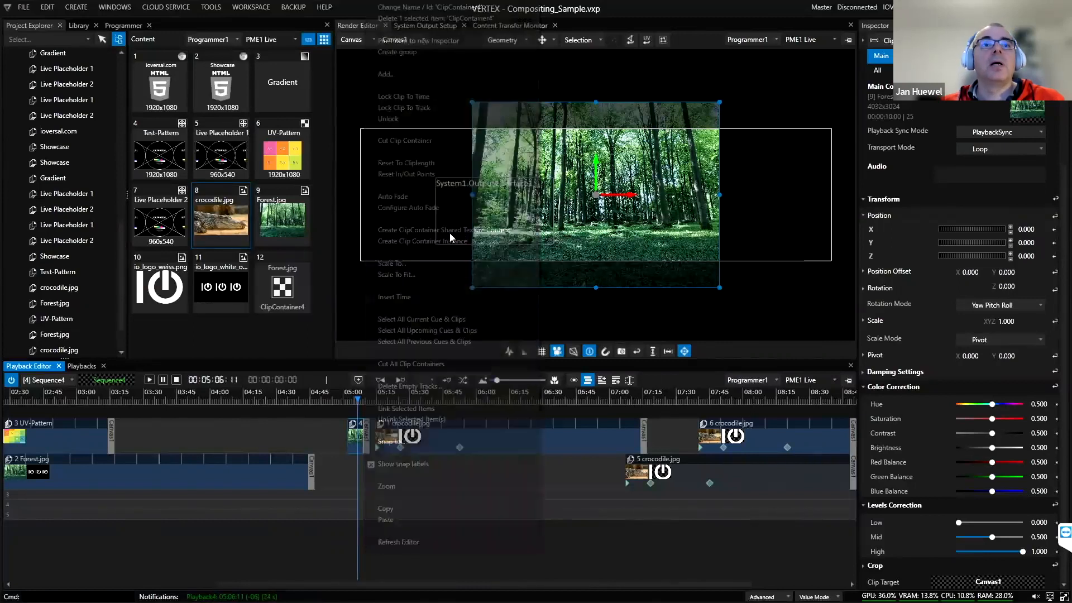
drag(292, 293, 358, 475)
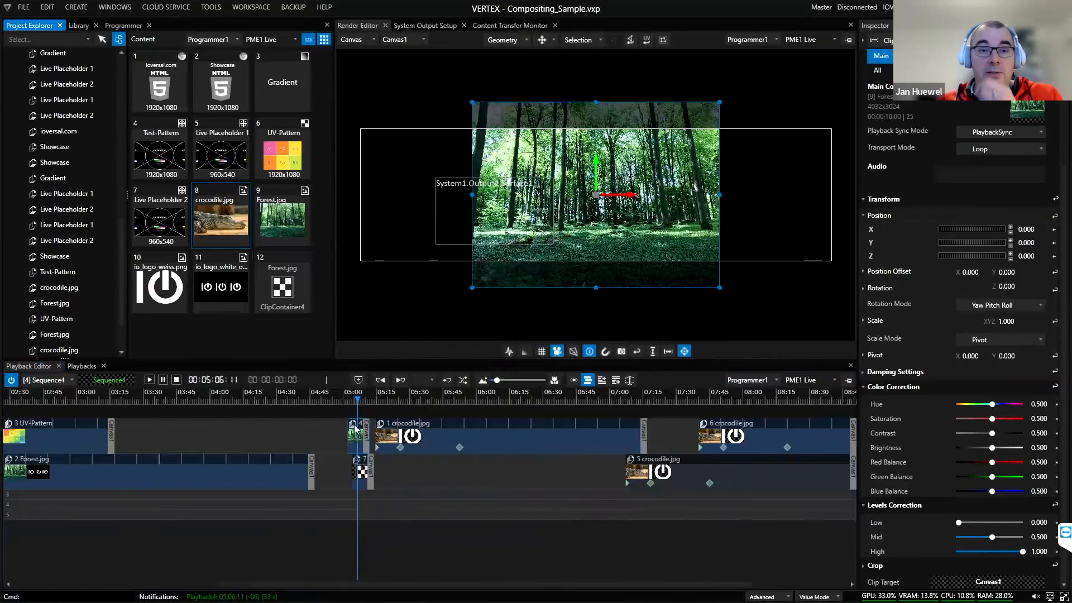
Step: Set the shared texture clip's Position to X 2040, Y 920, its Z Rotation to 35 and its Hue to 0.565
click(364, 471)
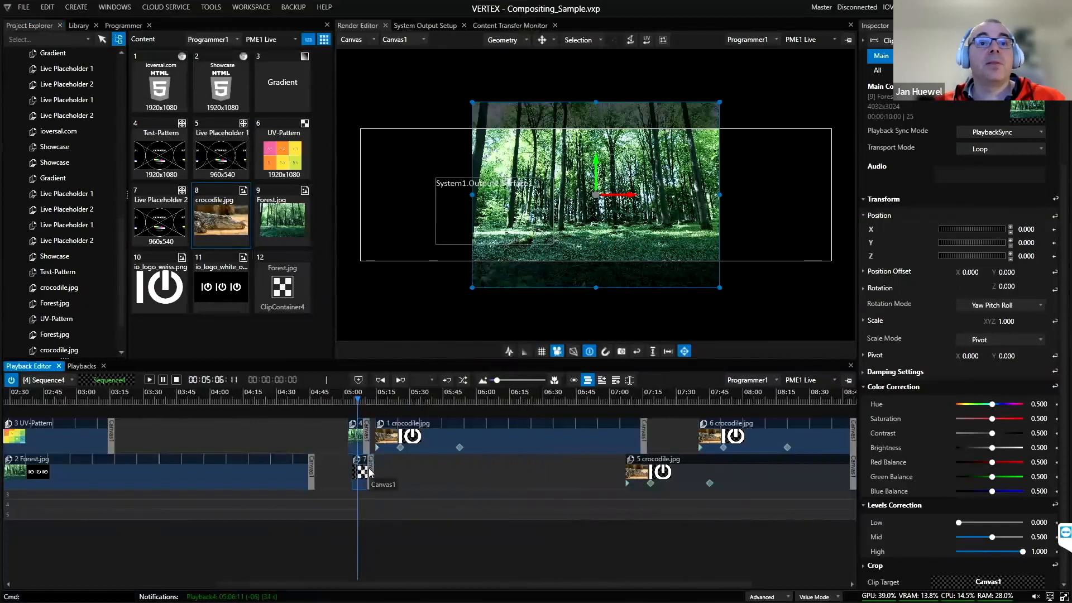
drag(1026, 246, 1033, 101)
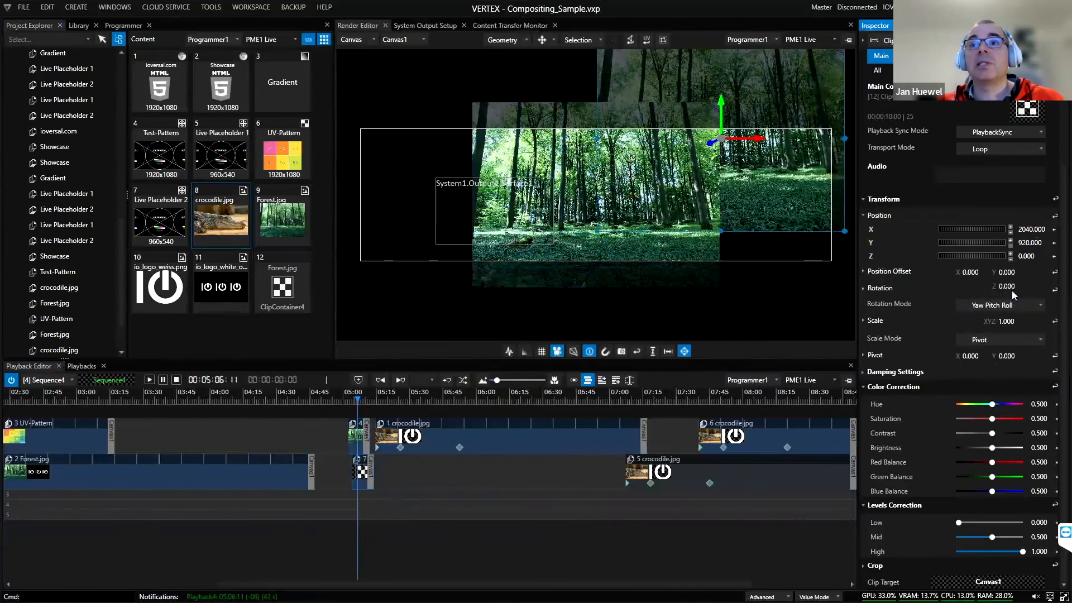
mouse_move(1009, 285)
mouse_down()
mouse_move(1010, 299)
mouse_move(1012, 281)
mouse_up()
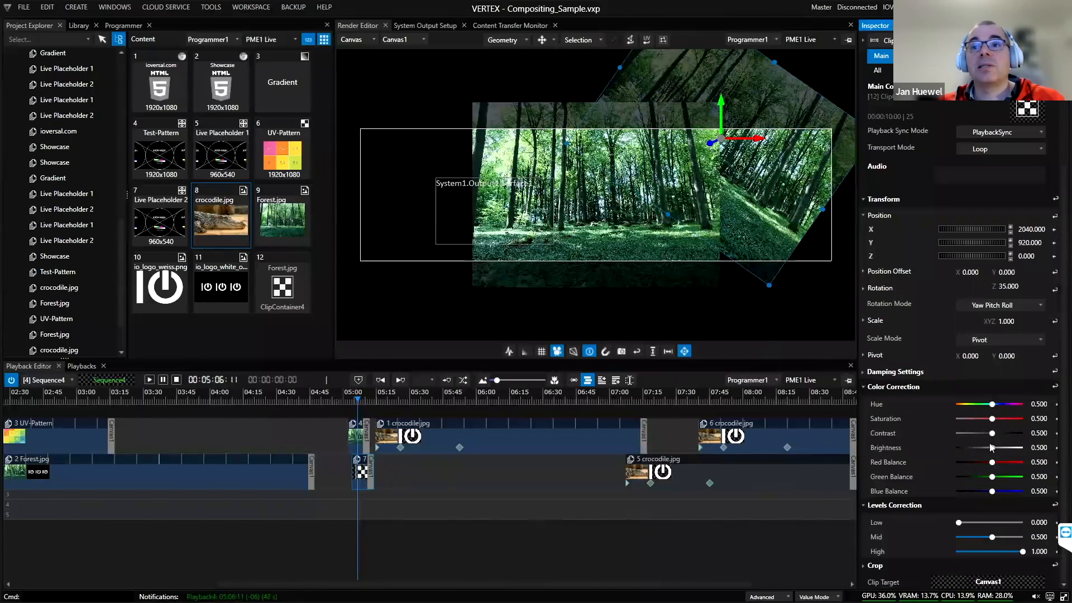
mouse_move(993, 403)
mouse_down()
mouse_move(1012, 403)
mouse_move(995, 404)
mouse_up()
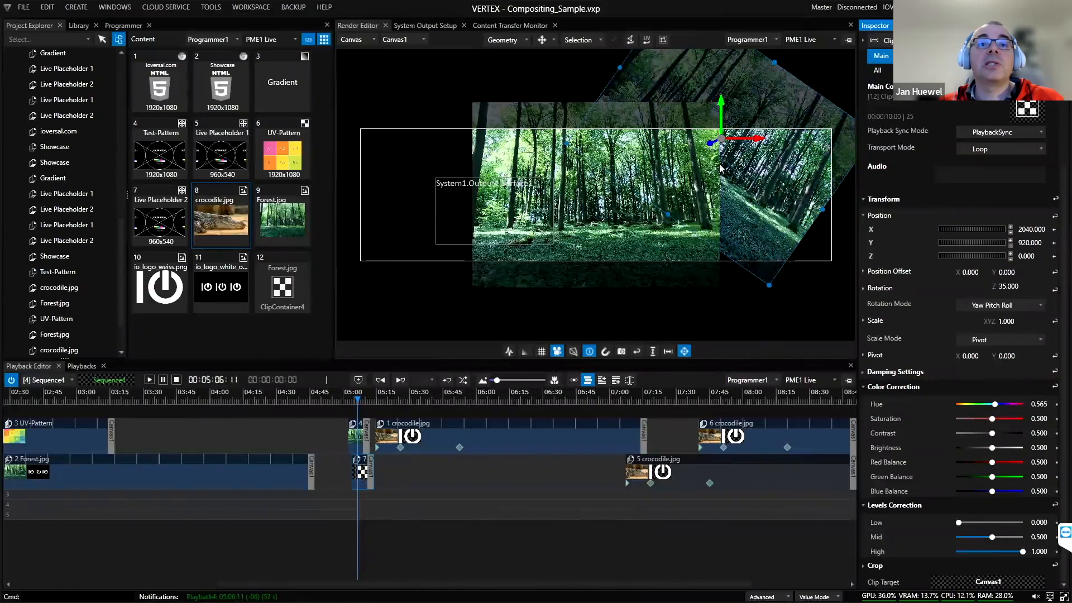
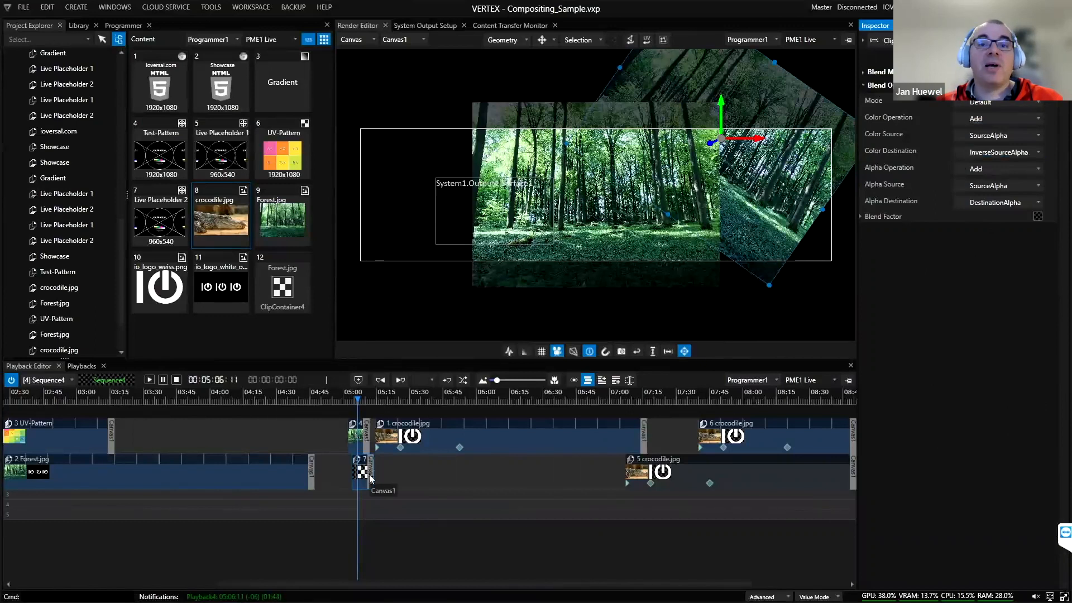
Step: Examine the shared texture clip's Blend Operation modes and Blend Mode presets without changing them
click(992, 104)
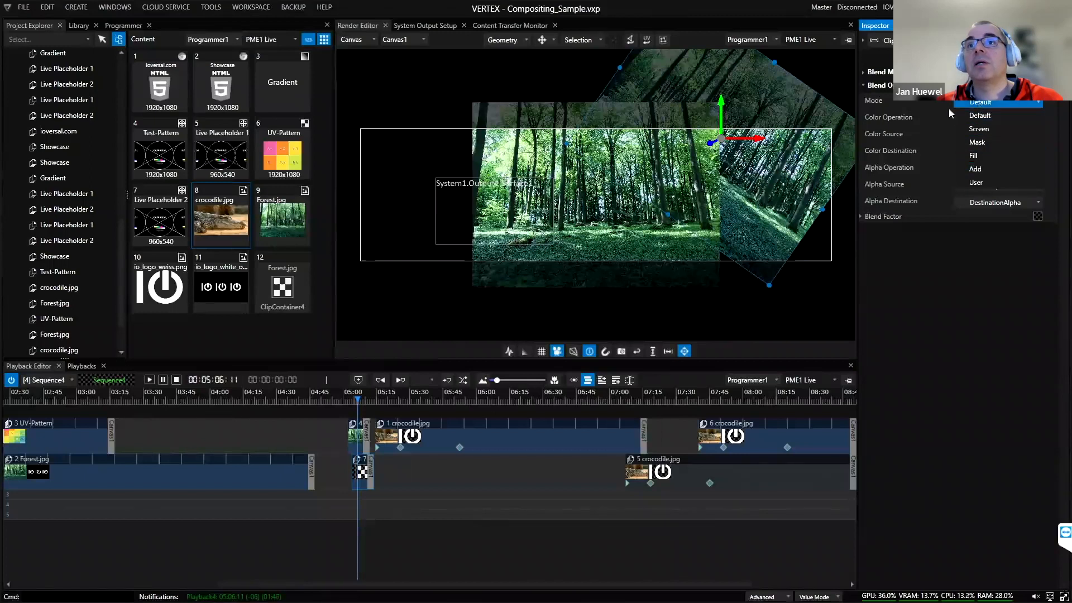
click(910, 284)
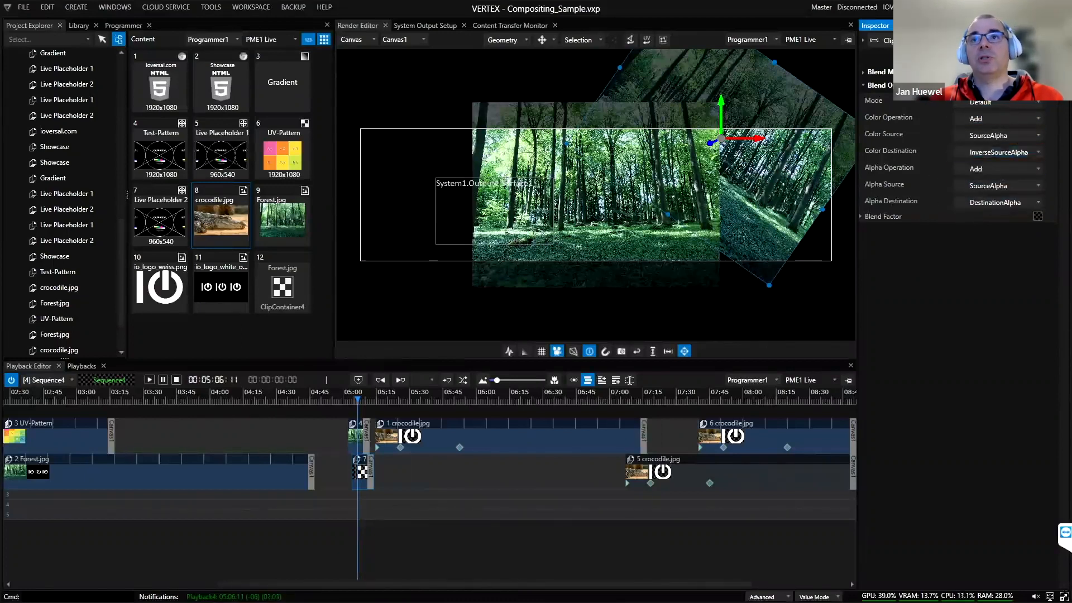
click(880, 85)
click(880, 72)
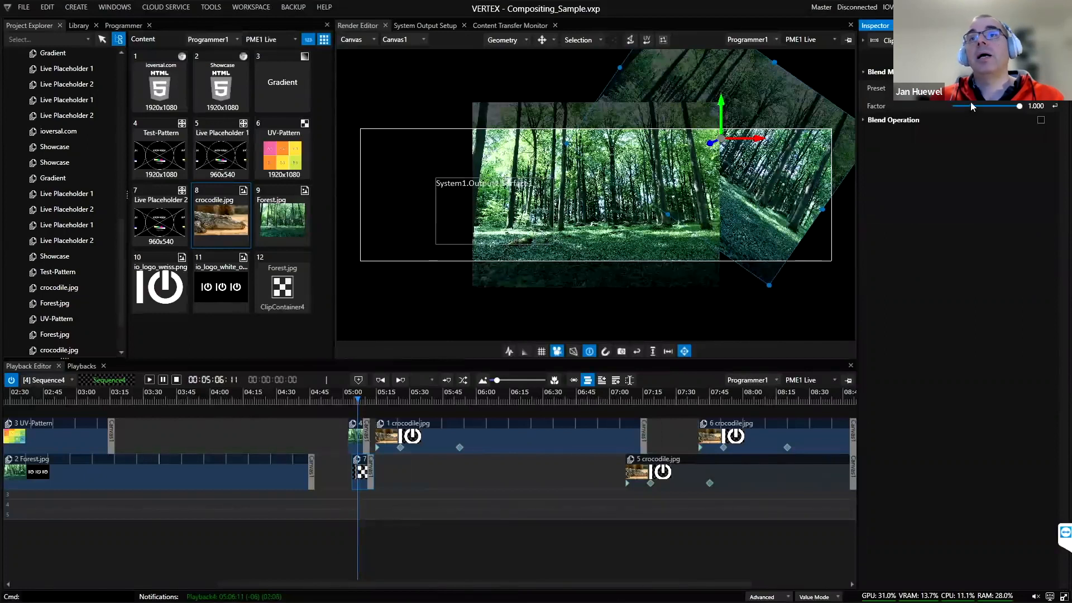
click(996, 88)
mouse_move(1041, 115)
mouse_down()
mouse_move(1042, 182)
mouse_move(1042, 112)
mouse_up()
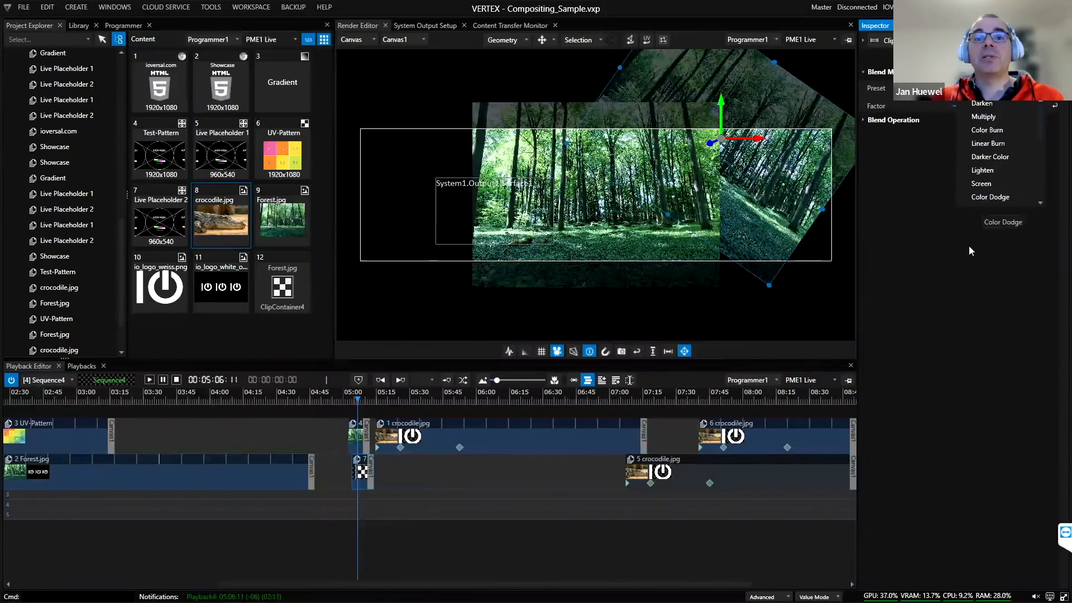
click(915, 173)
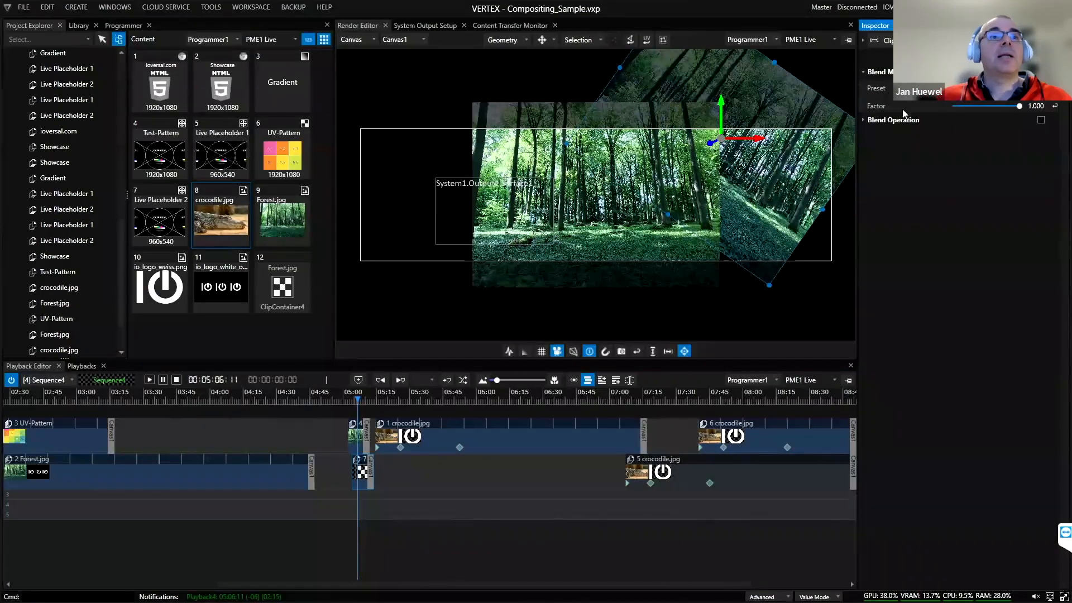
Step: Import image1_multiply_opacity80.jpg, image2_overlay.jpg and imageBg.jpg from the BlendModeSamples folder into the project's content
drag(120, 243, 117, 77)
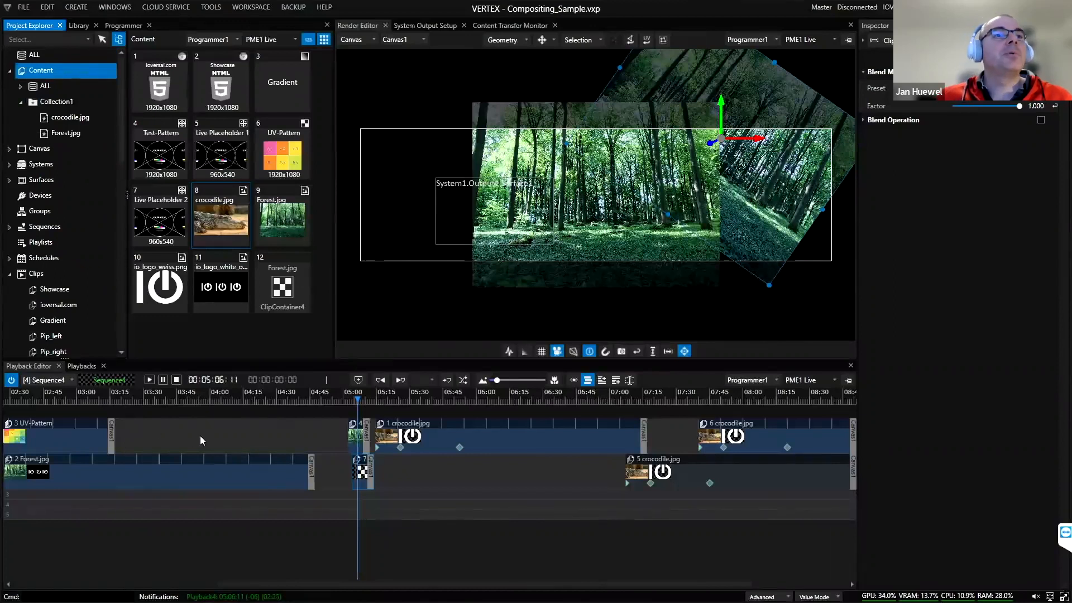
right_click(53, 100)
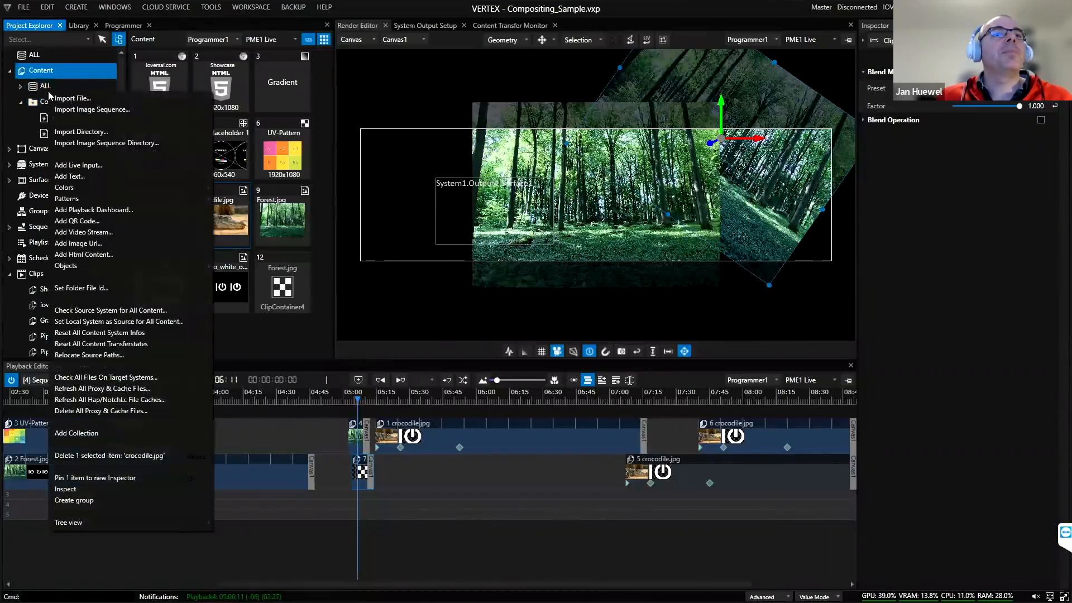
click(81, 103)
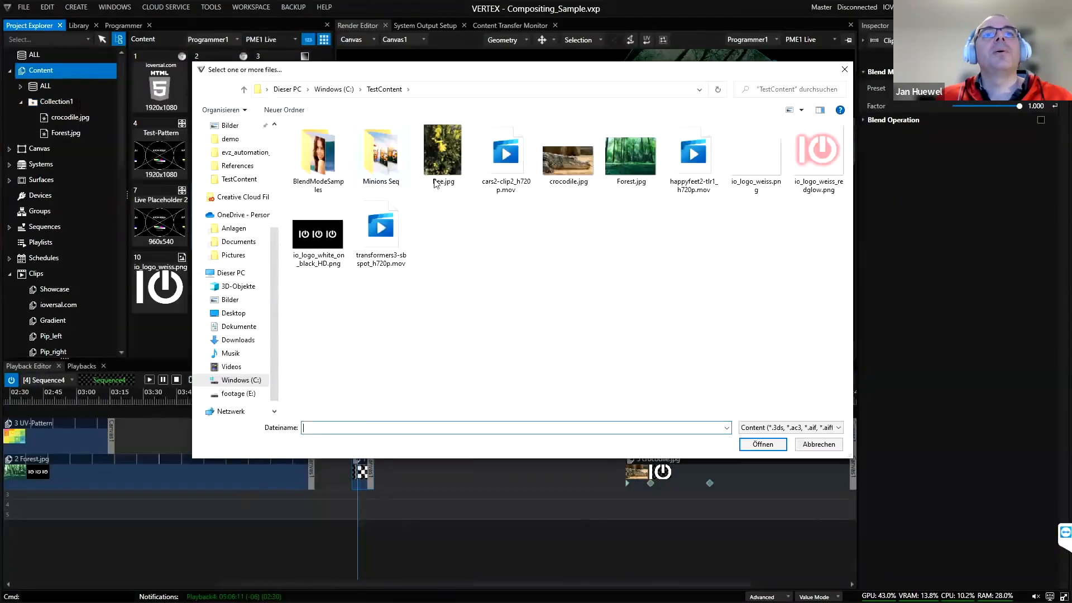
double_click(320, 163)
click(321, 173)
ctrl+click(377, 165)
ctrl+click(446, 160)
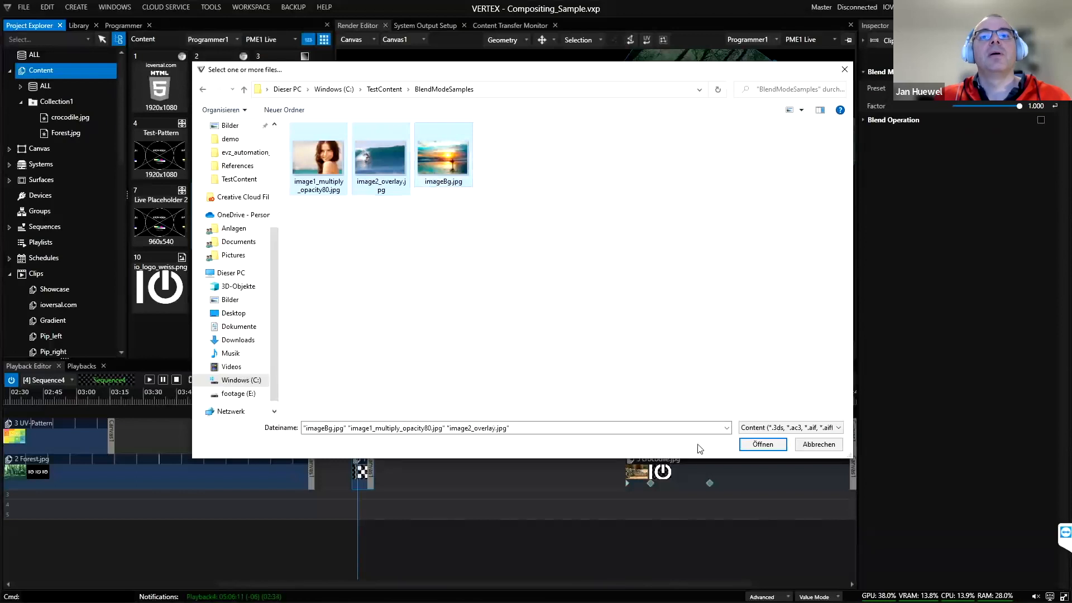
click(746, 445)
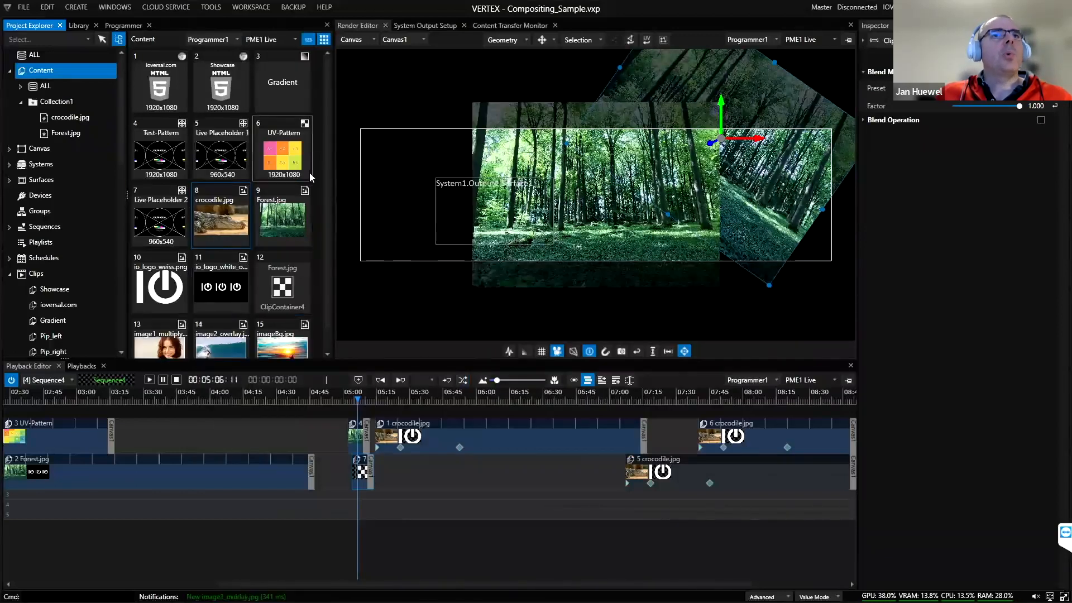
drag(327, 171, 327, 221)
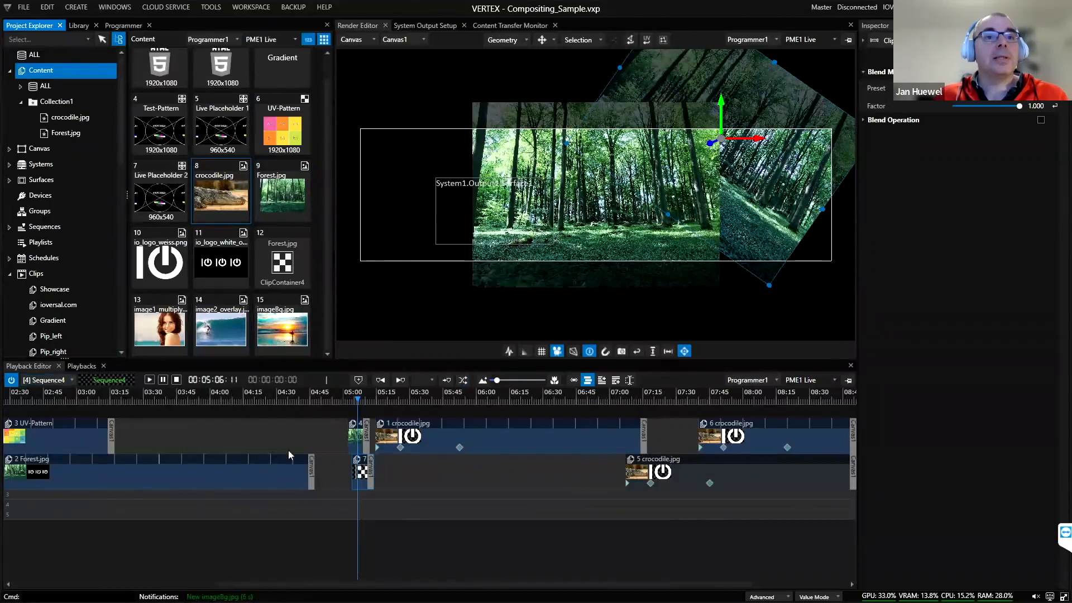
Step: Place imageBg.jpg on the third layer at playhead time 00:38:22 and extend the clip's end to about 01:43:01
scroll(288, 450, down, 2)
click(59, 399)
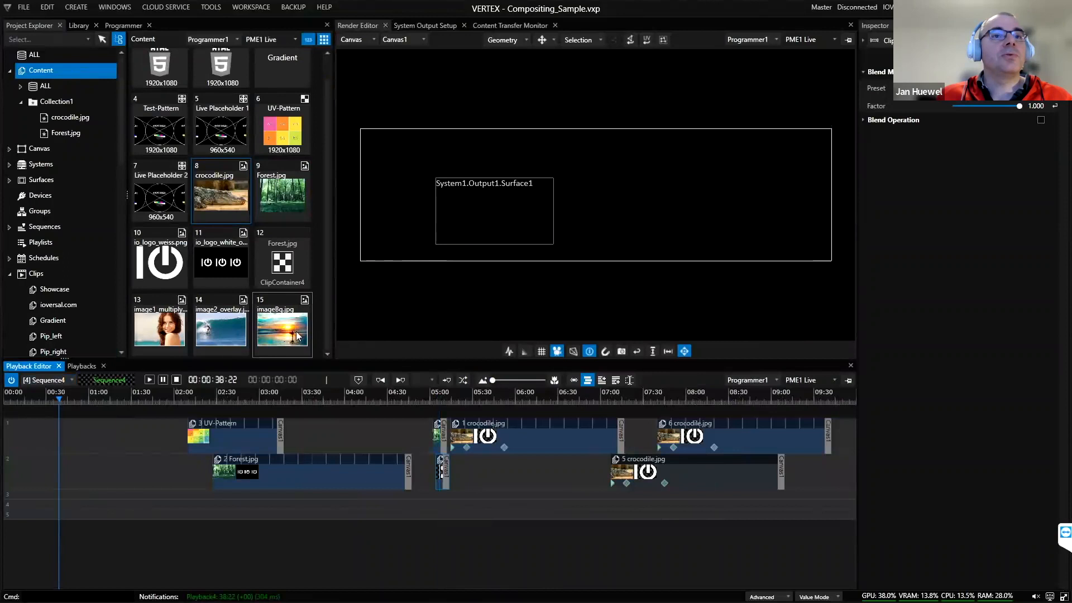
drag(283, 327, 148, 428)
drag(57, 502, 59, 503)
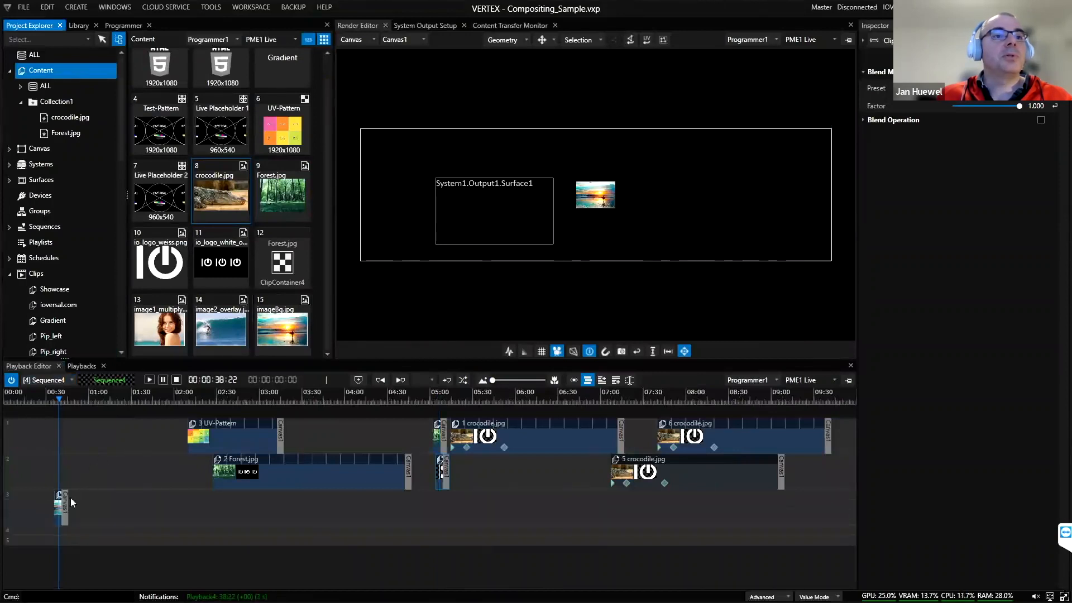
click(67, 504)
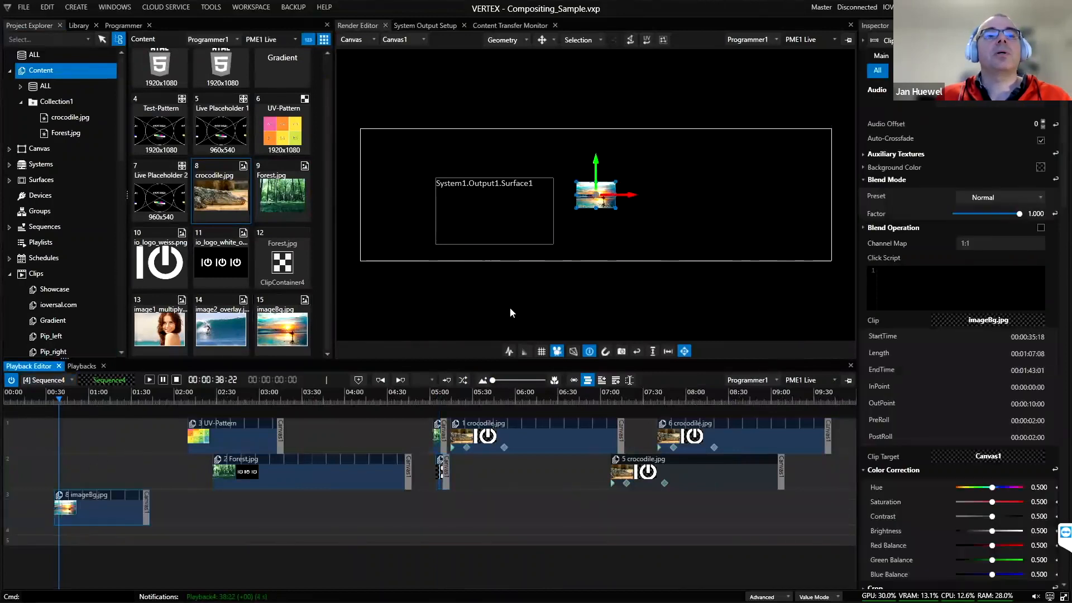
Step: Move the System1.Output1.Surface1 viewpoint so the surface frames the imageBg.jpg clip, and switch the Render Editor to the System view
click(625, 234)
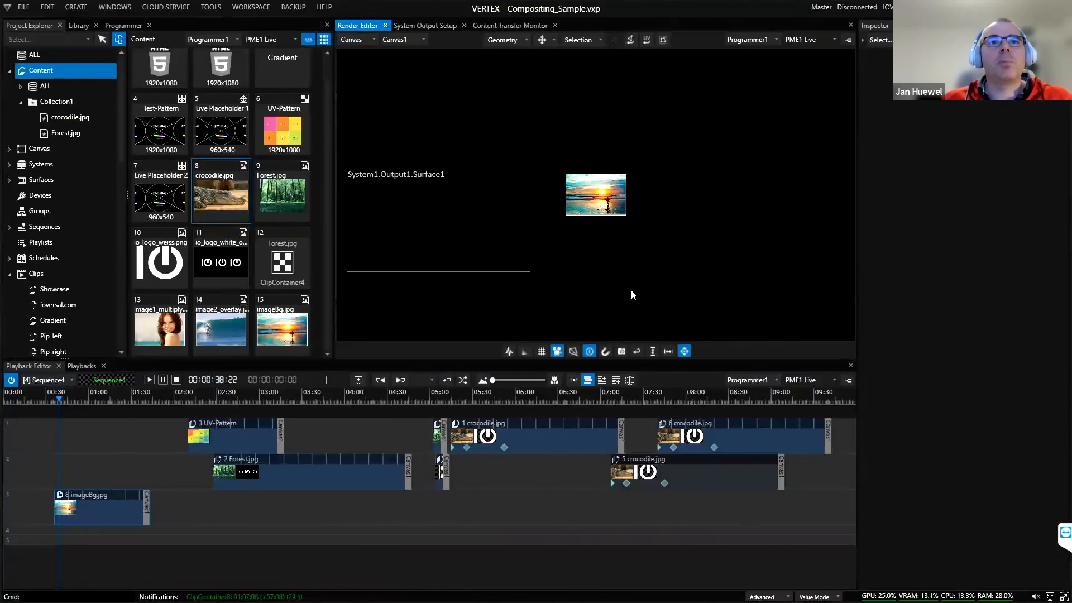
click(573, 351)
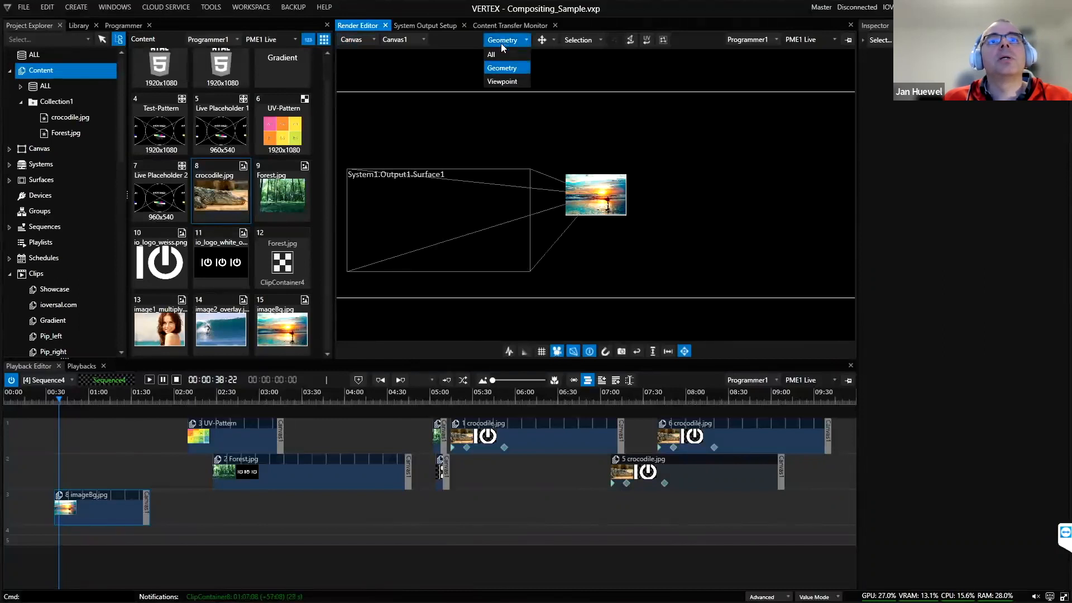
click(502, 81)
click(526, 237)
drag(628, 195, 884, 116)
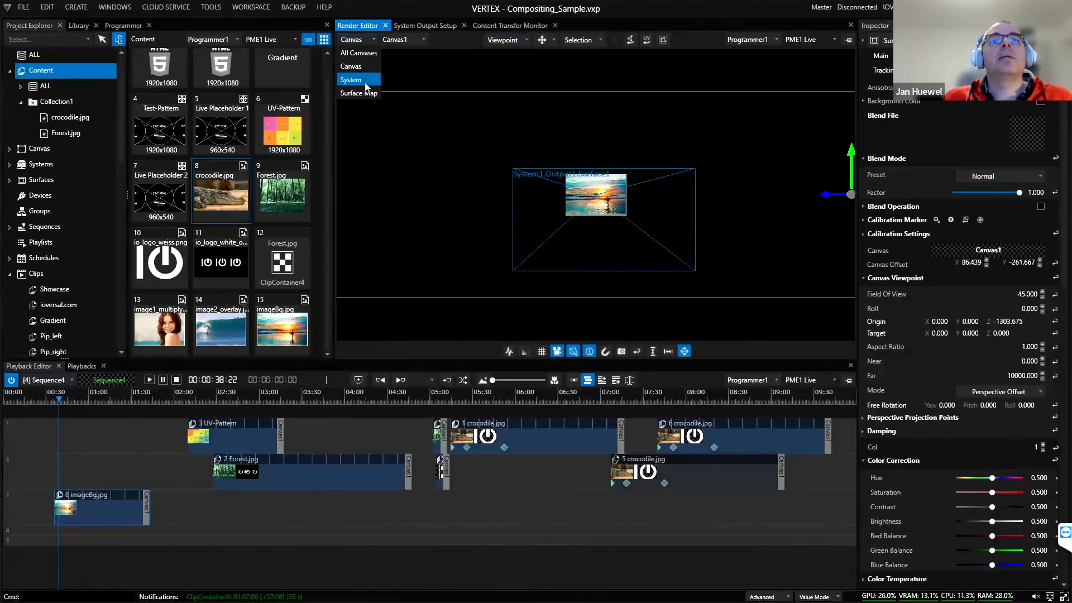
click(366, 81)
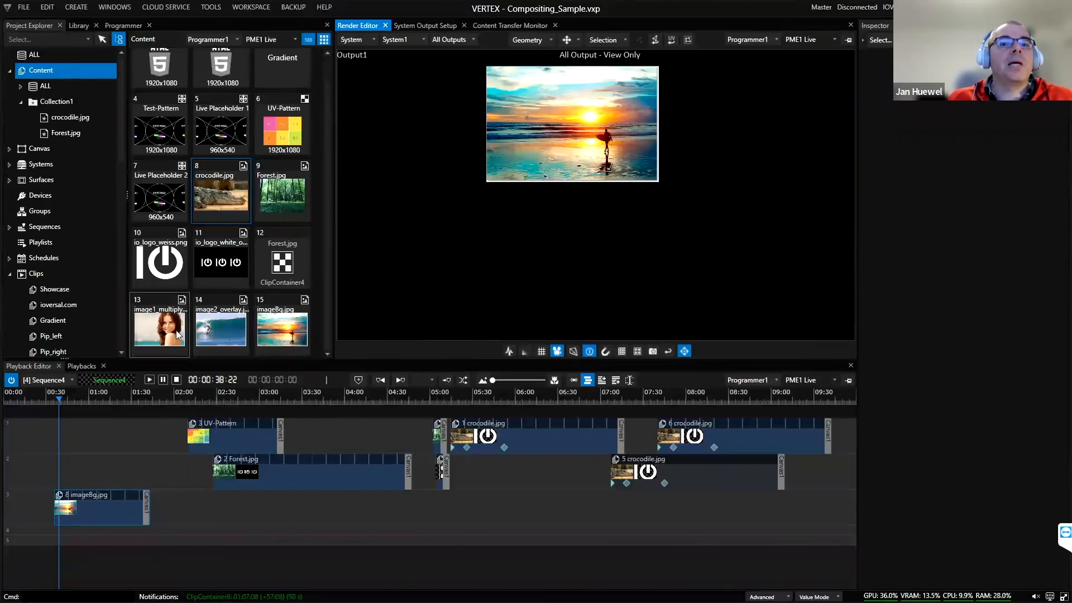
Step: Place image1_multiply_opacity80.jpg on the second layer above imageBg.jpg, running from about 00:32:14 to 01:43:01
drag(168, 323, 168, 345)
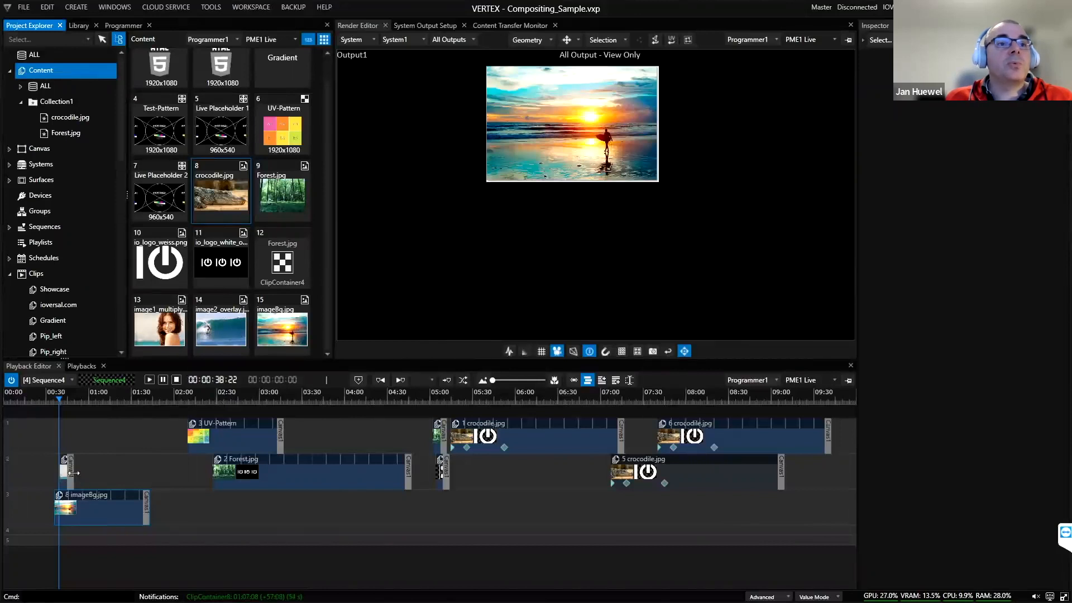
click(74, 473)
drag(148, 473, 116, 475)
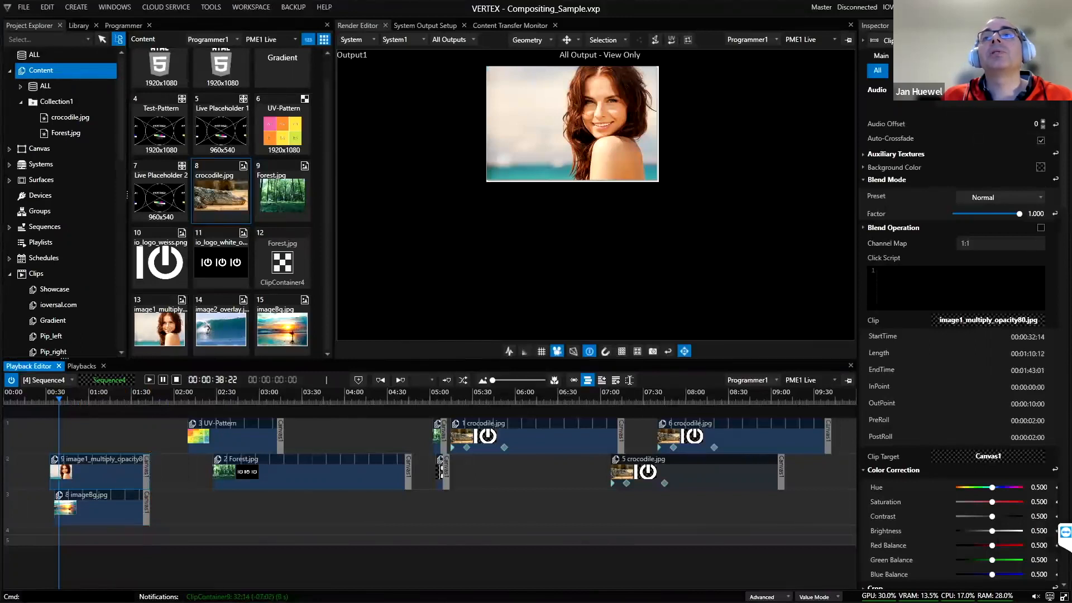
Step: Set the image1_multiply_opacity80.jpg clip's Blend Mode preset to Multiply with a Factor of 1.000
scroll(918, 531, down, 5)
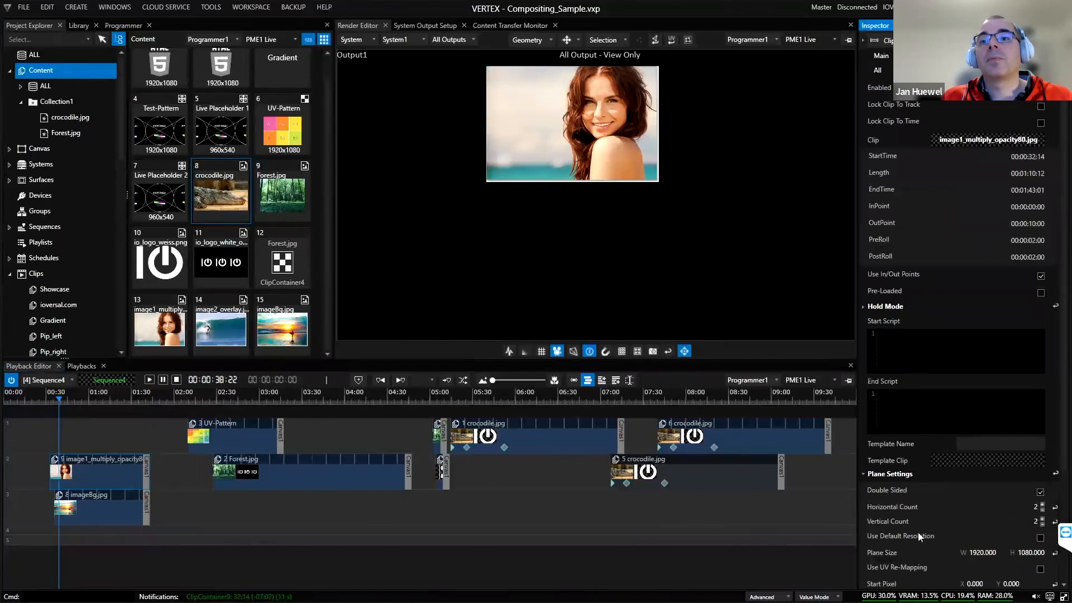
scroll(967, 542, down, 2)
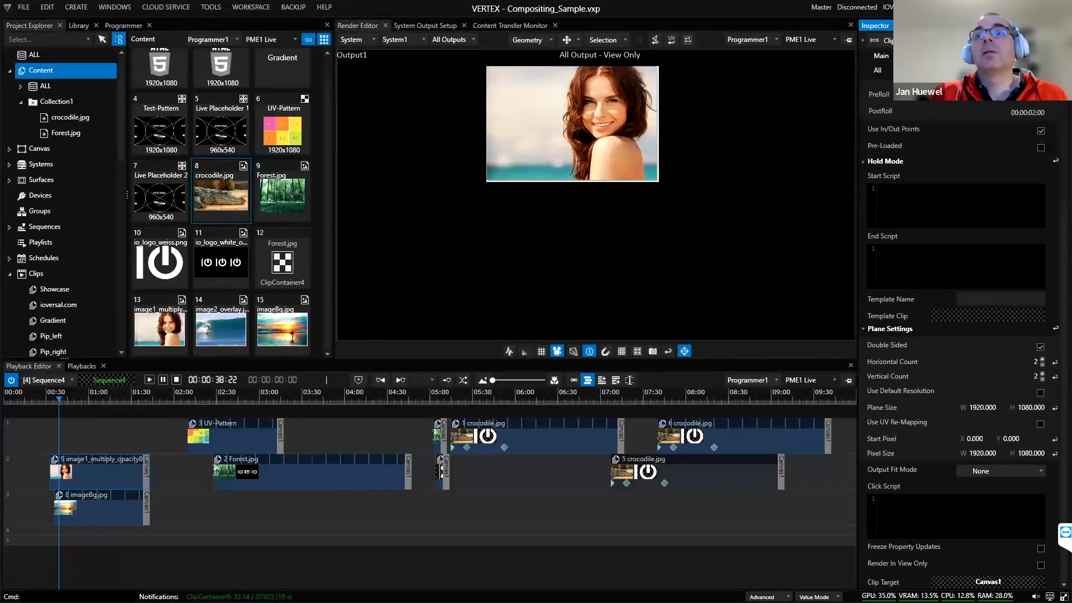
click(994, 88)
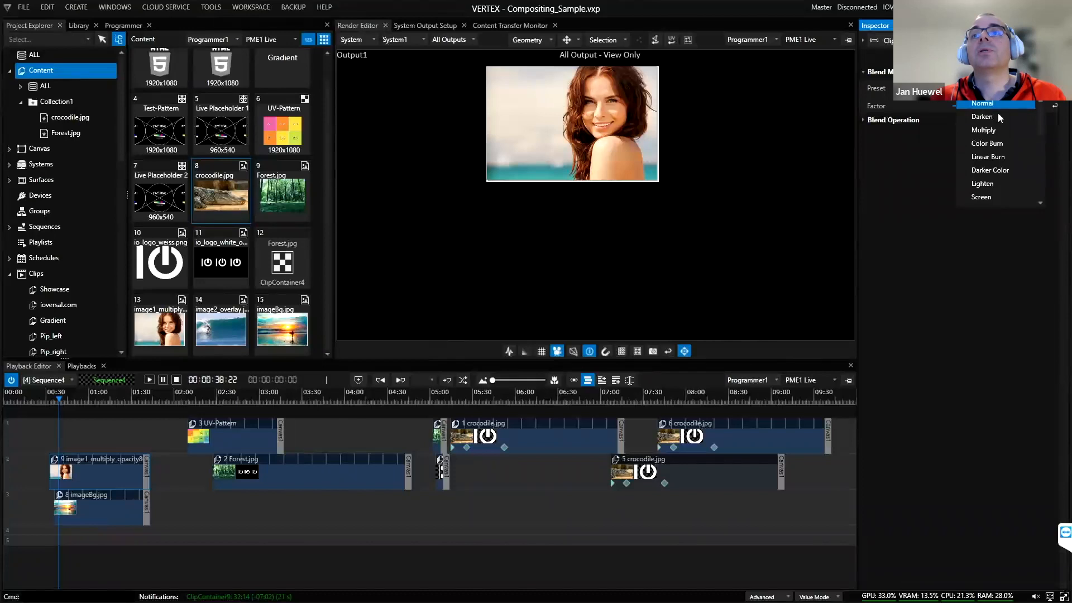
click(989, 129)
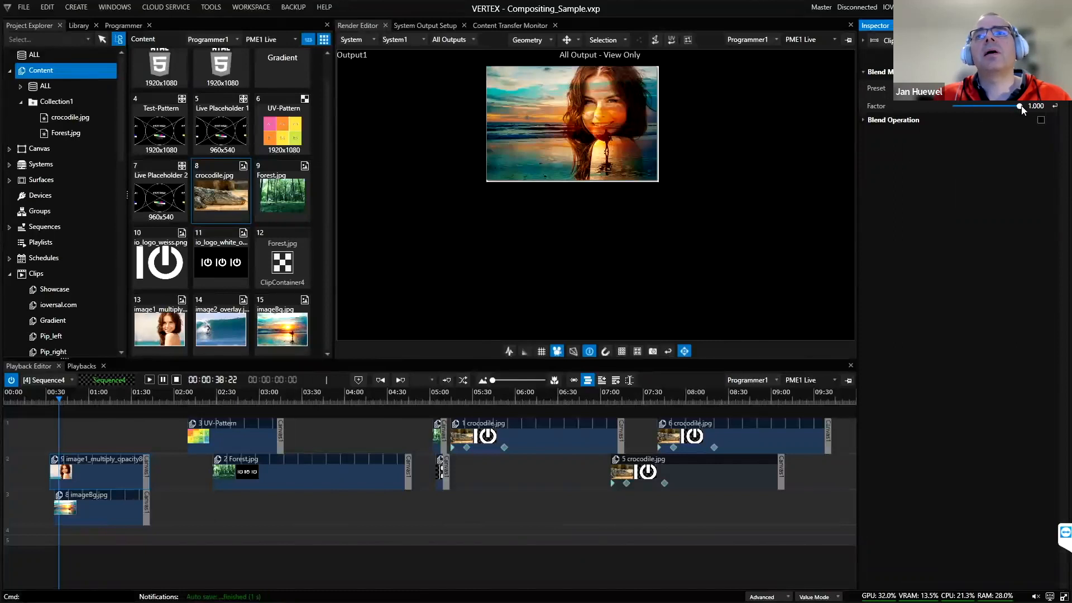
mouse_move(1020, 108)
mouse_down()
mouse_move(940, 109)
mouse_move(1028, 109)
mouse_up()
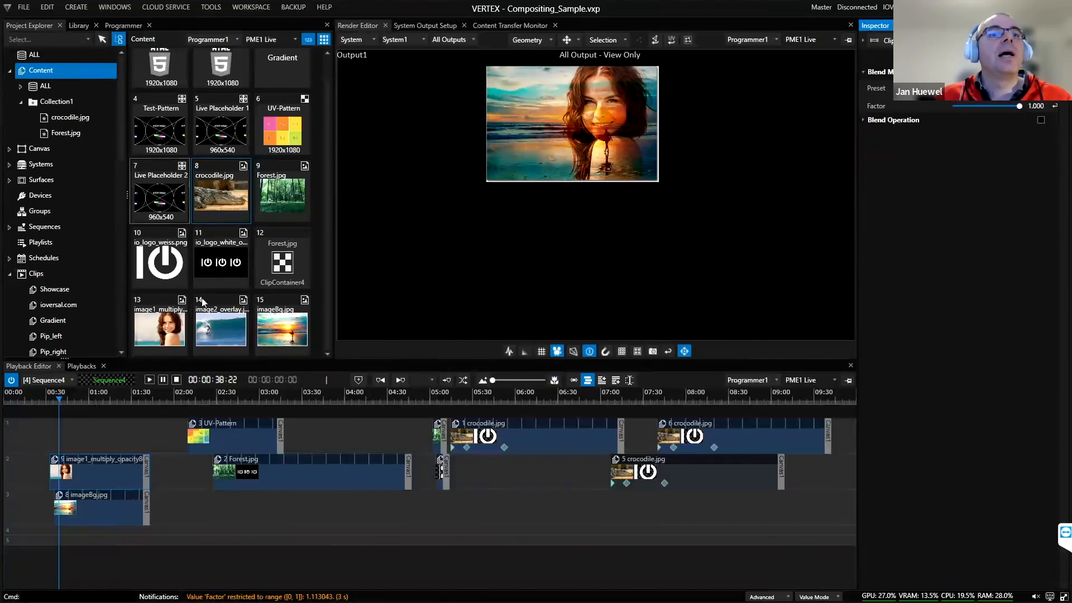
Step: Place image2_overlay.jpg on the first layer from about 00:32:14 to 01:39:22 and open its Blend Mode presets
drag(286, 331, 113, 410)
drag(59, 441, 144, 430)
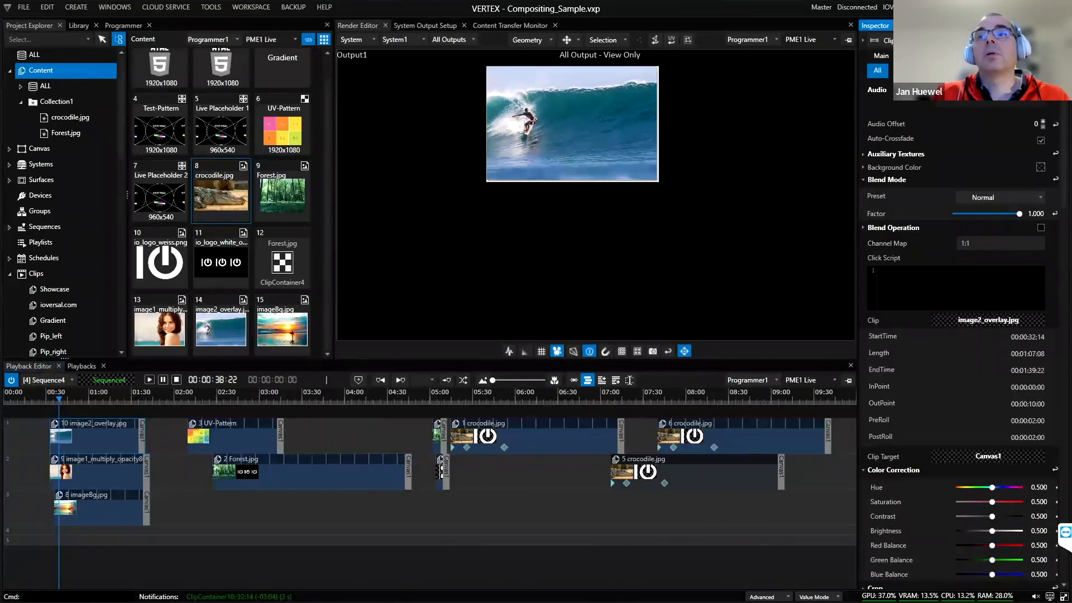
text(bl)
click(1004, 90)
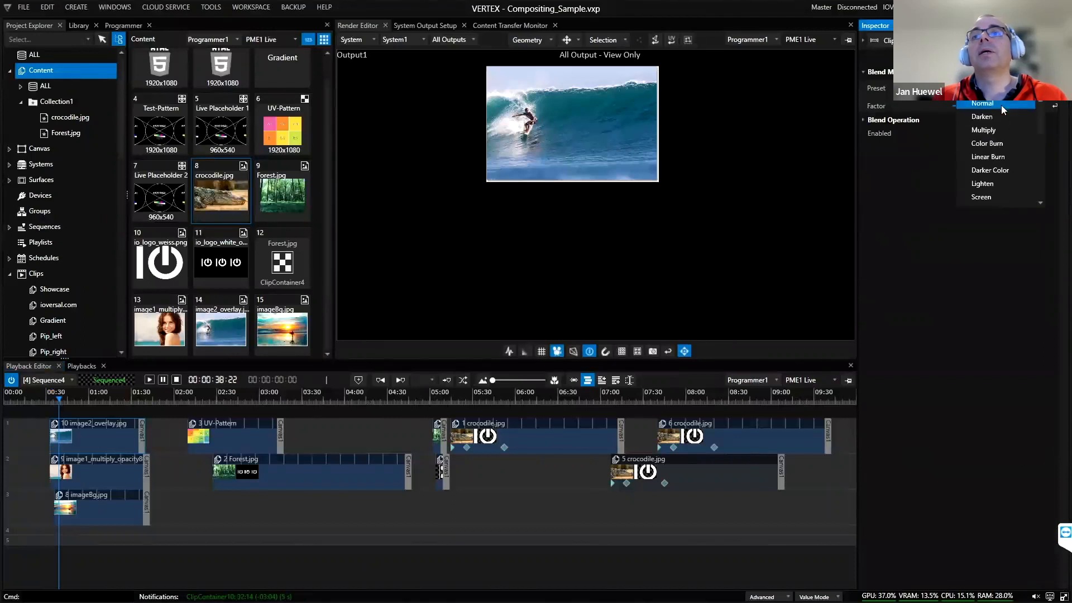
Step: Apply the Overlay blend preset to the image2_overlay.jpg clip
scroll(1041, 162, down, 3)
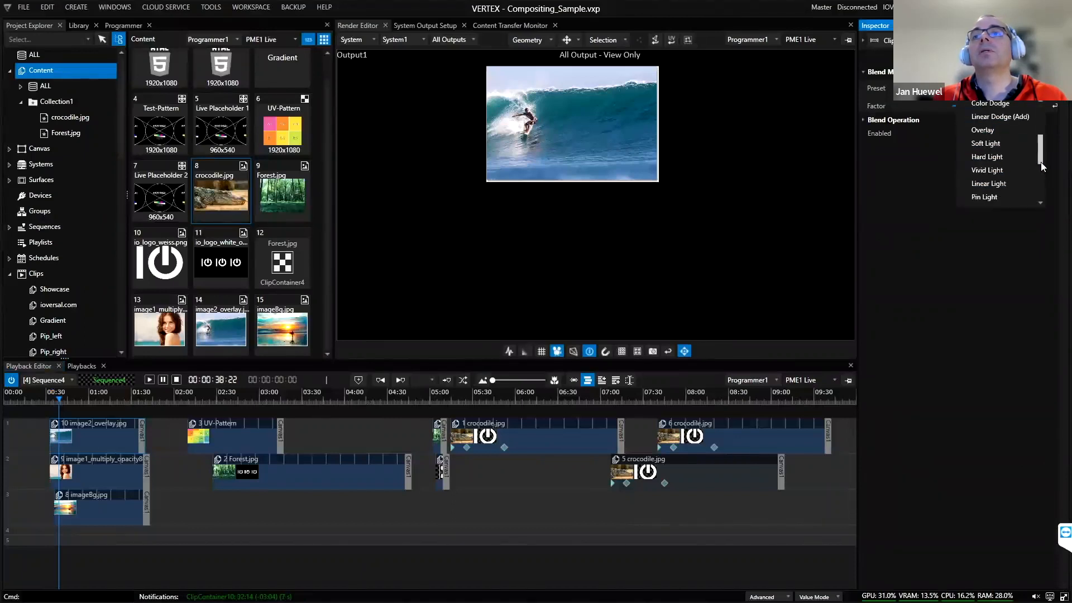
click(1022, 131)
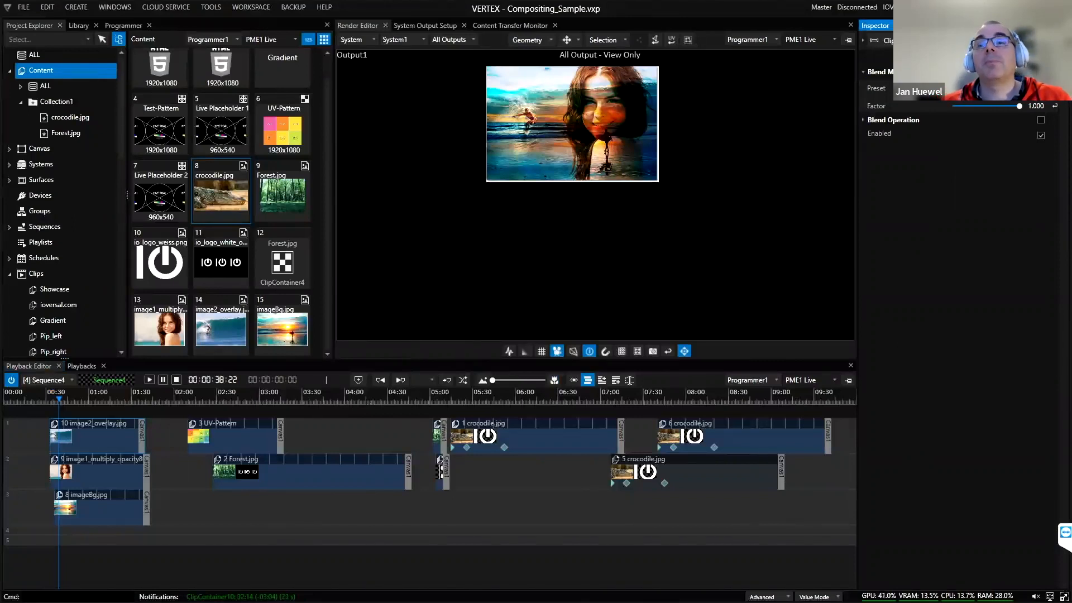
Step: Set the image2_overlay.jpg clip's blend preset back to Normal
click(999, 88)
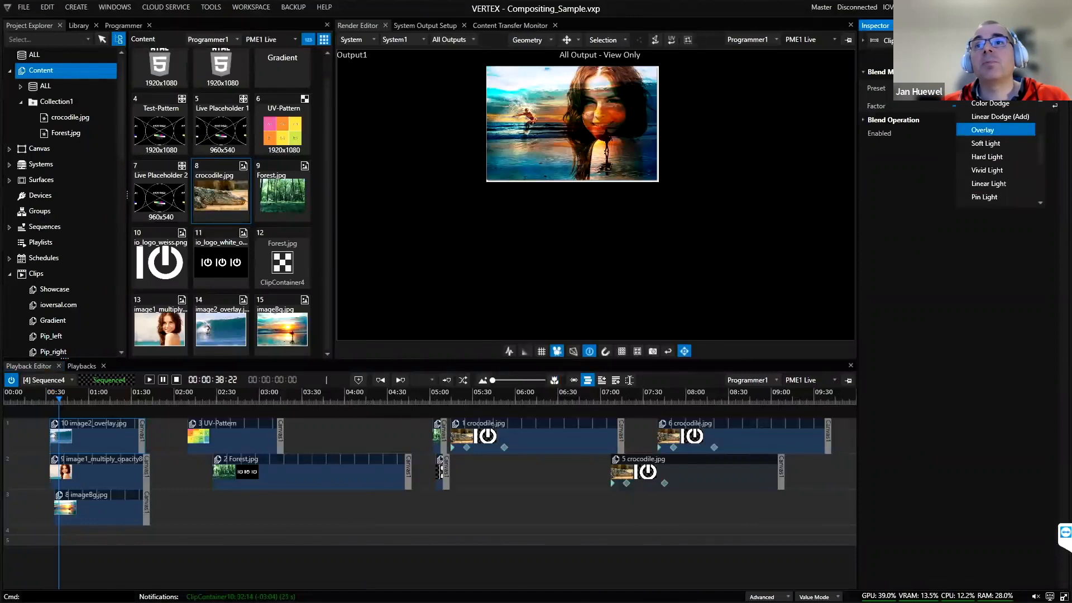
drag(1041, 150, 1042, 123)
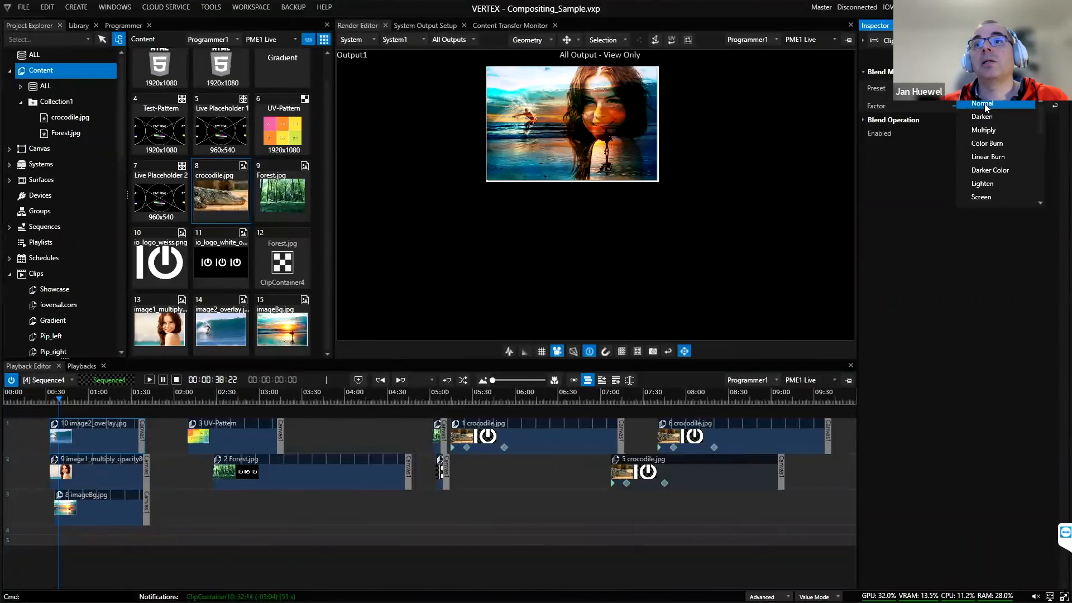
click(874, 194)
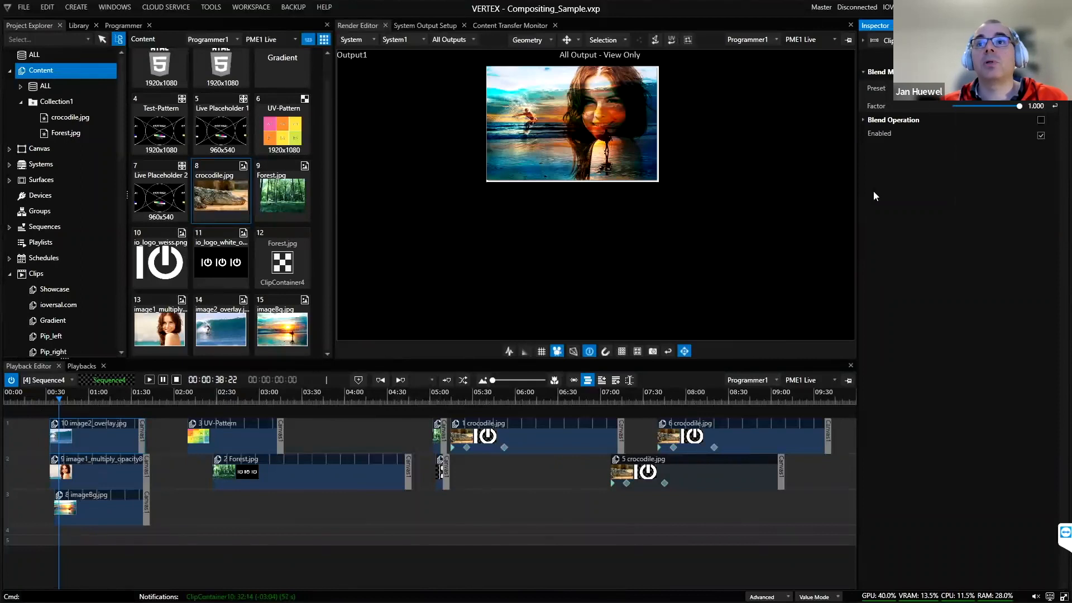
click(996, 88)
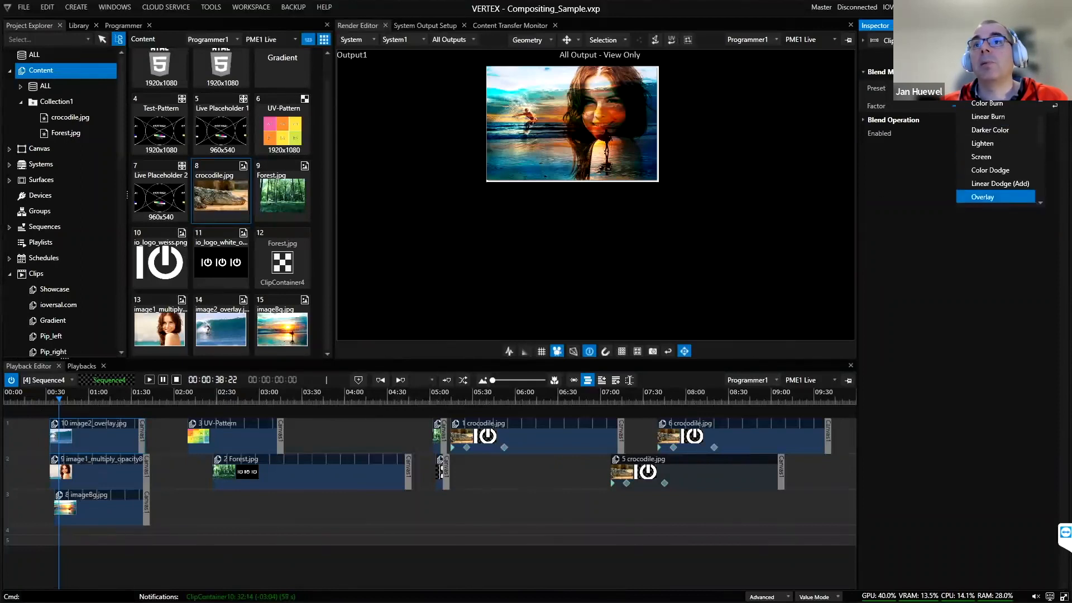
scroll(990, 105, up, 3)
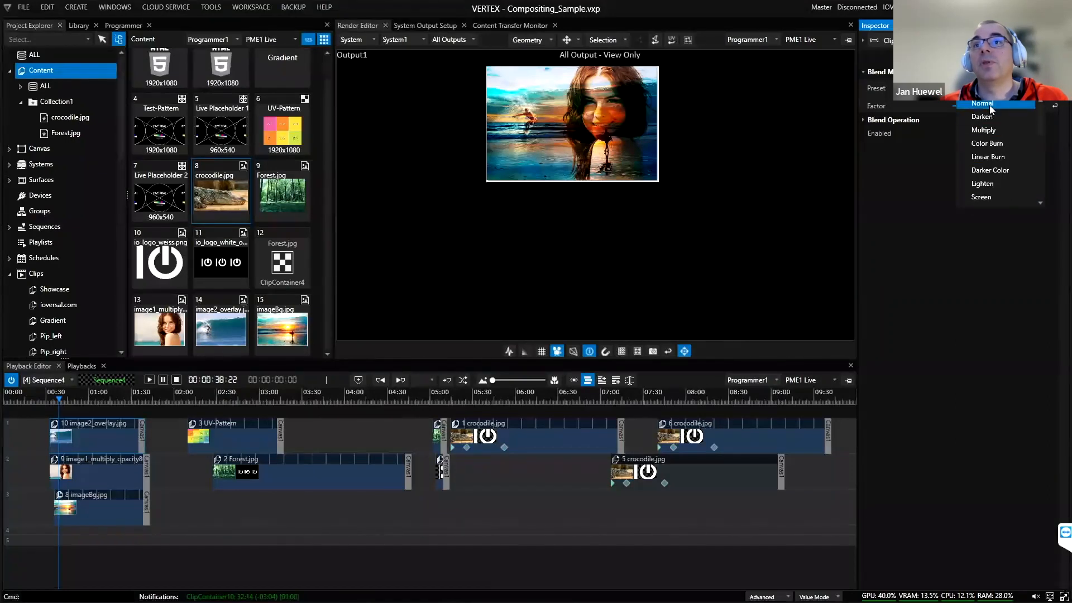
click(990, 105)
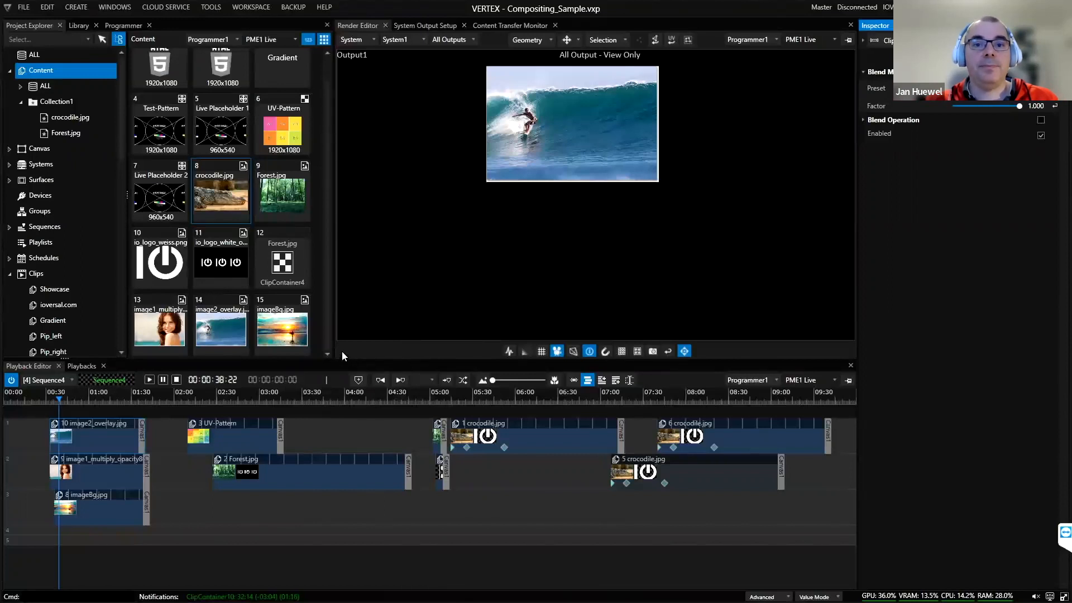
Step: Set the size of Canvas1 to 1920 by 1080
click(51, 150)
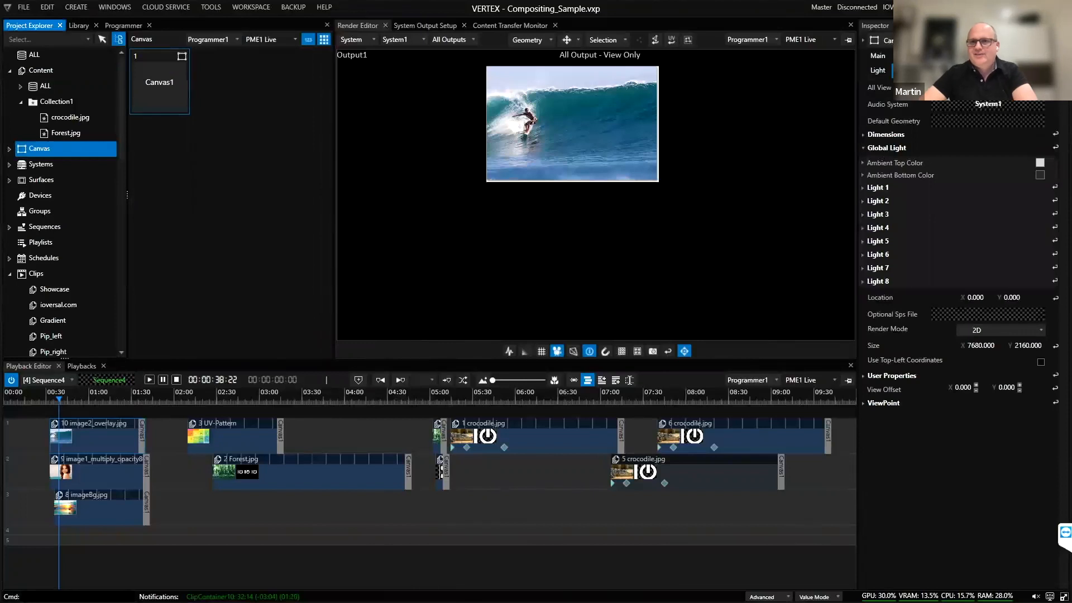
click(877, 56)
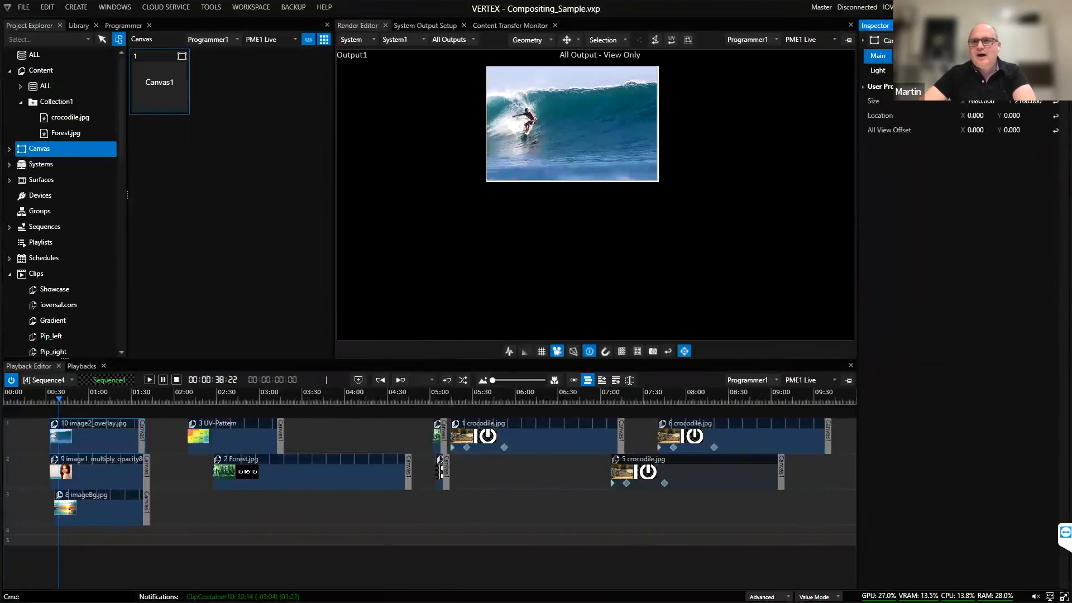
click(986, 102)
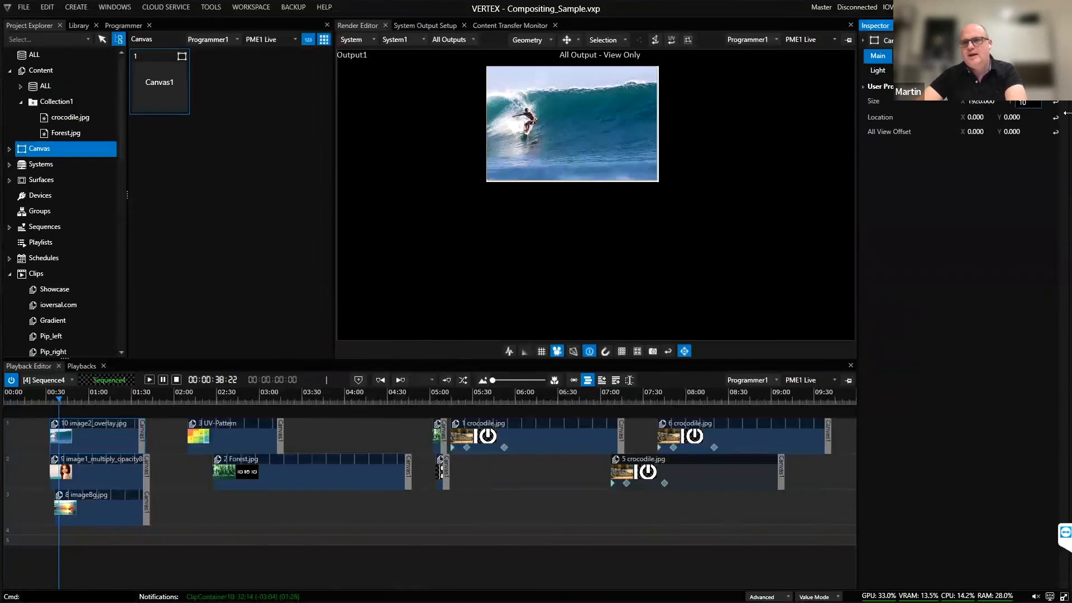
key(Return)
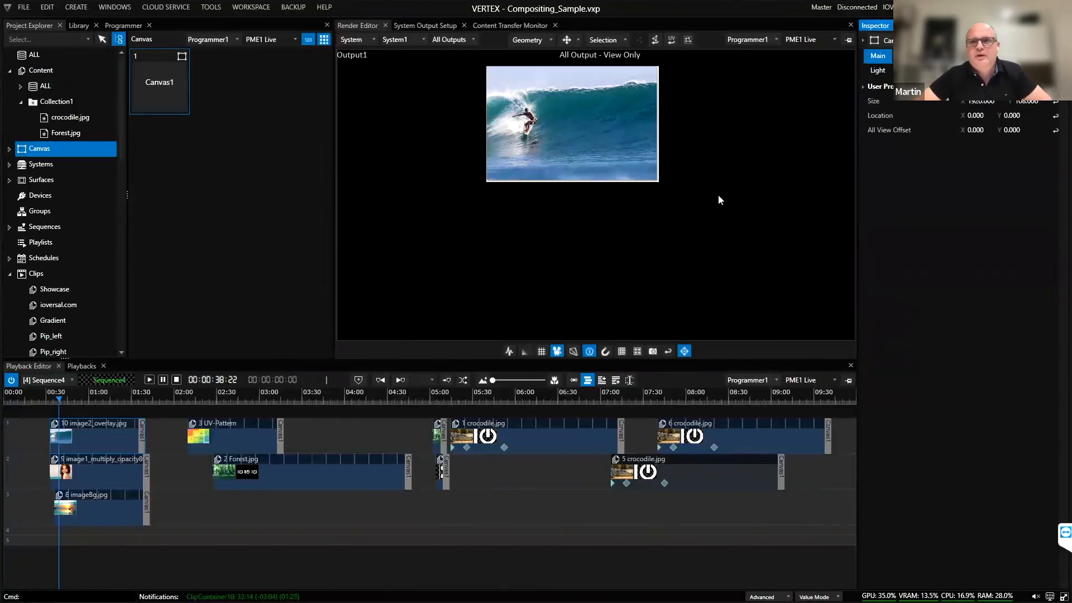
click(1029, 104)
text(10)
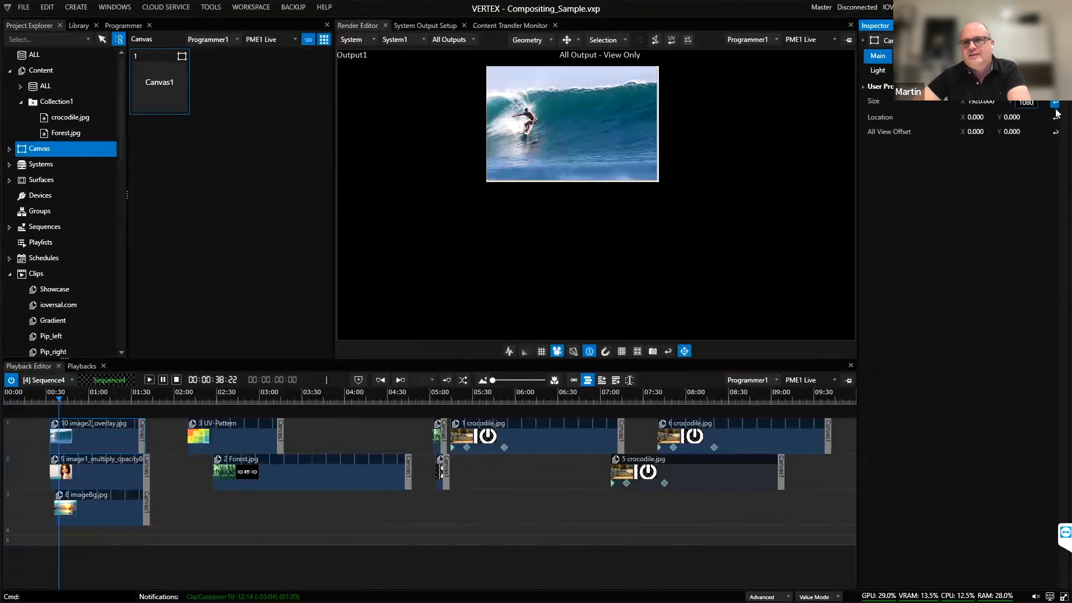
text(80)
key(Return)
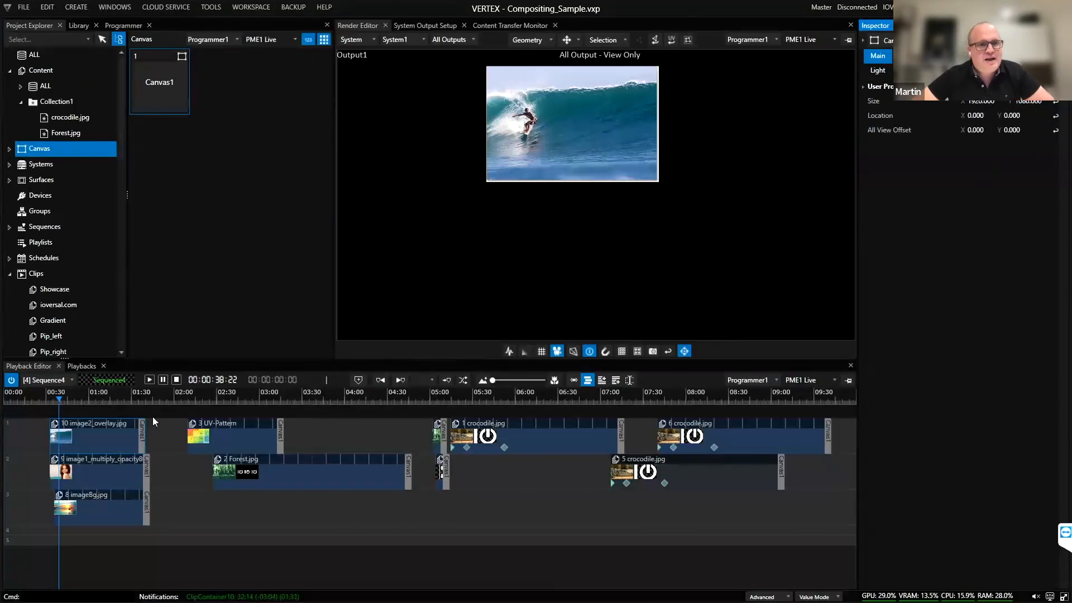
Step: Move Sequence4's playhead to about 00:00:17, ahead of the first clips, and switch the sequence off
click(27, 400)
click(12, 379)
Step: Change the Render Editor from the system output to Canvas1 and fit the canvas in the view
click(357, 39)
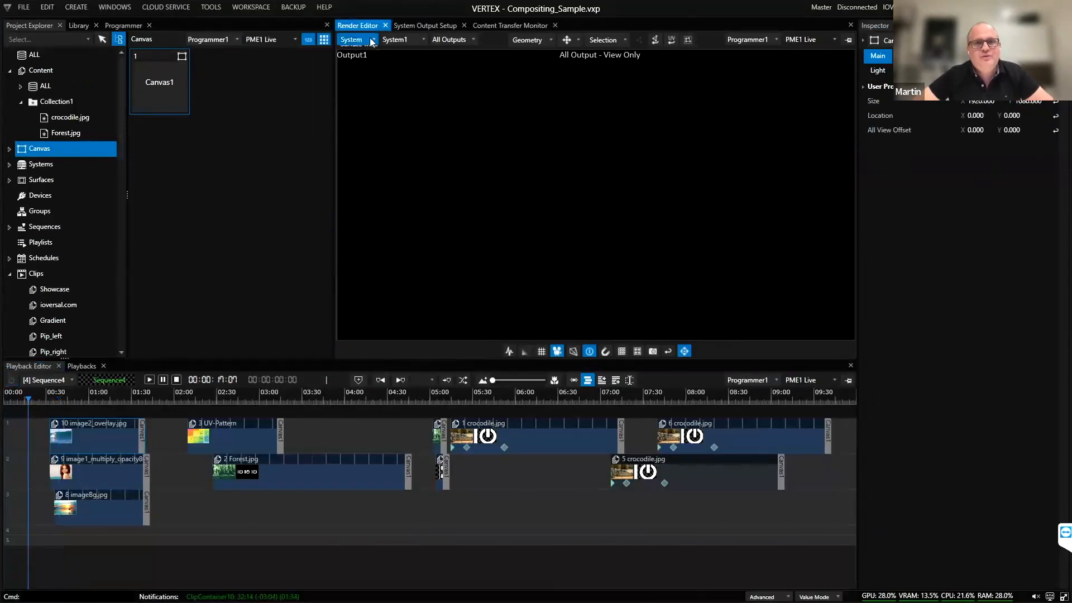
click(366, 69)
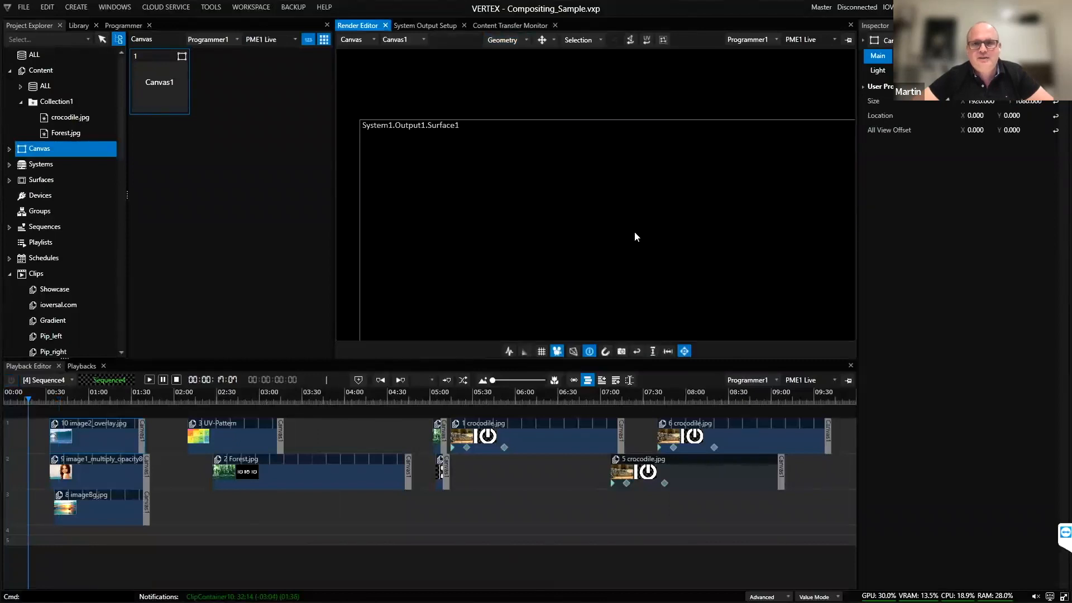
click(637, 350)
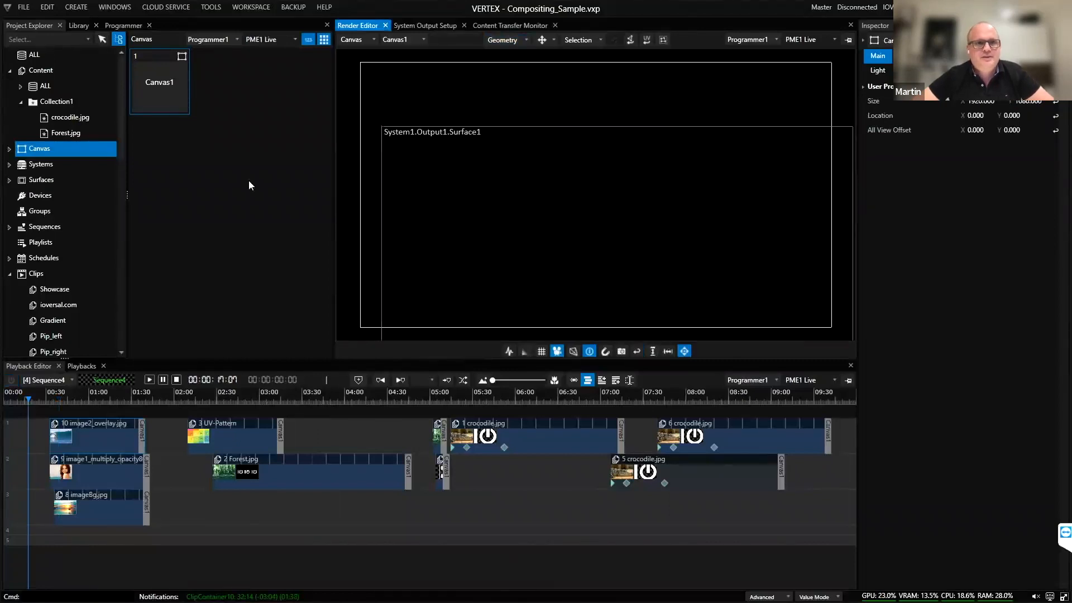
Step: Reset the canvas offset of Surface1 to its default of 0, 0 and deselect the surface
click(51, 133)
click(64, 210)
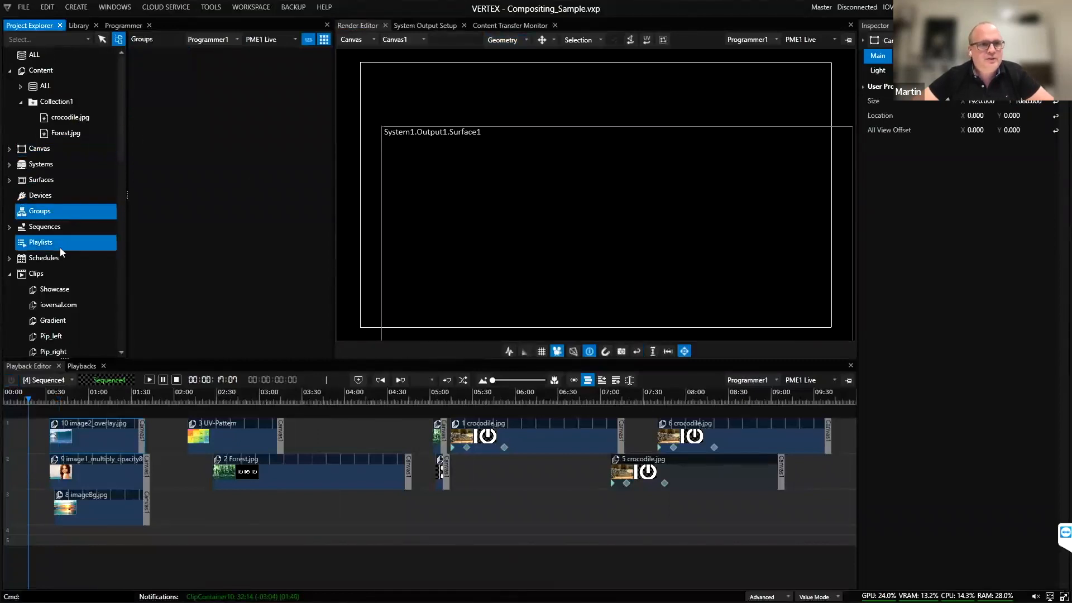
click(47, 176)
click(156, 95)
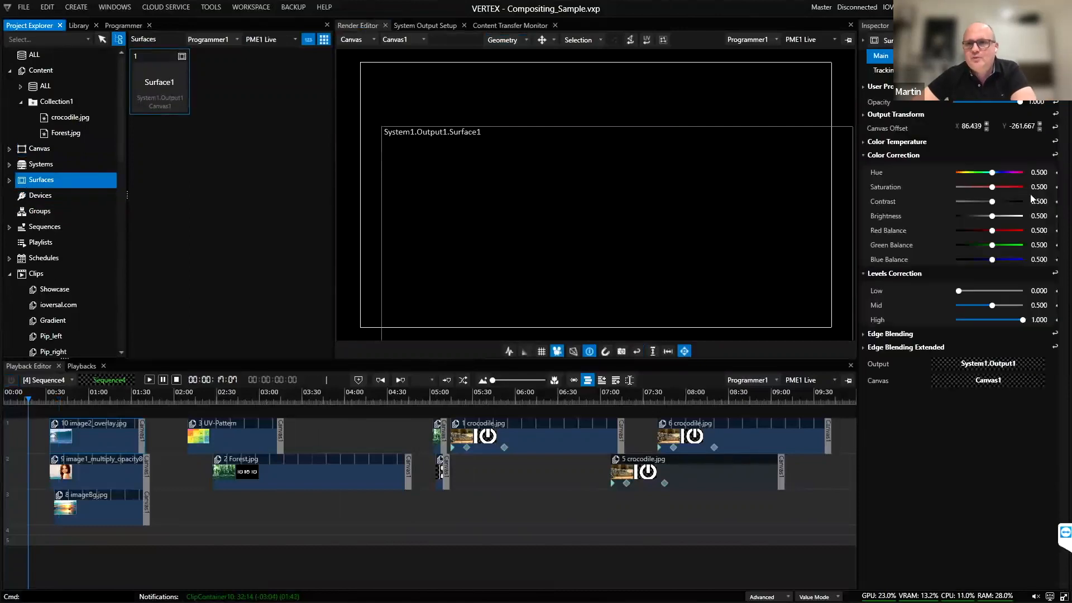
click(1056, 127)
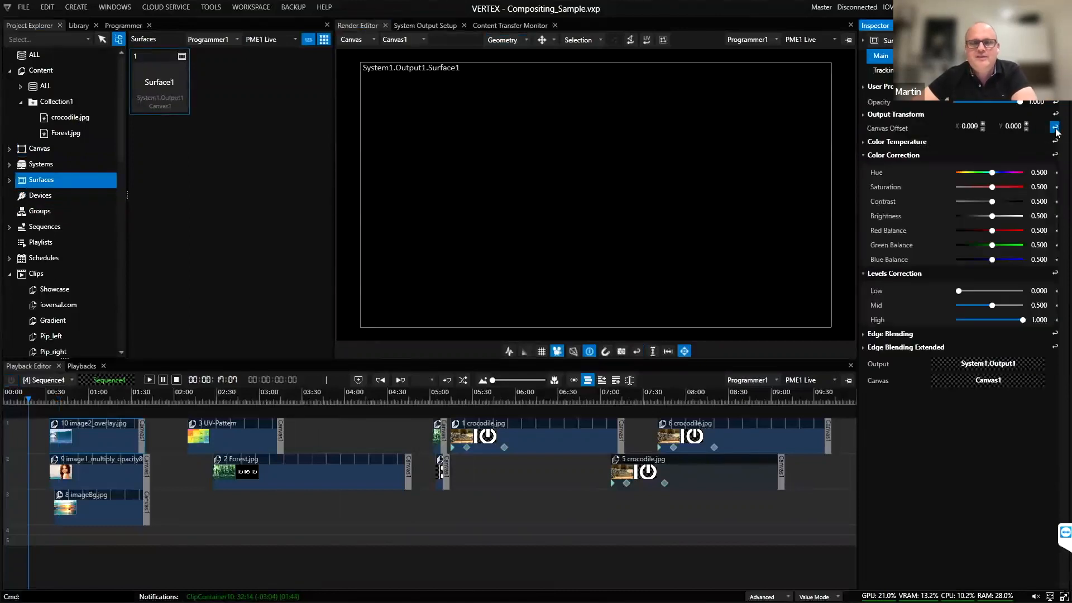
click(375, 322)
Step: Open Background Seq in the Playback Editor and move its playhead into the Gradient clip at about 02:28
click(46, 380)
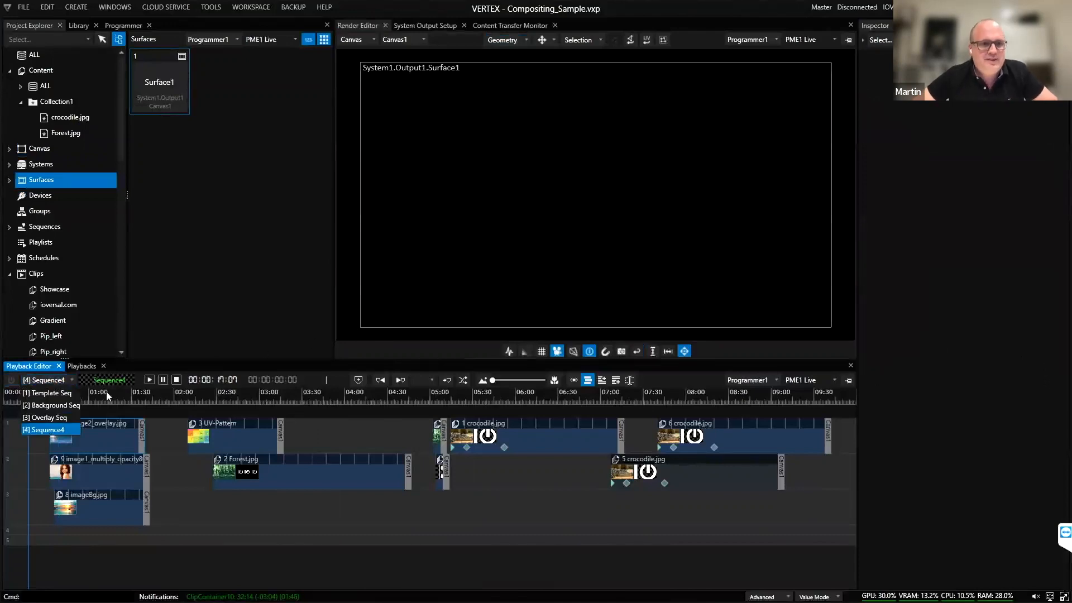
click(51, 401)
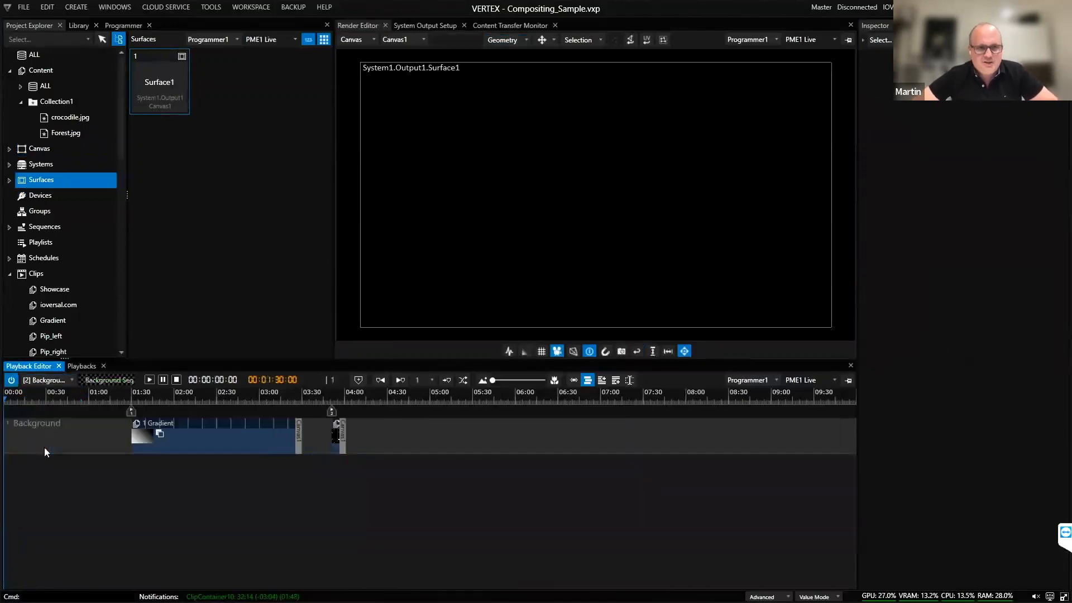
drag(179, 395, 216, 392)
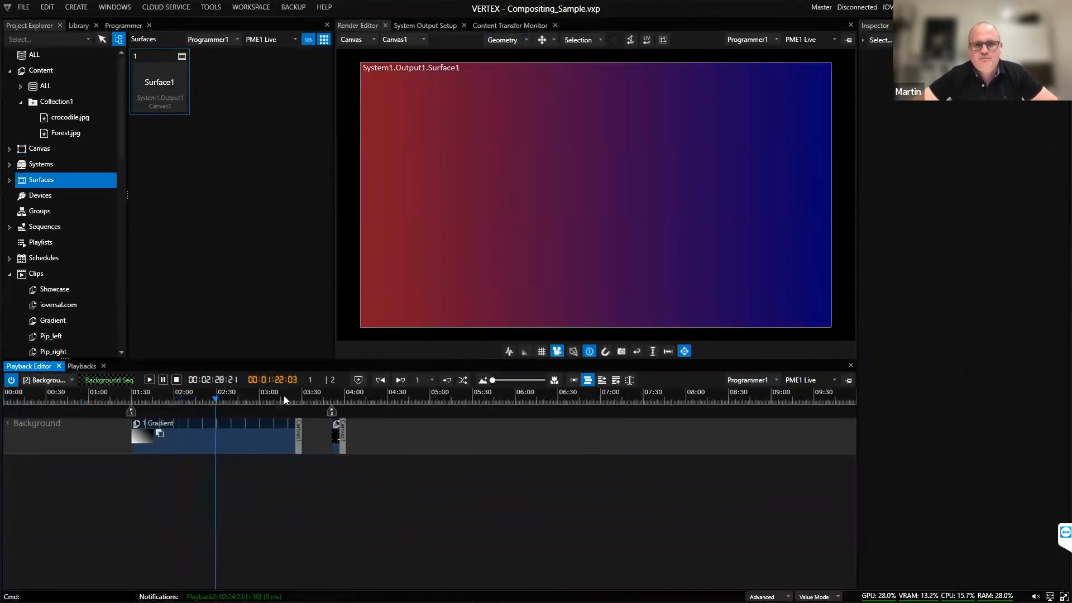
Step: Open Overlay Seq and preview its Pip Left, Pip Right and combined placeholder clips at different playhead positions
click(50, 383)
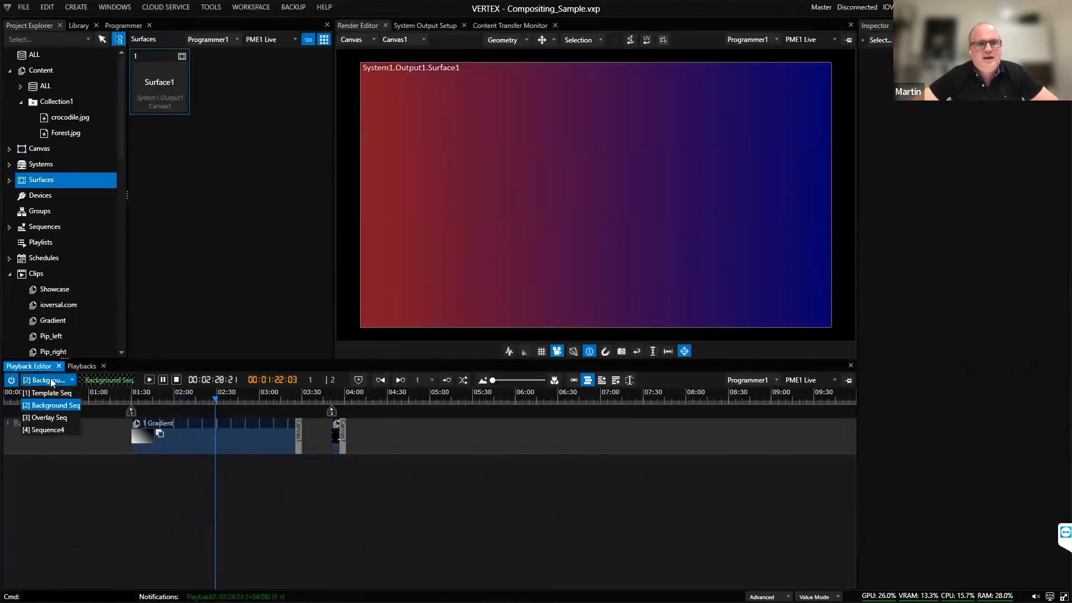
click(56, 415)
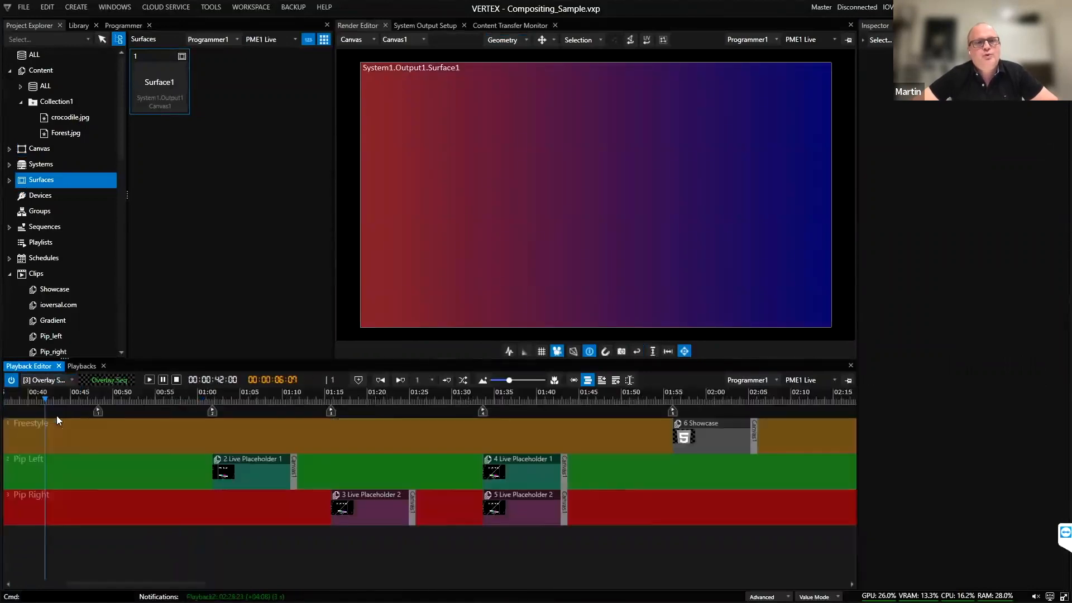
click(237, 398)
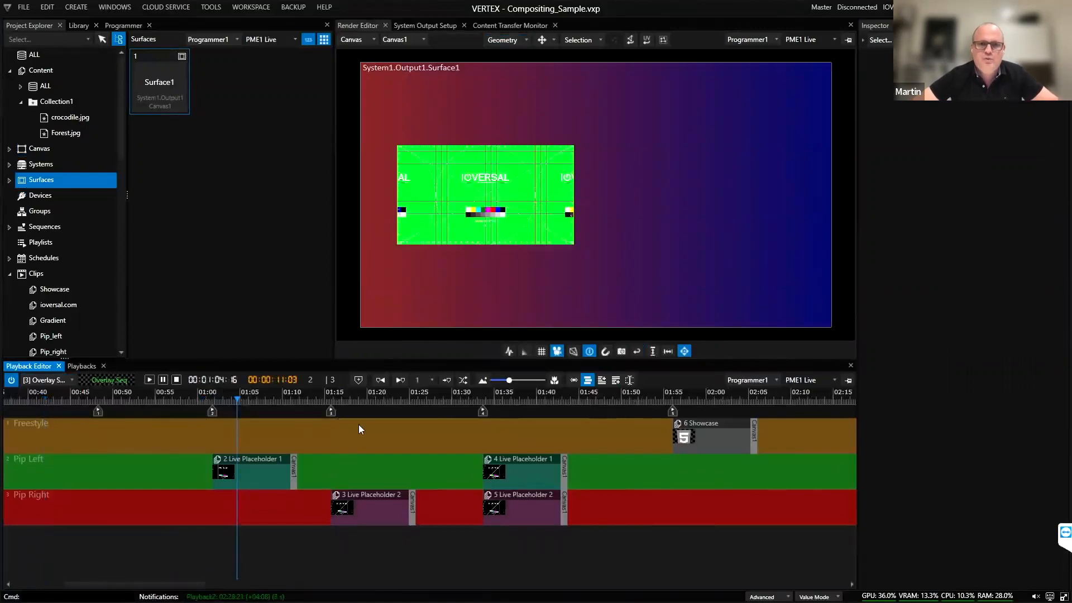
click(370, 403)
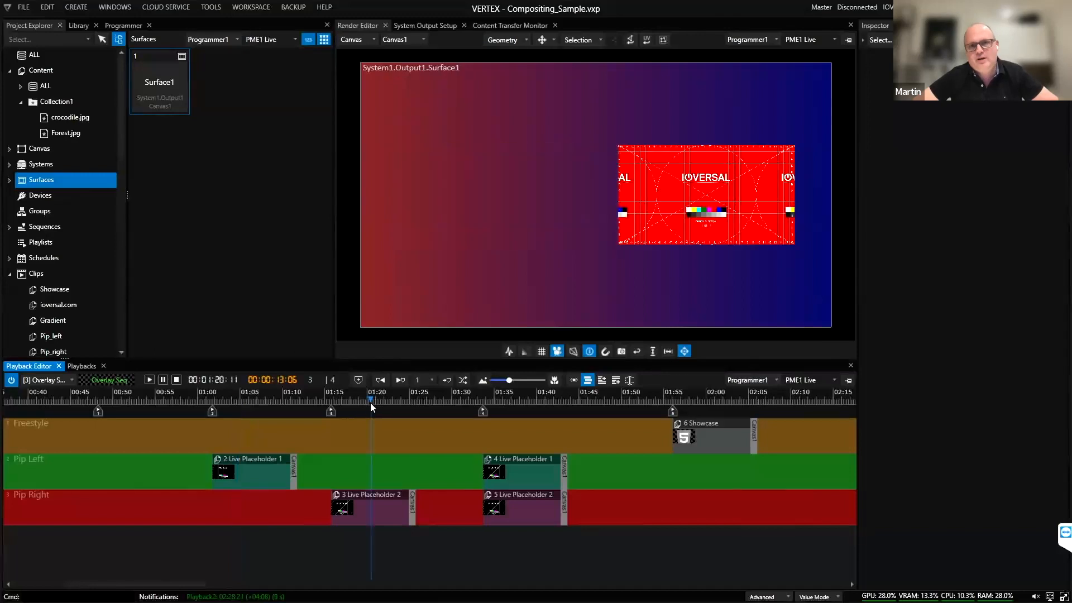
click(532, 393)
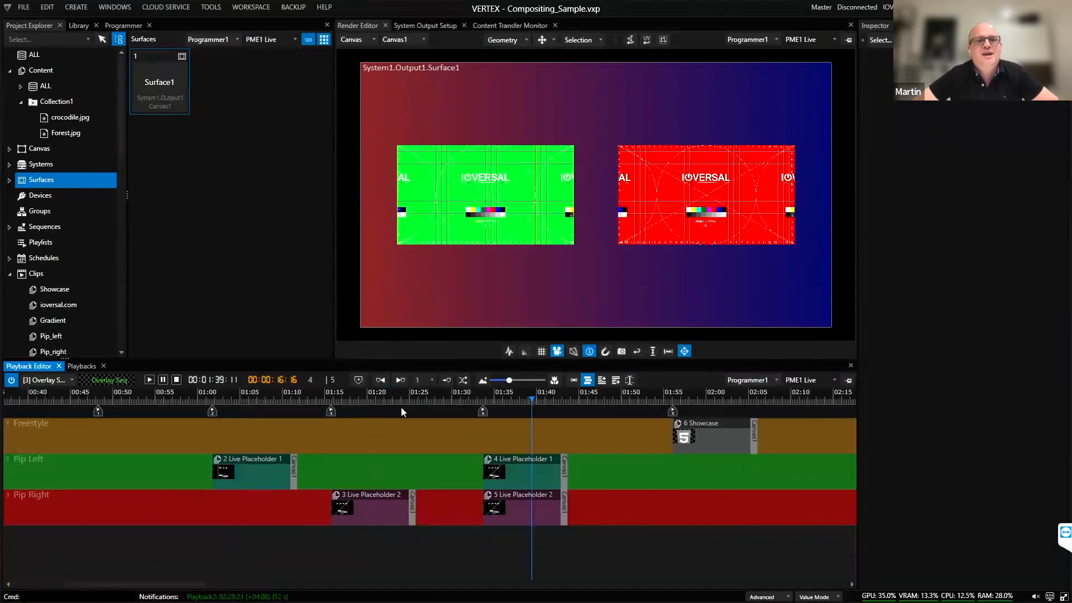
click(275, 399)
click(367, 393)
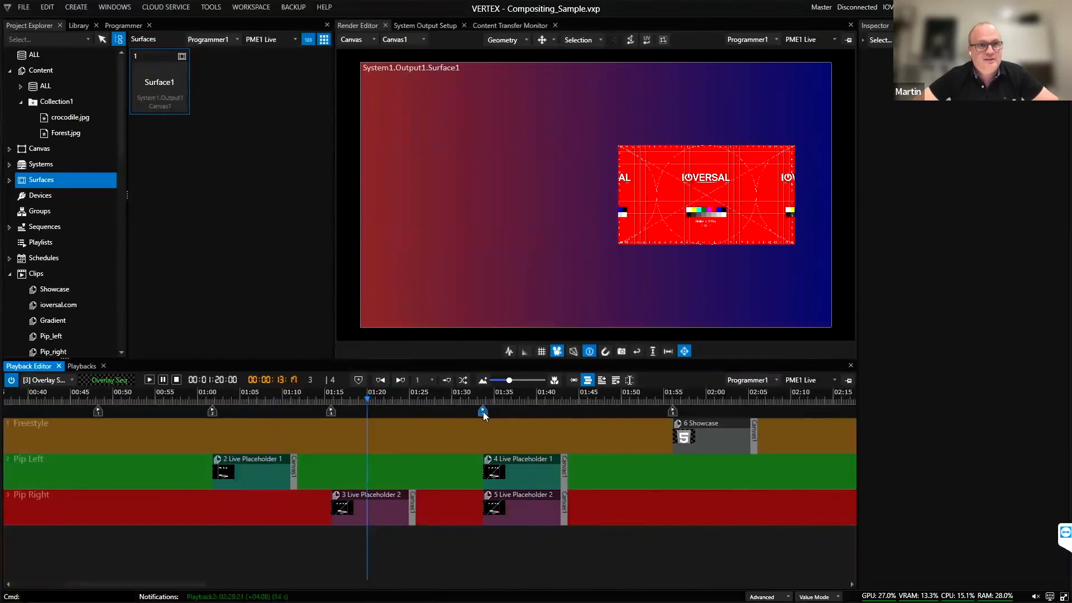
Step: List the project's content and preview both live placeholders together with Overlay Seq's playhead at about 01:41
click(65, 73)
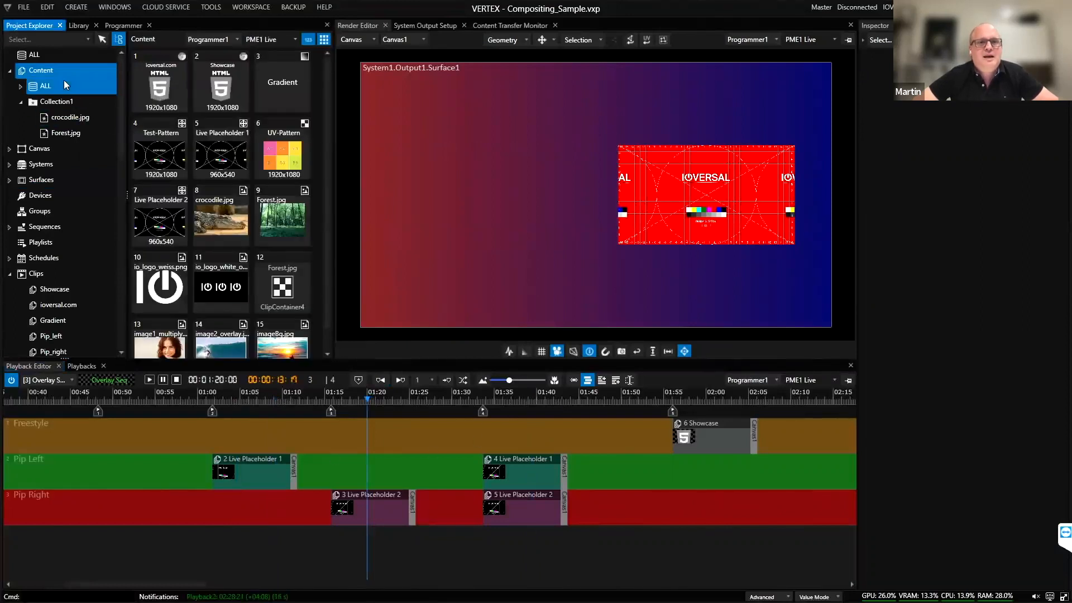
click(424, 407)
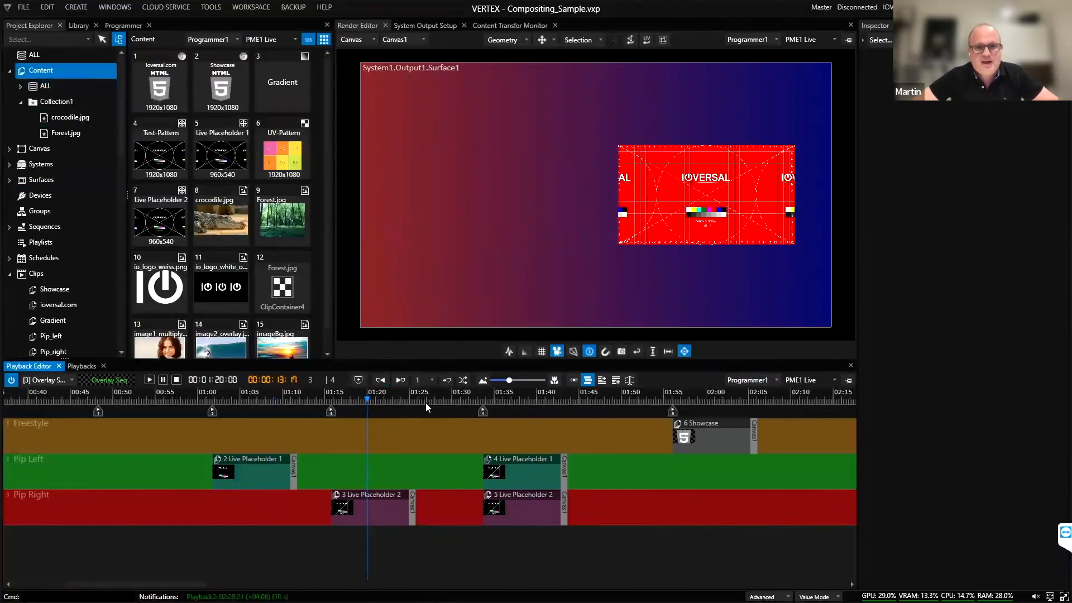
click(434, 399)
click(546, 401)
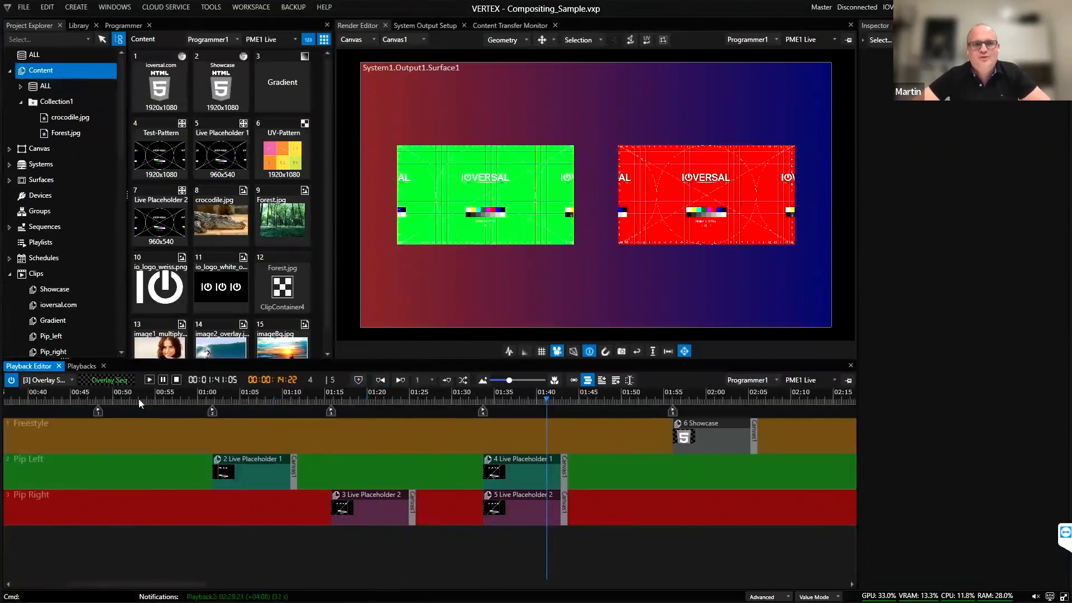
Step: Stop Overlay Seq and Background Seq so both return to the start of their timelines
click(178, 381)
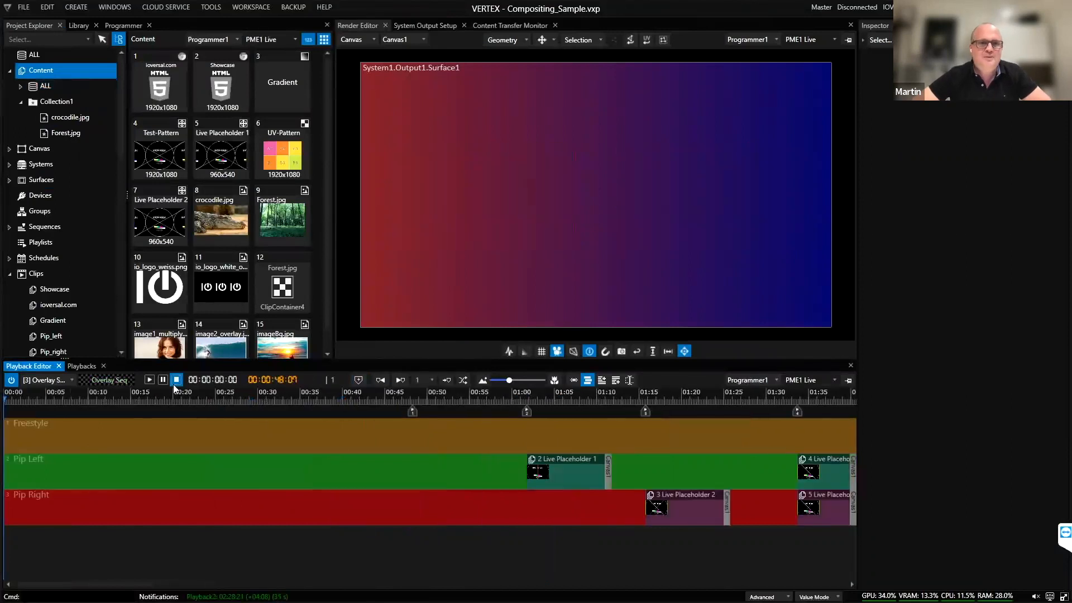
click(67, 383)
click(68, 405)
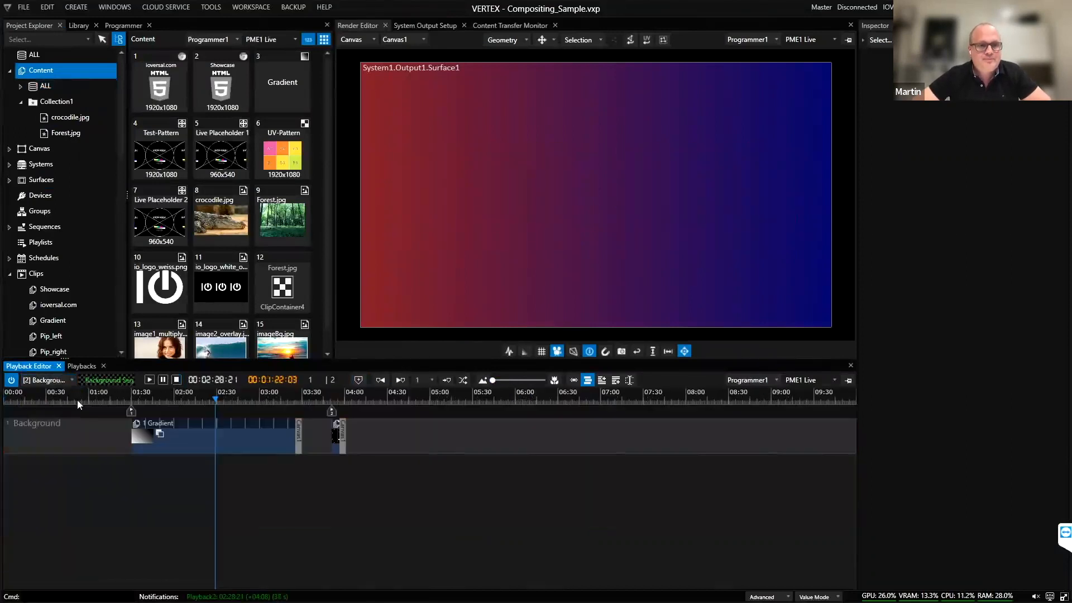
click(177, 380)
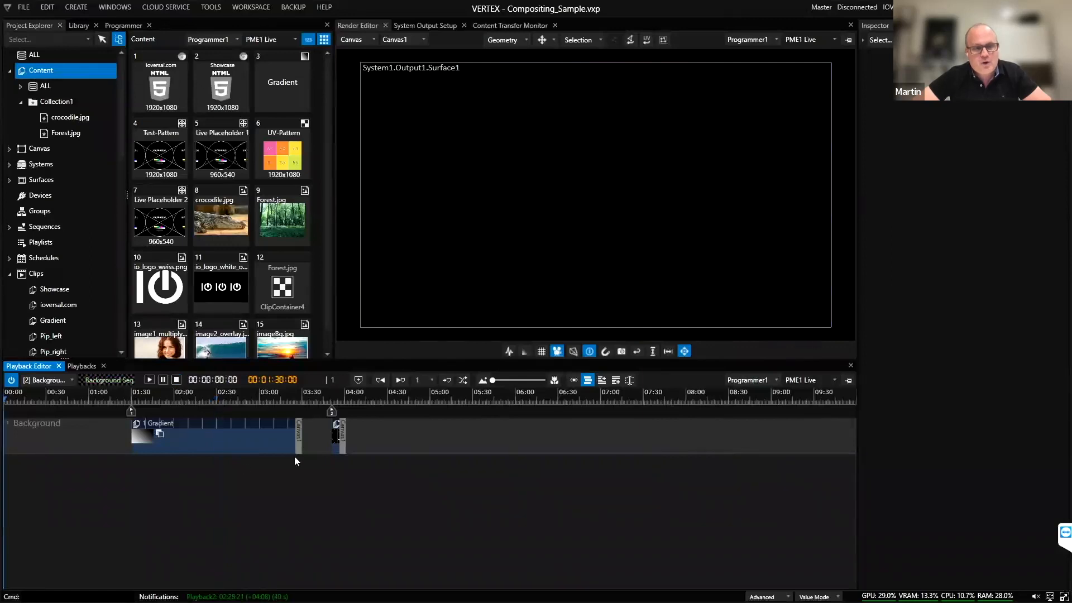
Step: Open Template Seq, activate it, and preview its Background clip with the playhead at about 01:24
click(50, 381)
click(44, 394)
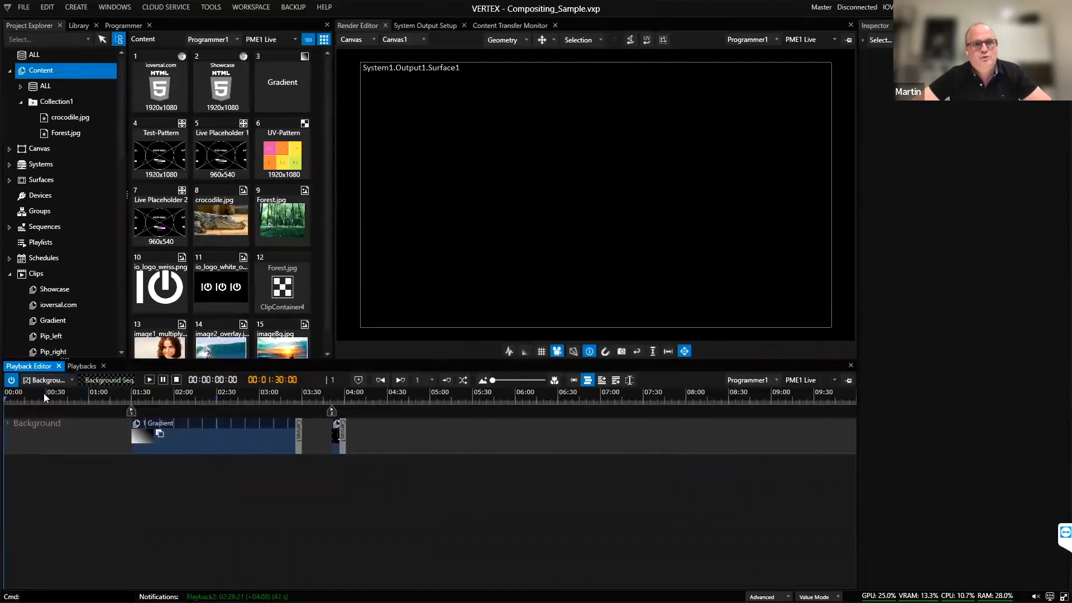
click(11, 381)
scroll(132, 402, up, 5)
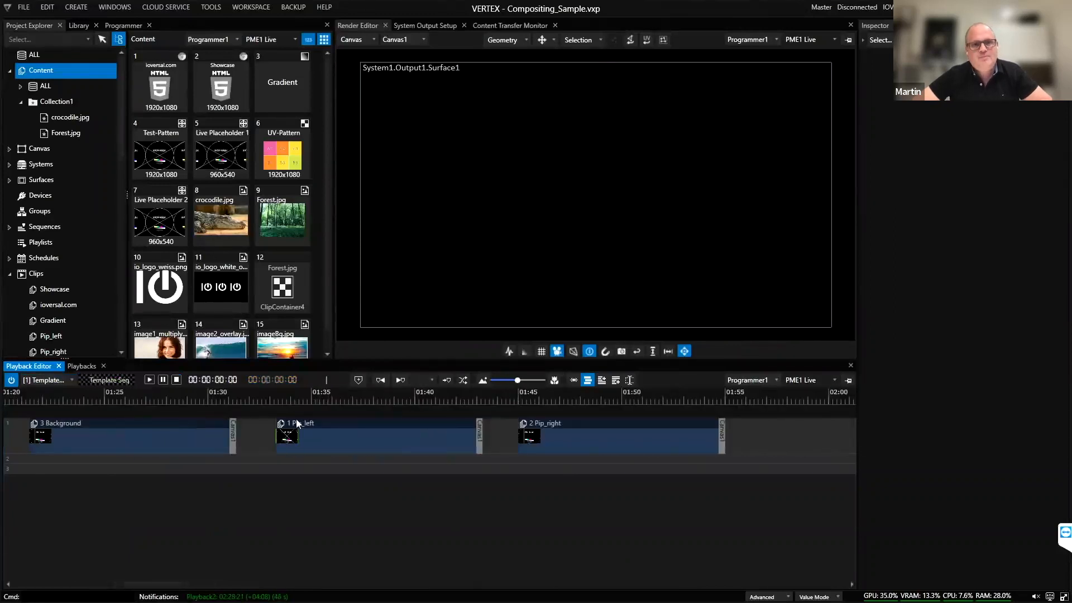
scroll(321, 428, down, 2)
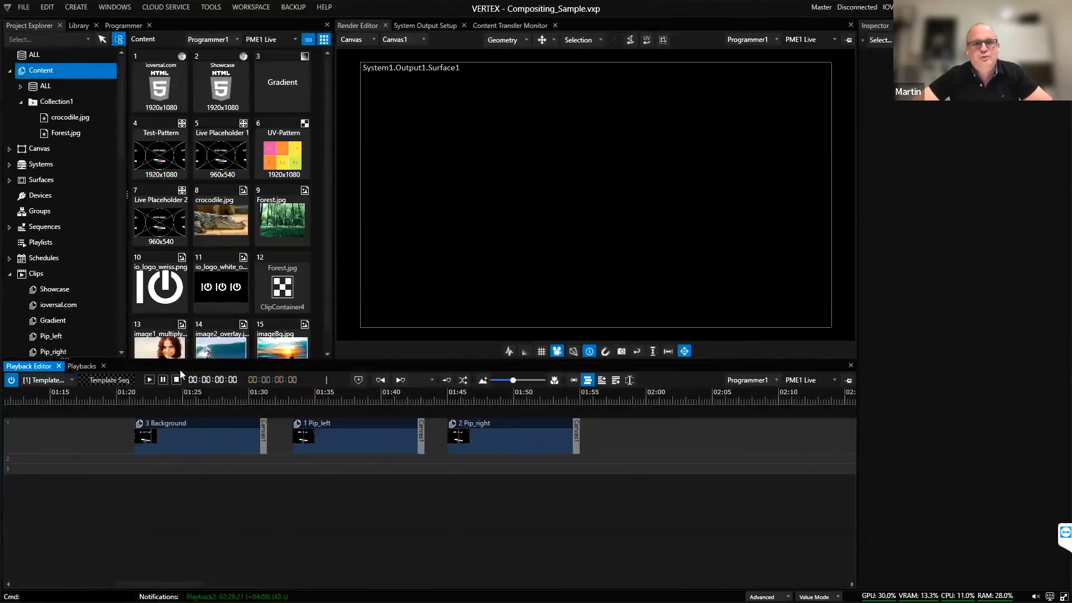
click(178, 393)
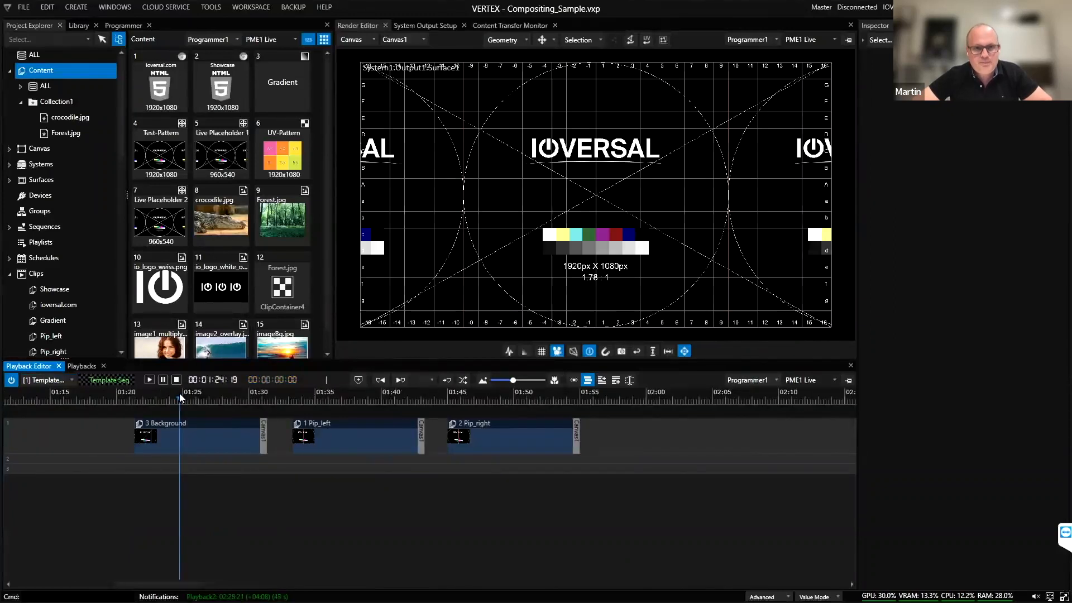
Step: Preview the Pip_left clip in Template Seq at about 01:37 and set its scale to 0.900
click(344, 400)
click(339, 434)
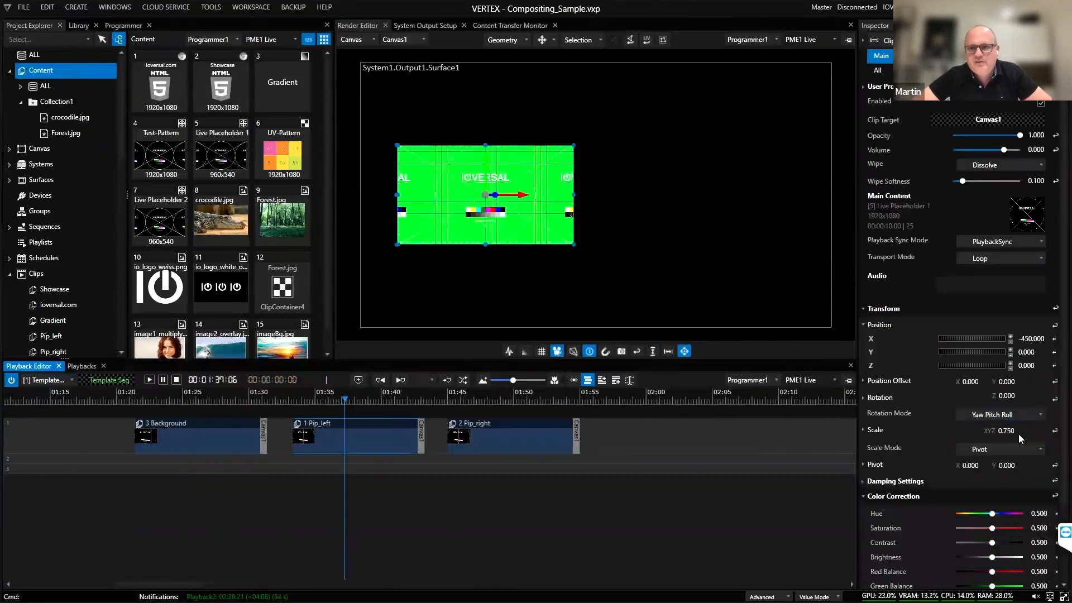
mouse_move(1010, 433)
mouse_down()
mouse_move(1008, 411)
mouse_move(1013, 425)
mouse_up()
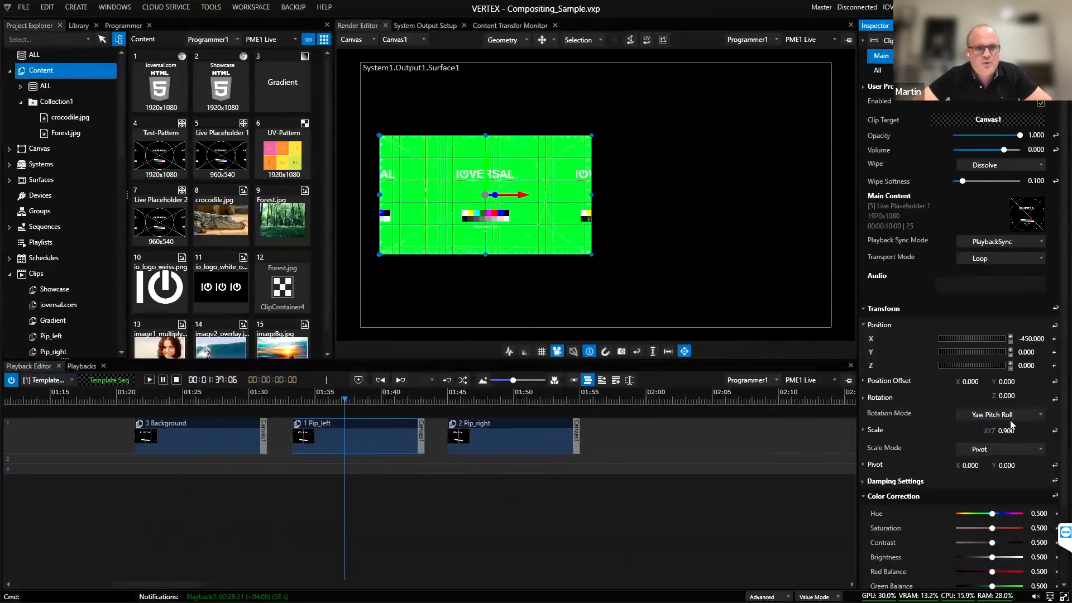
Step: Place the UV-Pattern content in Template Seq after Pip_right, starting at about 01:57, and select the new clip
click(287, 156)
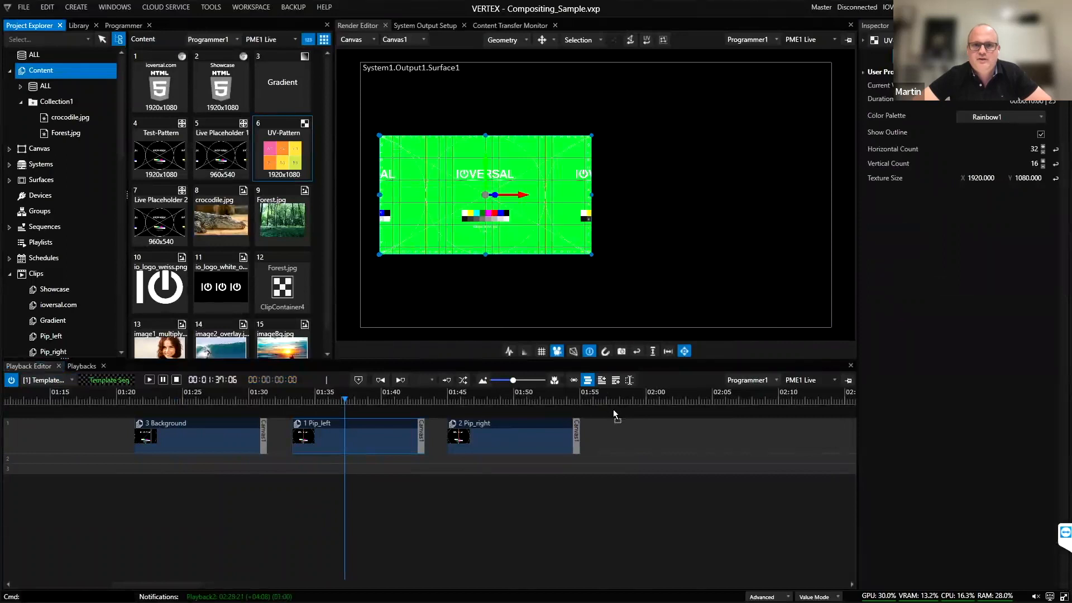
drag(614, 410, 658, 432)
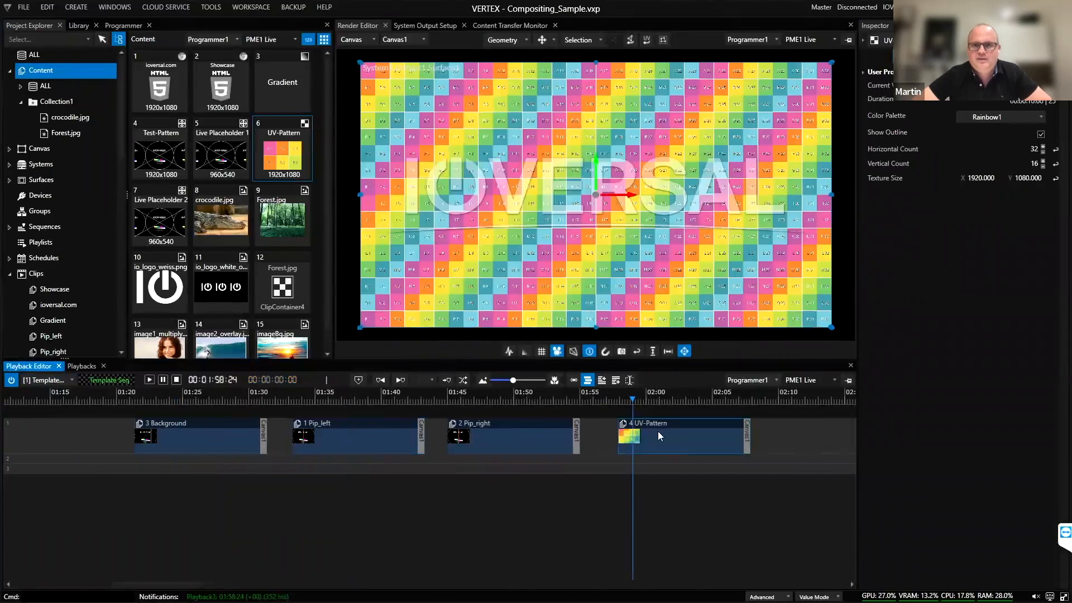
click(658, 432)
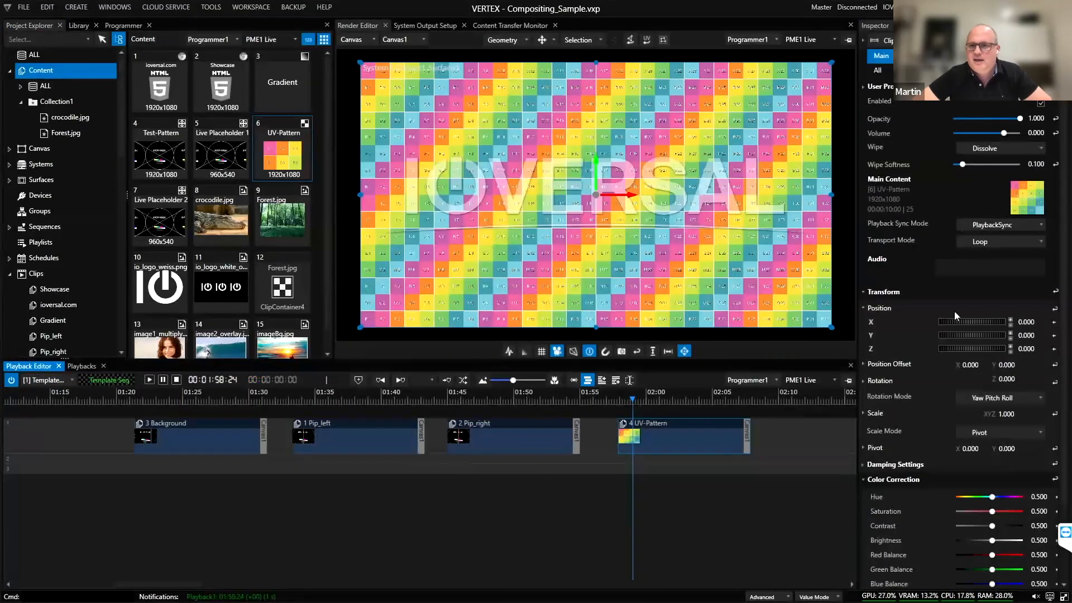
Step: Reduce the displayed properties to Standard and set the UV-Pattern clip's Z rotation to 90
click(786, 595)
click(786, 575)
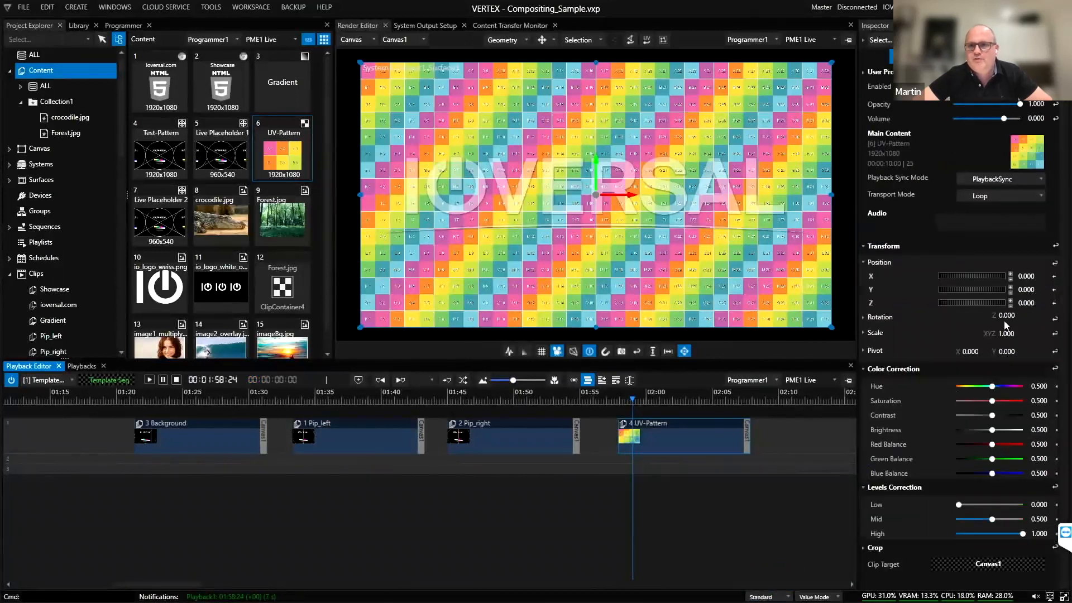
click(1007, 316)
text(90)
key(Return)
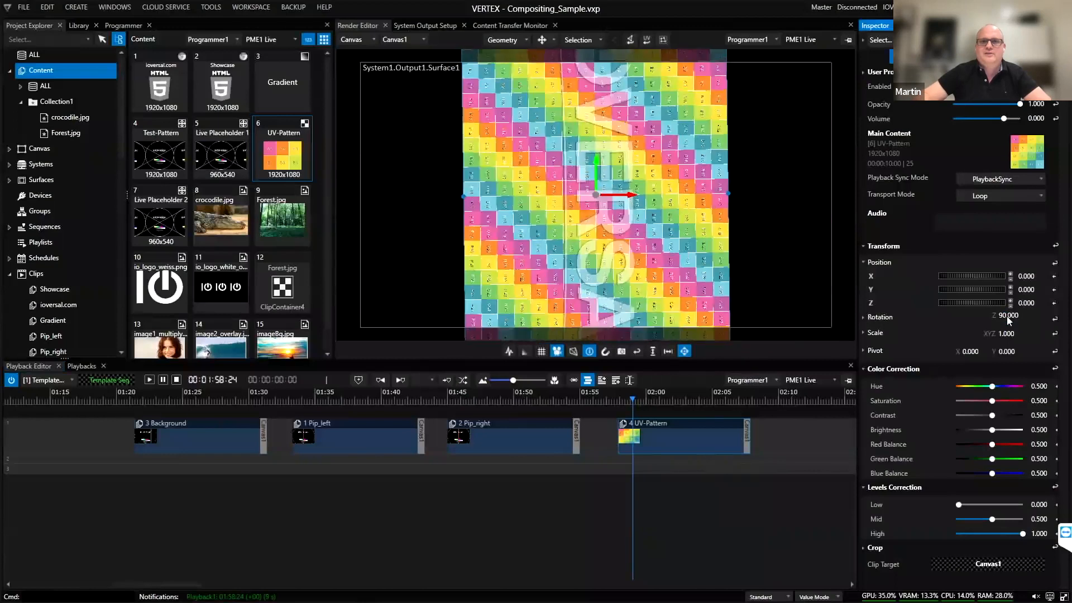
Step: Scale the UV-Pattern clip uniformly to 0.420 and rename it martinstest
click(1006, 334)
text(0.62)
key(Return)
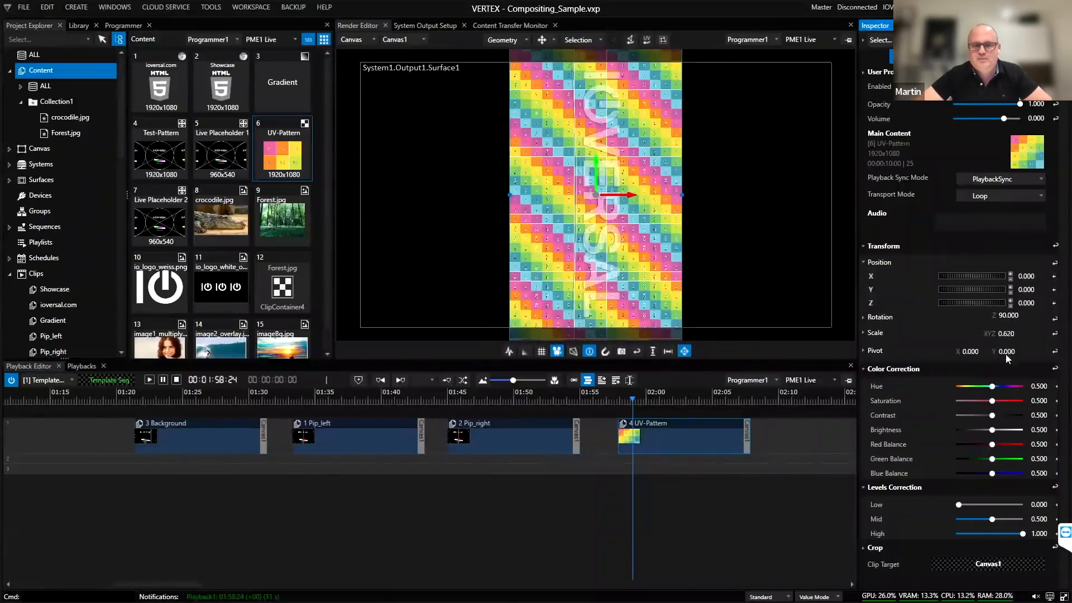
drag(1007, 355, 1003, 364)
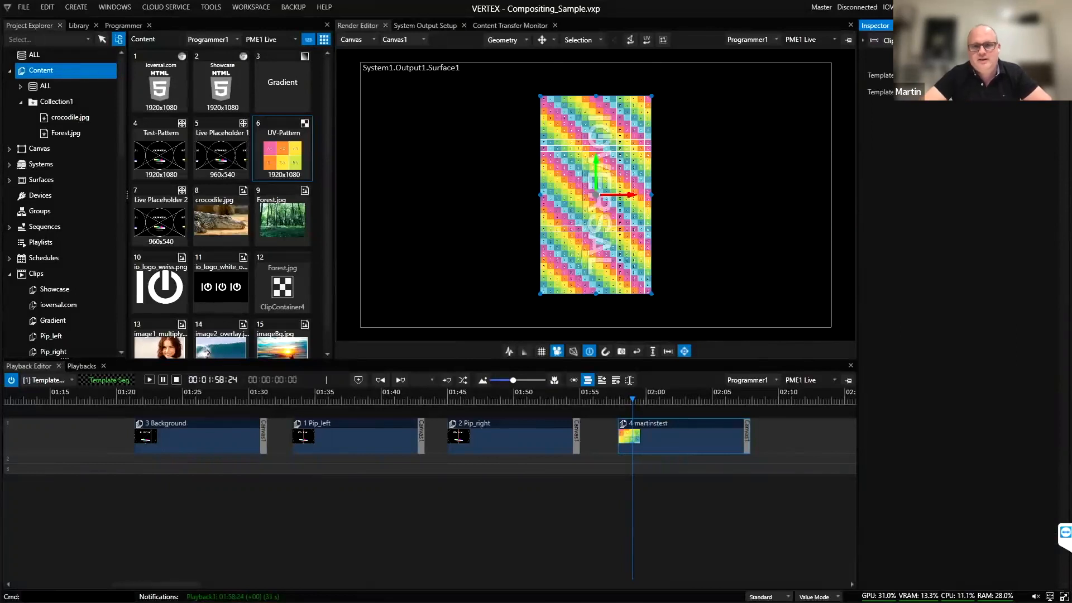
click(652, 520)
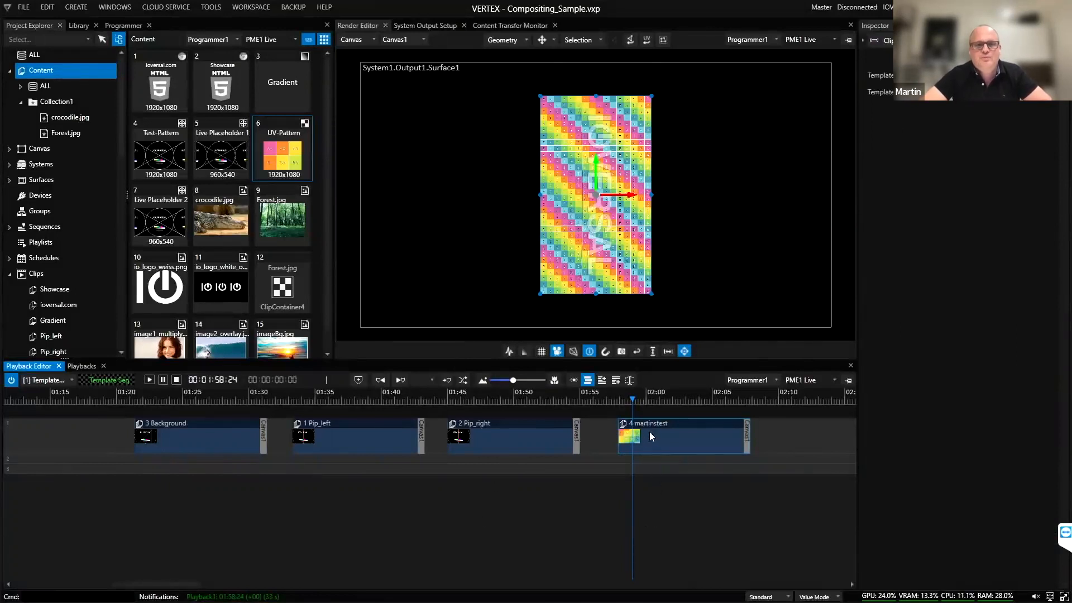
Step: Move Template Seq's playhead ahead of its clips to about 01:17, deactivate the sequence, and open Overlay Seq
click(88, 412)
click(12, 382)
click(63, 382)
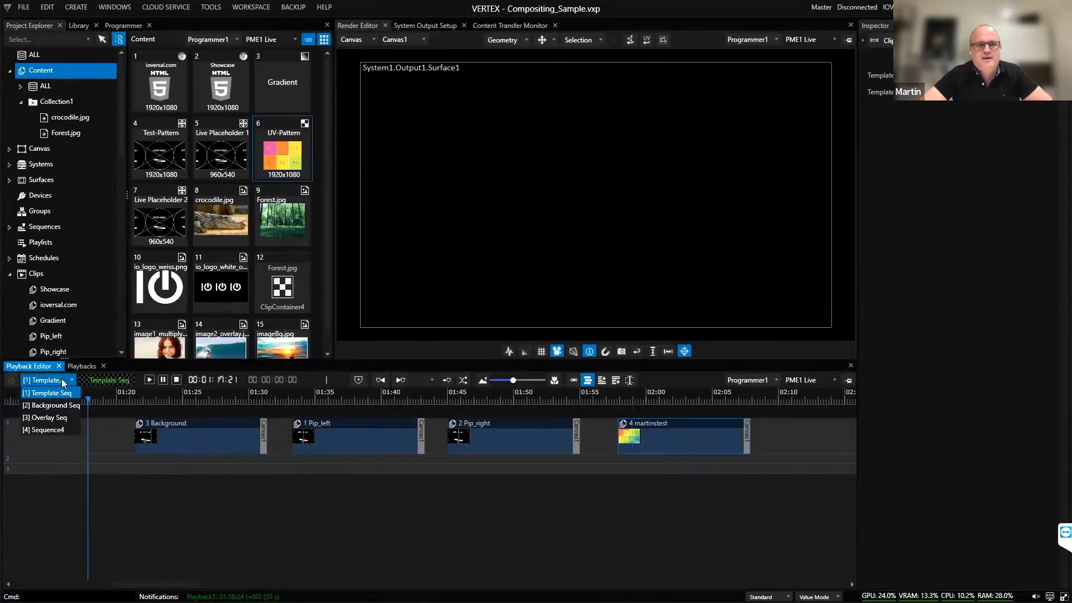
click(56, 422)
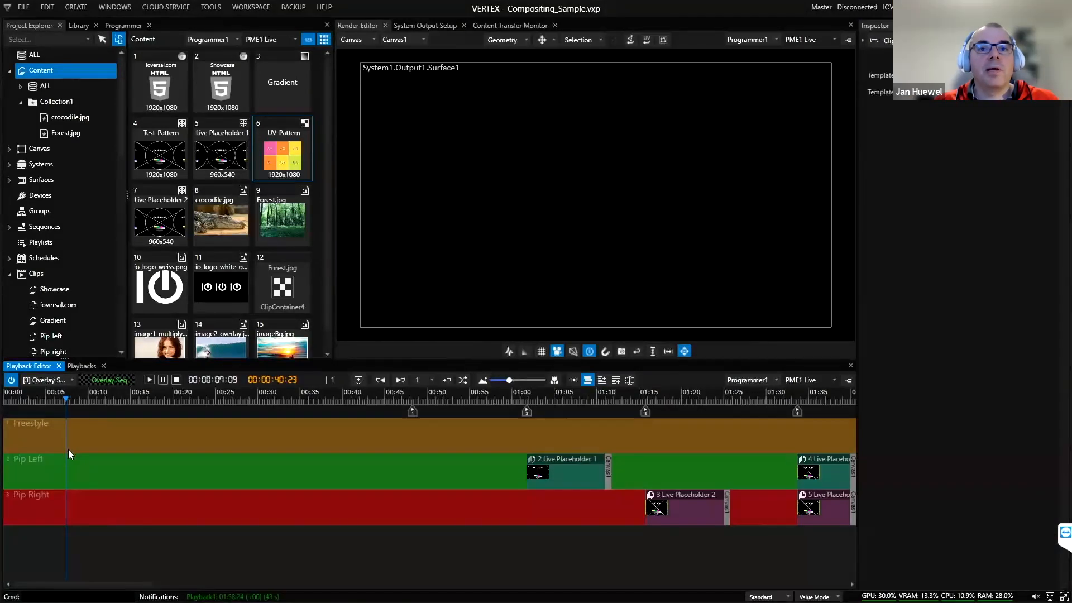
Step: Revisit Template Seq, place its playhead at about 01:22, deactivate the sequence, and reopen Overlay Seq
click(45, 380)
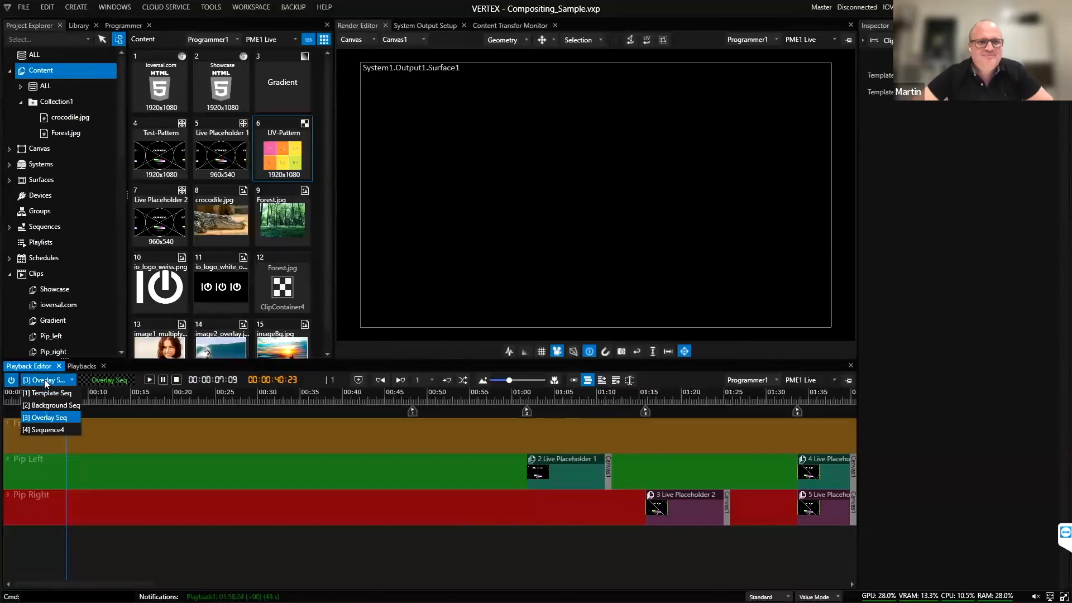
click(43, 396)
click(144, 394)
click(15, 382)
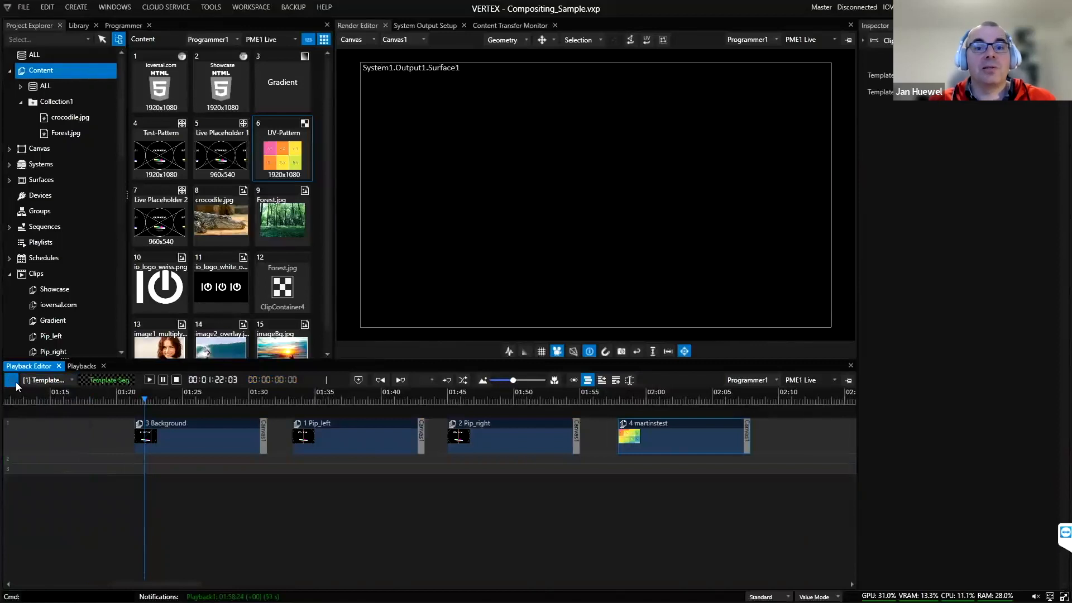
click(62, 382)
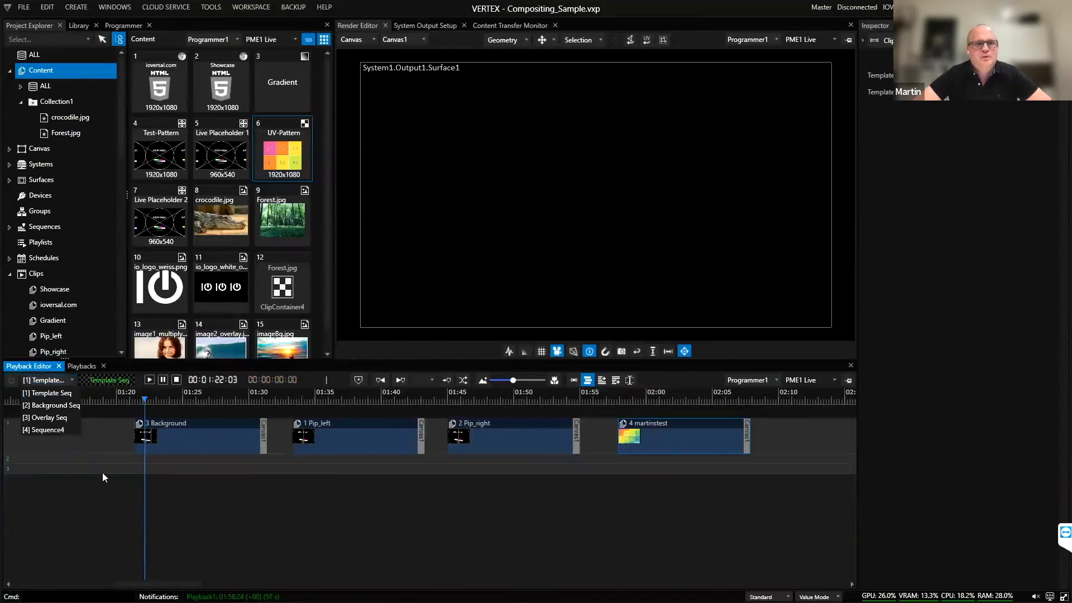
click(65, 419)
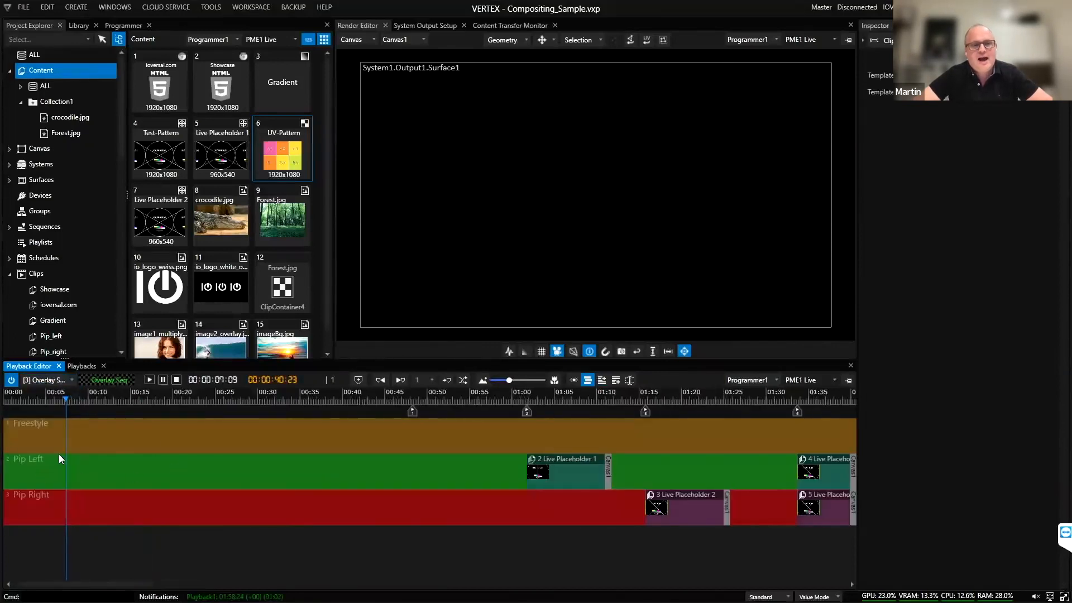
Step: Assign the martinstest clip from the project's clip list as the Freestyle track's template clip
click(131, 431)
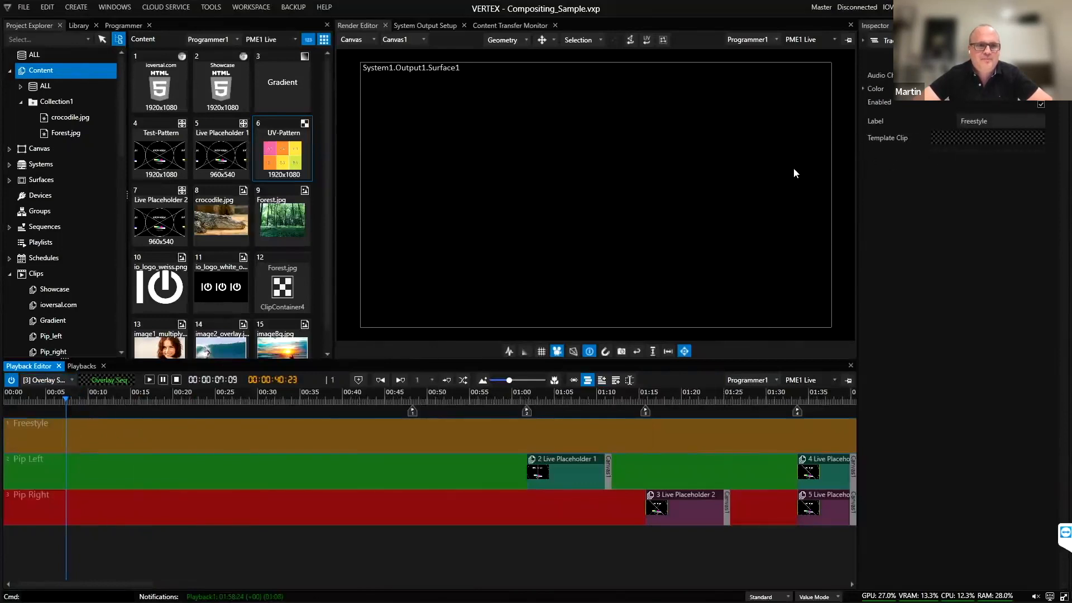
drag(124, 126, 128, 314)
click(71, 308)
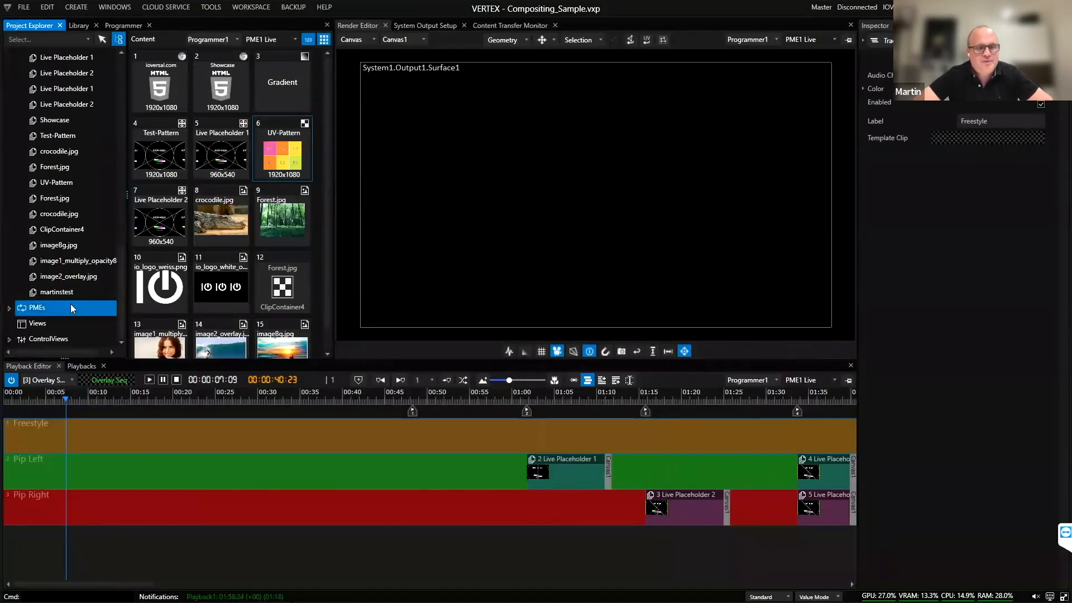
click(62, 294)
drag(55, 295, 959, 139)
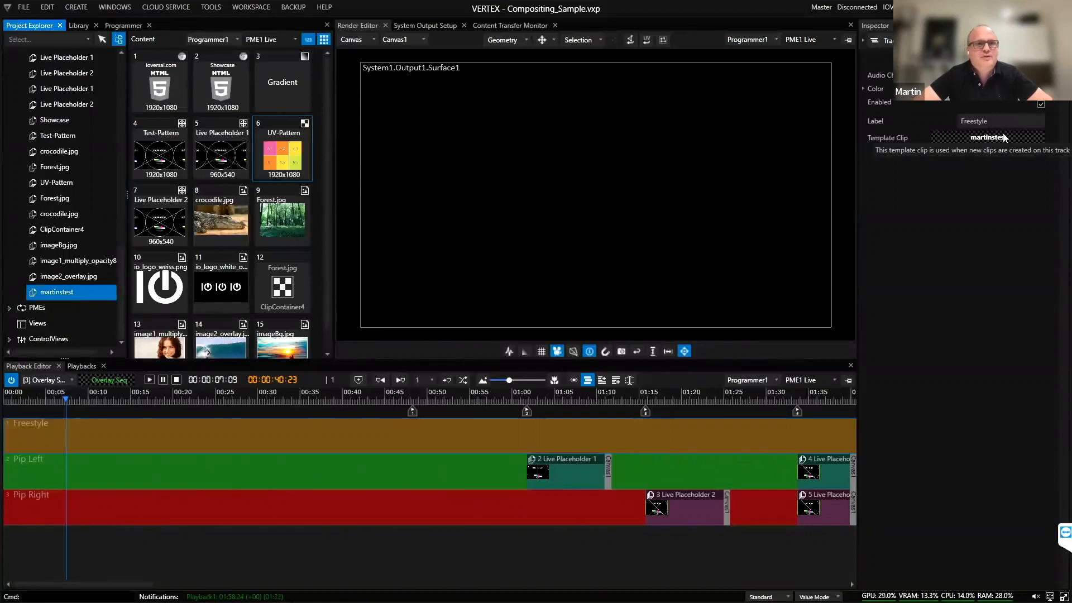
Step: Place the Test-Pattern content on the Freestyle track at about 00:20 and preview it with the playhead at about 00:24
scroll(67, 159, up, 10)
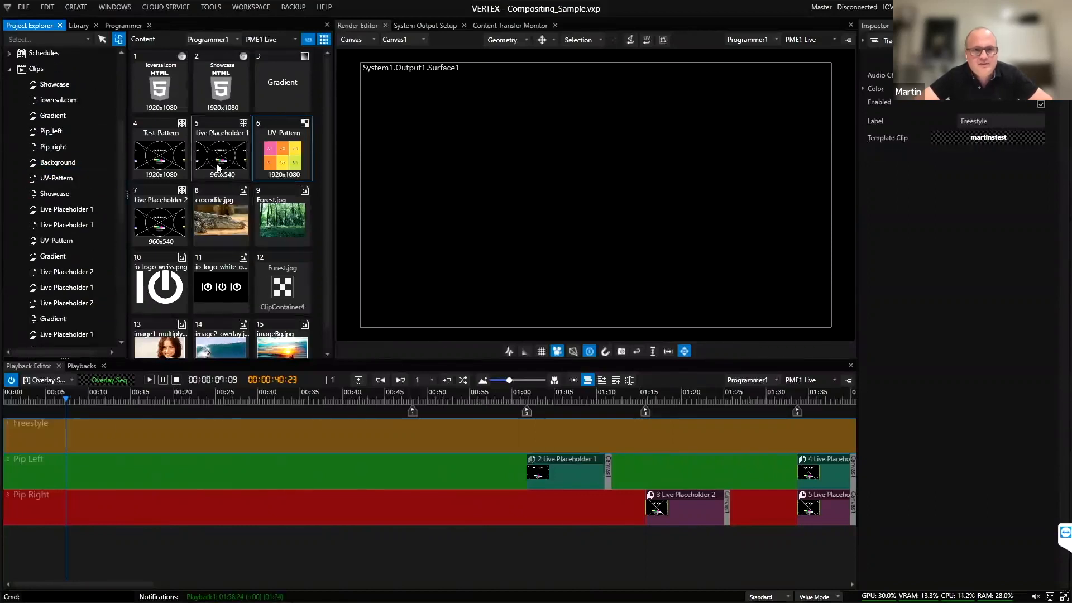
click(161, 154)
drag(183, 437, 179, 426)
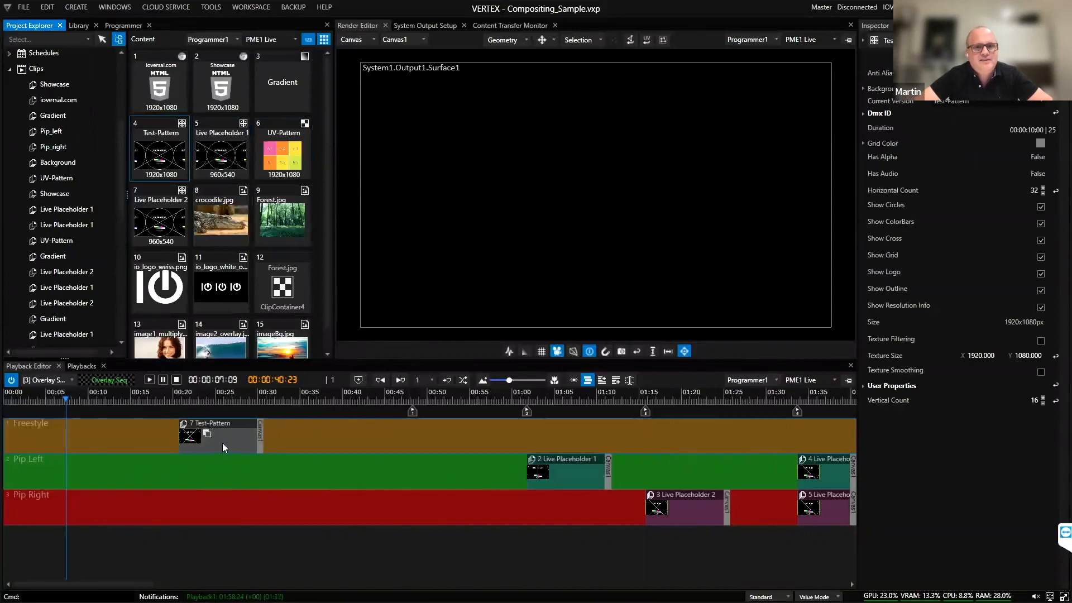
click(210, 395)
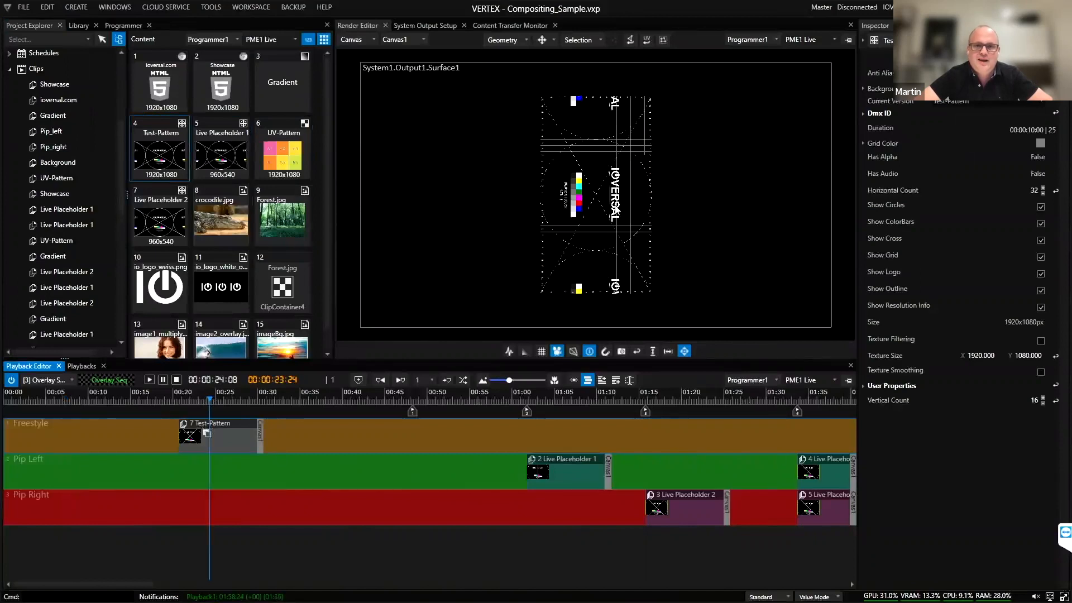
Step: Move Overlay Seq's playhead ahead of the Test-Pattern clip, then activate Template Seq with its playhead at about 02:02
click(126, 399)
click(47, 381)
click(34, 395)
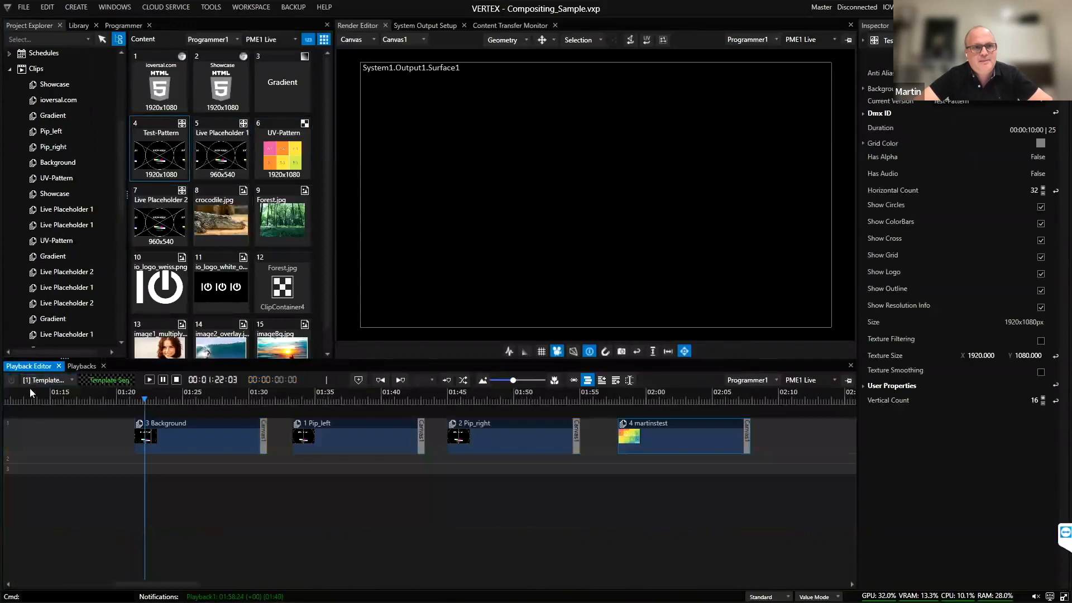
click(11, 382)
click(676, 398)
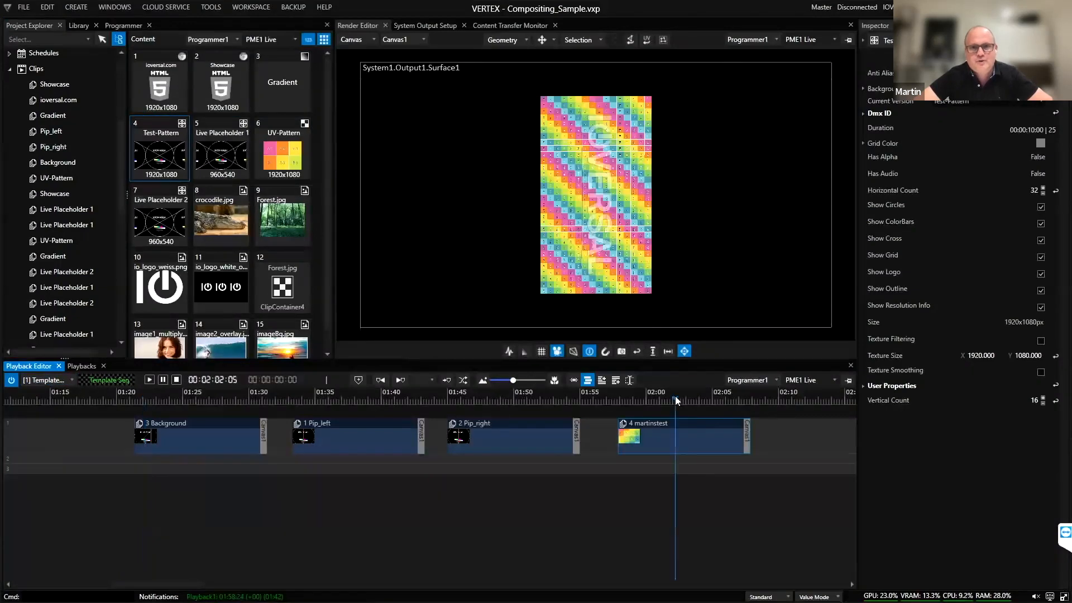
Step: Set the Z rotation of the martinstest clip in Template Seq to 345
click(662, 440)
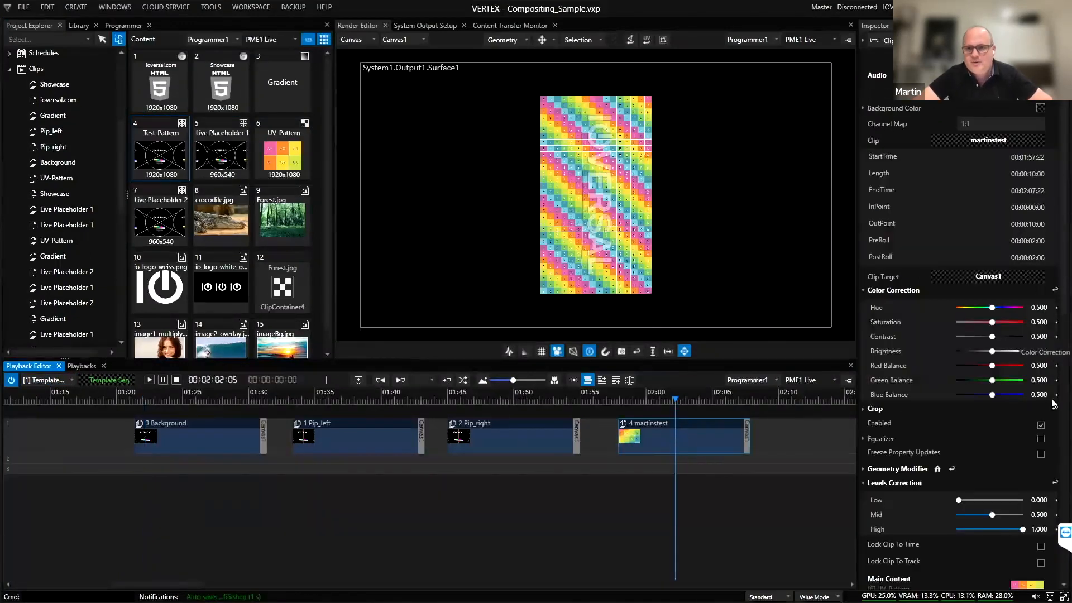
click(894, 55)
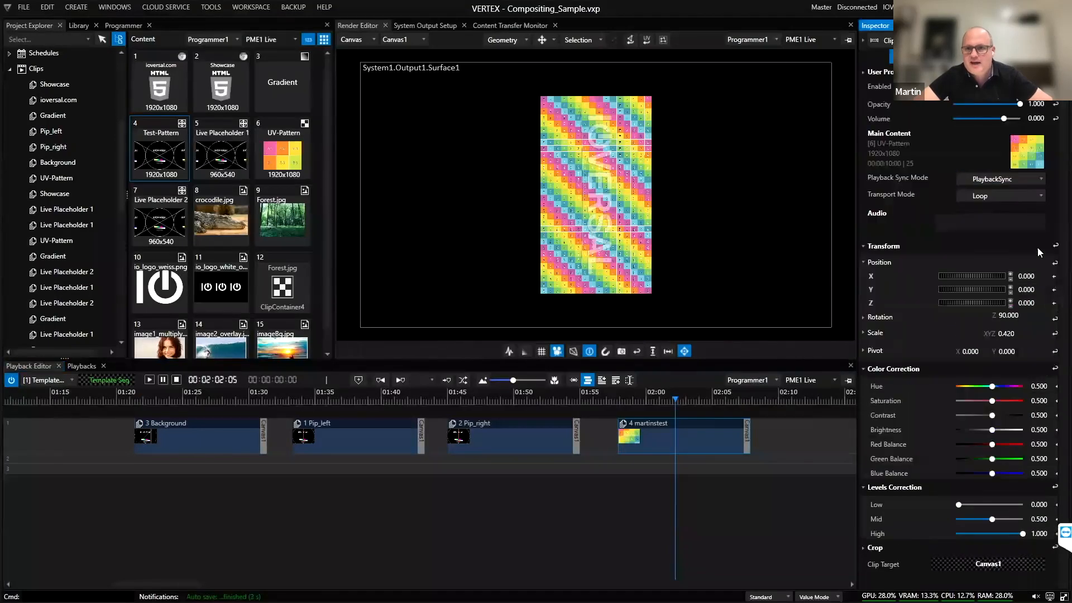
drag(1009, 316, 1010, 286)
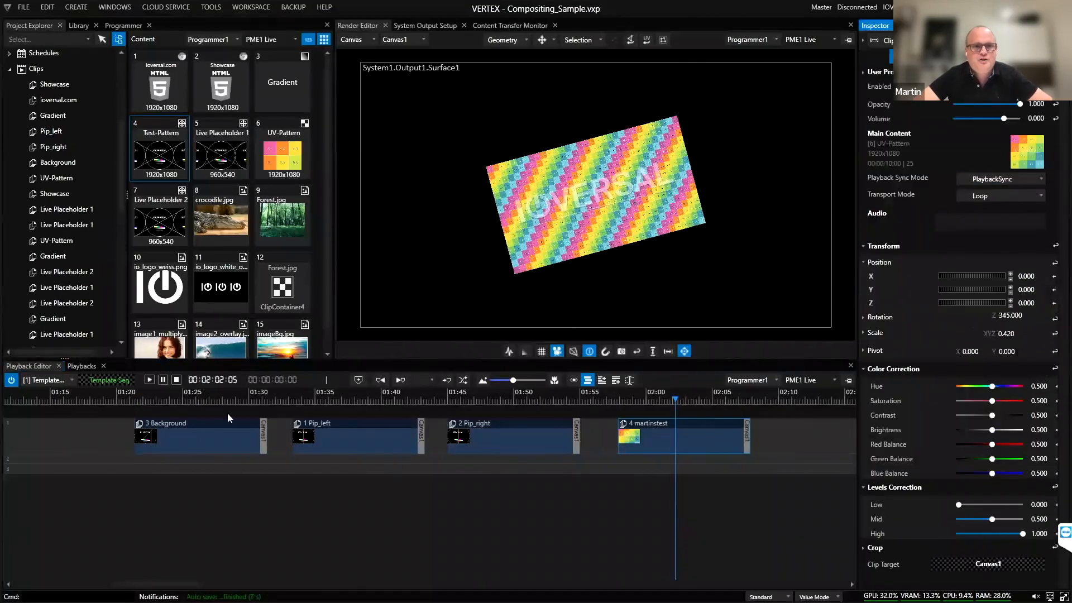
Step: Move Template Seq's playhead back to about 01:18 and preview Overlay Seq's Test-Pattern clip at about 00:25
click(103, 409)
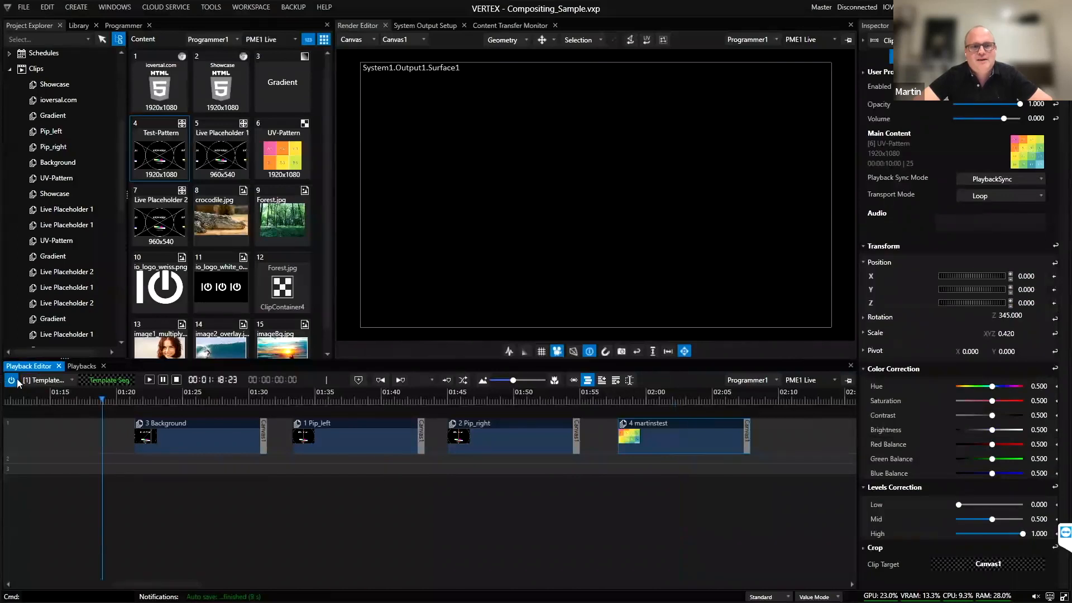
click(39, 380)
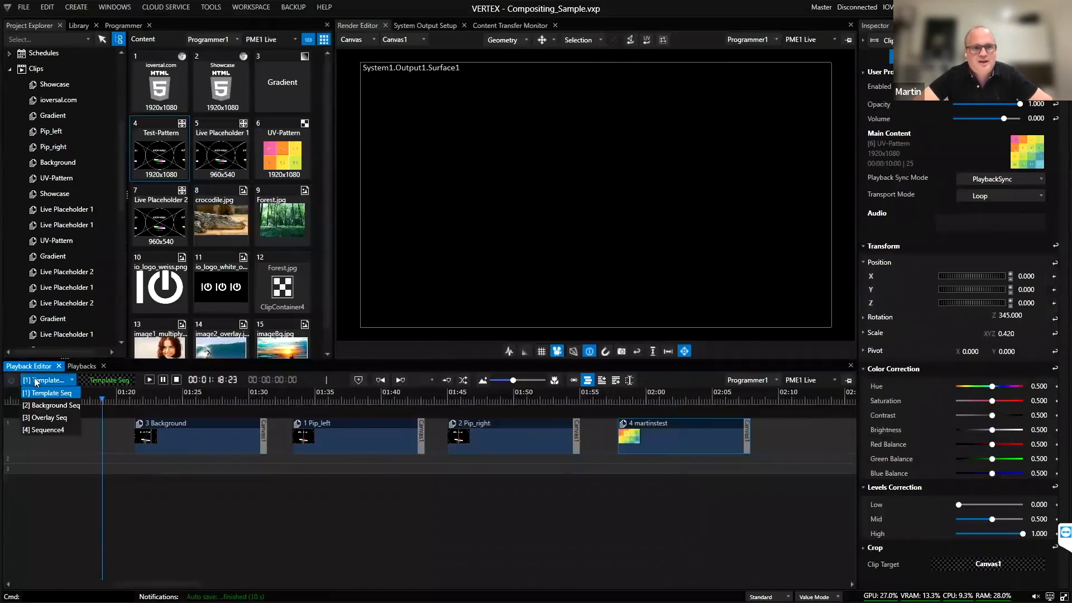
click(48, 417)
click(218, 398)
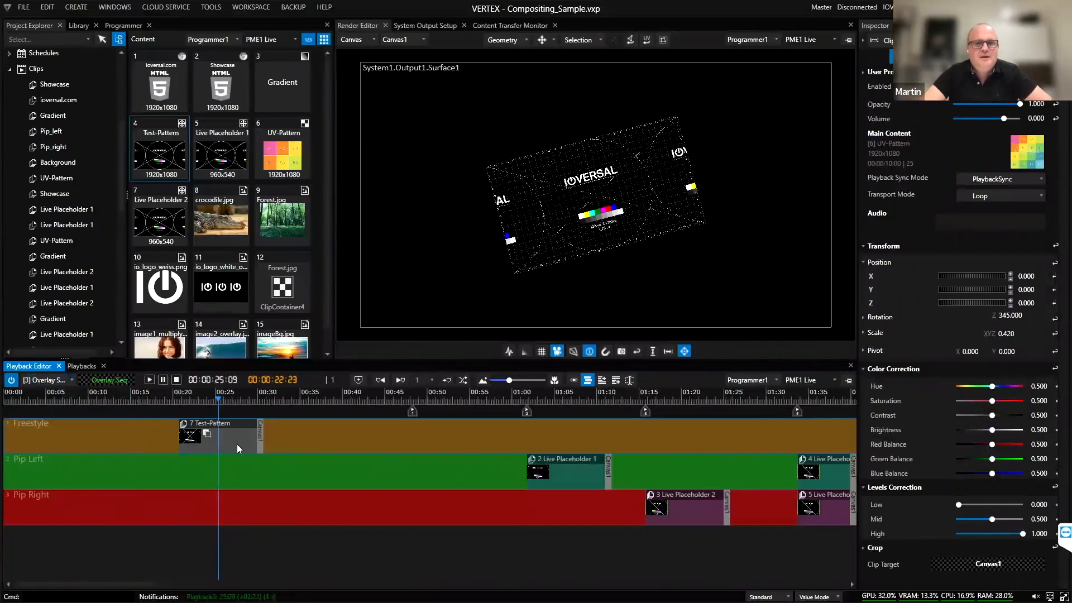
Step: Check the Pip Left and Pip Right tracks and preview their placeholder clips in Overlay Seq at about 01:24 and 01:36
click(285, 467)
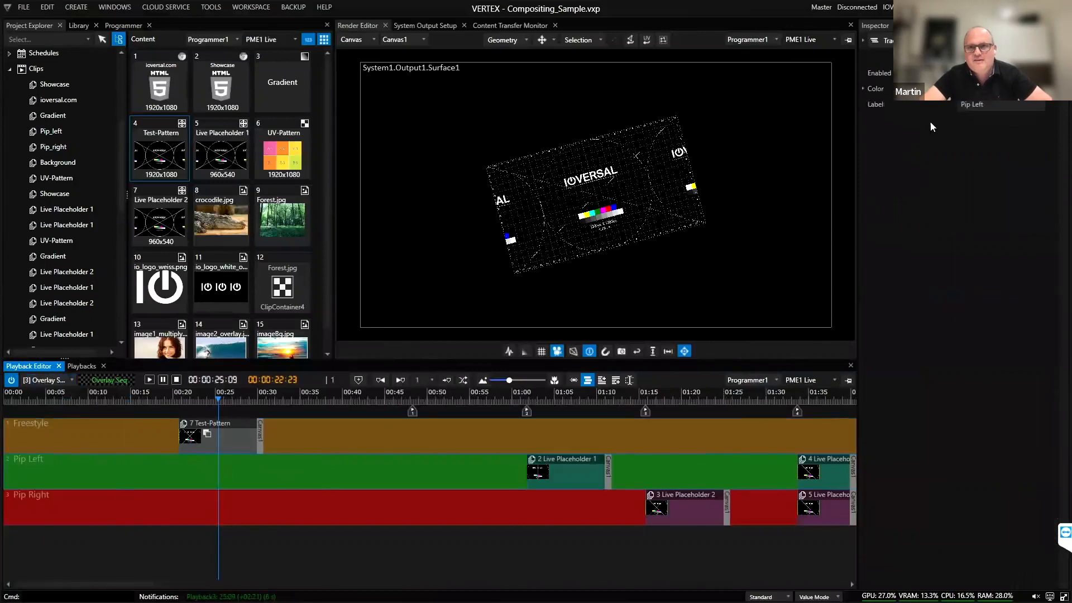
click(186, 504)
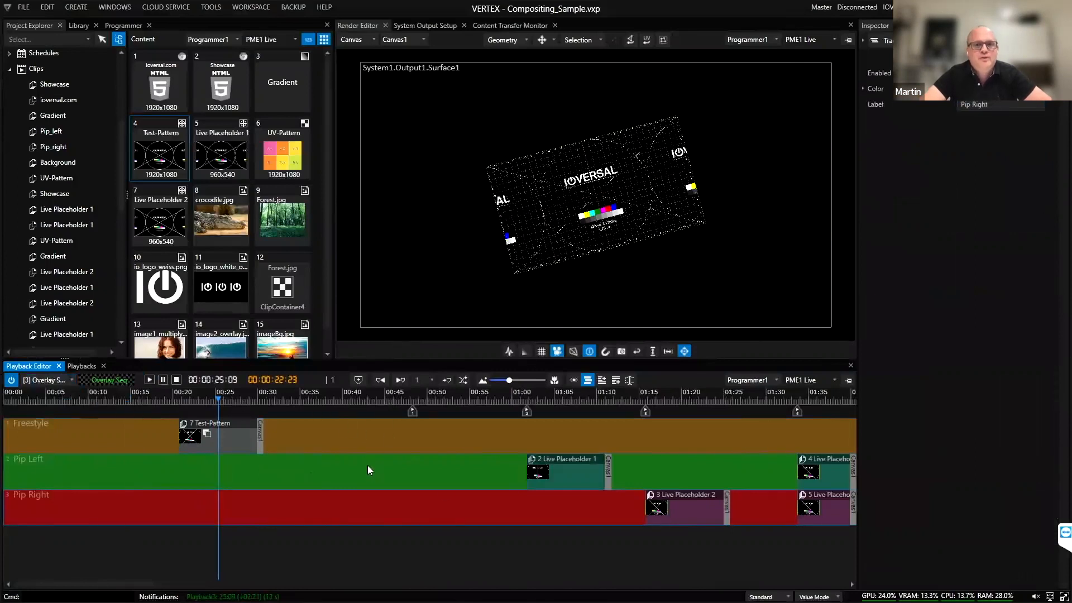
scroll(367, 465, down, 2)
scroll(367, 465, right, 4)
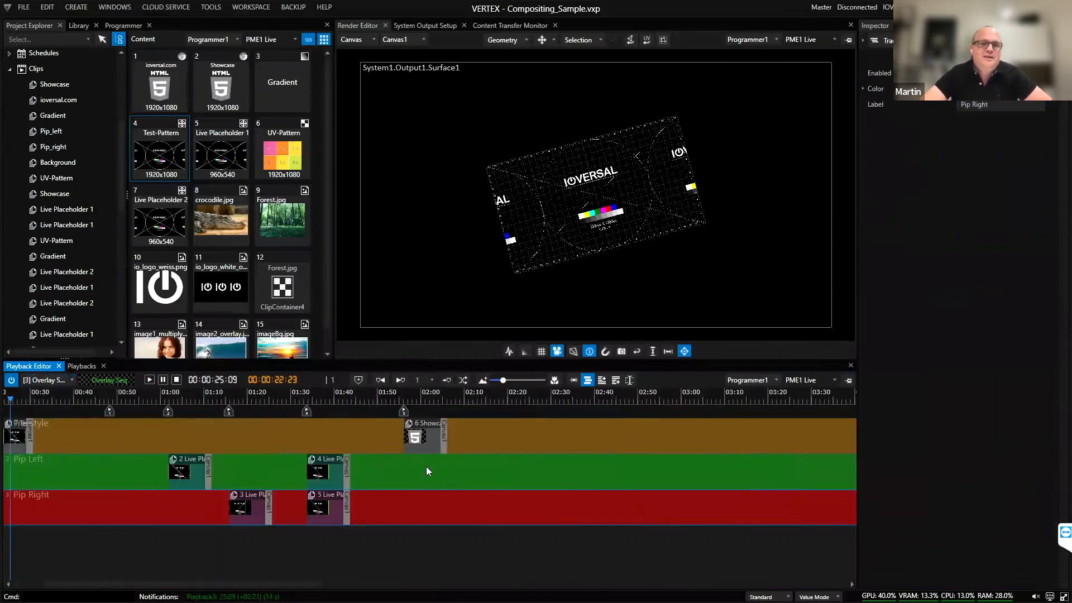
click(136, 400)
click(230, 400)
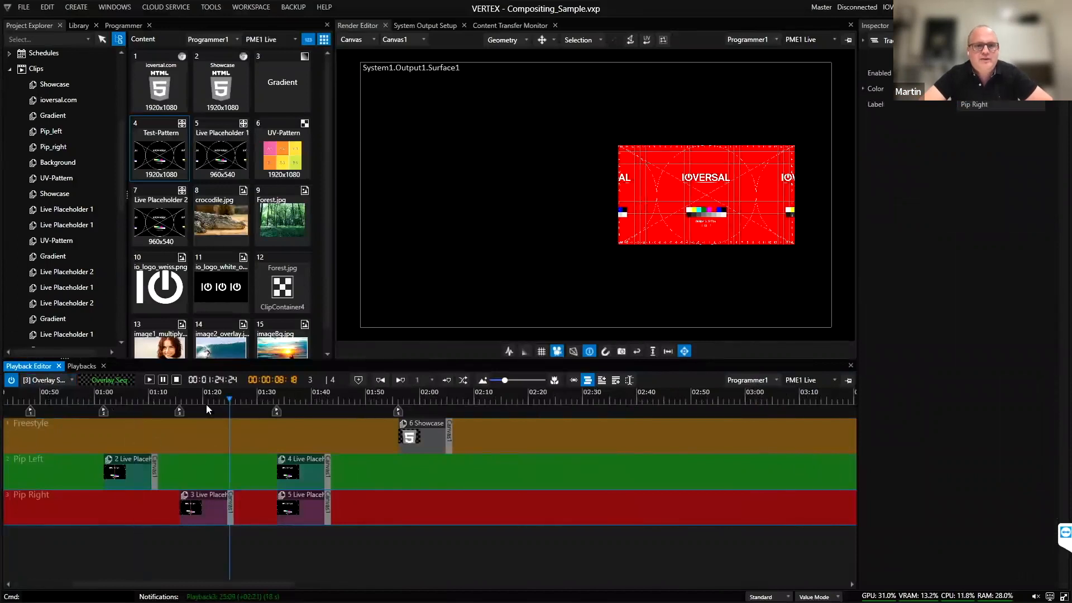
click(291, 399)
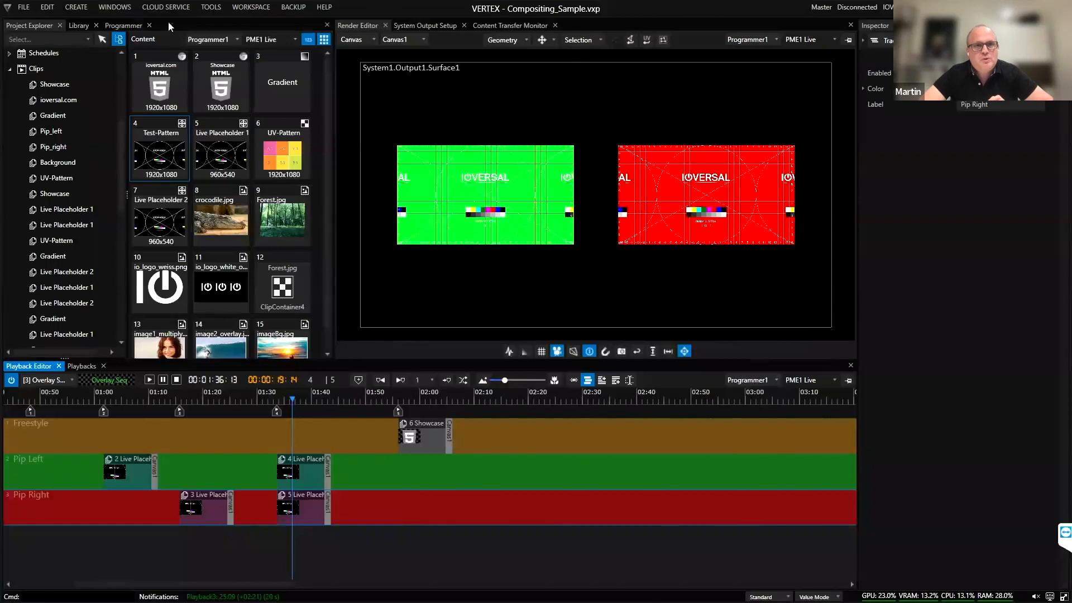
Step: Open the ControlView Editor, dock it beneath the Inspector and set ControlView1 to Run mode
click(115, 6)
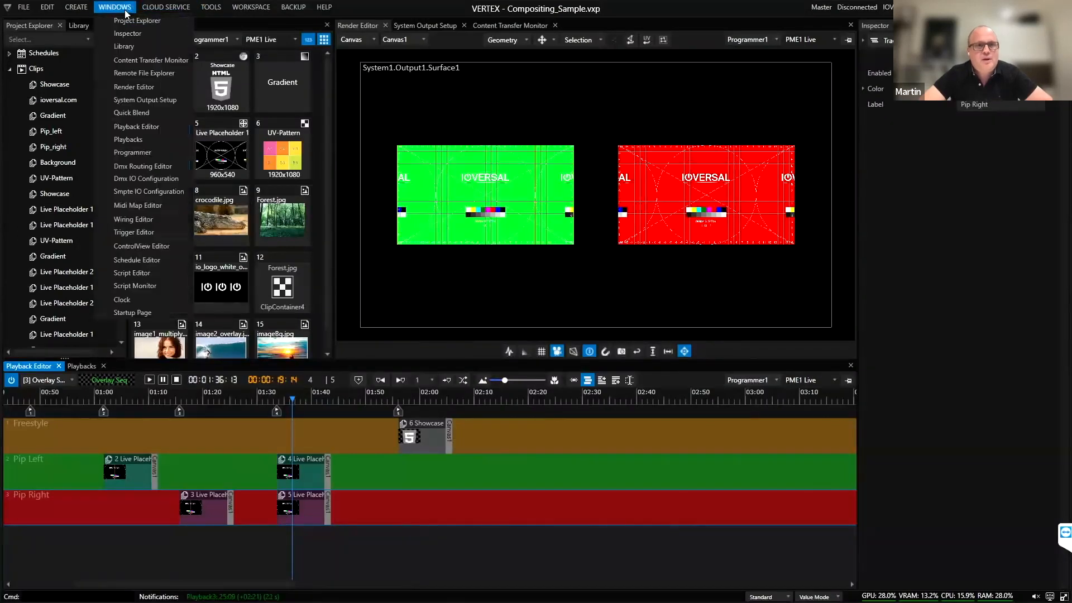
click(154, 245)
drag(165, 63, 963, 328)
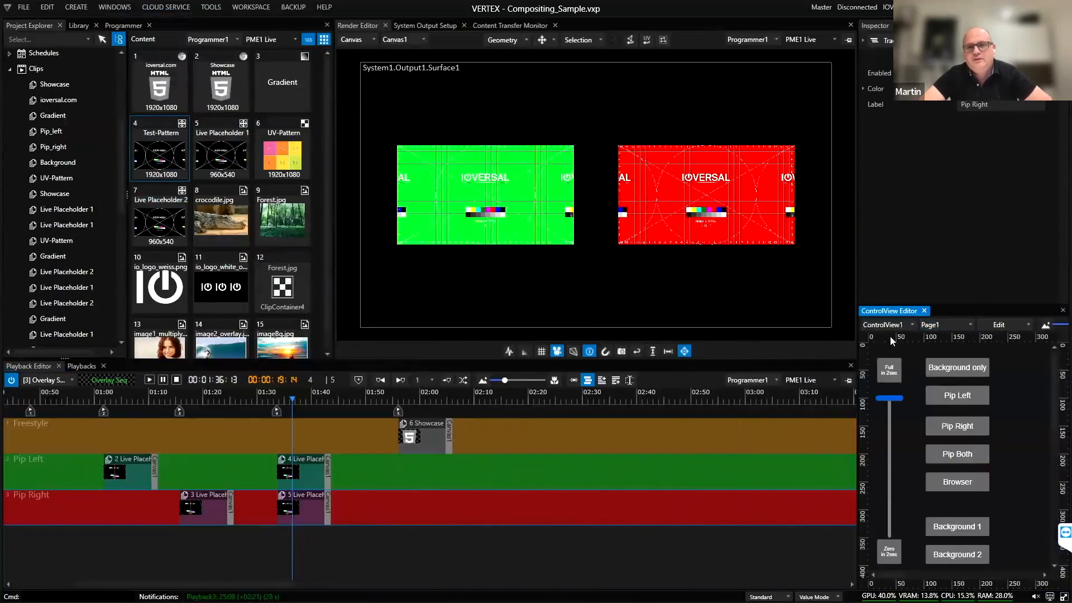
click(898, 558)
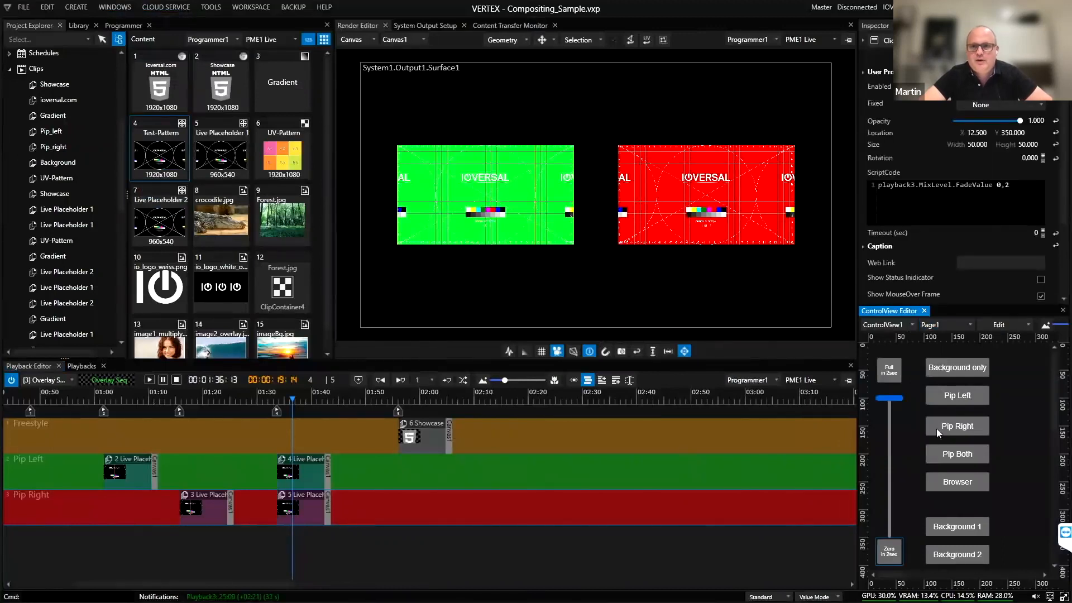
click(1016, 326)
click(1009, 344)
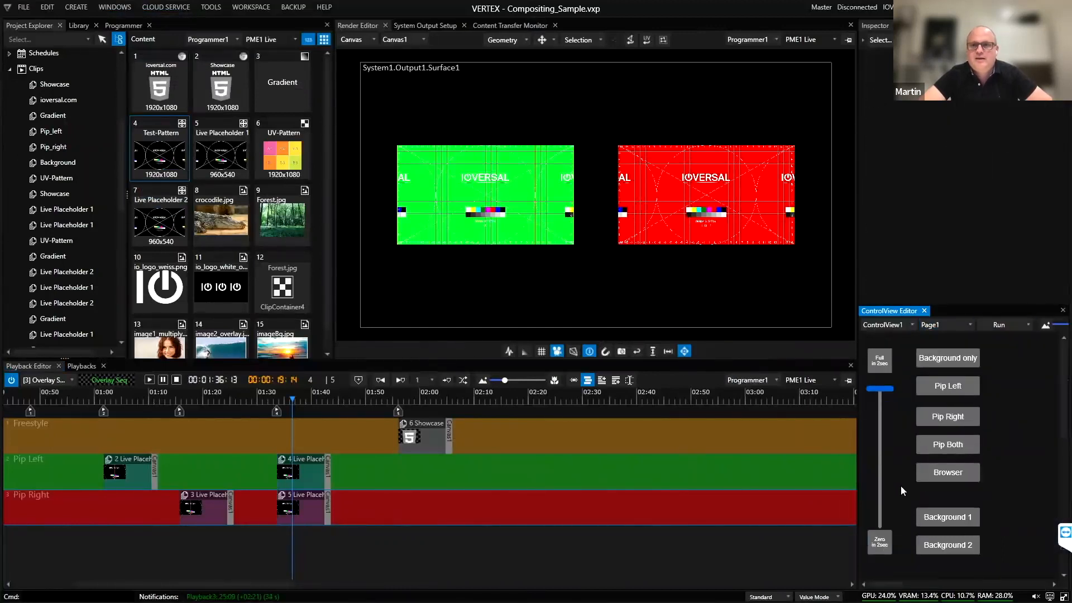
Step: Test the control view by fading the overlay to zero and back to full in 2 seconds and triggering Pip Left and Pip Right
click(879, 541)
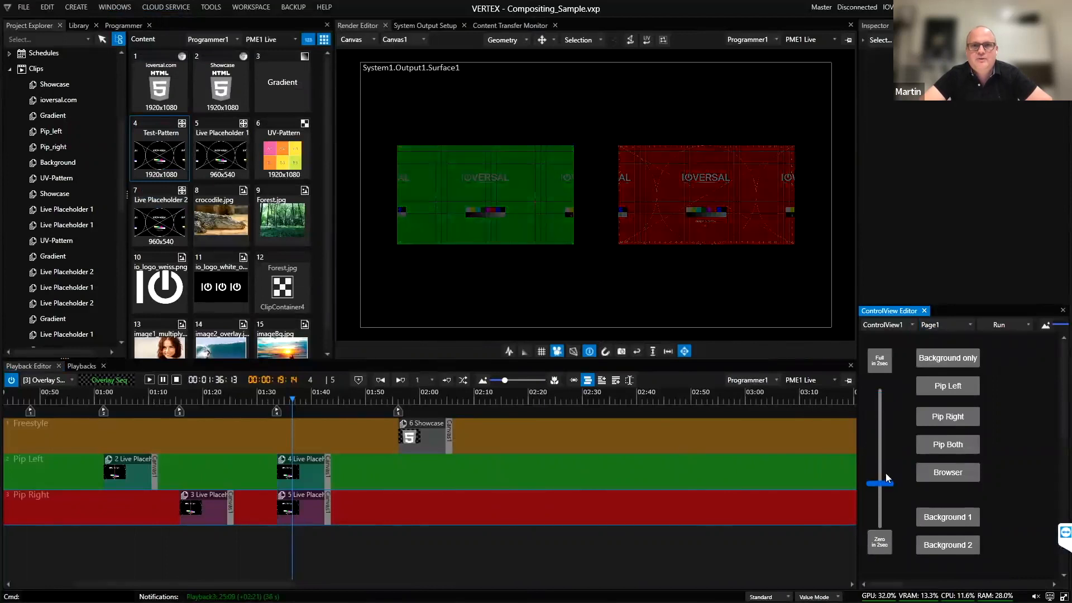
click(887, 361)
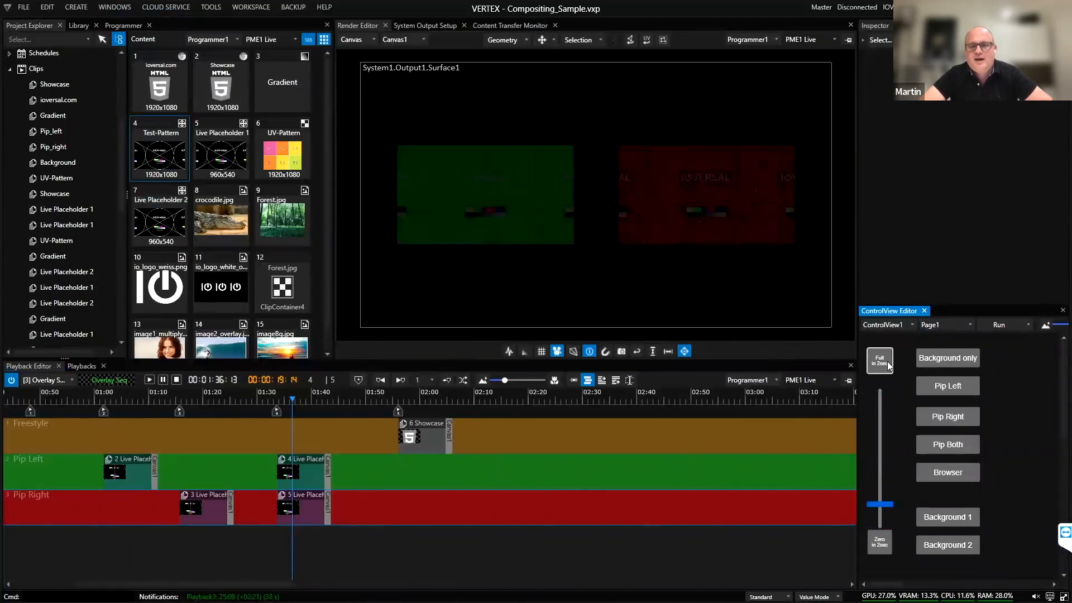
click(953, 391)
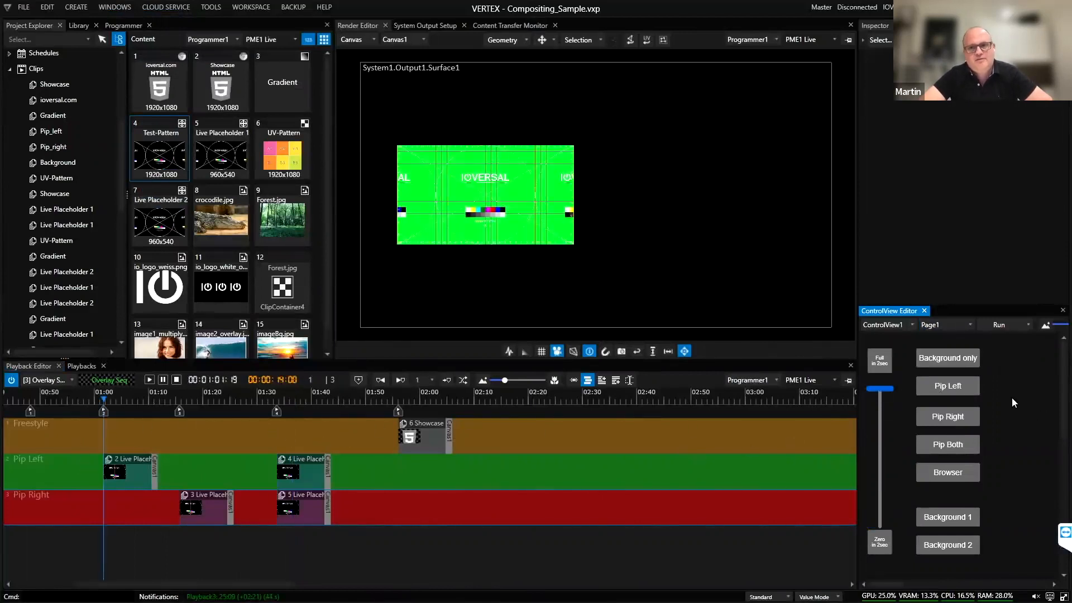
click(949, 418)
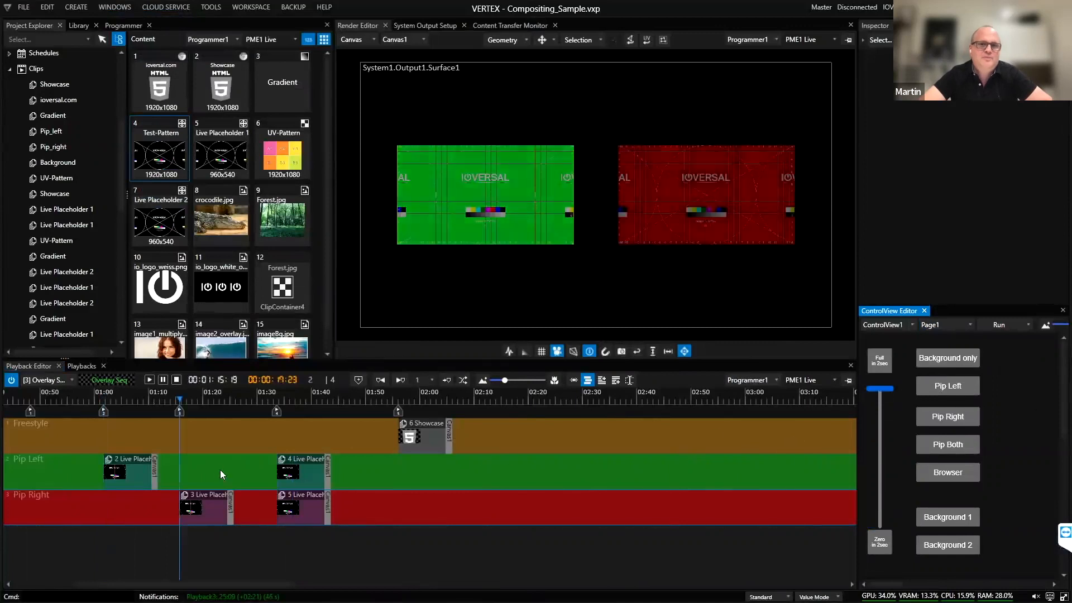
Step: Set ControlView1 to Edit mode and examine the script code behind the Pip Left button
click(1014, 324)
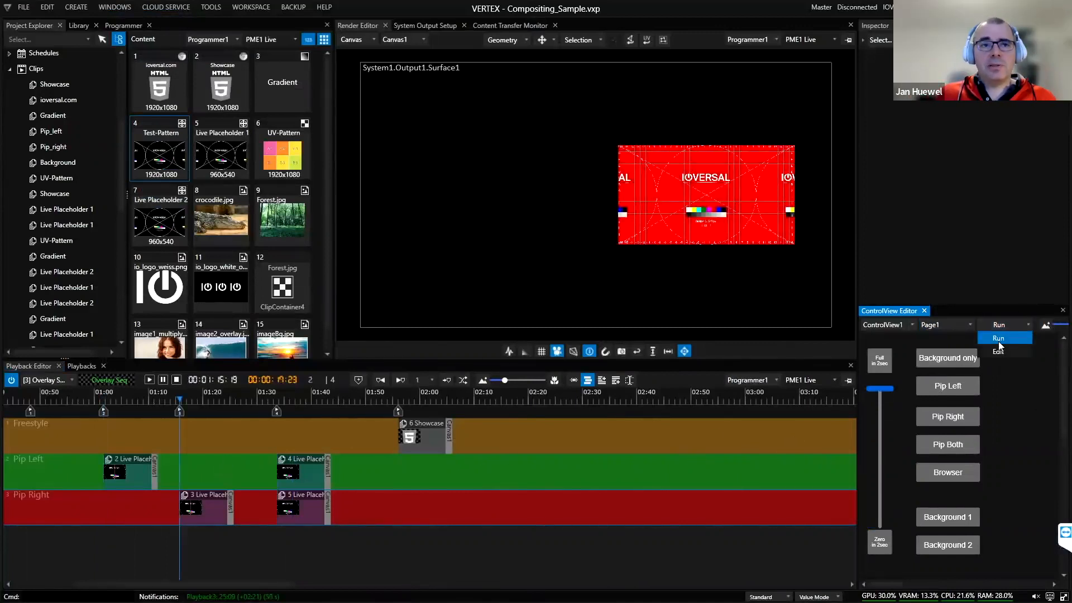
click(997, 349)
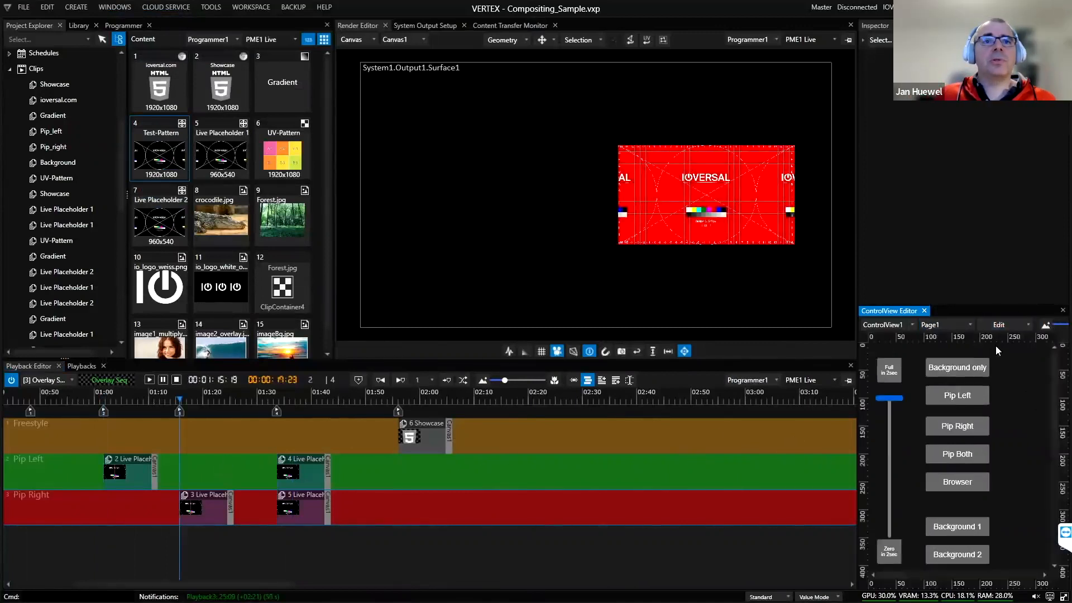
click(949, 396)
click(1023, 204)
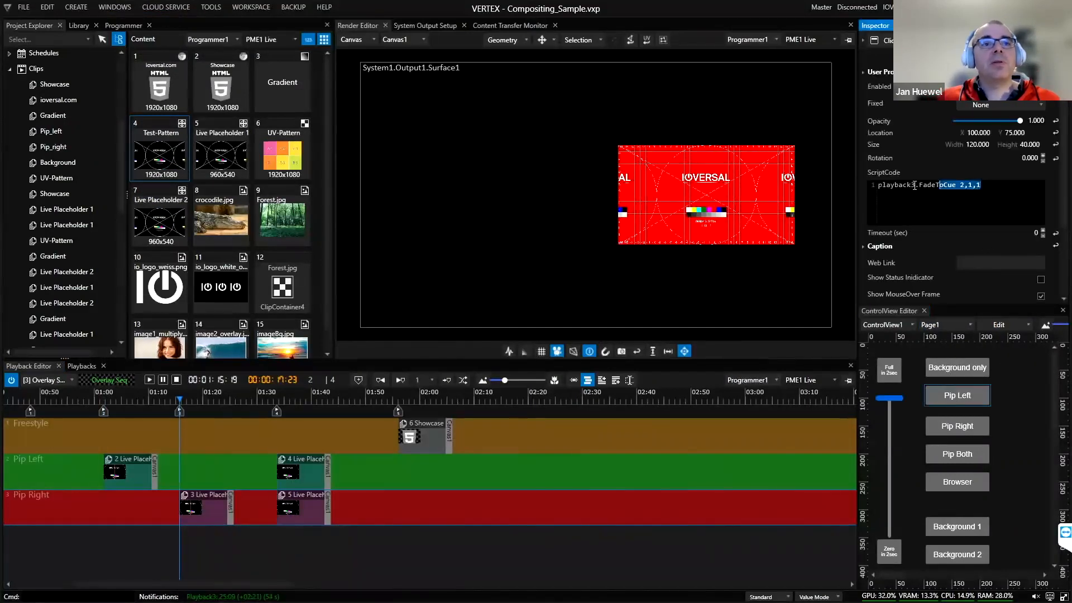
key(ctrl+a)
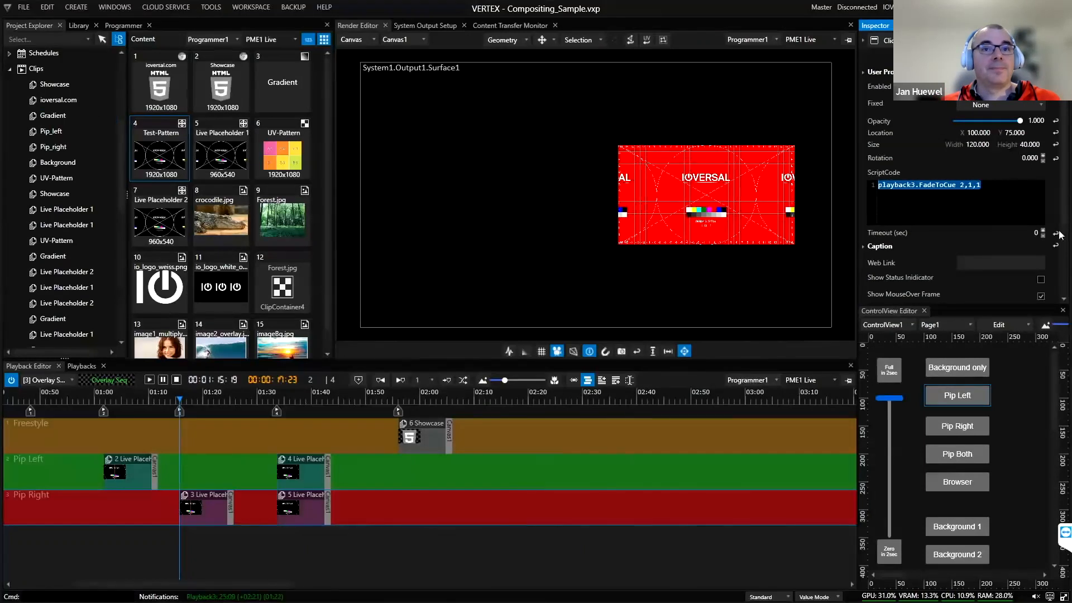
click(976, 199)
drag(996, 194, 897, 192)
click(1009, 190)
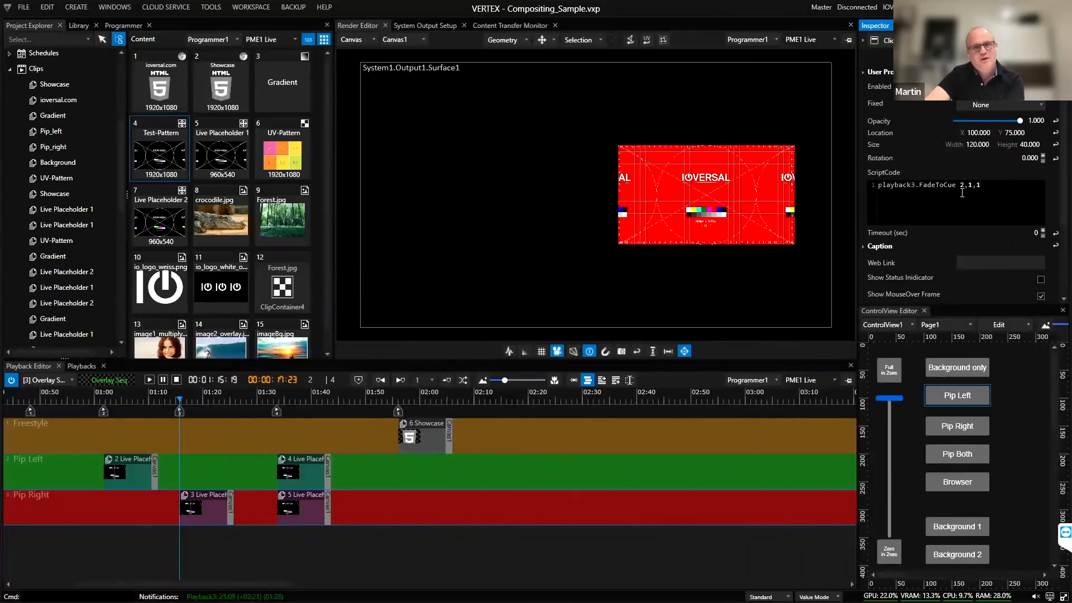
drag(985, 190, 900, 210)
click(941, 203)
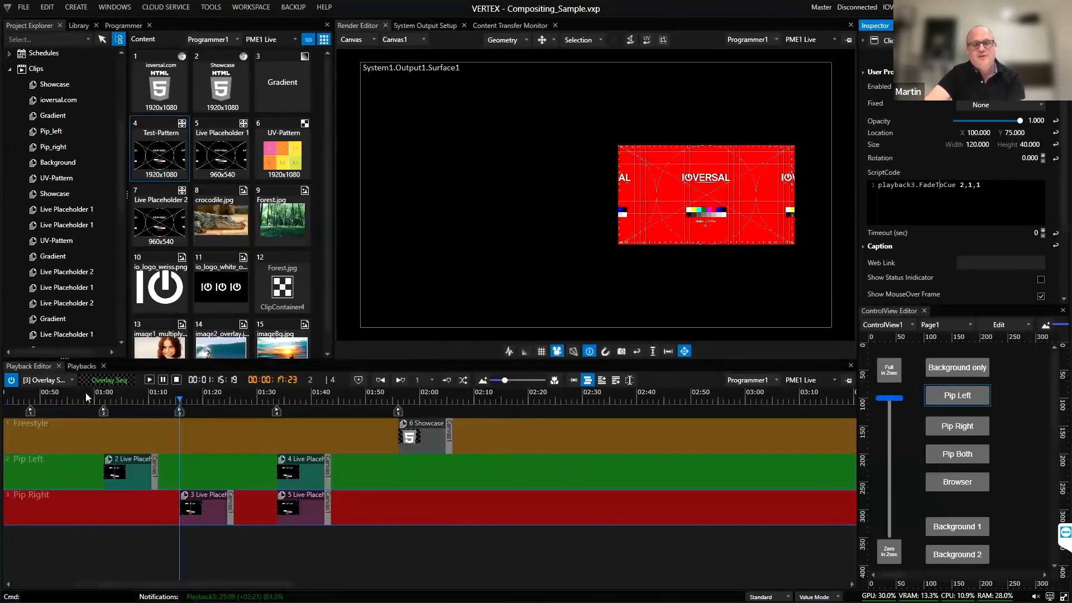
Step: Stop Overlay Seq and show Sequence4 in the Playback Editor
click(59, 400)
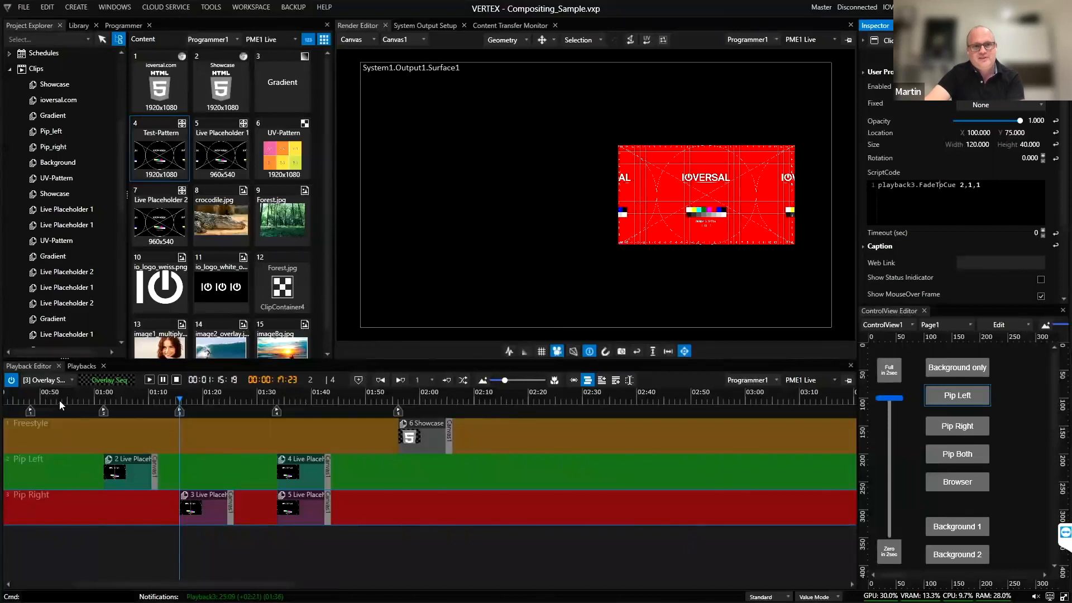
click(175, 380)
click(36, 383)
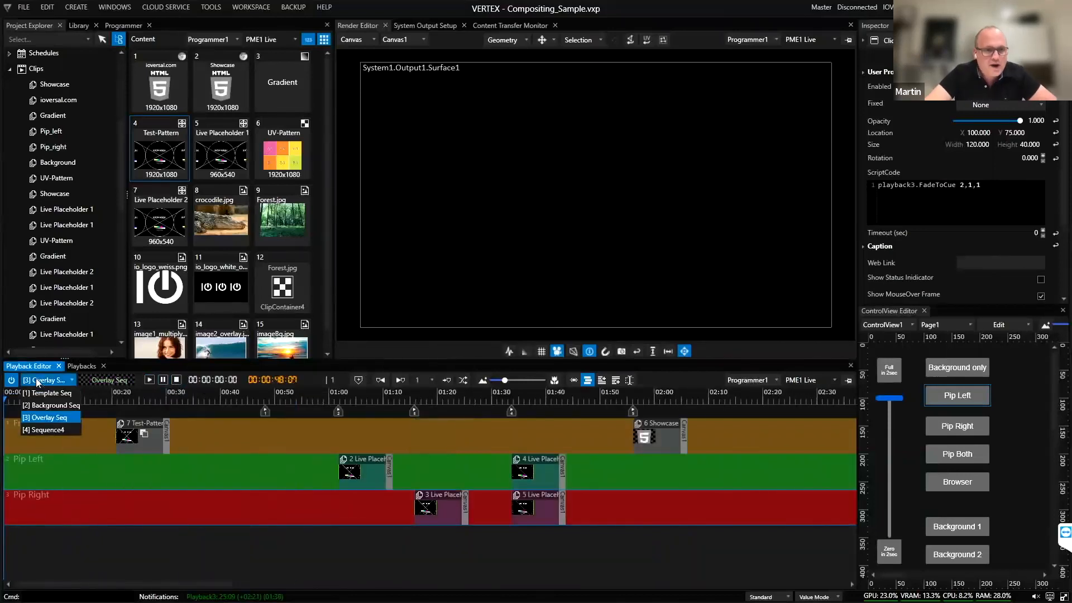
click(49, 428)
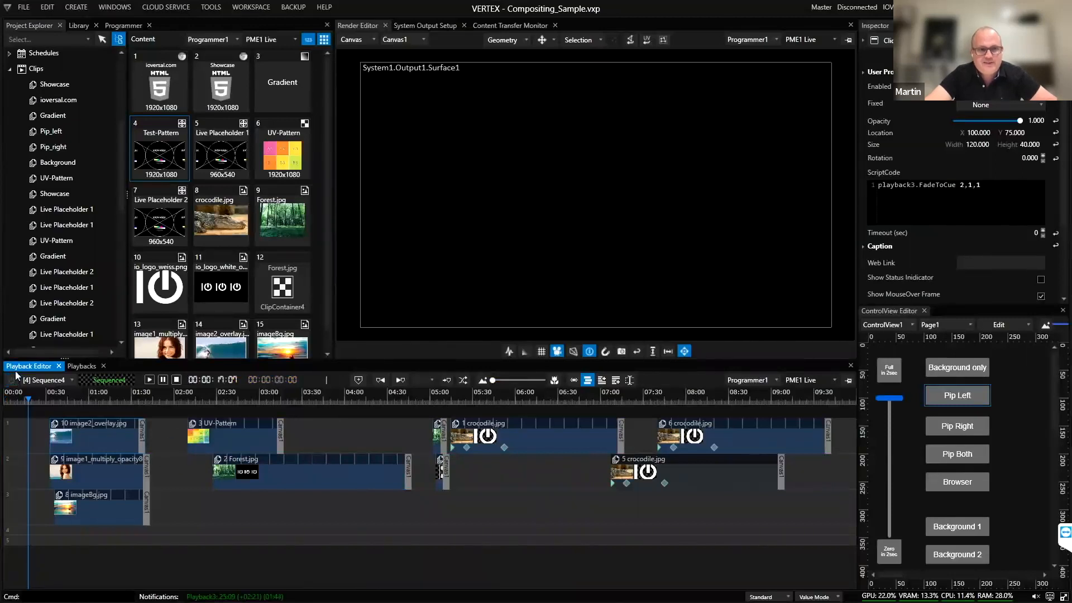
Step: Add a new sequence to the project's Sequences
click(9, 73)
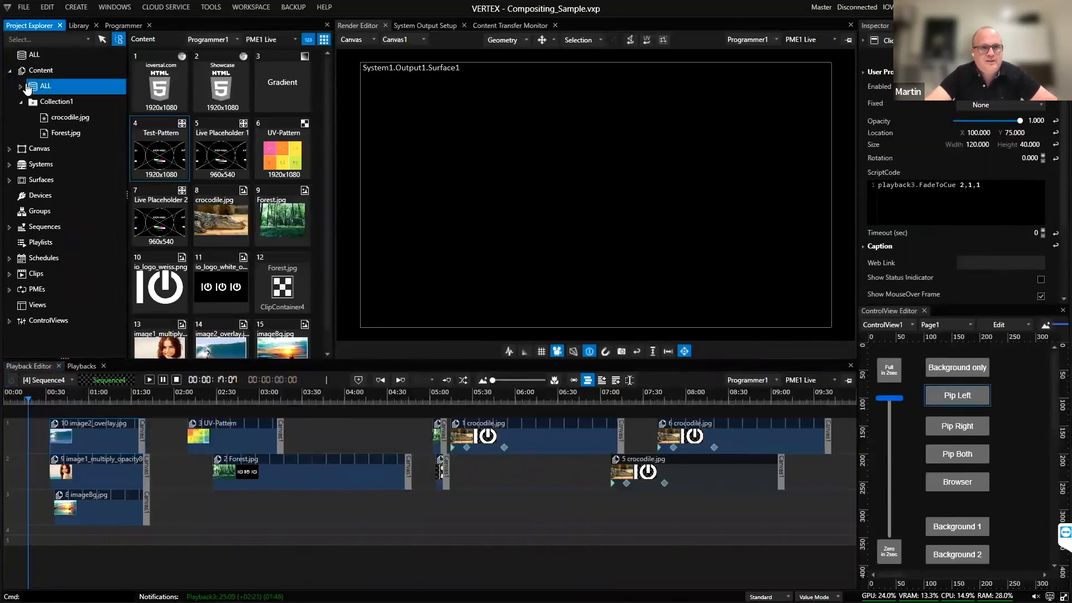
click(70, 181)
click(63, 229)
right_click(65, 232)
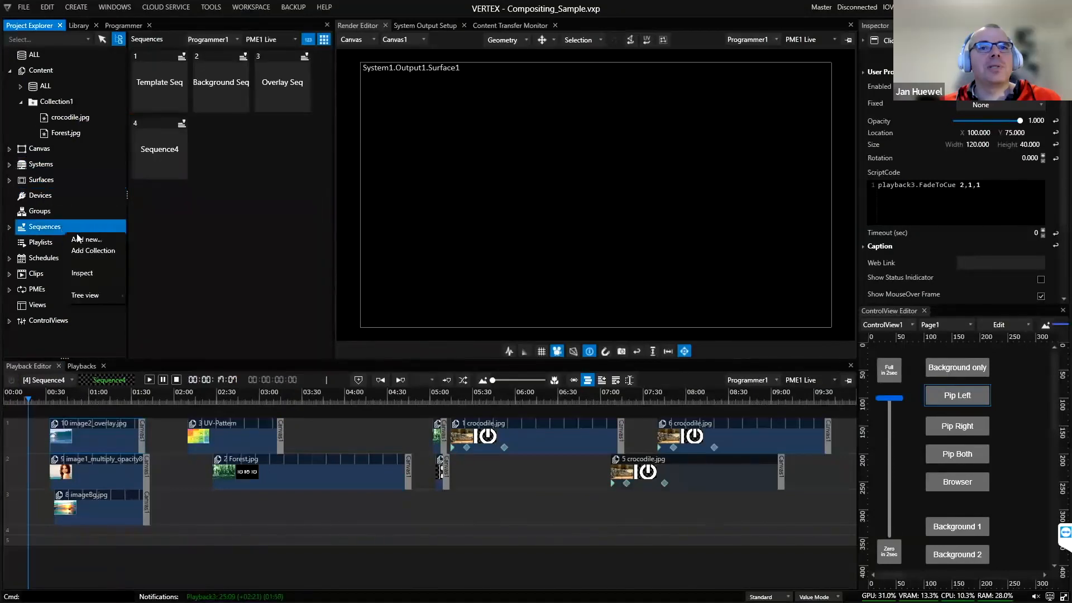
click(81, 238)
Step: Rename Sequence4 to the co-presenter's first name in lowercase
click(176, 149)
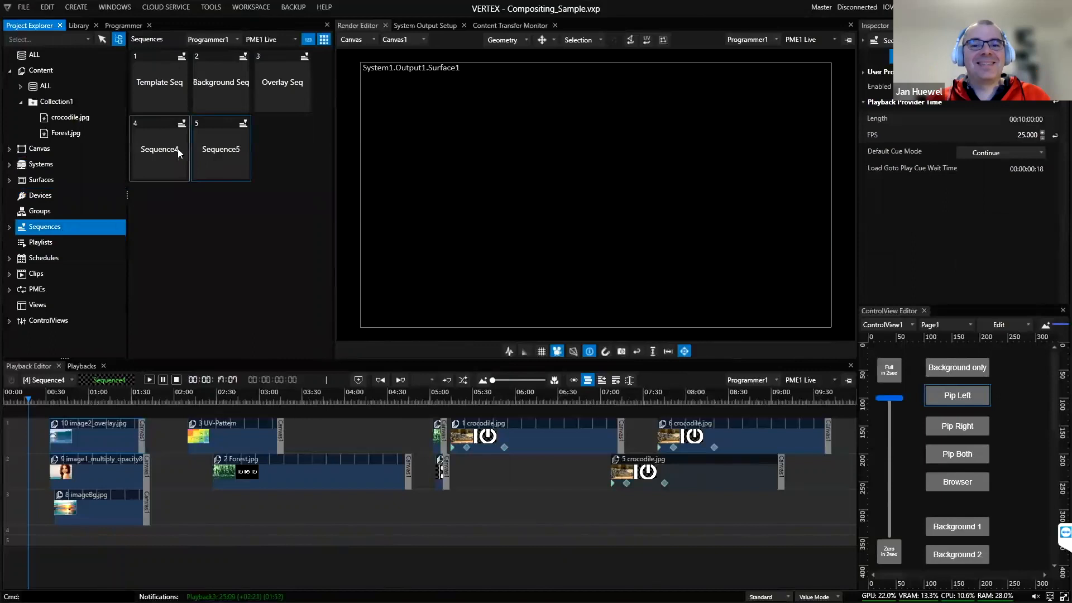
right_click(177, 149)
click(186, 156)
click(485, 286)
text(an)
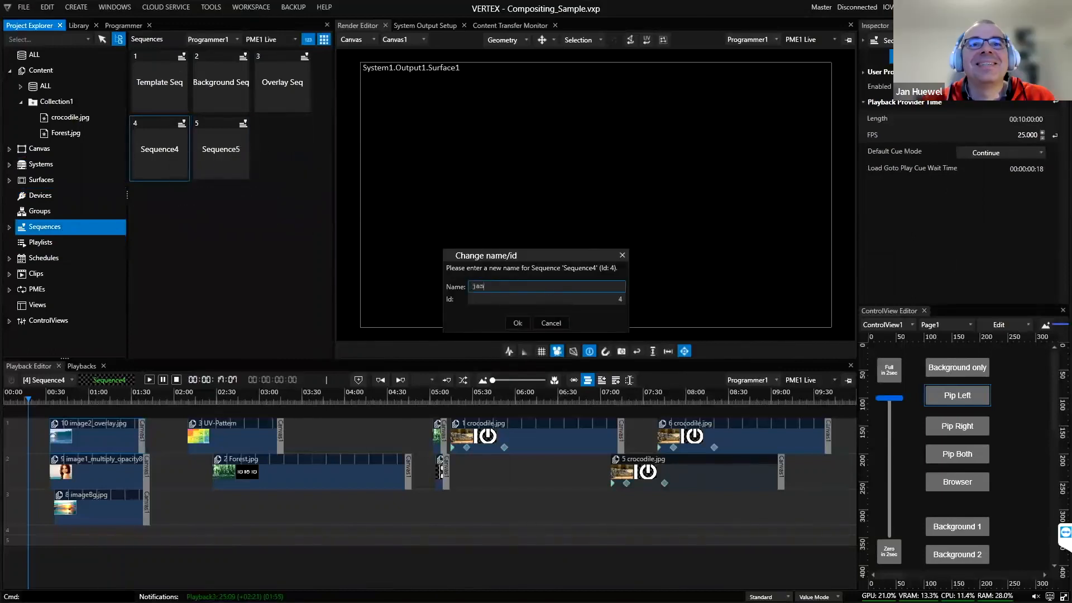
click(518, 323)
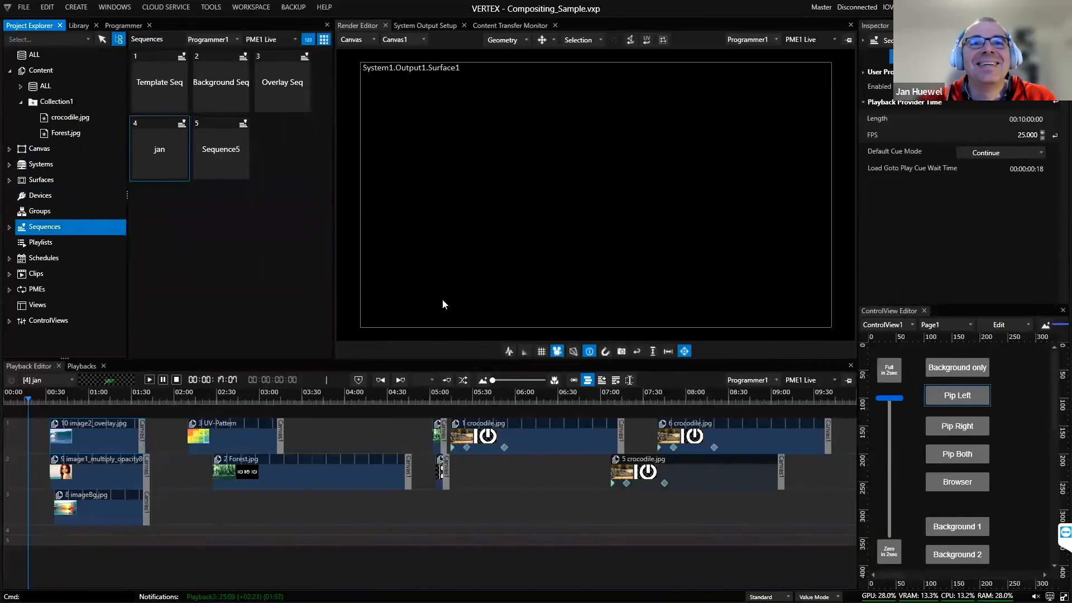
Step: Rename Sequence5 to the presenter's first name
click(215, 150)
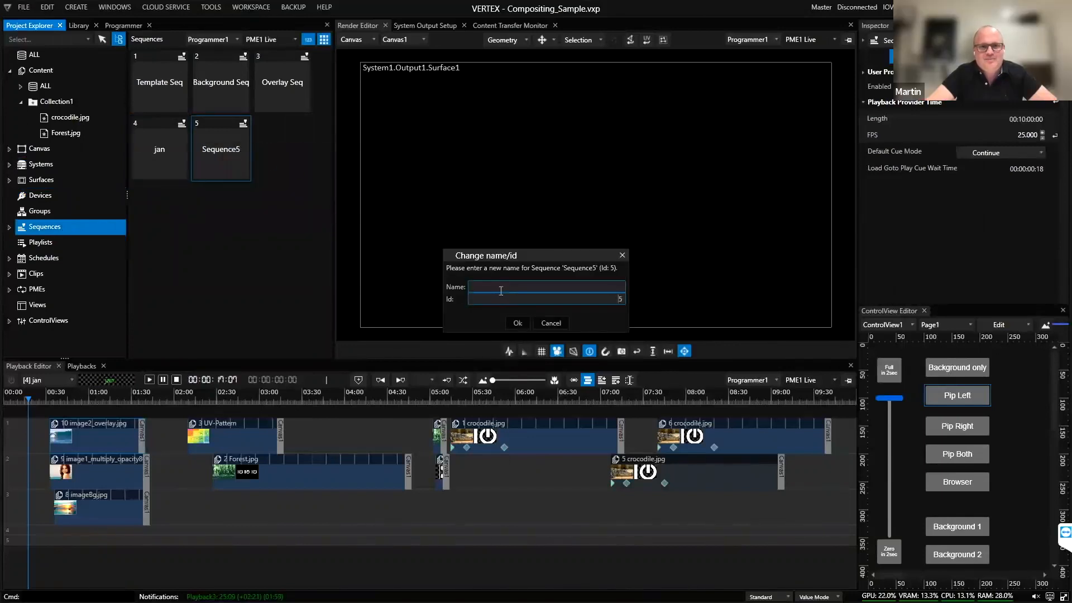
text(Mart)
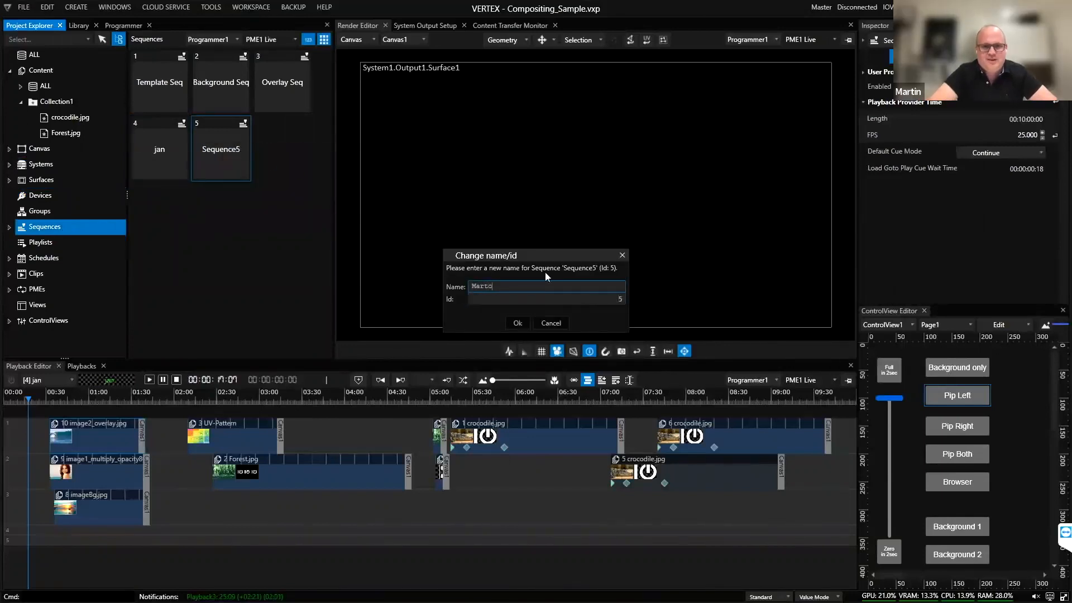
text(in)
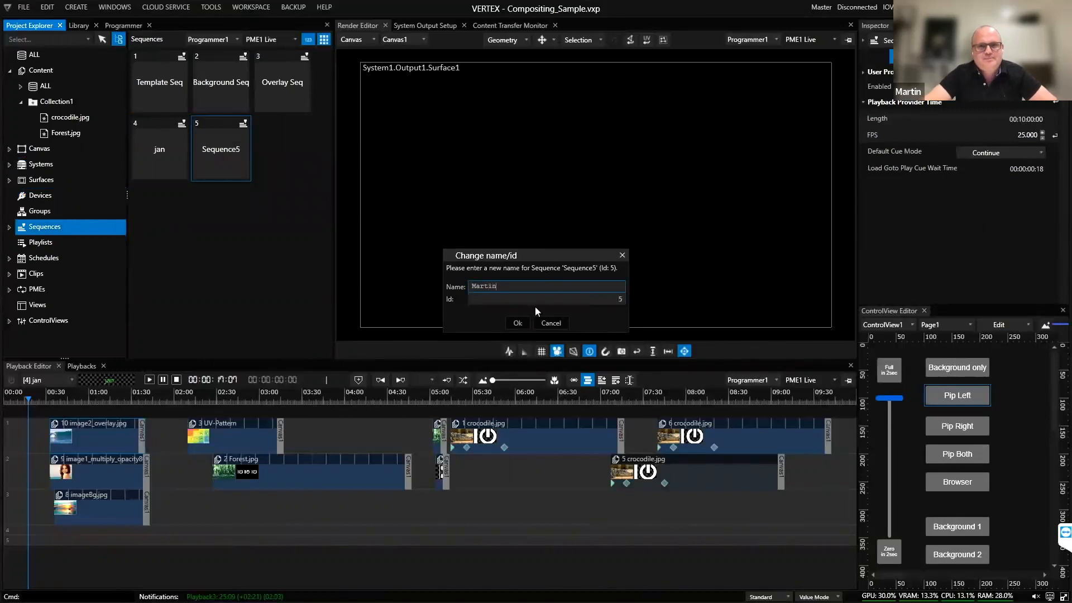
click(520, 323)
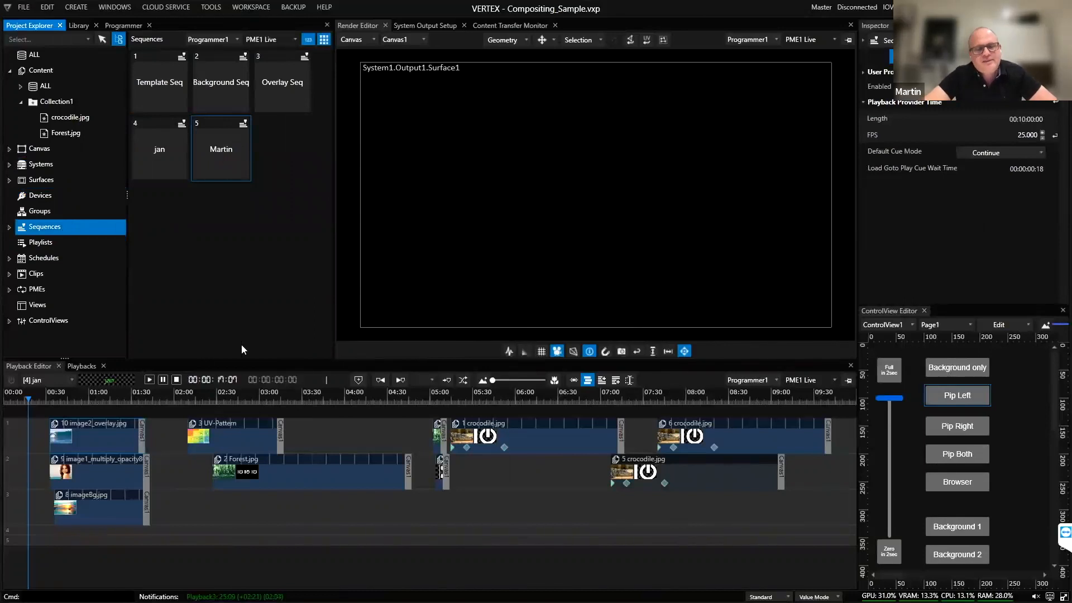
Step: Show sequence 5 in the Playback Editor and place the UV-Pattern content on its timeline at about 01:04
click(72, 380)
click(53, 438)
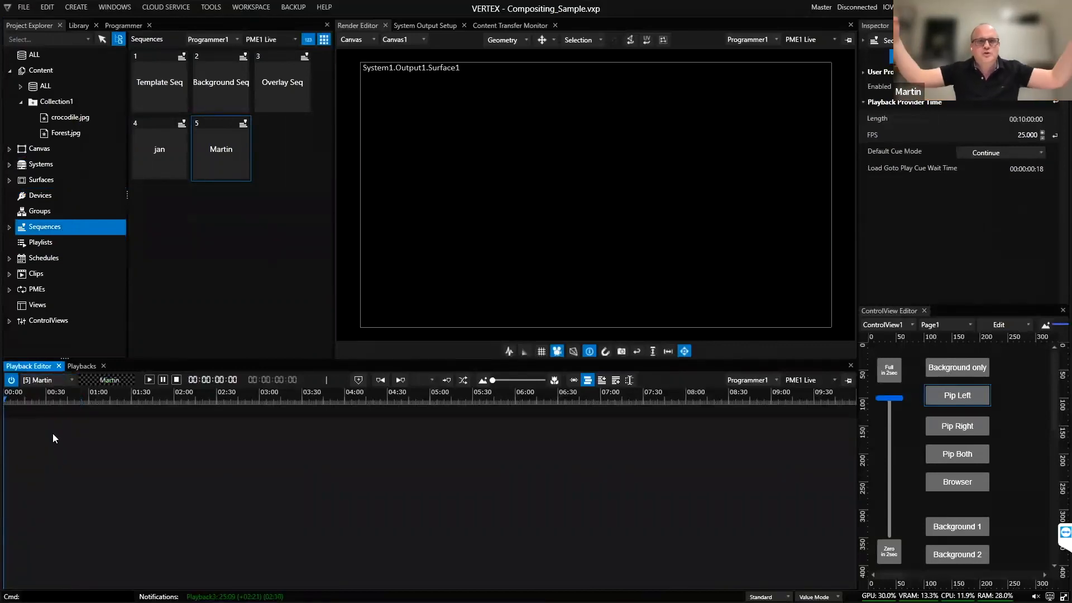
click(68, 68)
drag(124, 395, 103, 427)
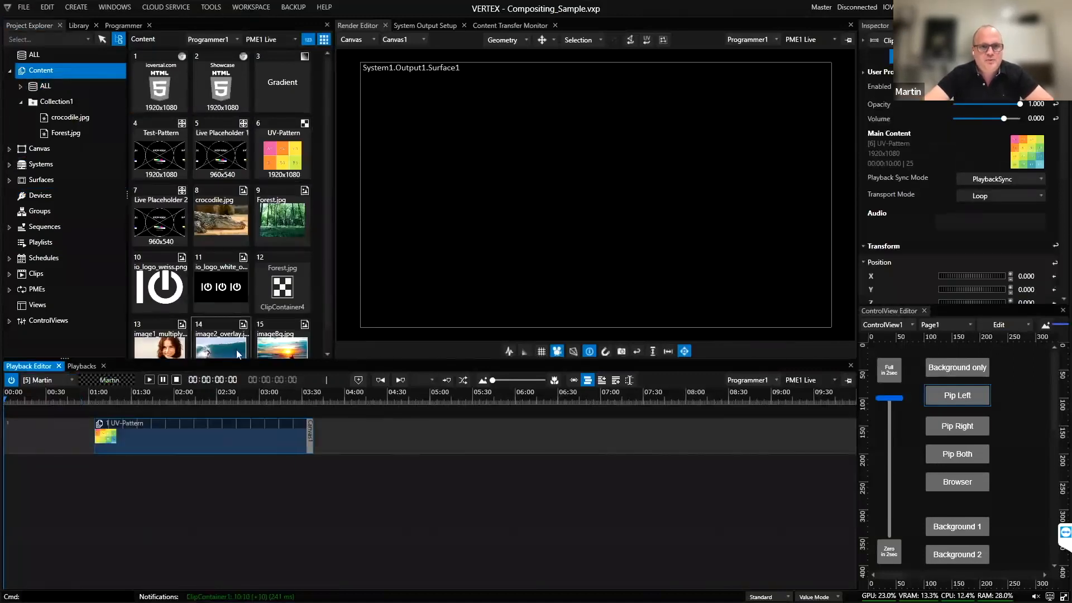
Step: Add imageBg.jpg on a second track, shift UV-Pattern to about 00:20 and imageBg.jpg to about 02:31, and preview their overlap at about 02:39
scroll(268, 335, down, 1)
drag(282, 329, 331, 478)
drag(240, 426, 174, 439)
drag(404, 474, 303, 470)
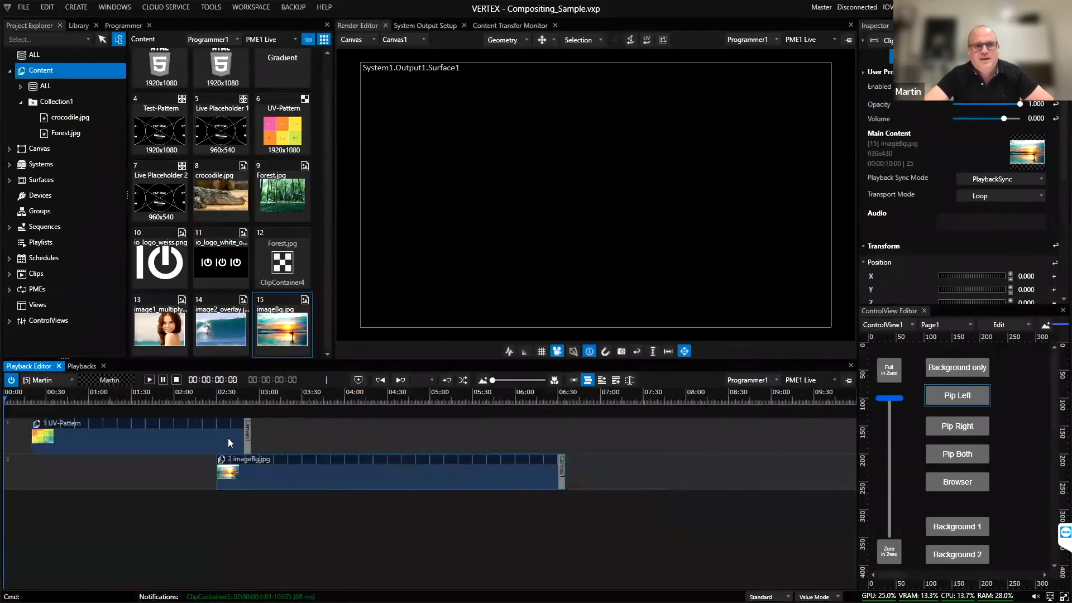
click(228, 392)
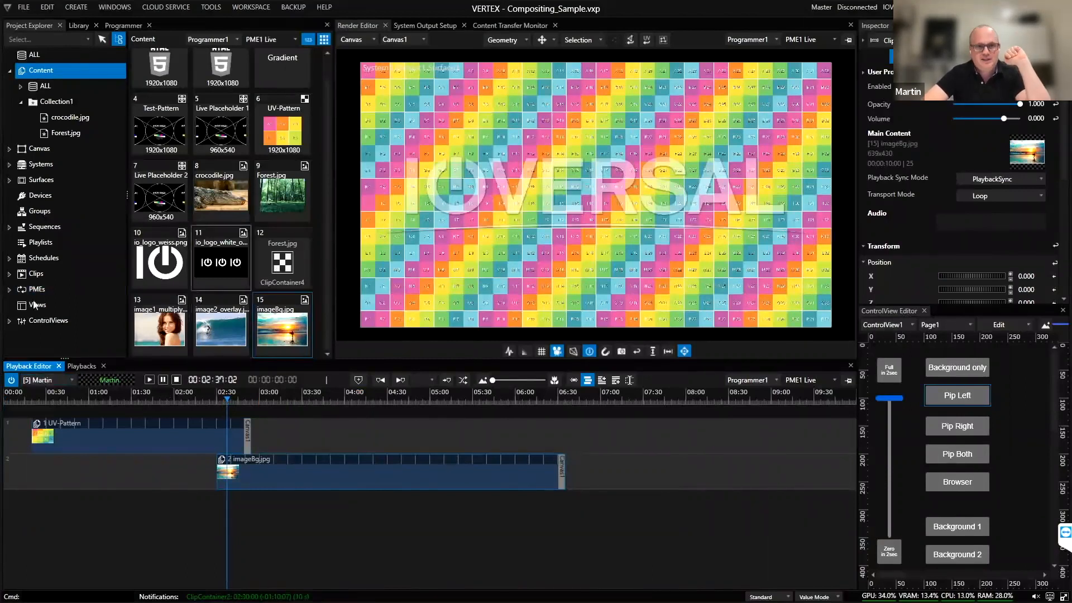
Step: Return sequence 5's playhead to about 00:05 and rename Sequence6 as Show
click(12, 398)
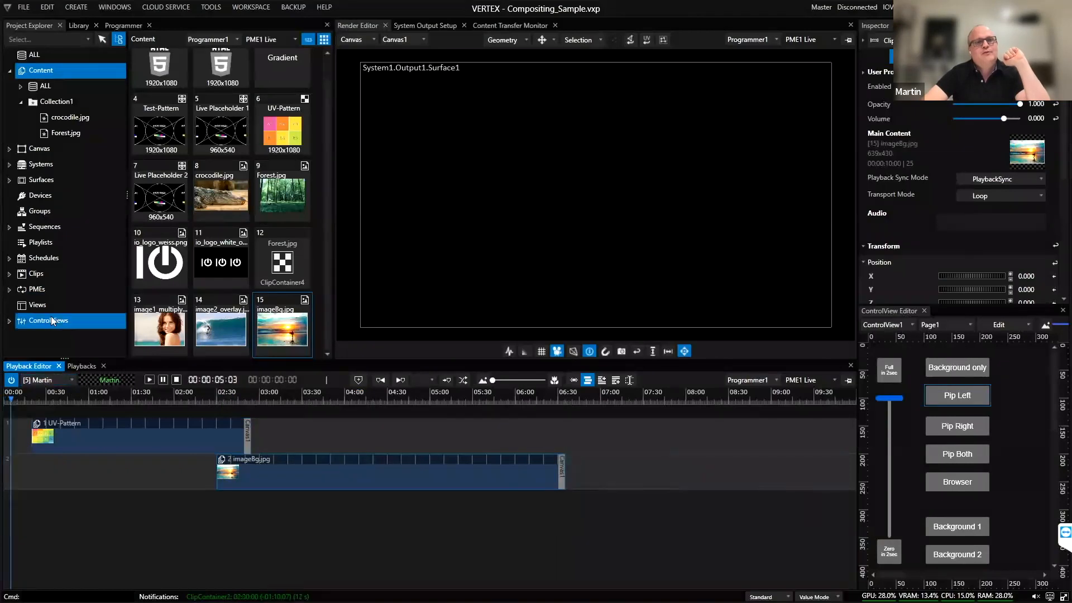
click(58, 163)
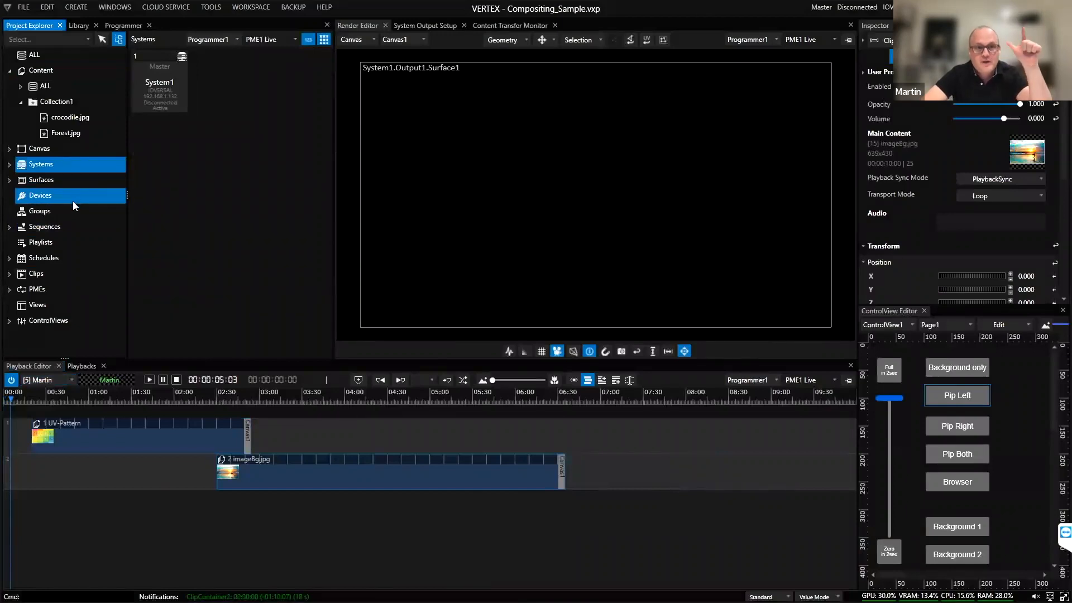
click(55, 229)
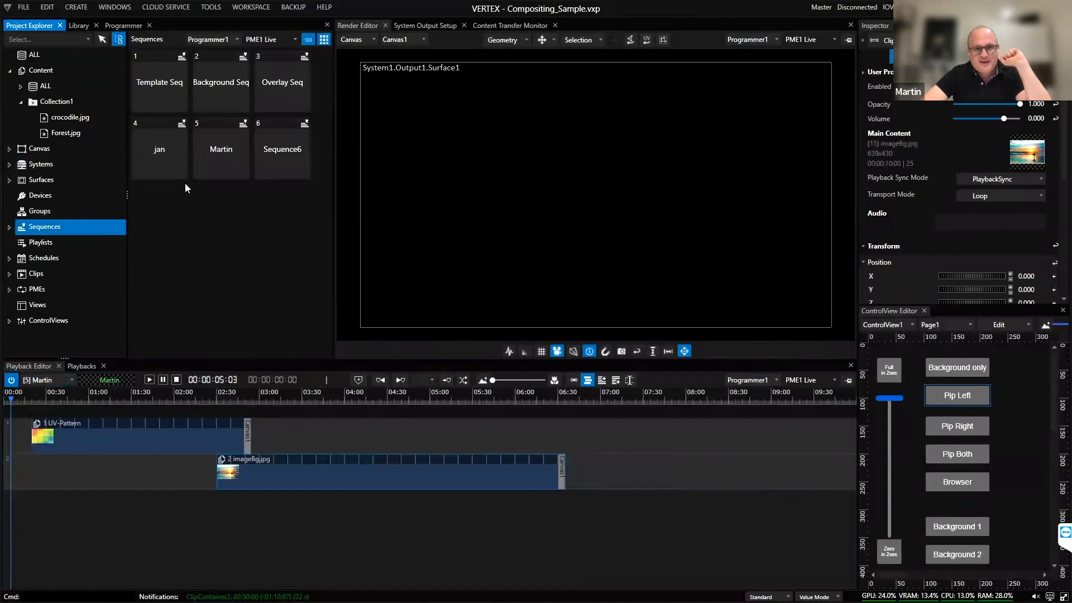
click(283, 149)
right_click(310, 149)
click(340, 153)
click(487, 286)
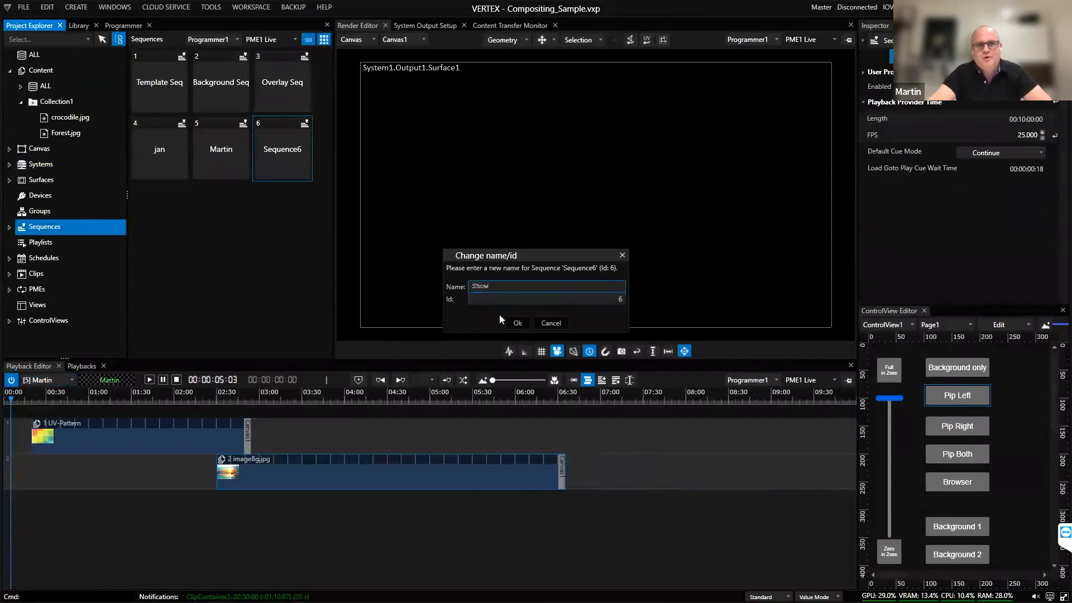
click(517, 323)
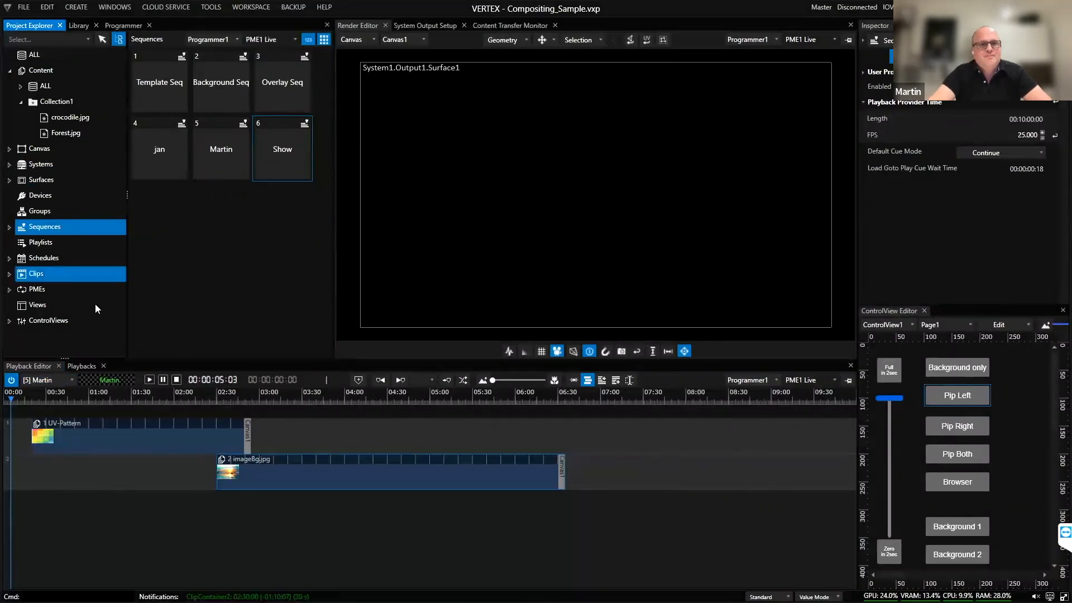
Step: Show sequence 6 in the Playback Editor and dock two additional Playback Editors stacked above it
click(49, 380)
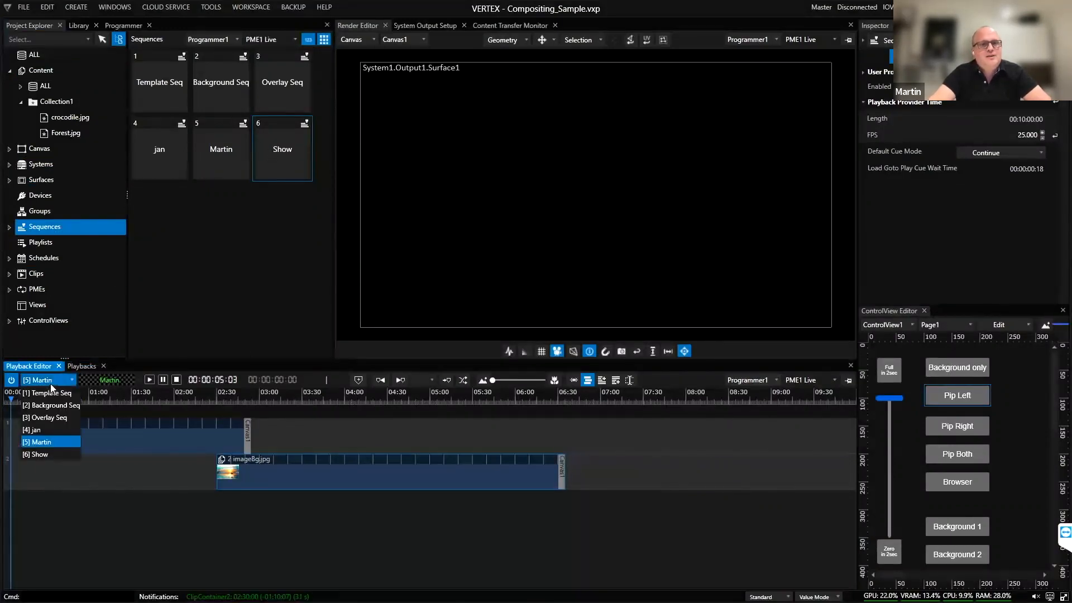
click(45, 454)
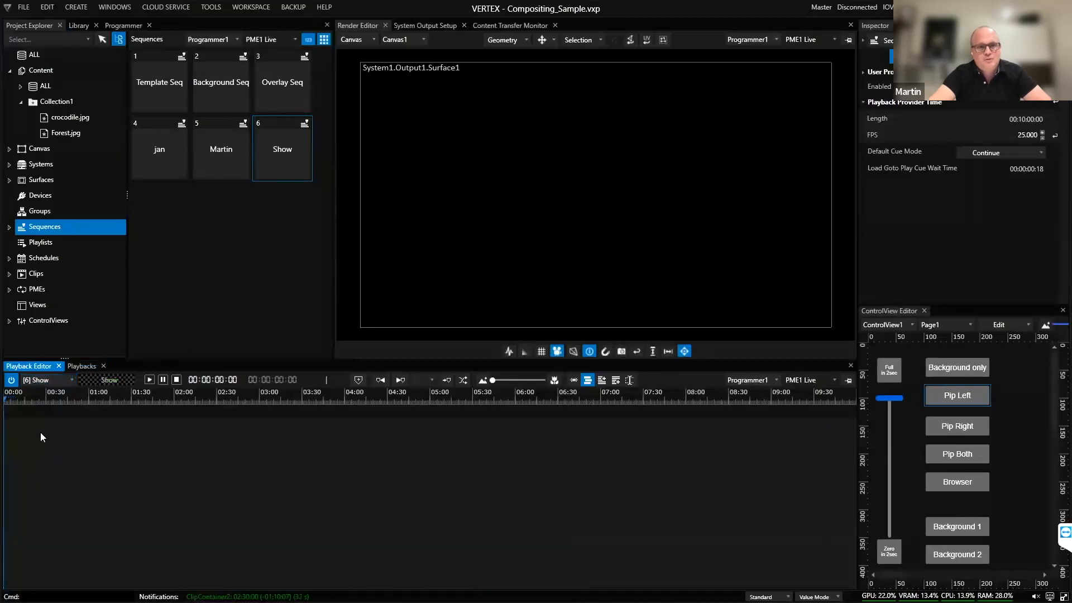
click(115, 7)
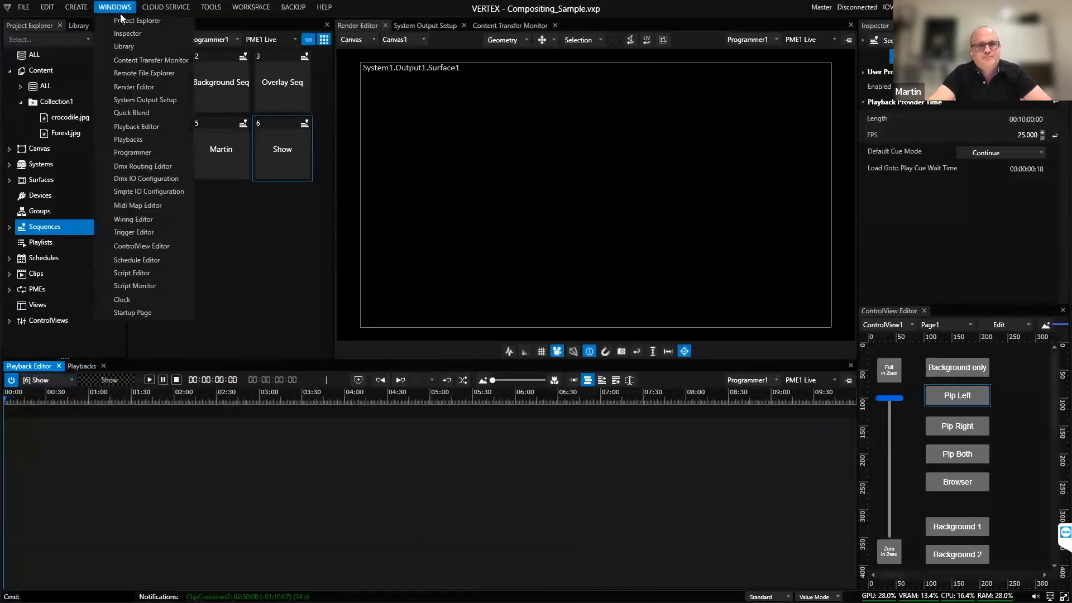
click(136, 127)
click(128, 11)
click(141, 126)
drag(219, 65, 433, 444)
drag(211, 66, 436, 319)
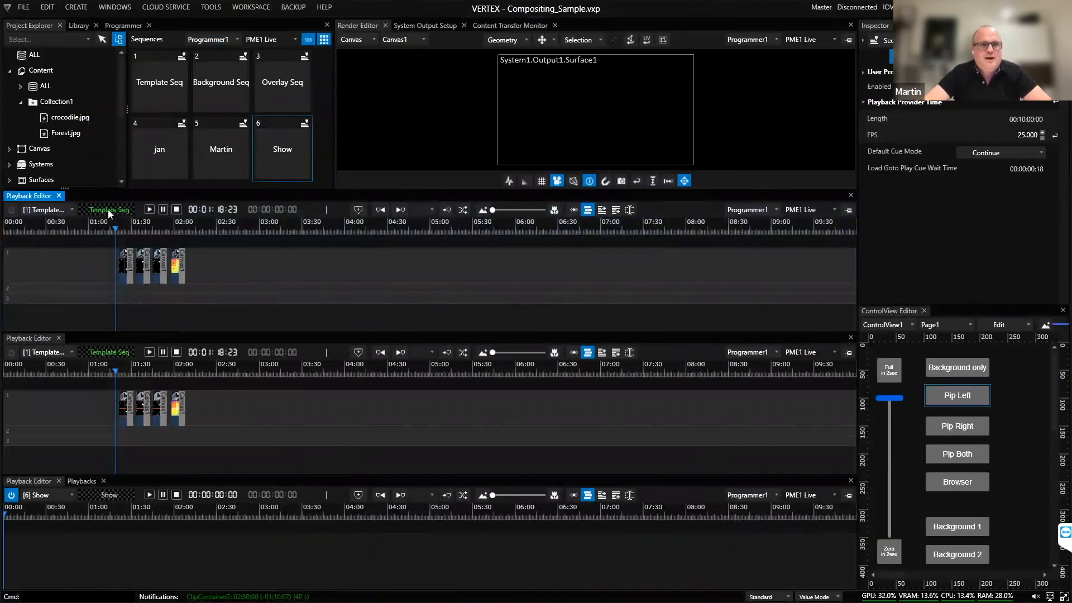
Step: Load sequence 4 in the uppermost Playback Editor and sequence 5 in the middle one, and activate sequence 4
click(45, 210)
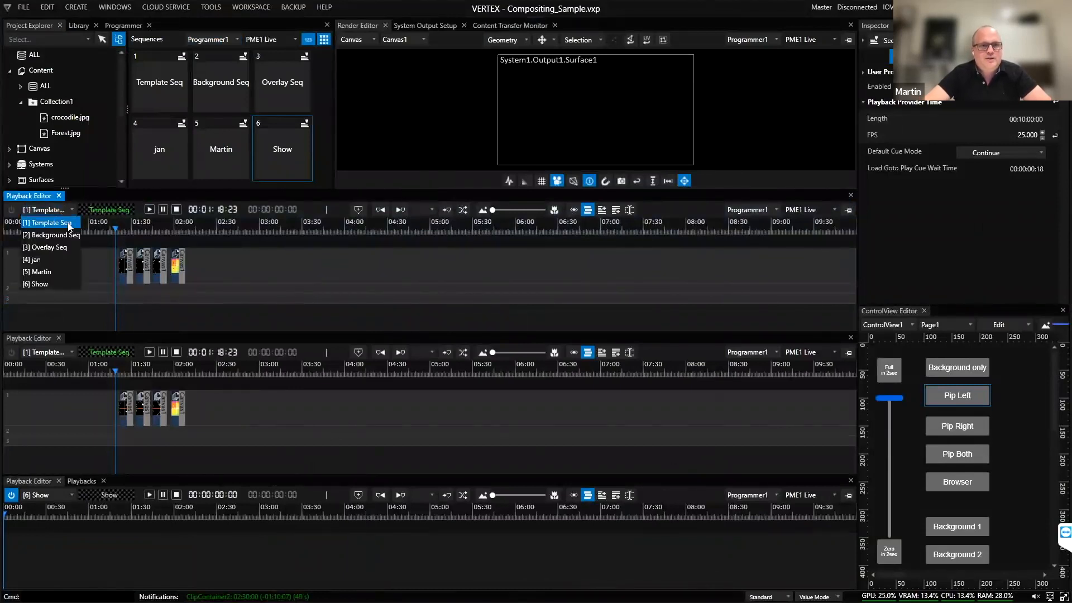
click(33, 260)
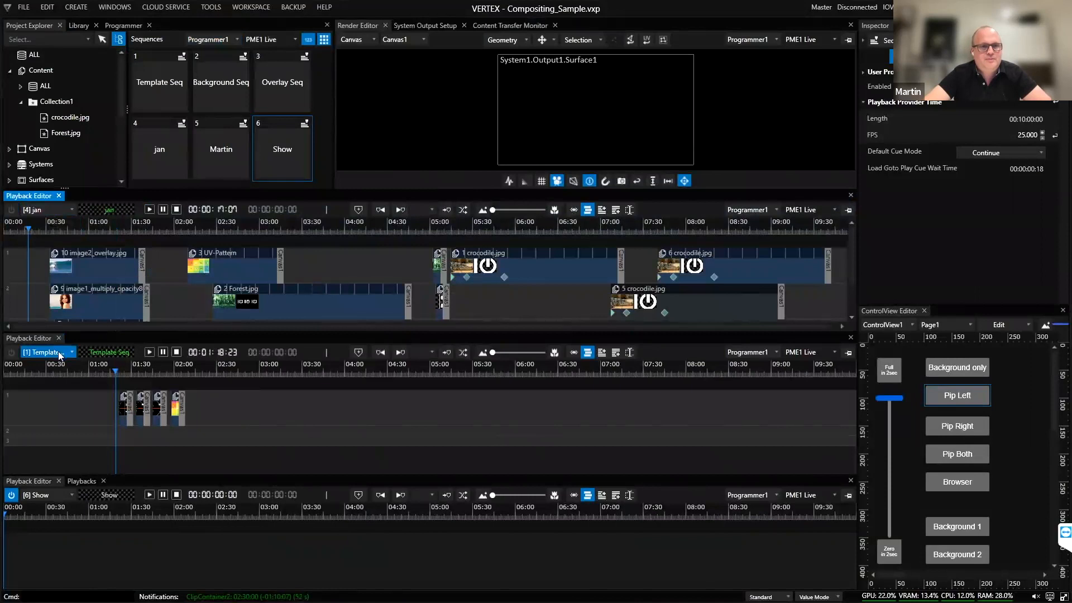
click(59, 352)
click(61, 417)
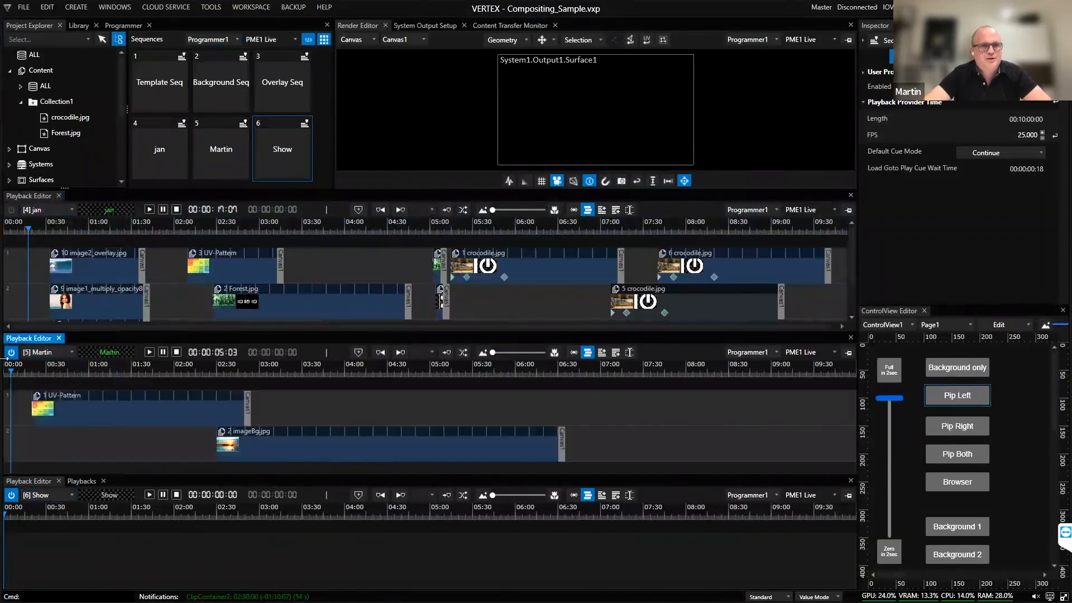
click(8, 224)
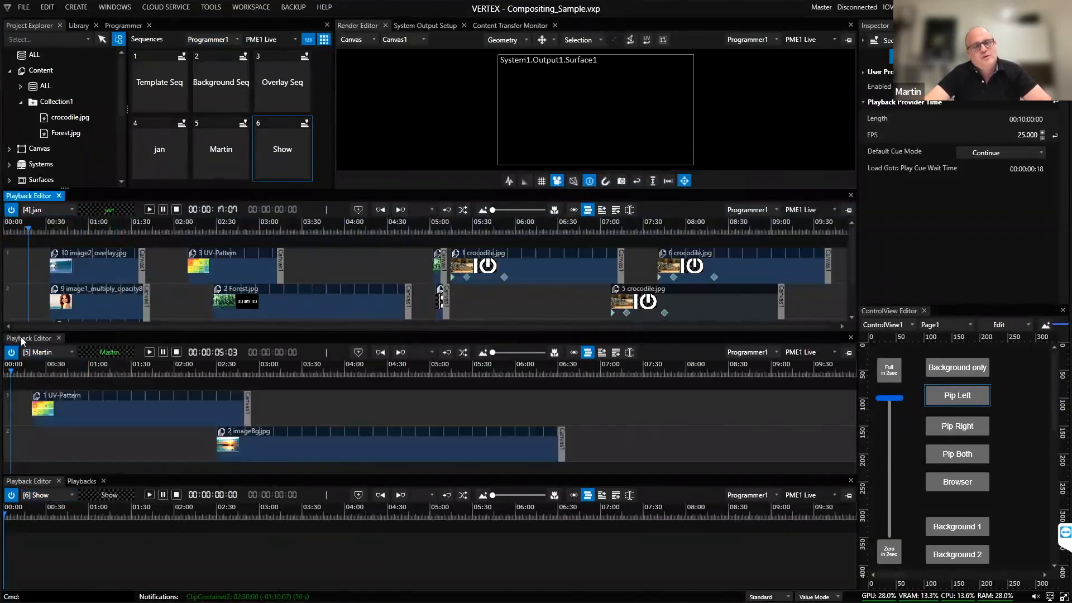
click(18, 515)
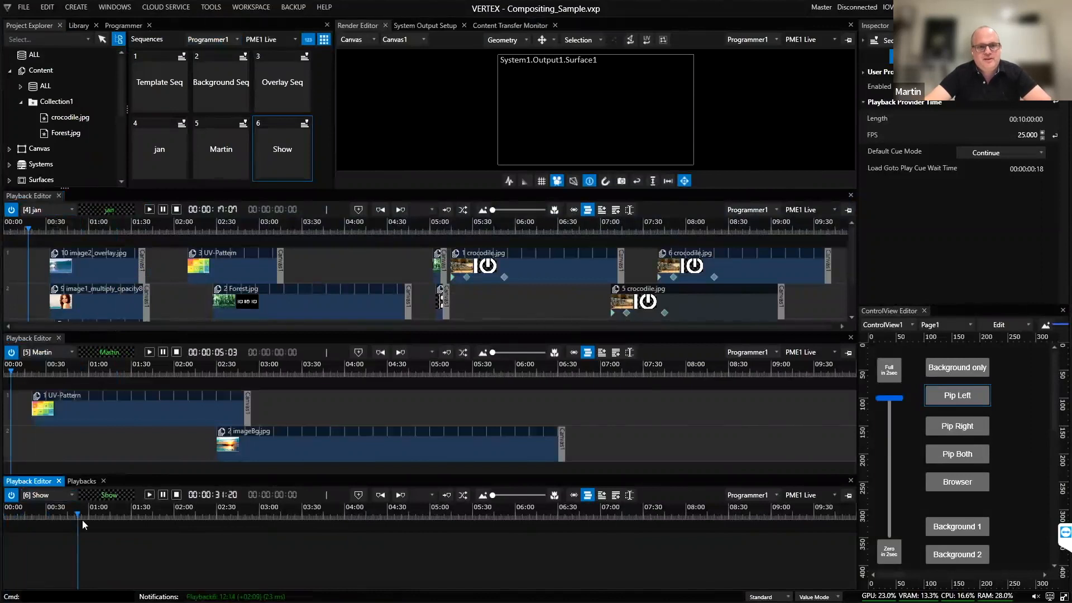
click(5, 516)
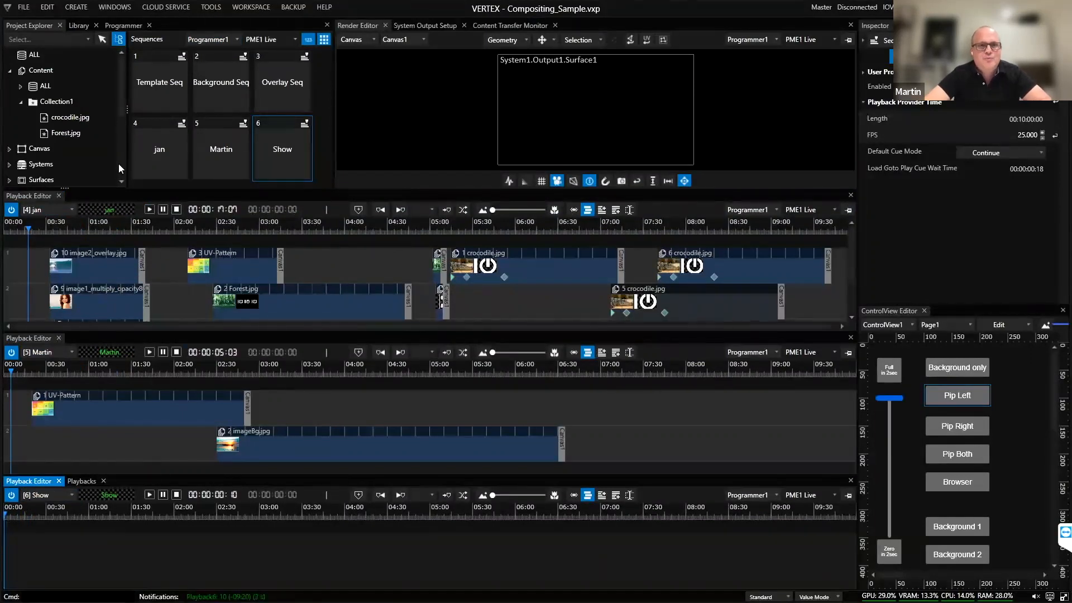
Step: Place PME1's playbacks of sequences 4 and 5 on separate tracks of the Show timeline, both starting at about 01:29
drag(123, 81, 122, 149)
click(47, 149)
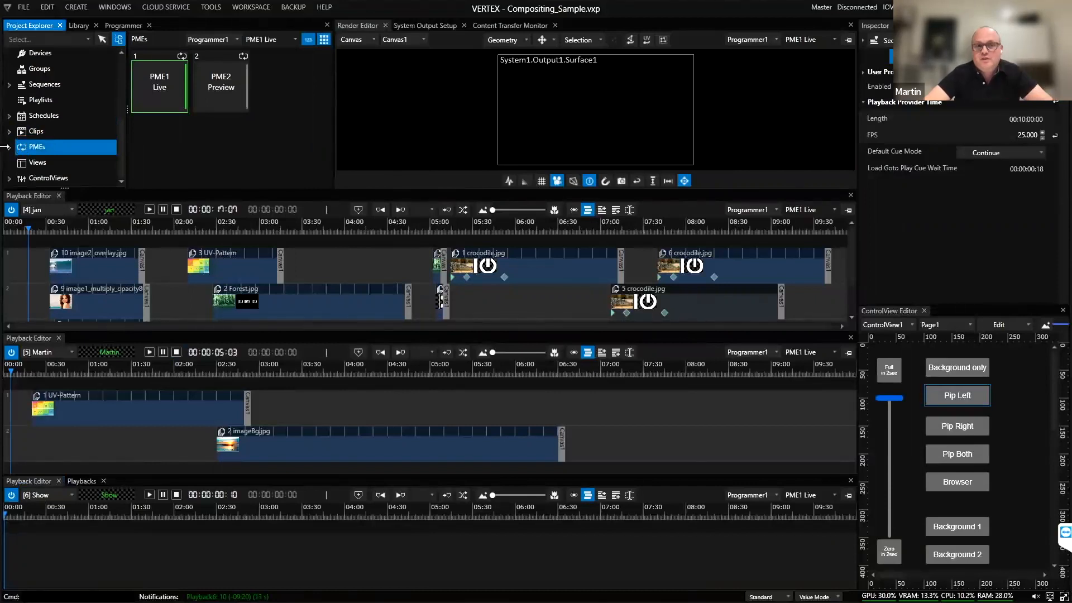
click(9, 147)
click(44, 163)
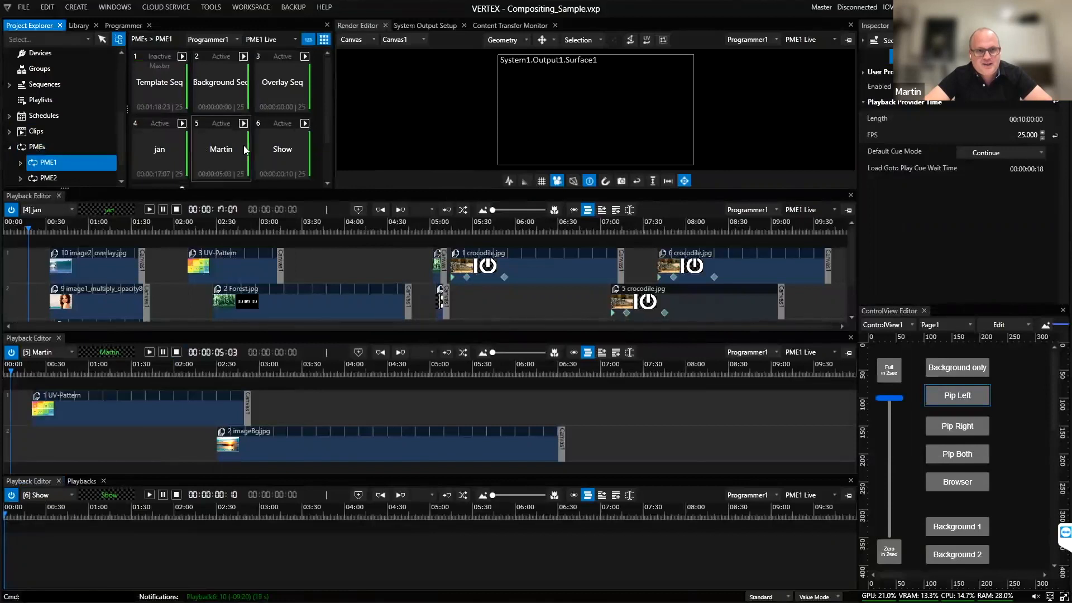
drag(167, 152, 131, 518)
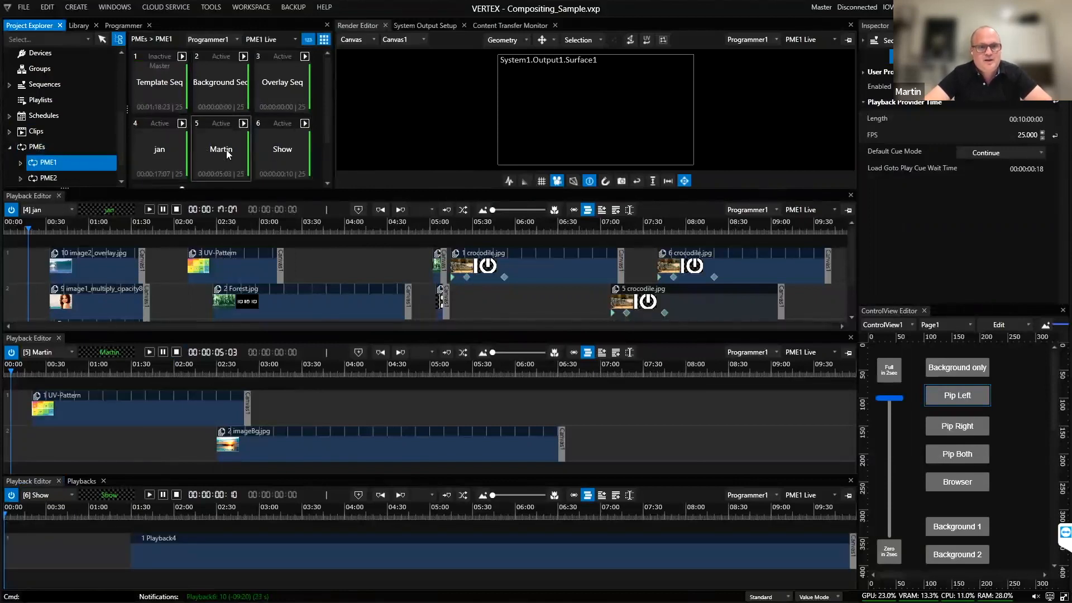
drag(210, 587, 168, 575)
Step: Scrub through the Show sequence, ending at about 02:43, to check how nested sequences 4 and 5 follow and composite
drag(167, 513, 271, 515)
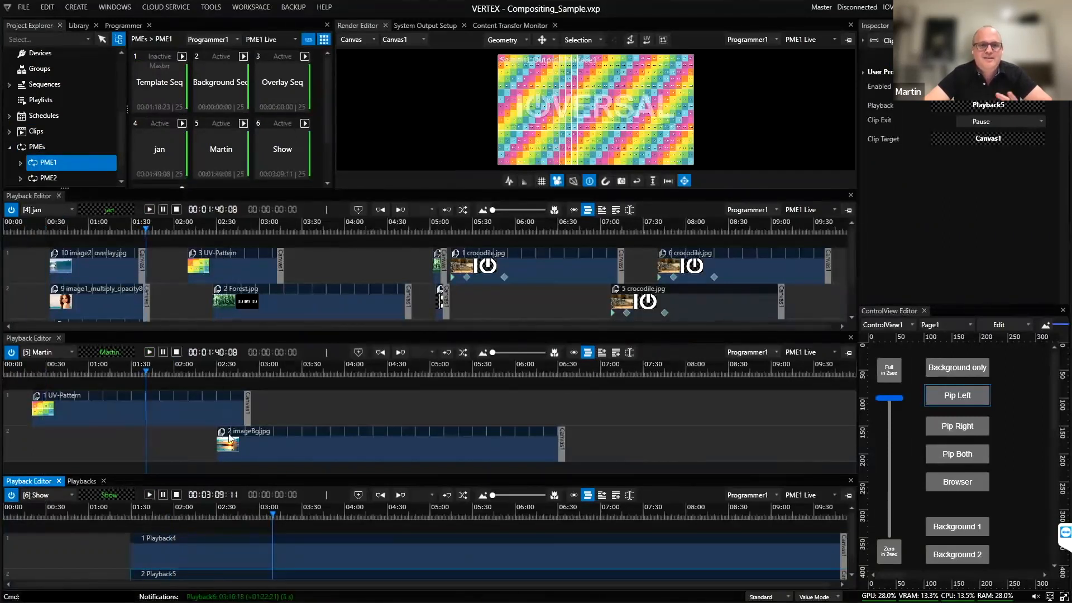
click(243, 515)
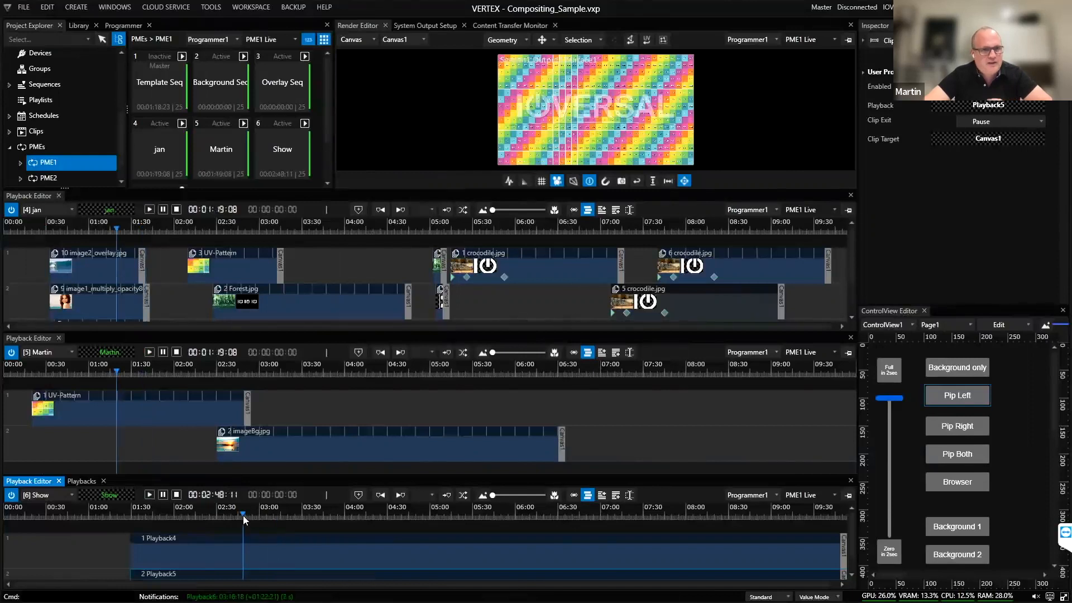
click(257, 512)
click(300, 514)
click(168, 517)
click(236, 515)
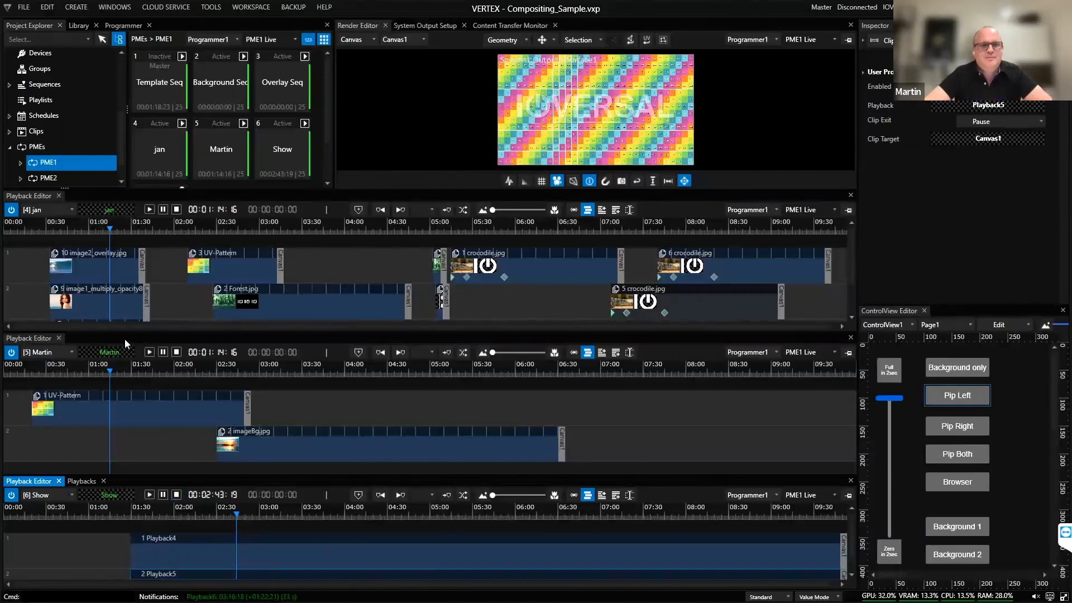
Step: Move Show's playhead ahead of its clips to about 00:58, sequence 5's to about 00:04 and sequence 4's to about 00:09
click(182, 543)
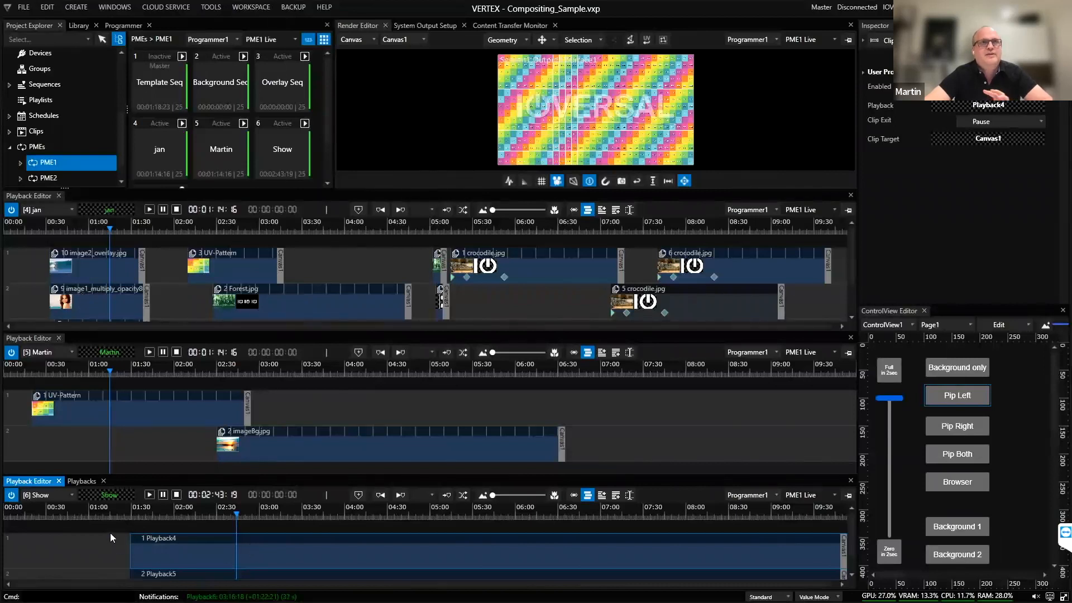
click(87, 523)
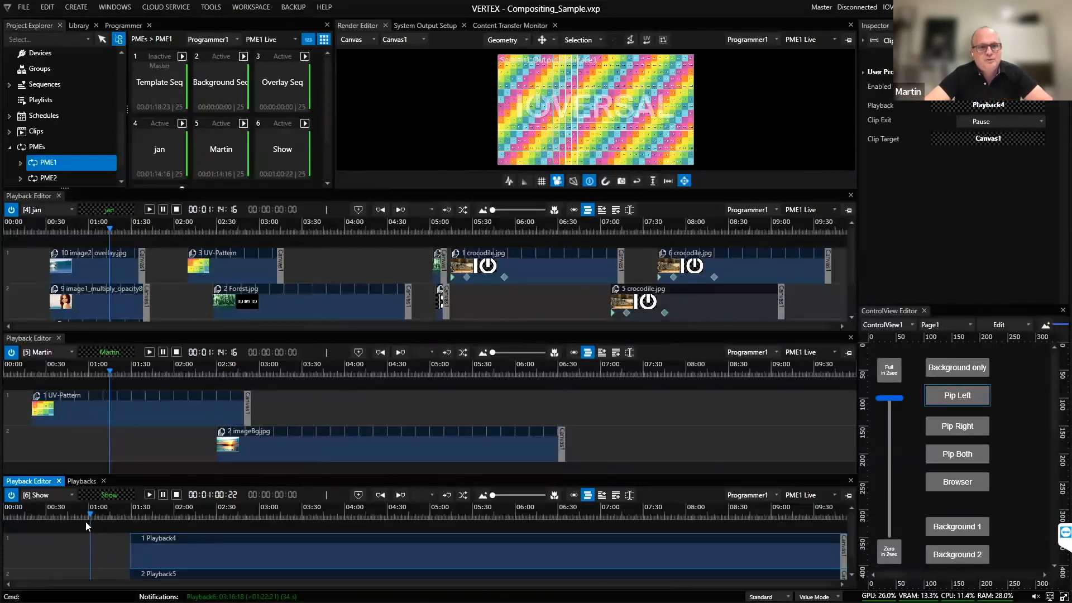
click(12, 373)
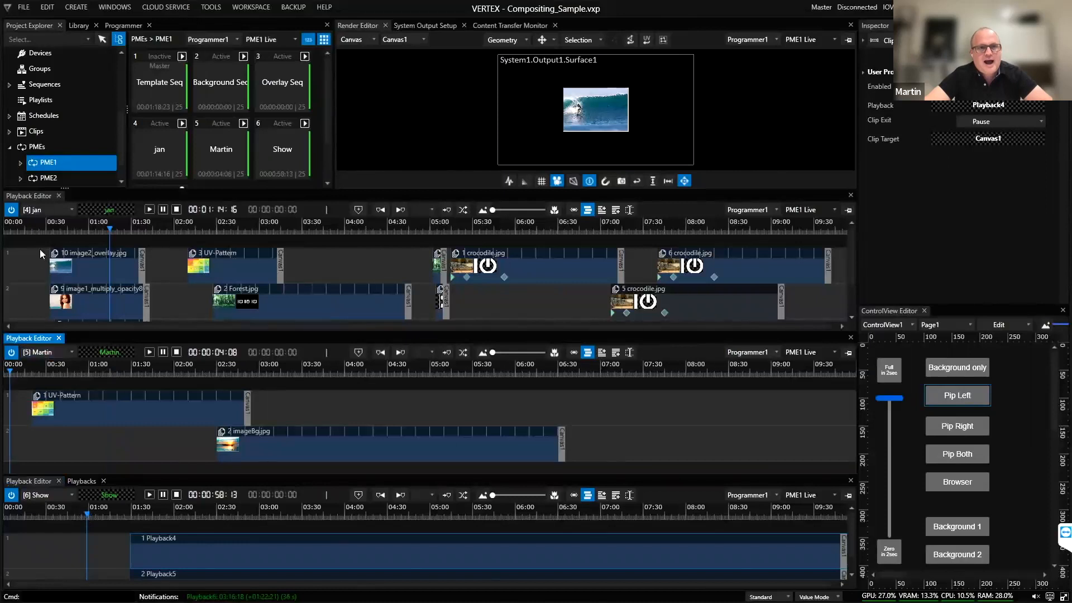
click(17, 228)
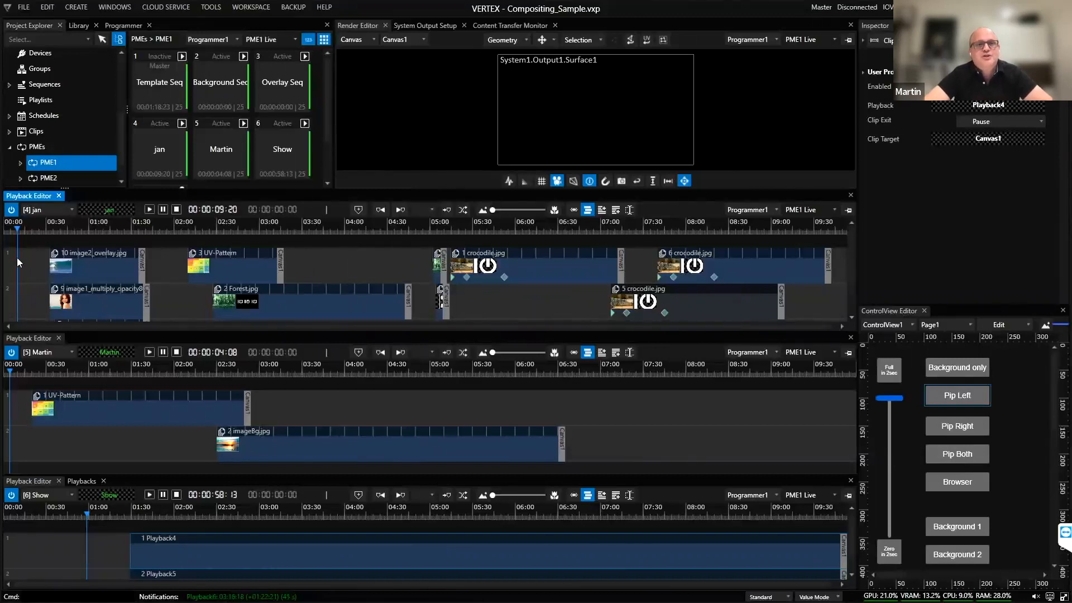
Step: Switch to the Live workspace, show the Show sequence in the Playback Editor and select its Playback4 clip
click(251, 6)
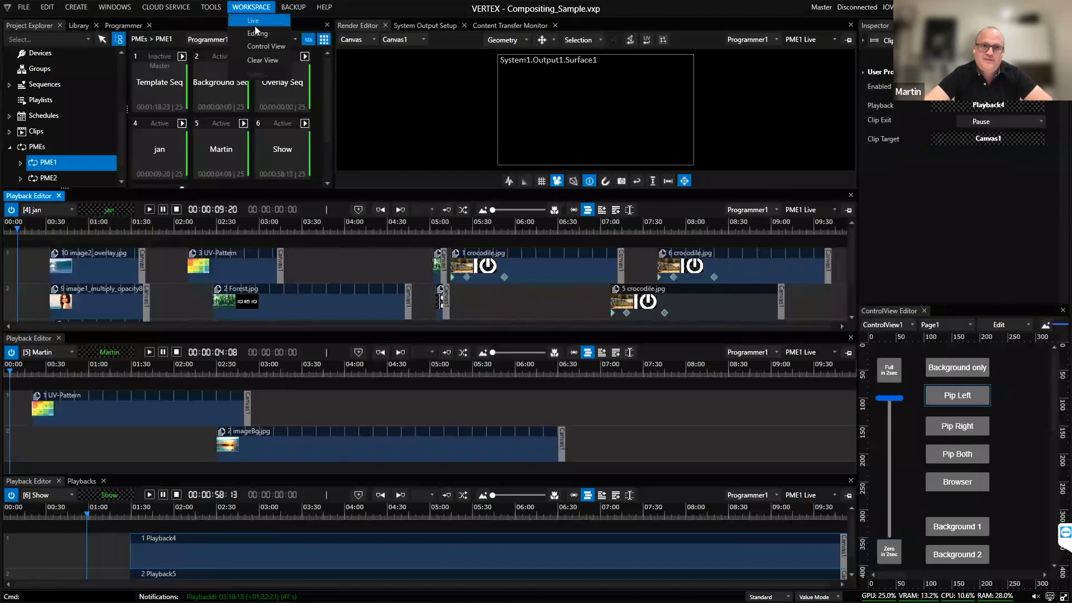
click(256, 22)
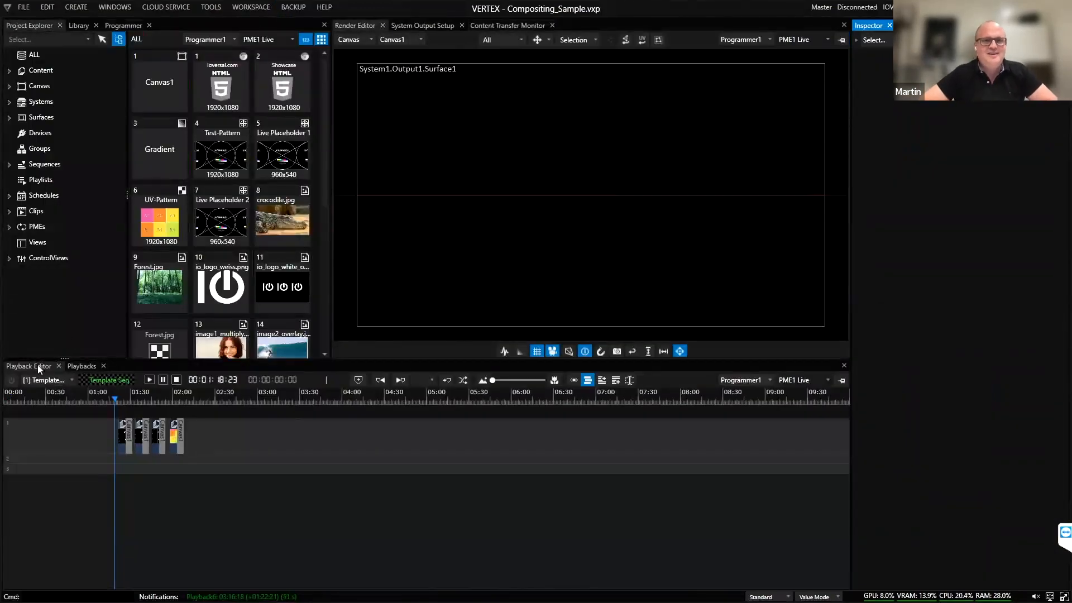
click(43, 165)
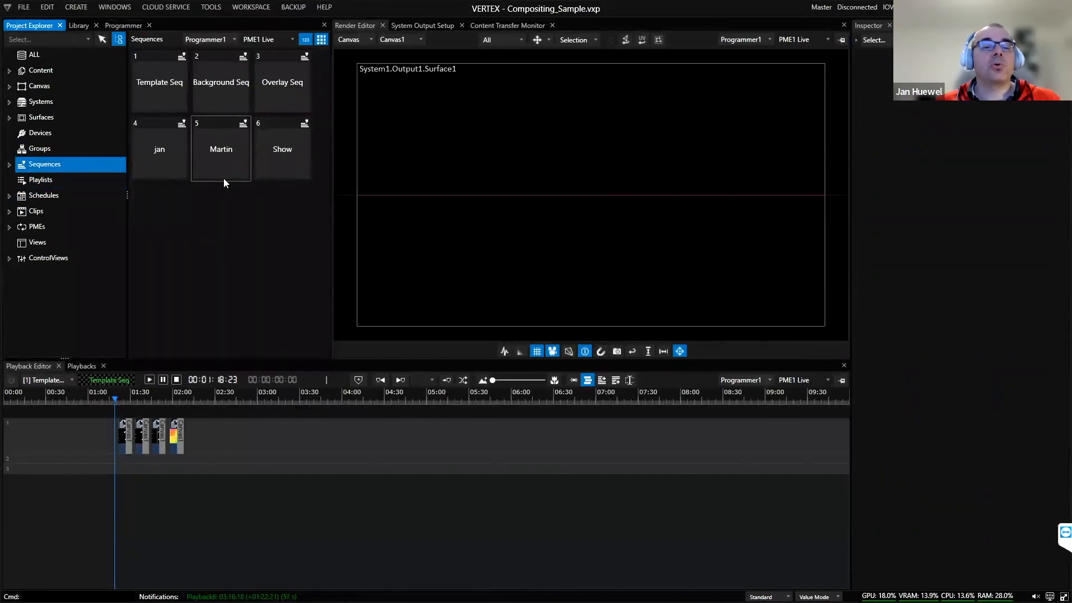
click(47, 381)
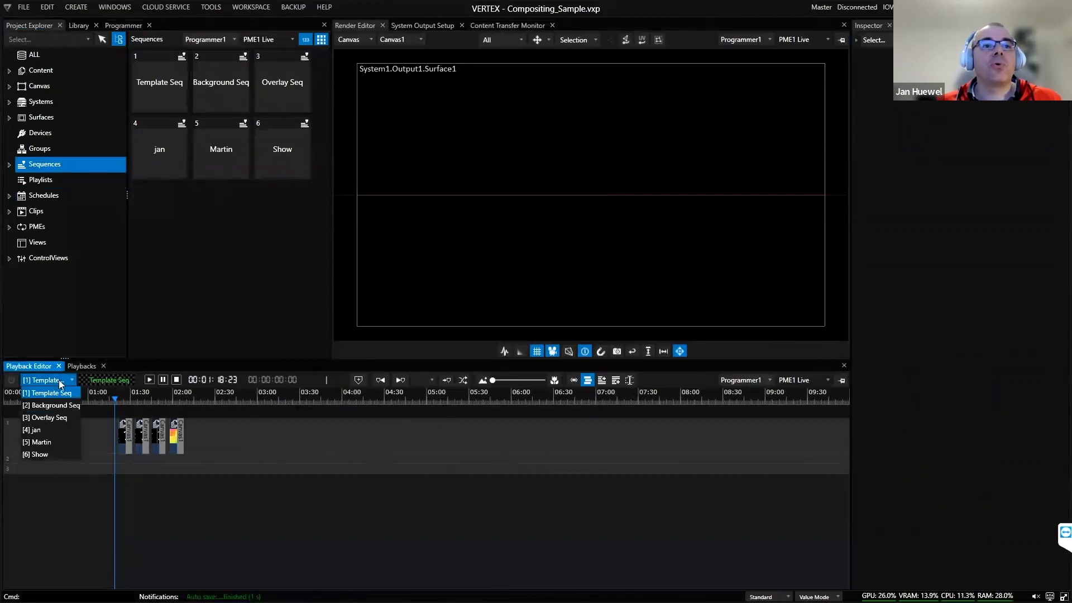
click(51, 454)
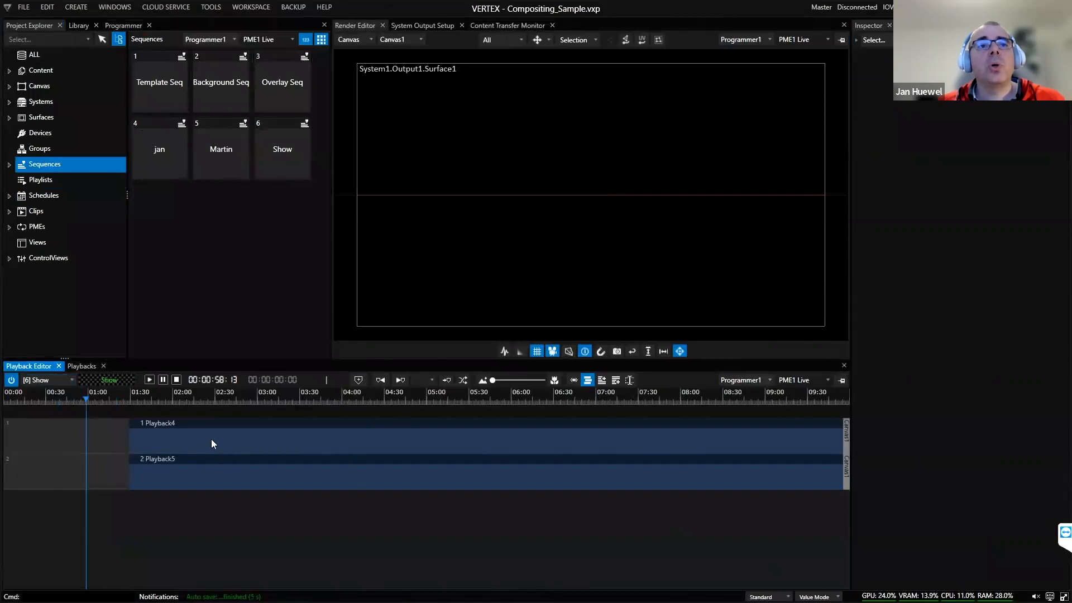
click(187, 440)
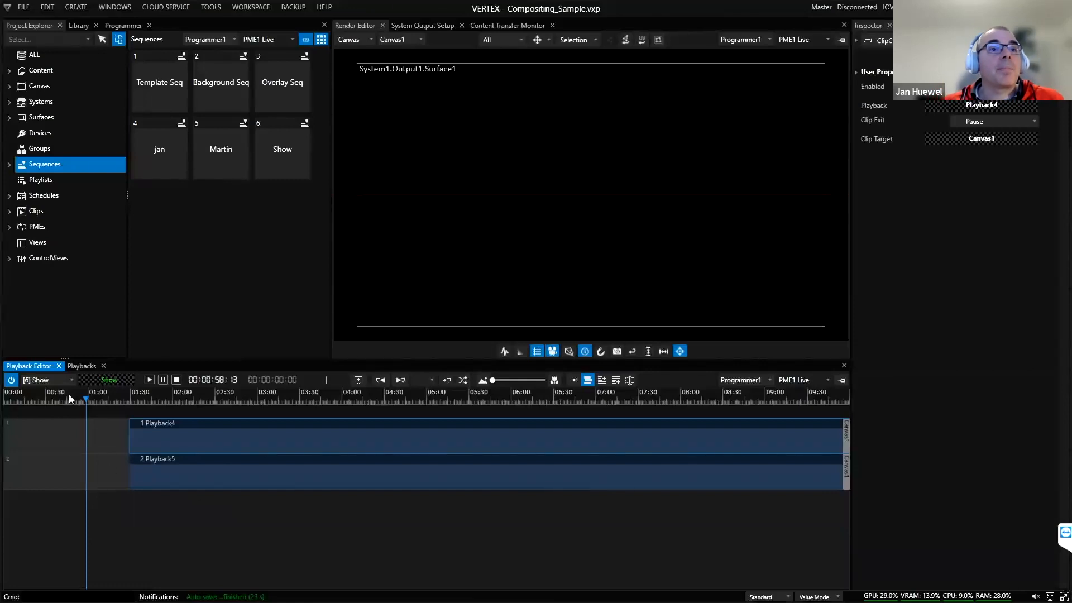
click(51, 381)
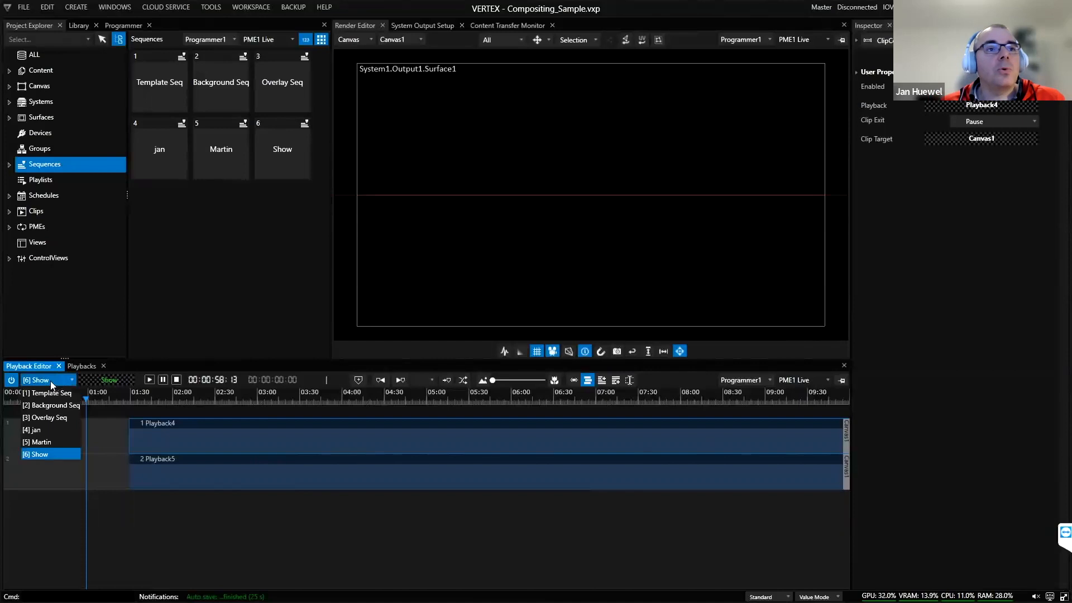
click(192, 258)
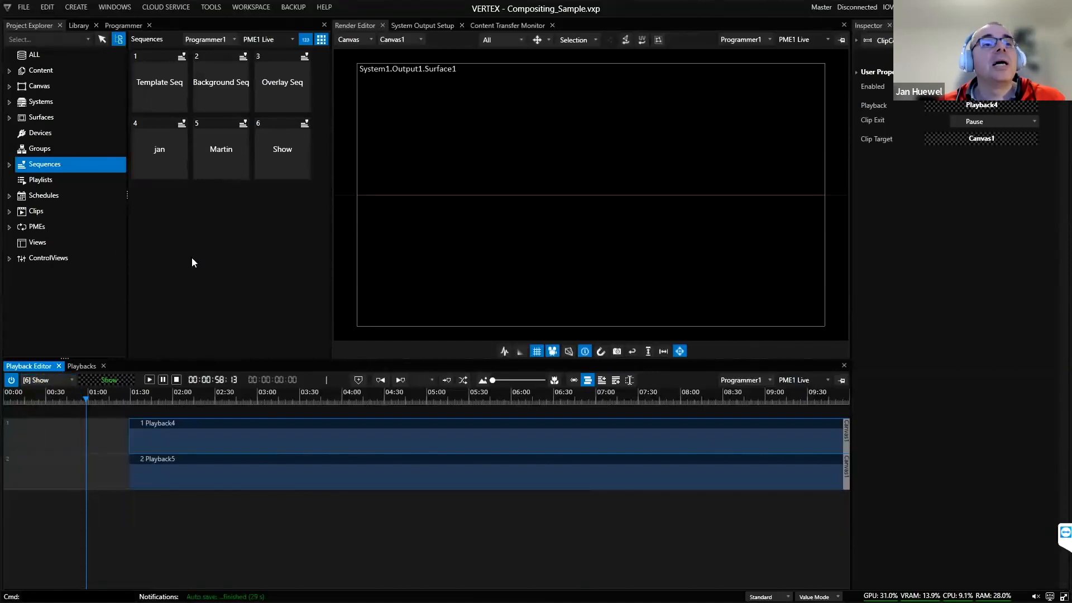
Step: Add a new sequence to the project and select it
right_click(42, 166)
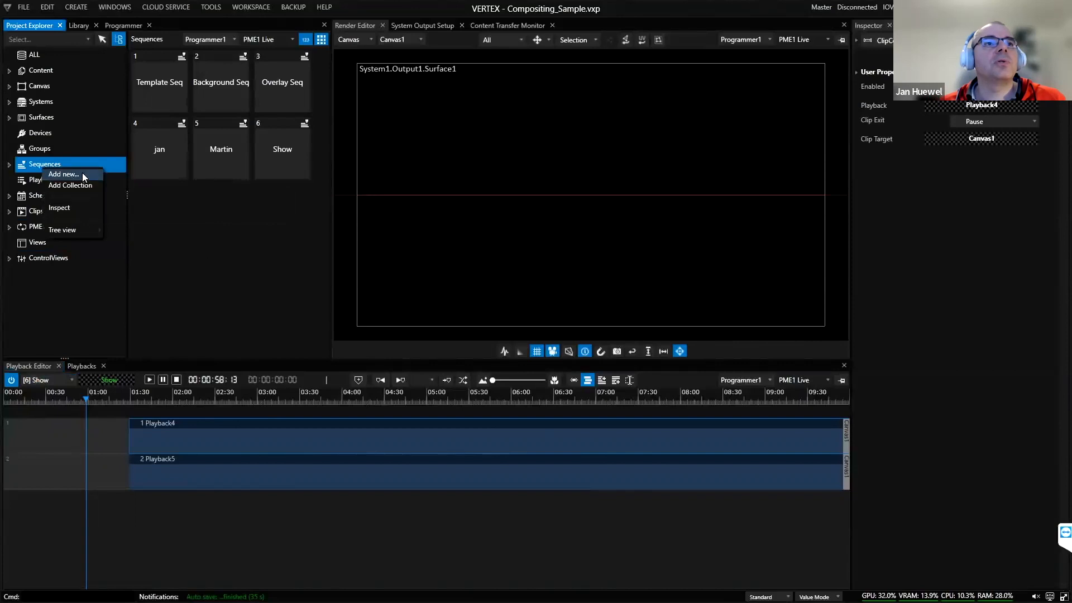
click(81, 174)
click(170, 218)
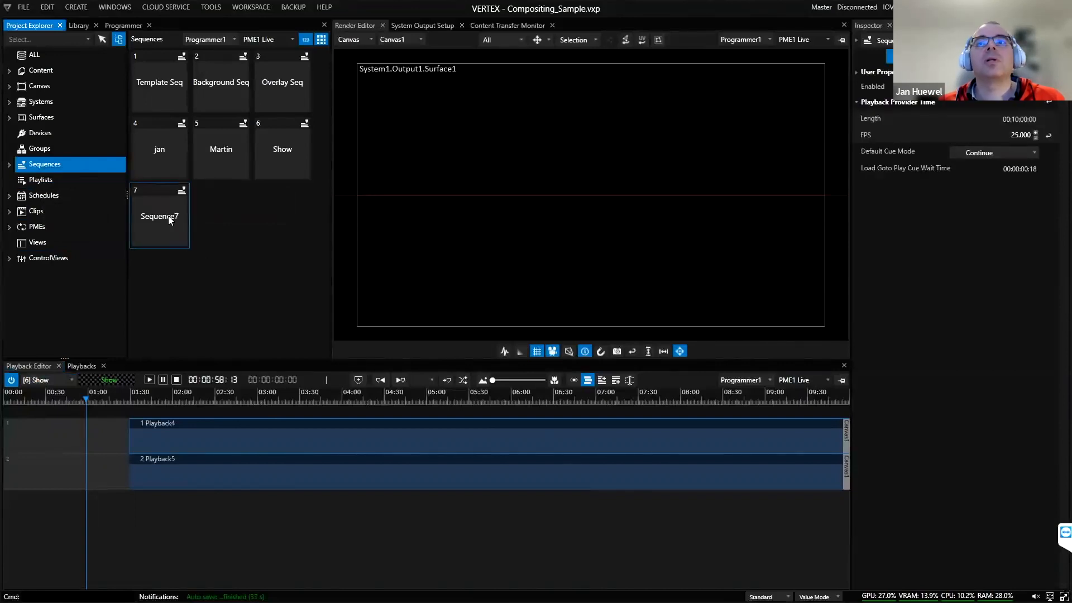
Step: Rename the new sequence as MasterComp
key(F2)
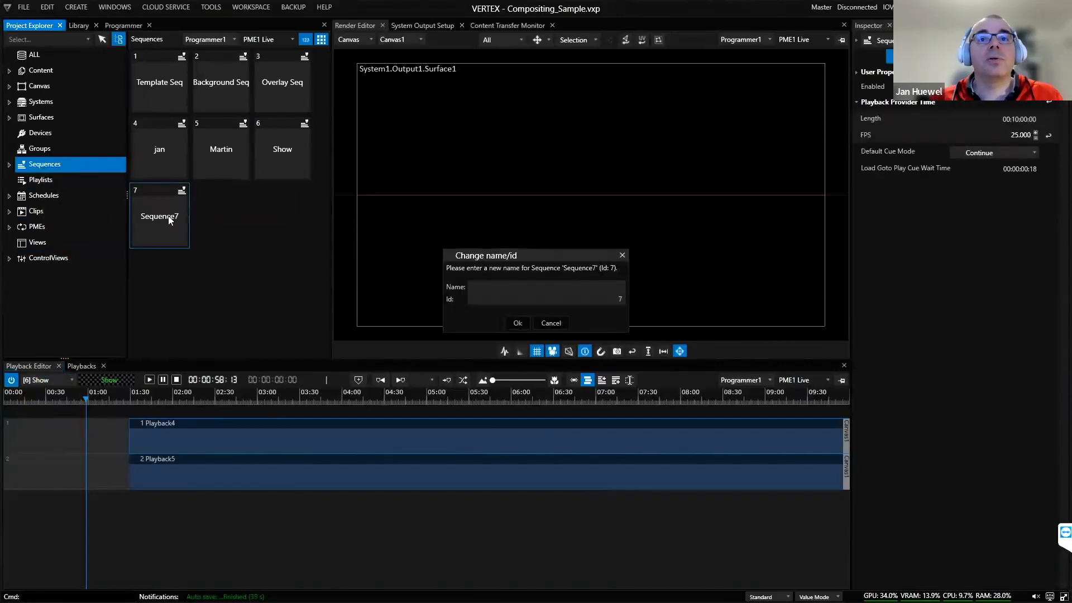
click(519, 285)
text(MasterComp)
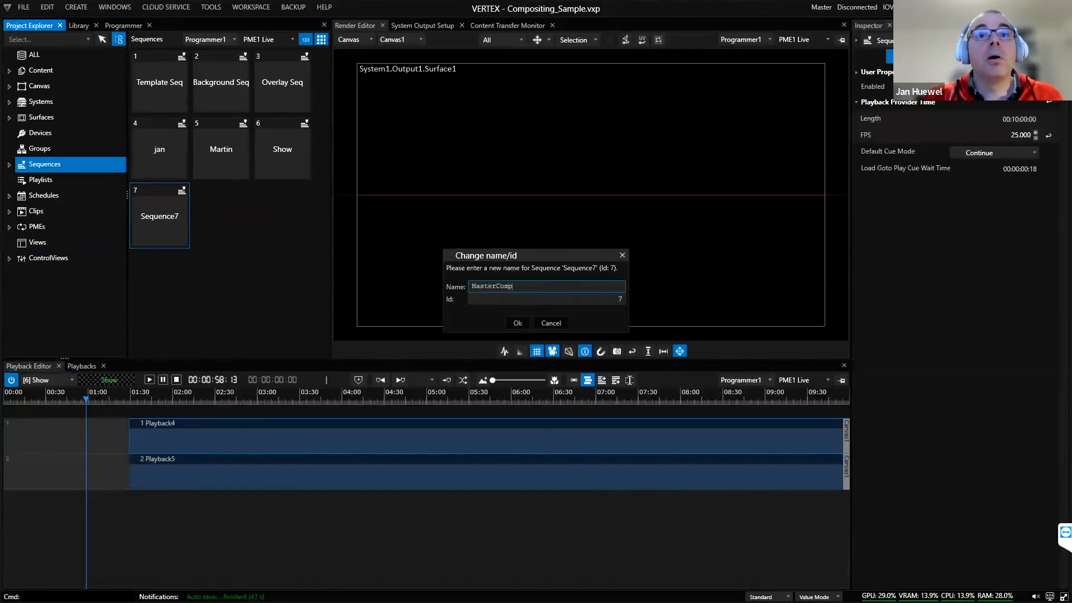
text(7)
key(BackSpace)
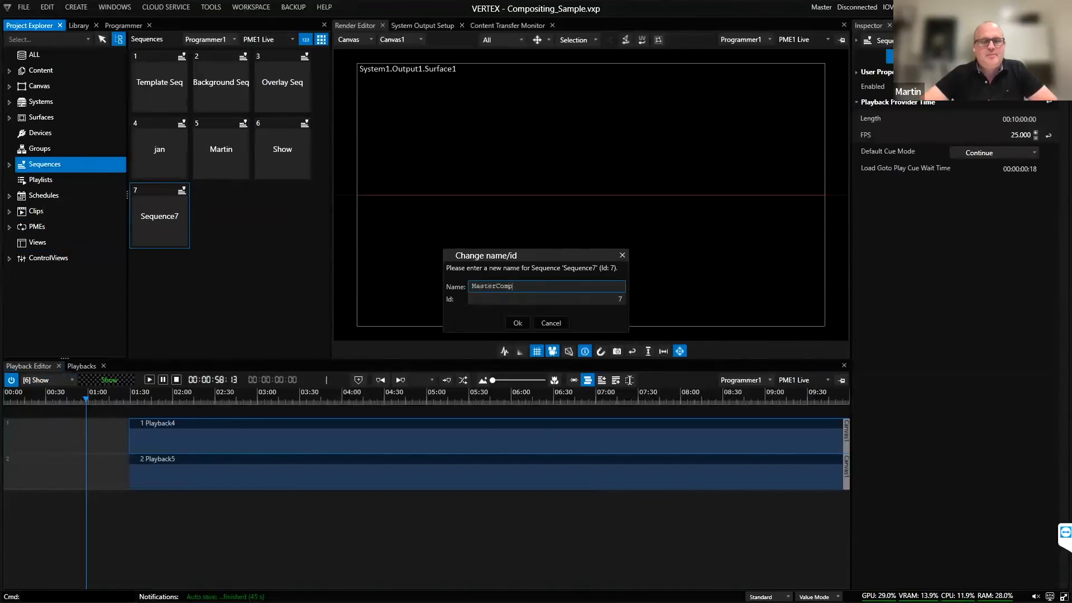
click(524, 323)
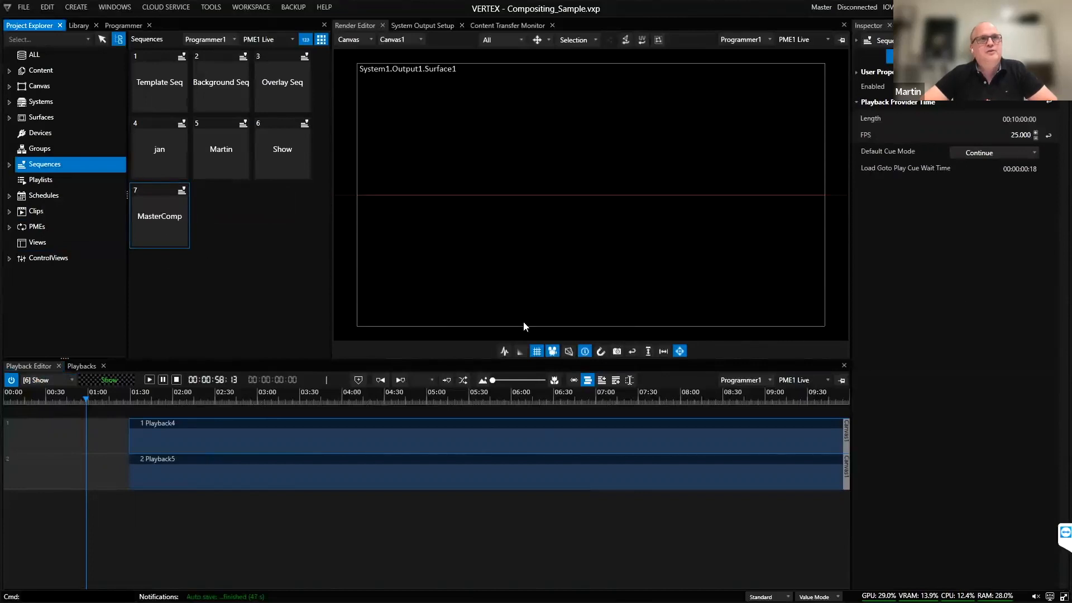
Step: Show MasterComp in the Playback Editor and add sequence 4 to its first layer as a nested clip starting at about 01:18
click(71, 380)
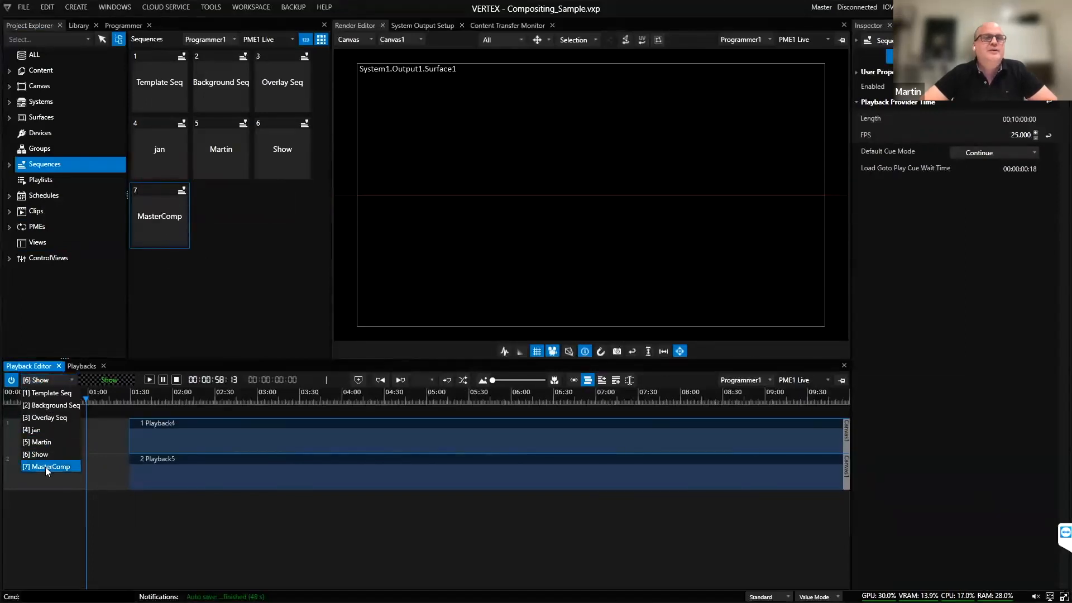
click(46, 467)
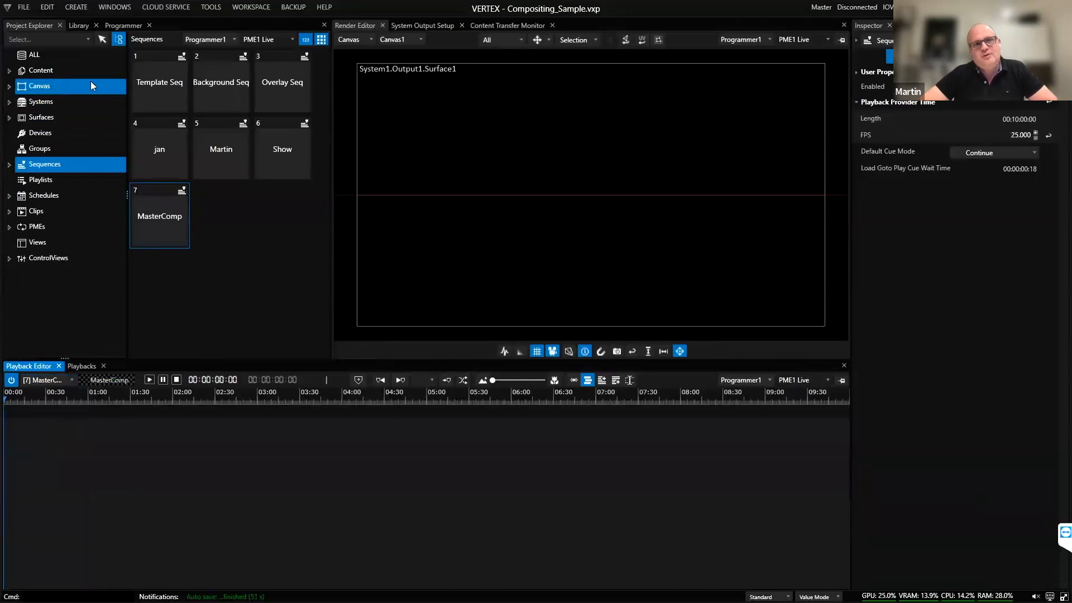
click(156, 324)
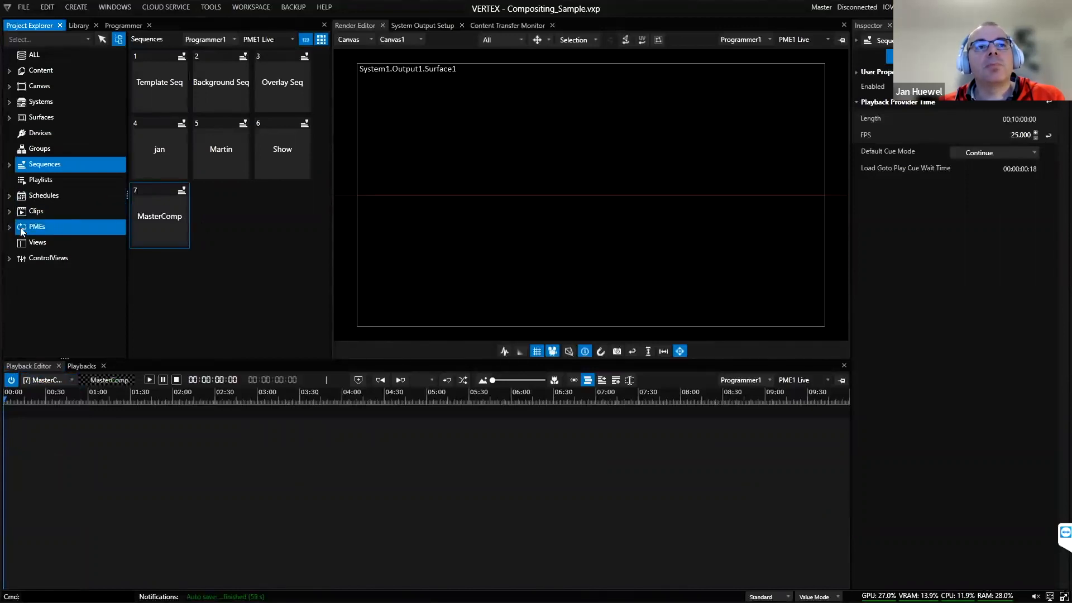
click(163, 149)
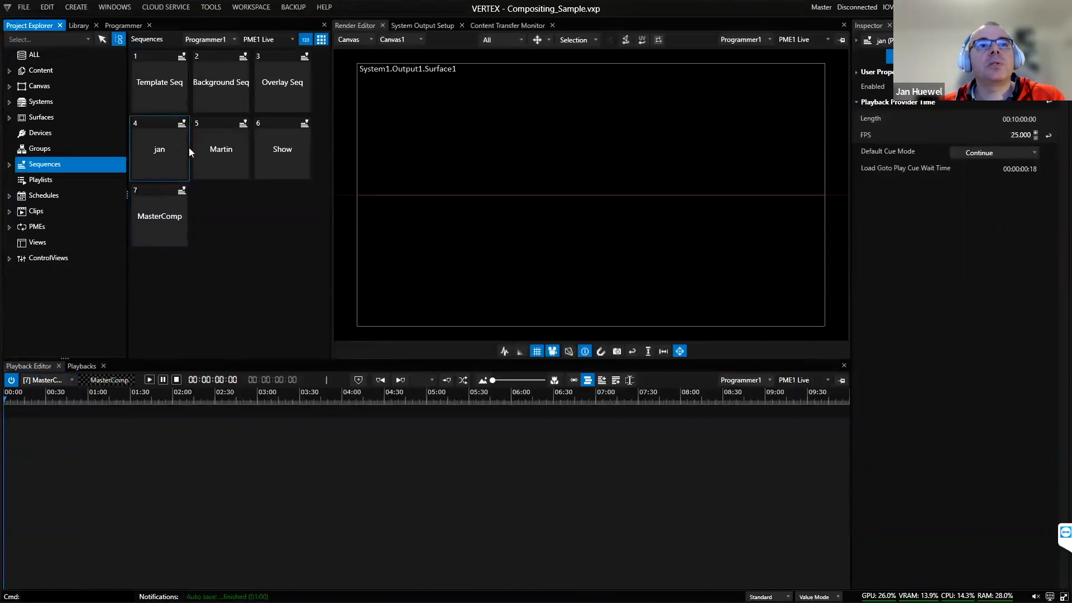
drag(116, 431, 116, 431)
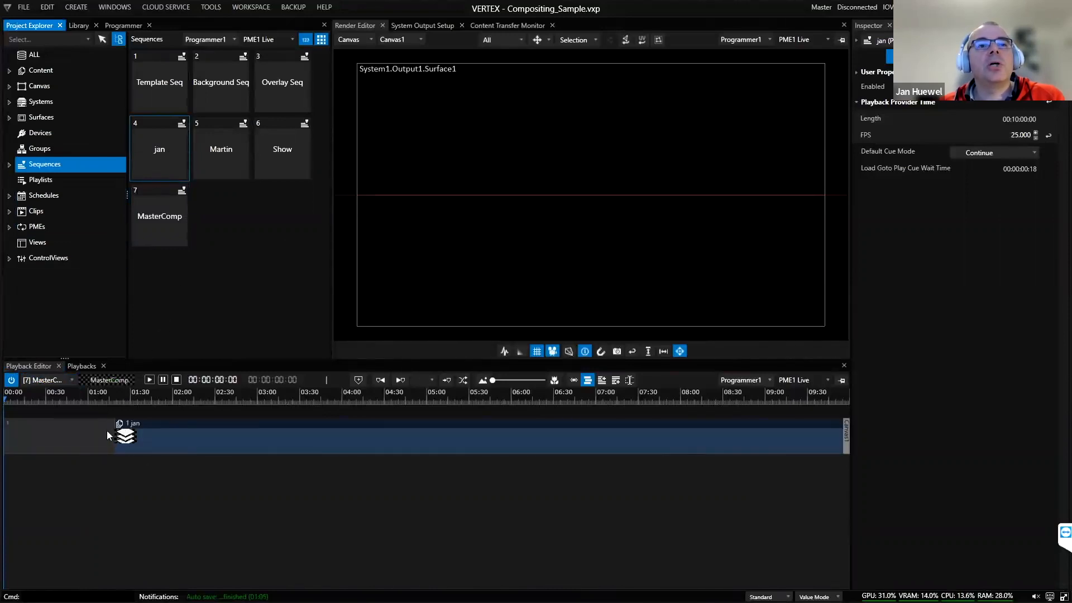
Step: Locate the composition item created in Content and scrub and play MasterComp, ending at about 02:16, to preview the nested sequence
click(39, 72)
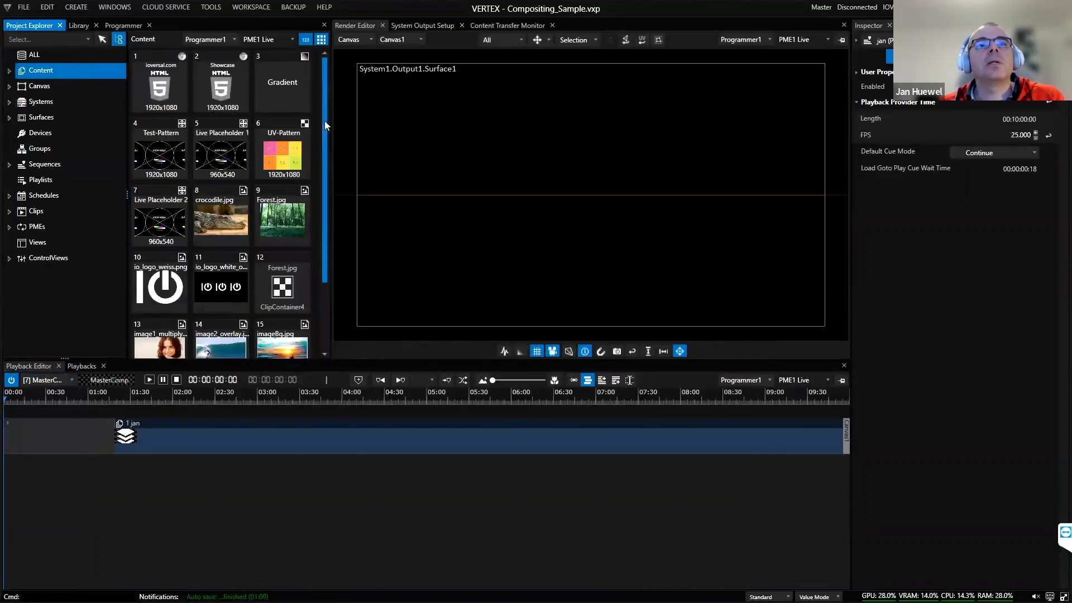
scroll(324, 120, down, 2)
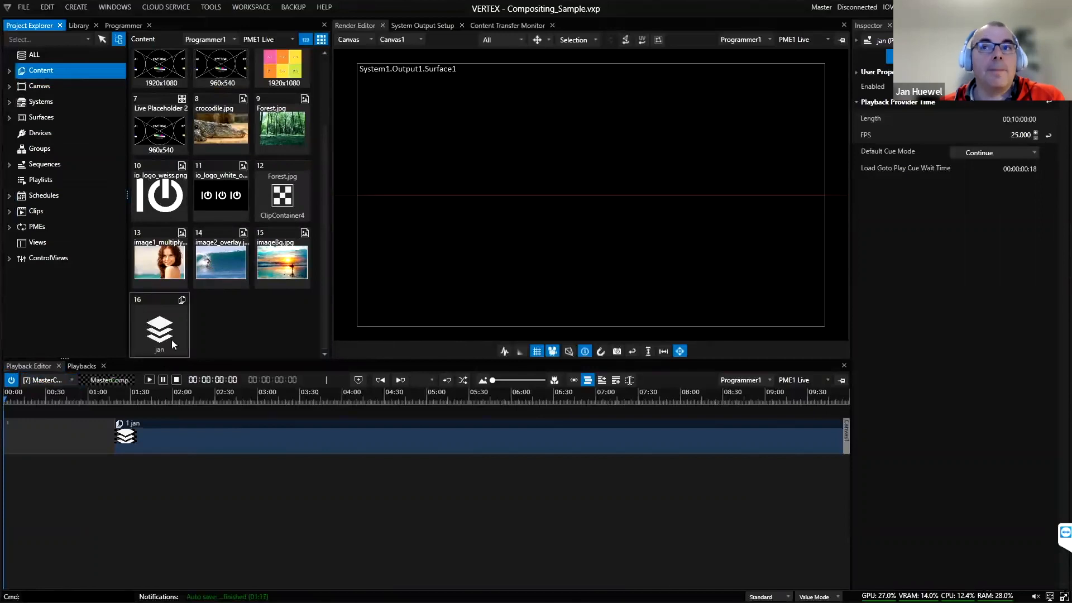
click(126, 400)
click(153, 402)
drag(159, 403, 251, 415)
key(space)
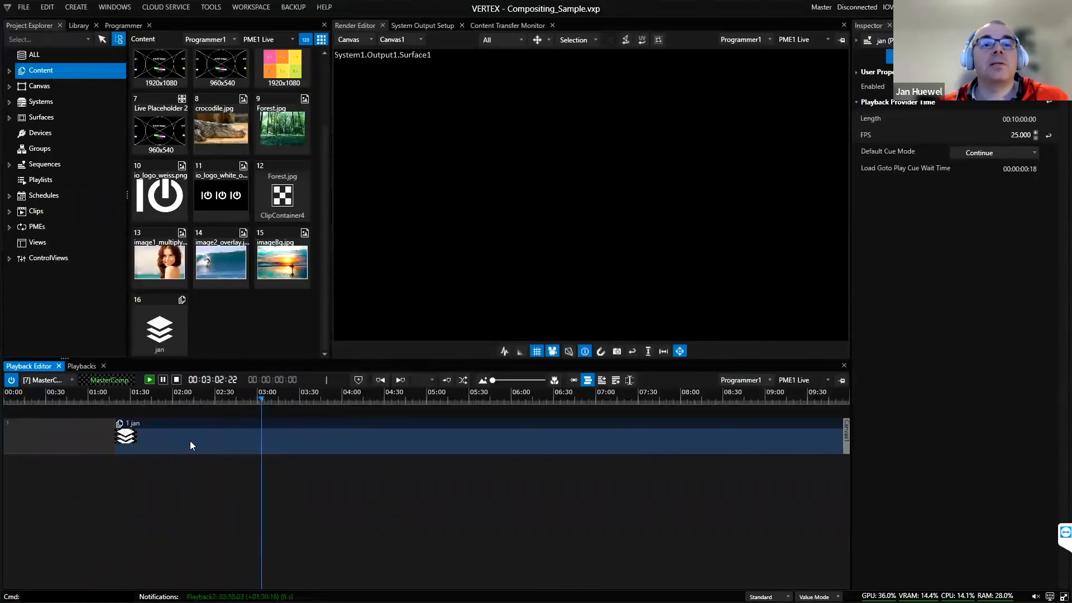
click(196, 397)
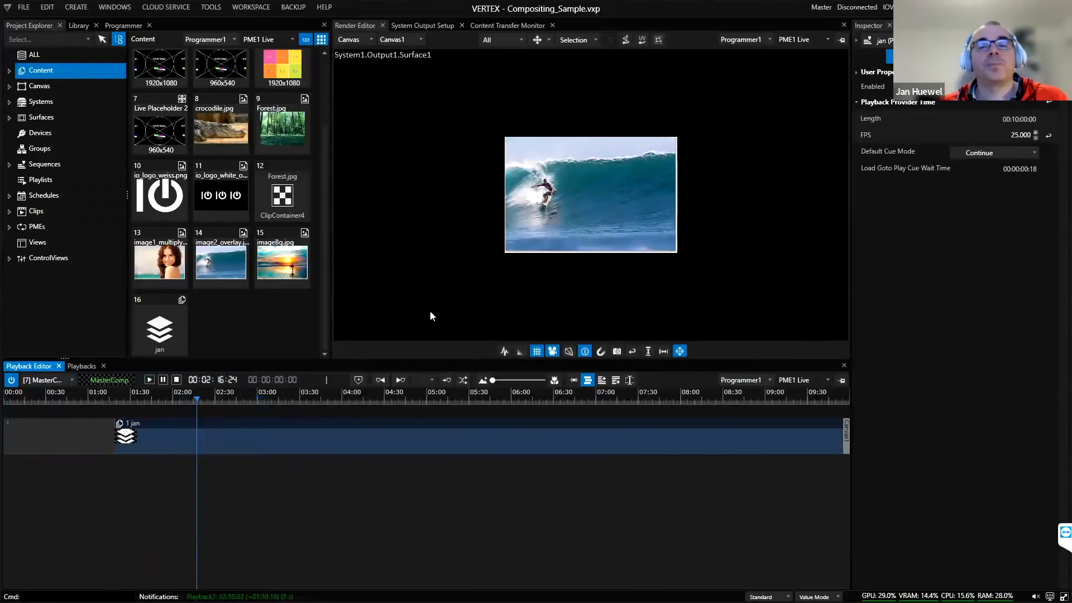
Step: Move the nested sequence 4 clip on the canvas to about X -356, Y 186
click(521, 216)
scroll(467, 222, down, 3)
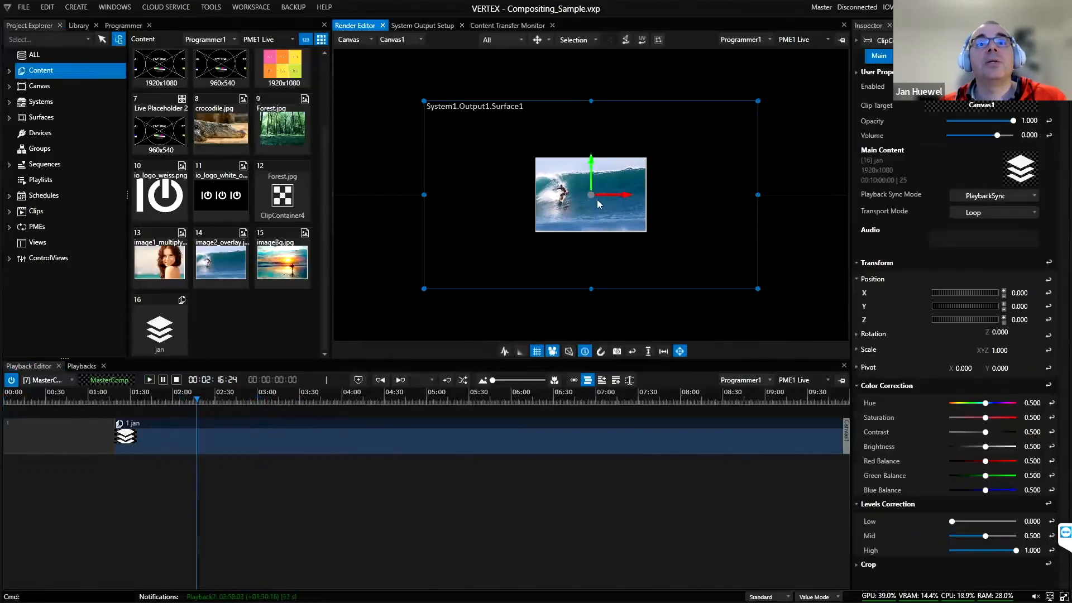
drag(592, 195, 533, 160)
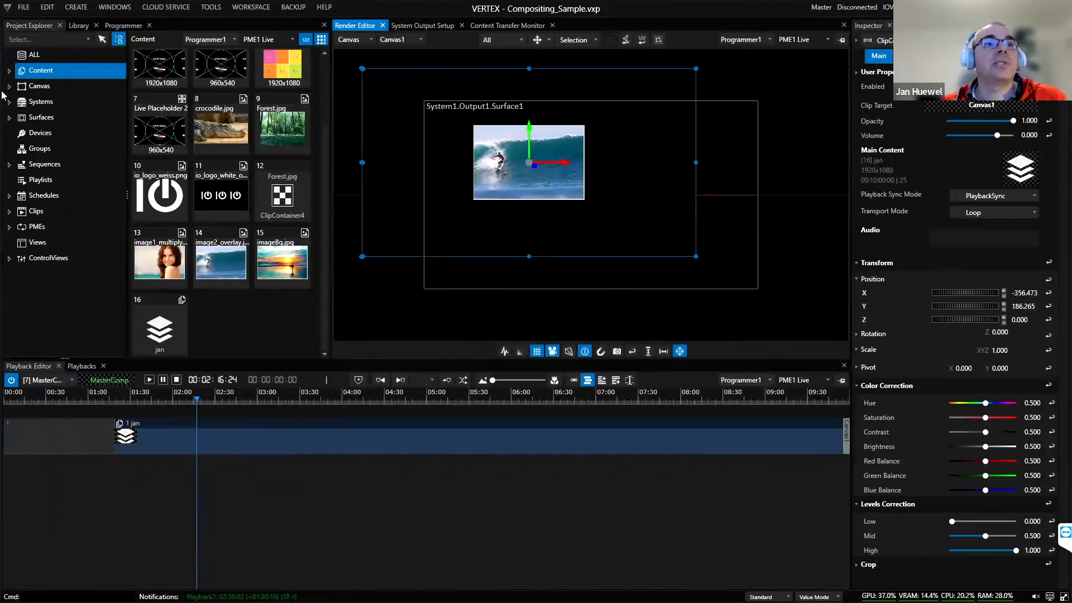
Step: Add sequence 5 to MasterComp's second layer starting at about 03:05 and scrub the playhead to about 04:41
click(44, 164)
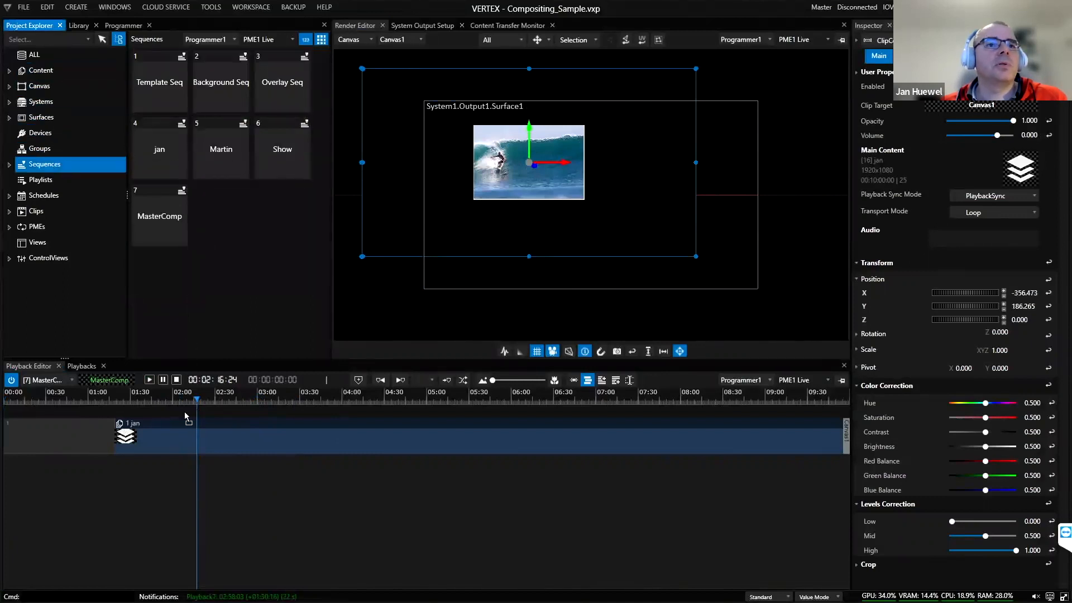
drag(195, 492, 268, 472)
click(310, 393)
drag(310, 392, 400, 400)
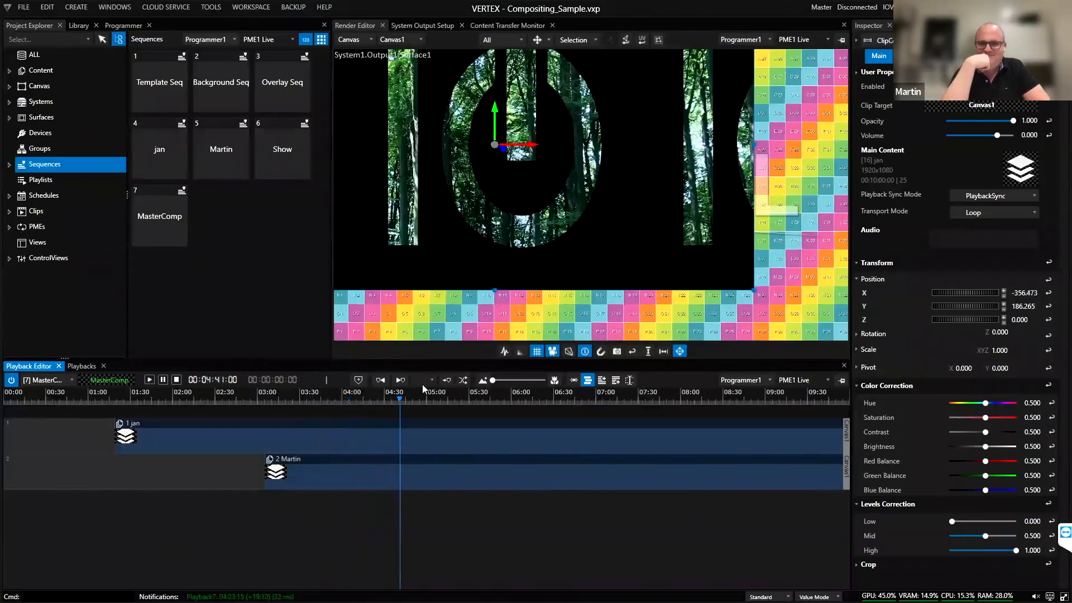
Step: View the whole composited surface in the Render Editor and select the nested sequence 5 clip on it
click(581, 212)
scroll(581, 215, down, 5)
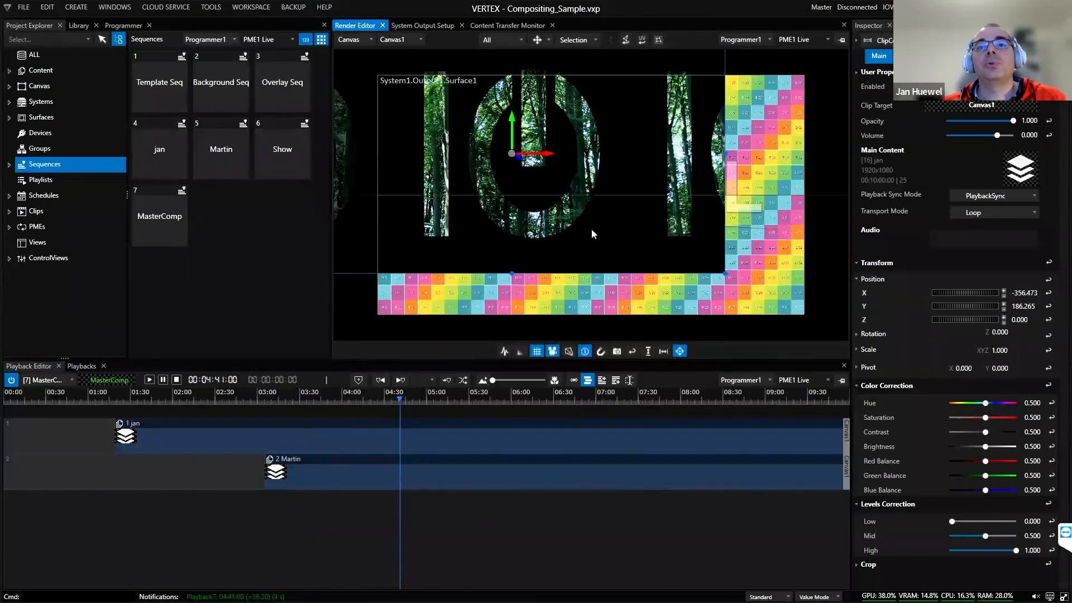
scroll(581, 289, down, 1)
click(582, 263)
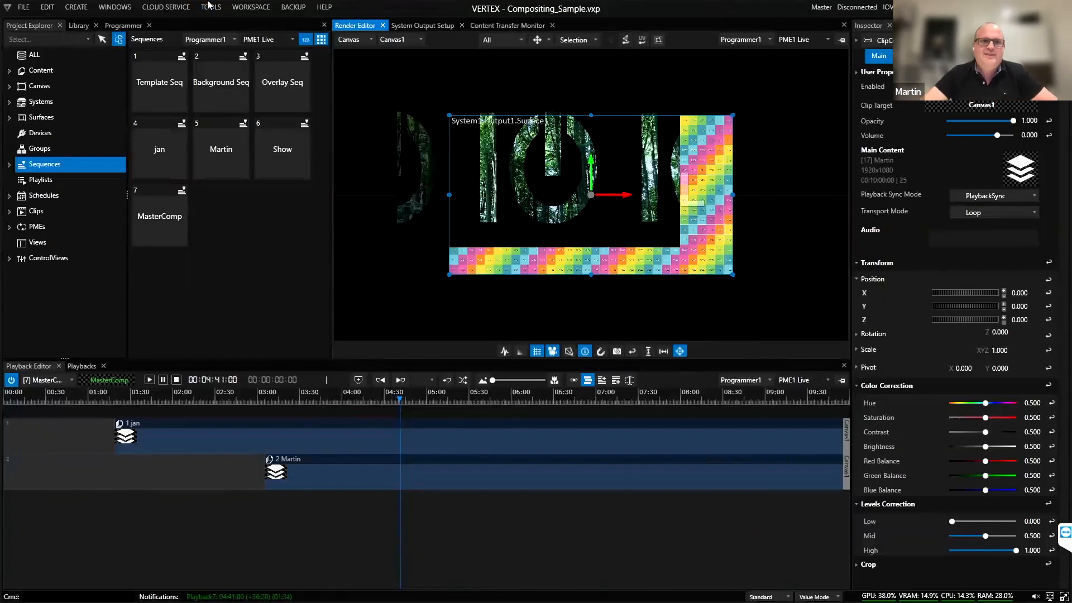
Step: Return the playhead to about 01:56 and set the nested sequence 4 clip's Hue to about 0.574
click(168, 397)
click(176, 439)
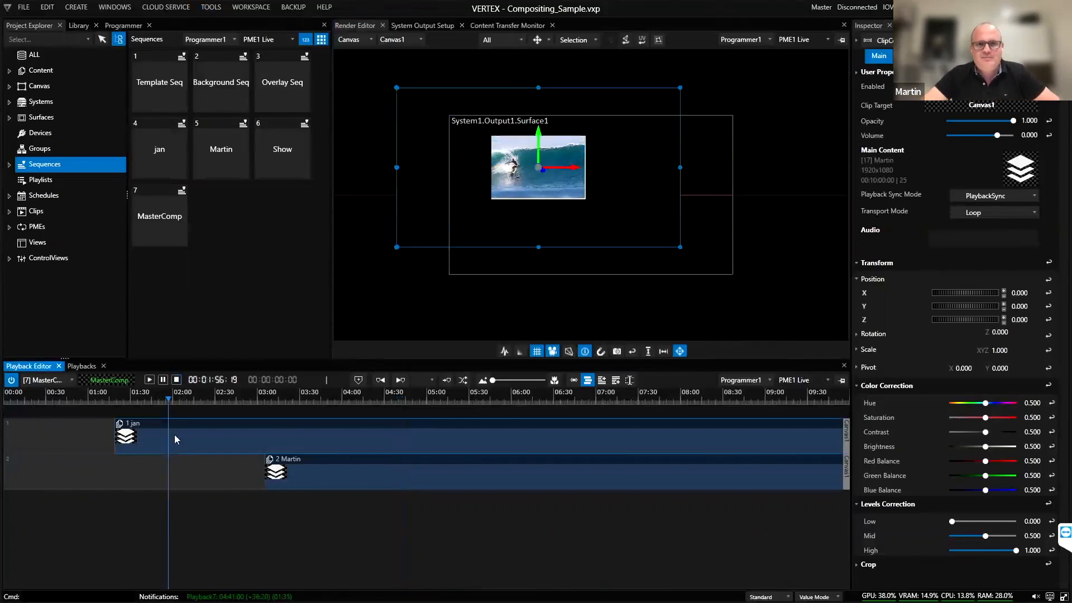
mouse_move(986, 406)
mouse_down()
mouse_move(953, 407)
mouse_move(1011, 407)
mouse_move(989, 406)
mouse_up()
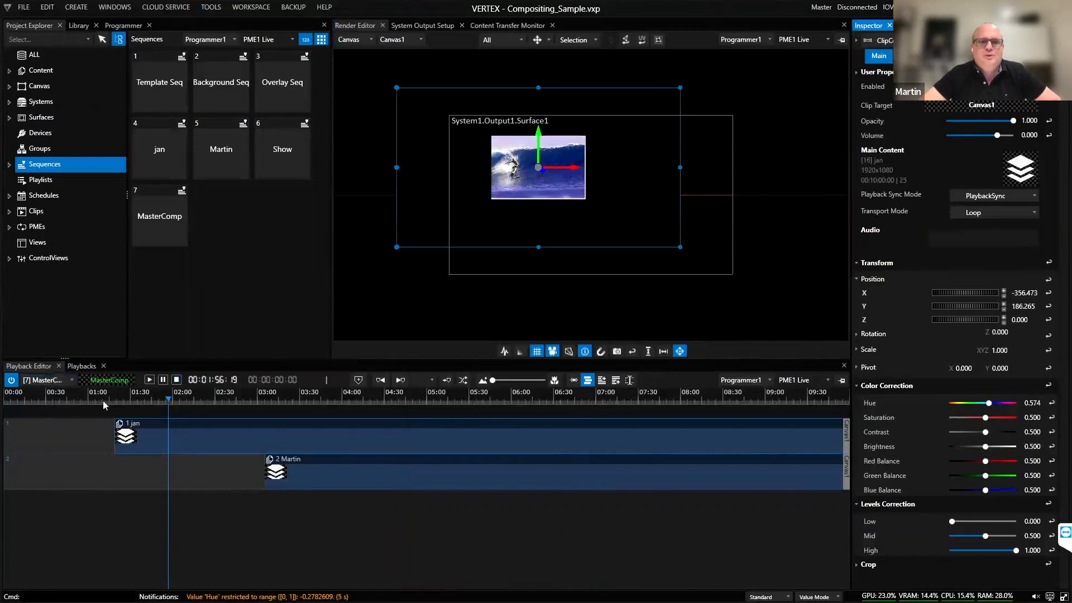
click(201, 454)
click(196, 437)
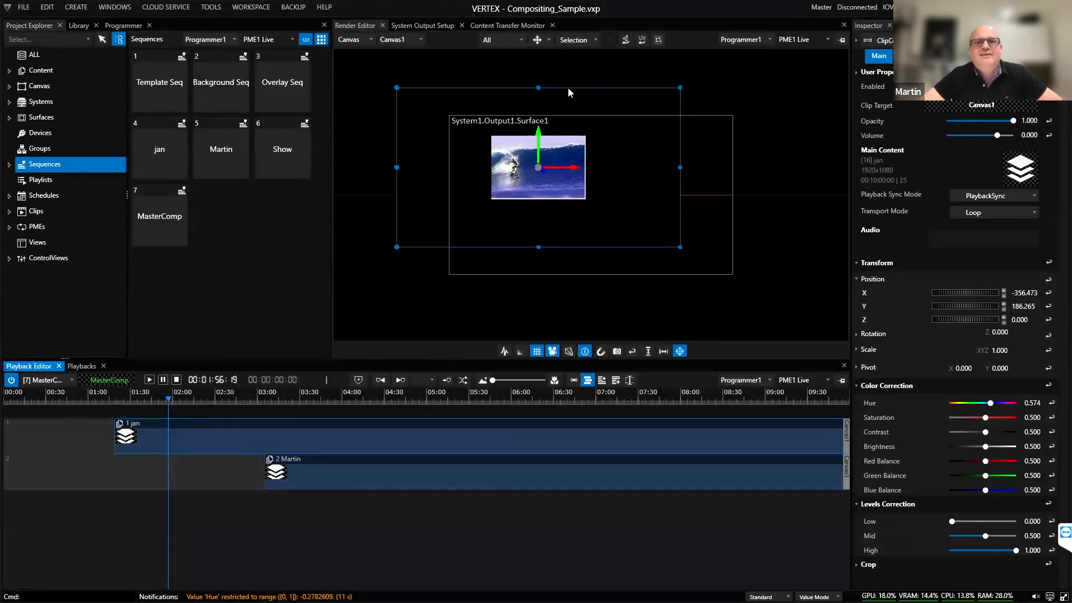
Step: Examine the sequence 4 clip's plane size and the texture size of its composition item, number 16, in Content
click(909, 56)
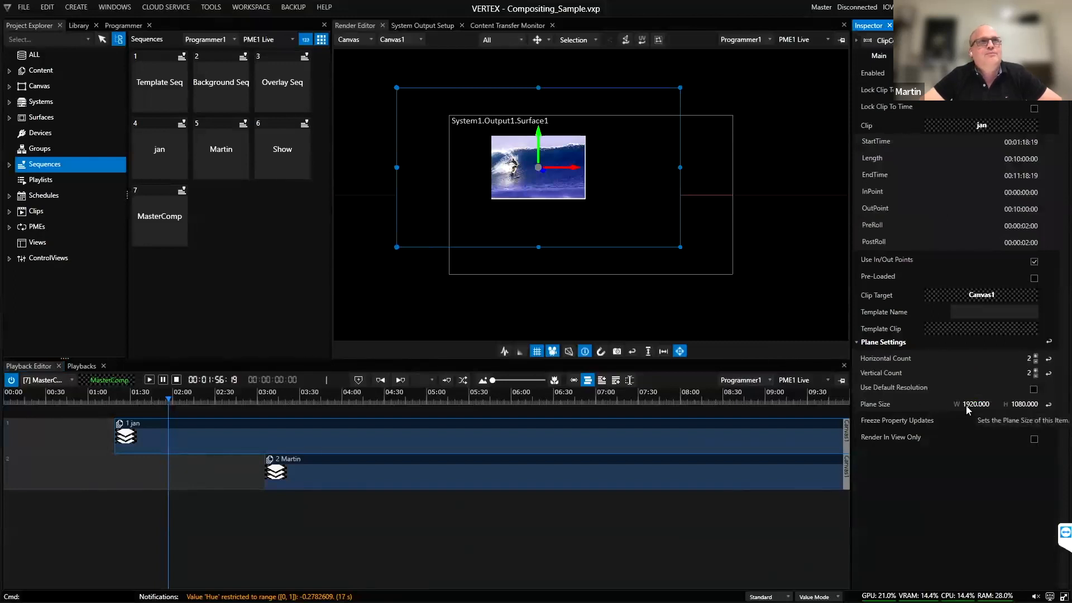
scroll(184, 342, down, 3)
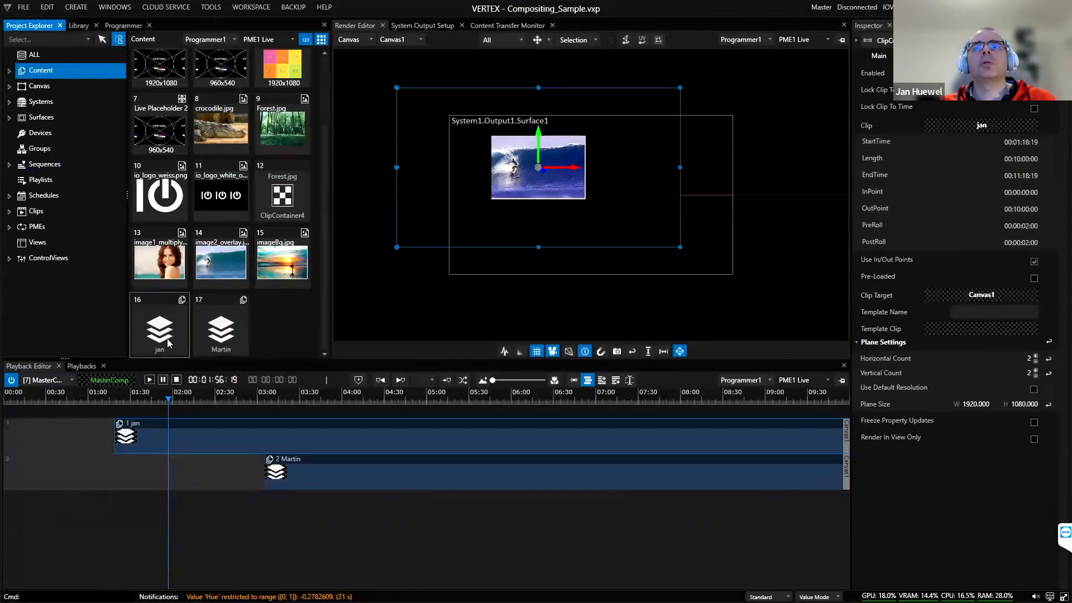
click(166, 338)
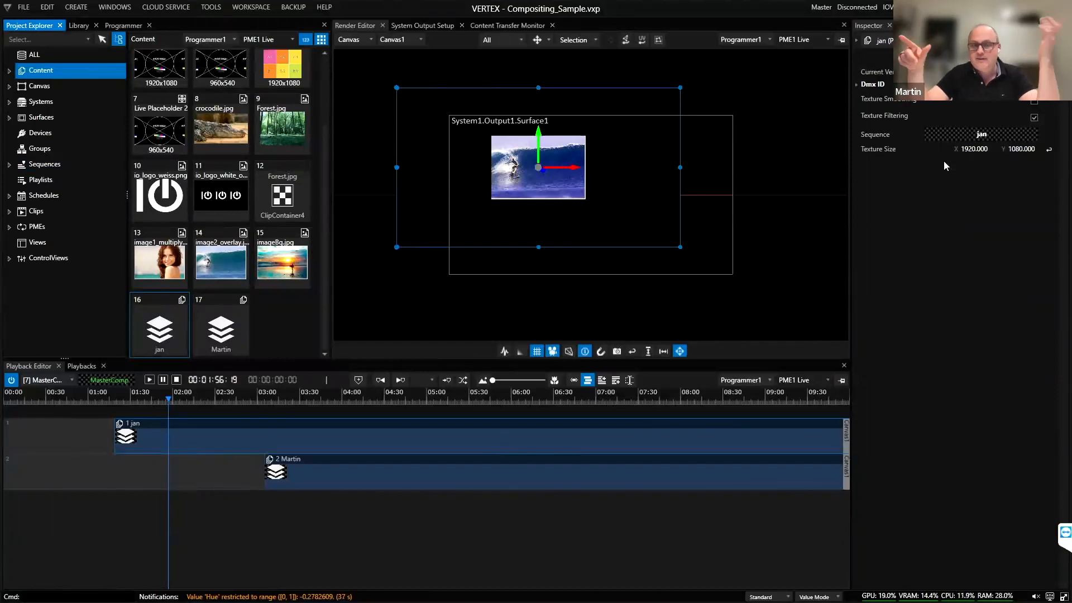
Step: Set the sequence 4 clip's ViewPoint Origin to X -300 and Y -620
click(219, 461)
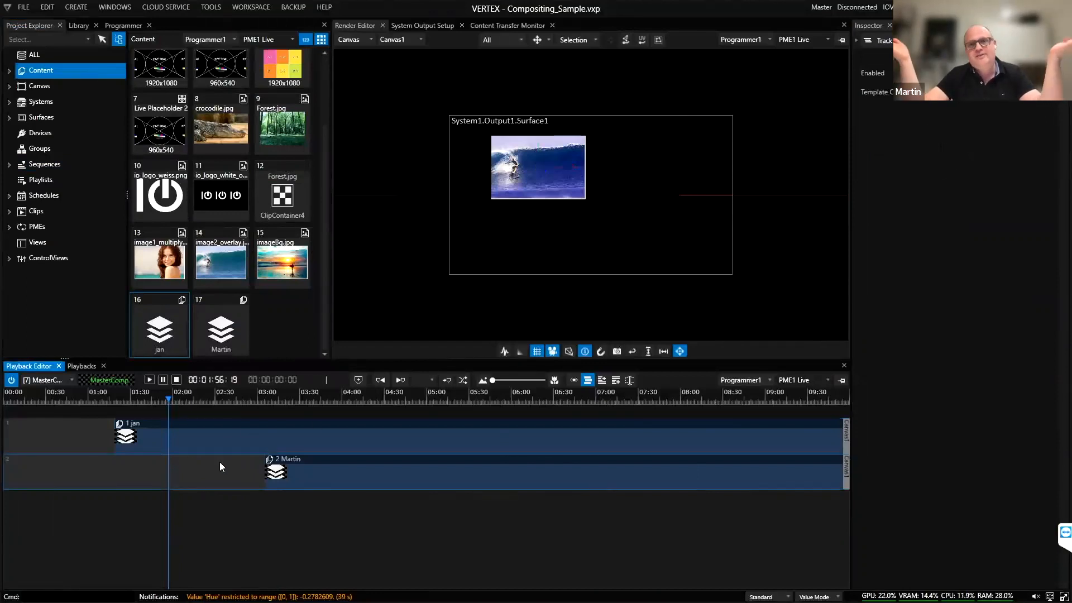
click(229, 440)
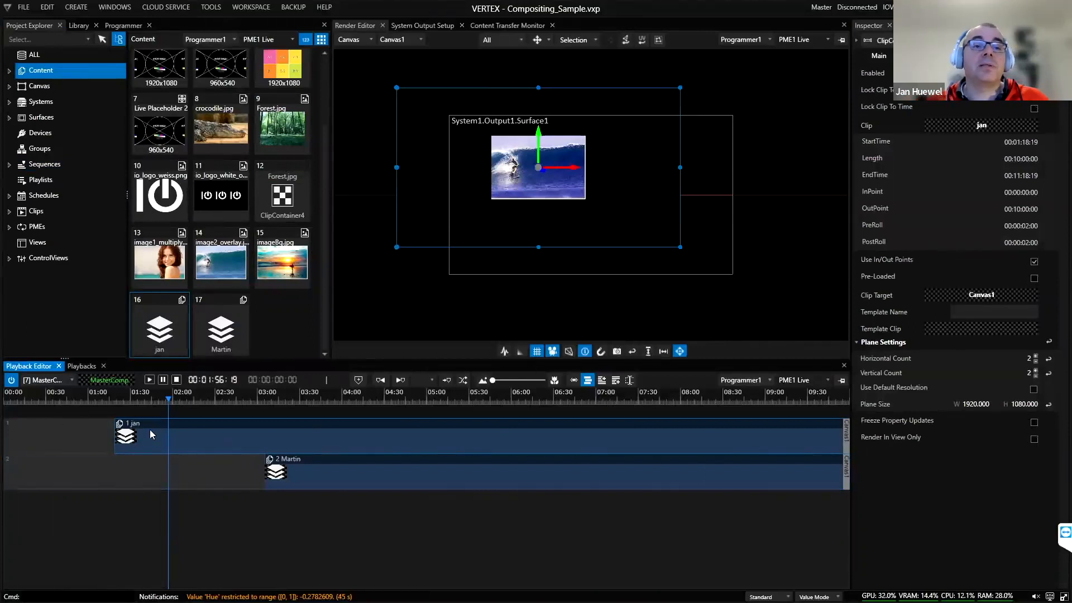
click(917, 56)
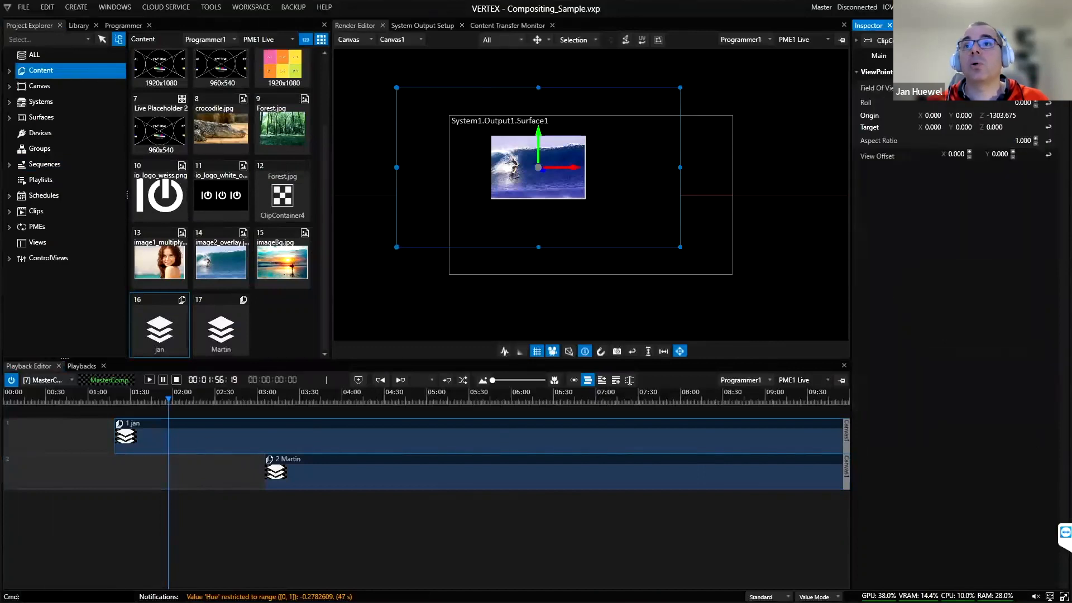
drag(933, 115, 971, 155)
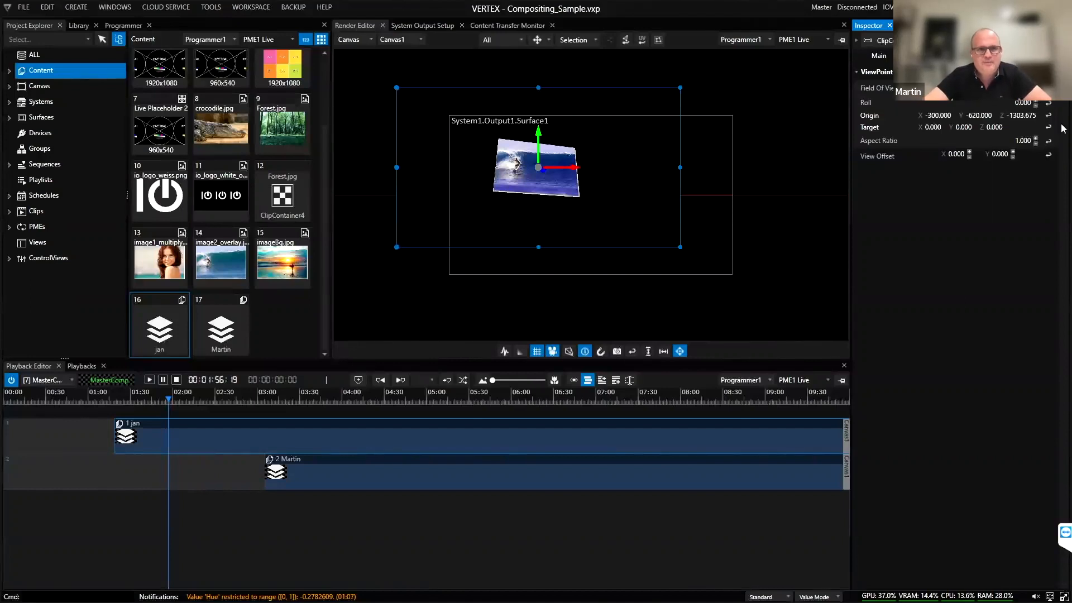
Step: Move the sequence 4 clip to about 04:42 and place the Showcase HTML content ahead of it at about 01:28, about 53 s long
drag(248, 434, 536, 417)
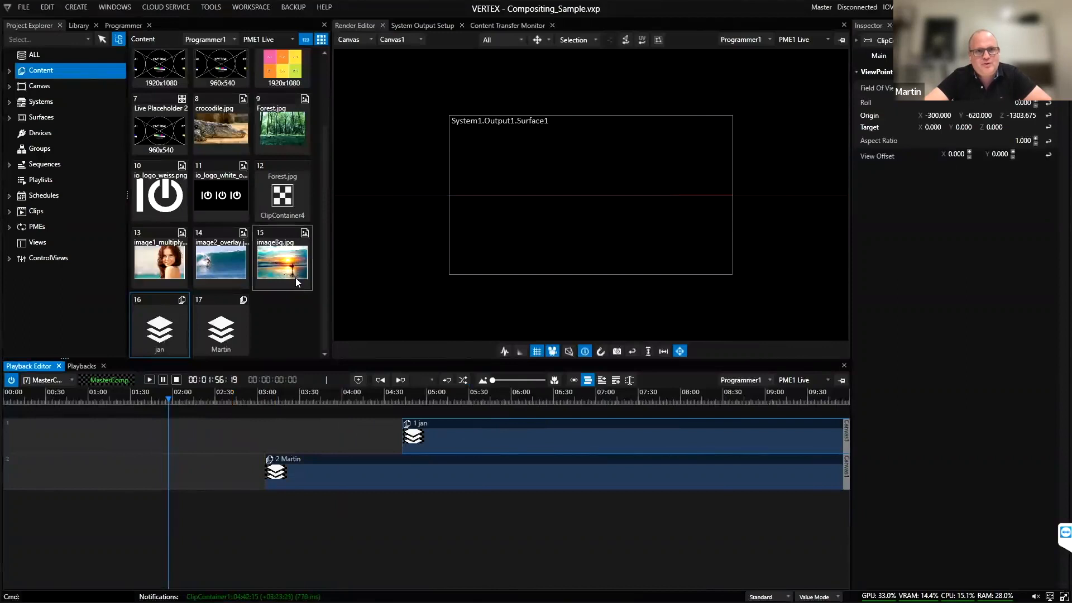
scroll(290, 257, up, 3)
drag(225, 92, 142, 436)
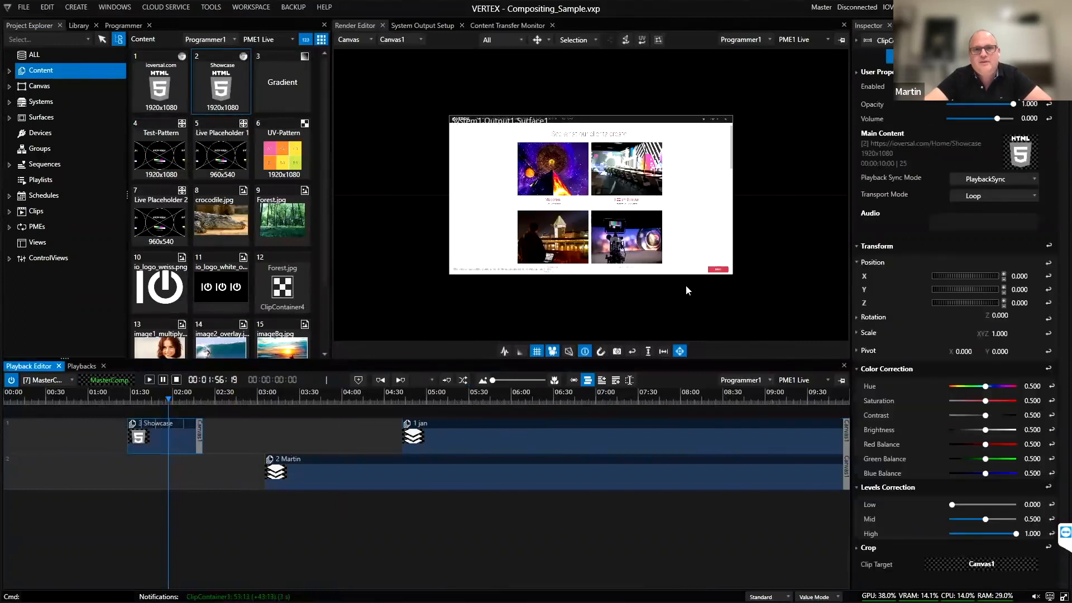
Step: Switch the Render Editor to the Interact tool and open the NZZ am Bellevue project in the Showcase web page
click(630, 170)
scroll(630, 175, up, 5)
scroll(628, 172, down, 4)
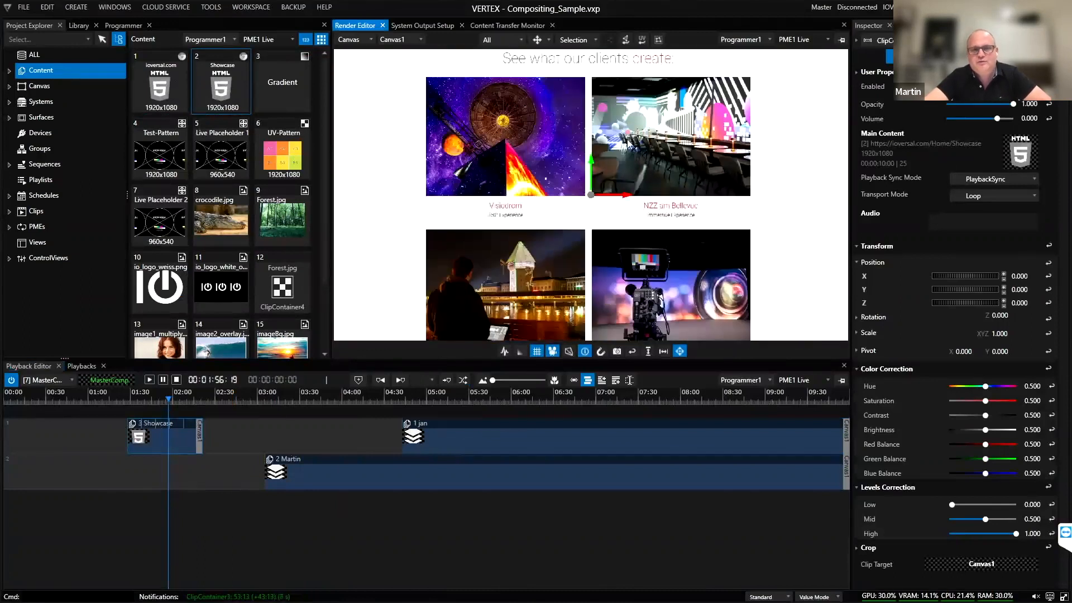
click(539, 42)
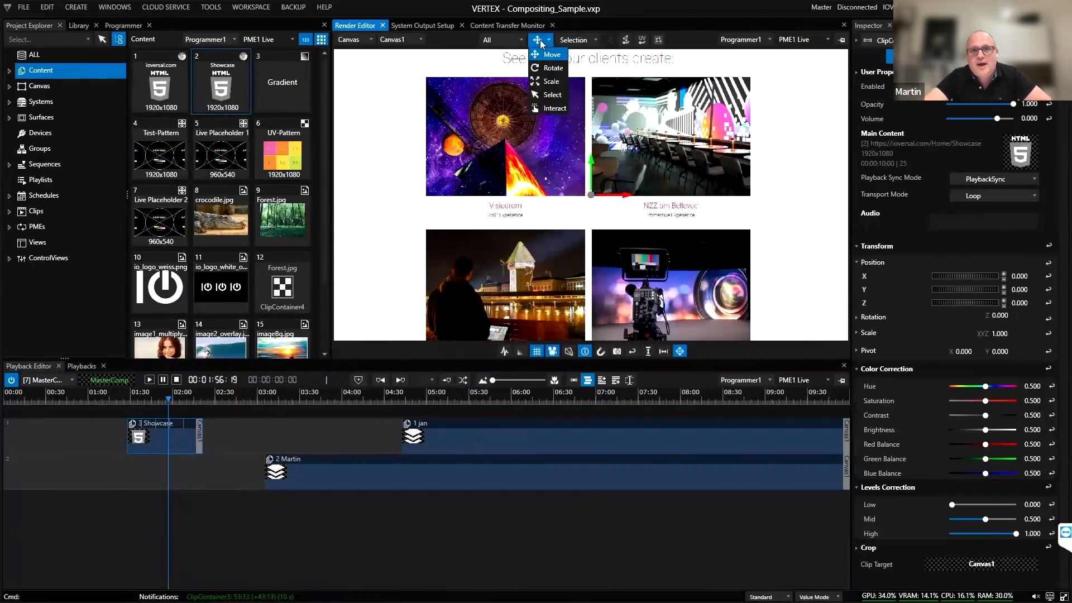
click(553, 70)
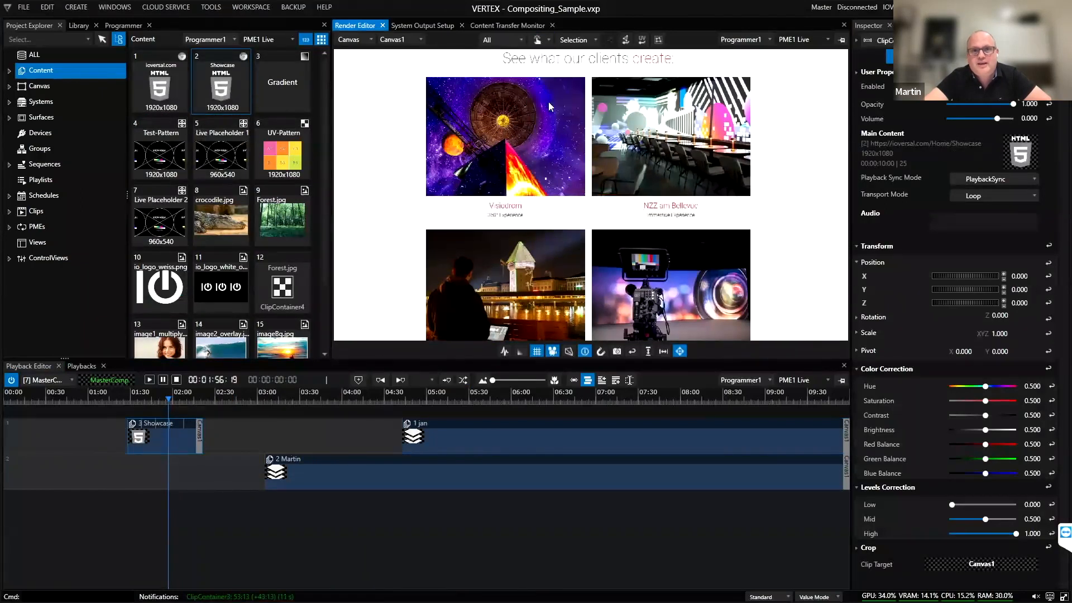
click(647, 151)
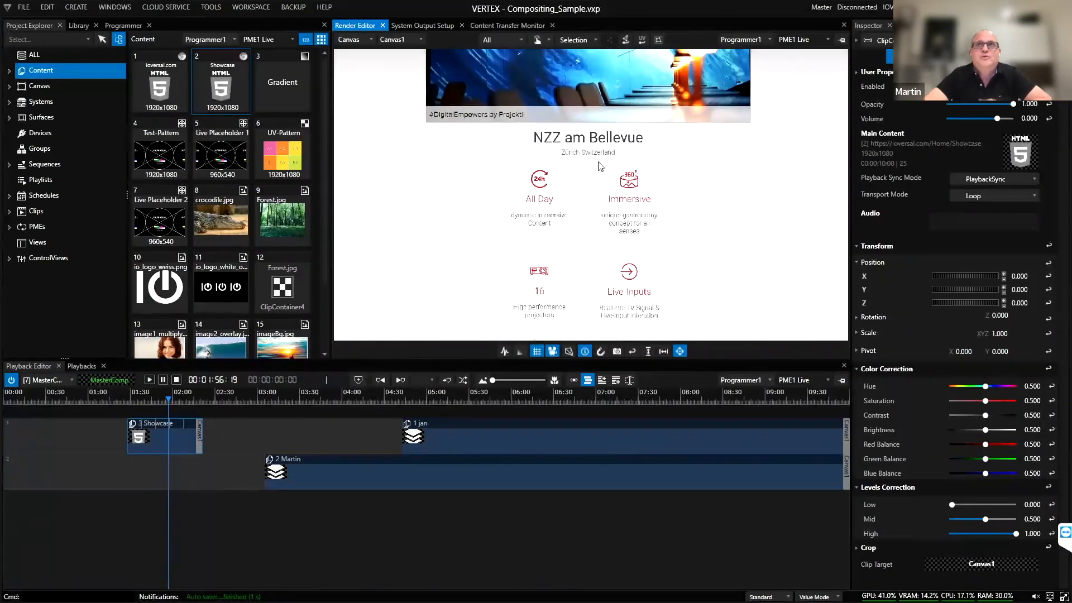
Step: Return the NZZ am Bellevue page to its header image and move the MasterComp playhead to about 01:24
scroll(598, 167, up, 3)
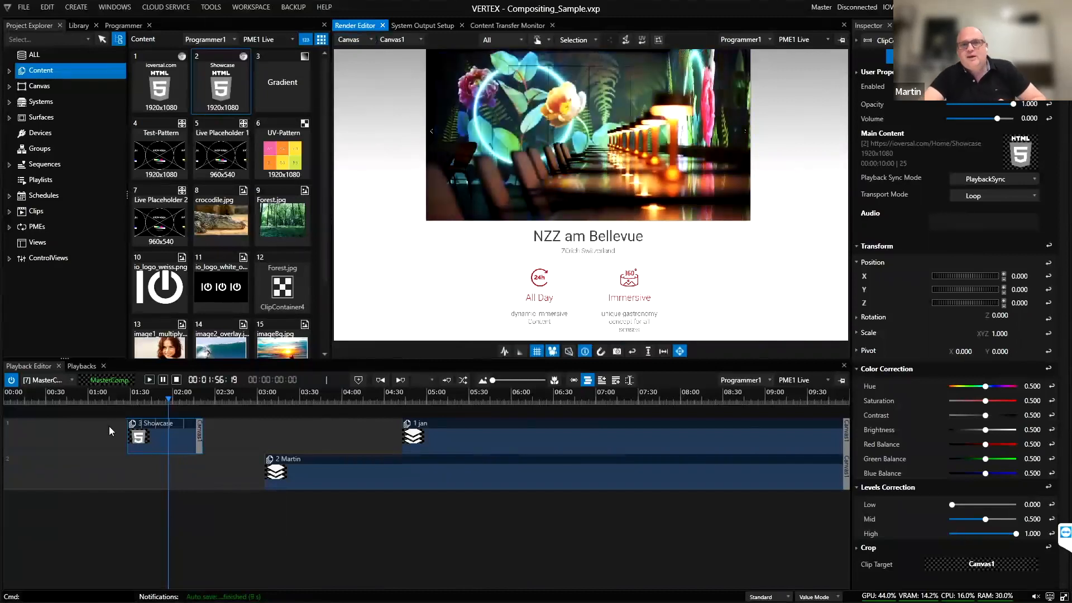
click(122, 401)
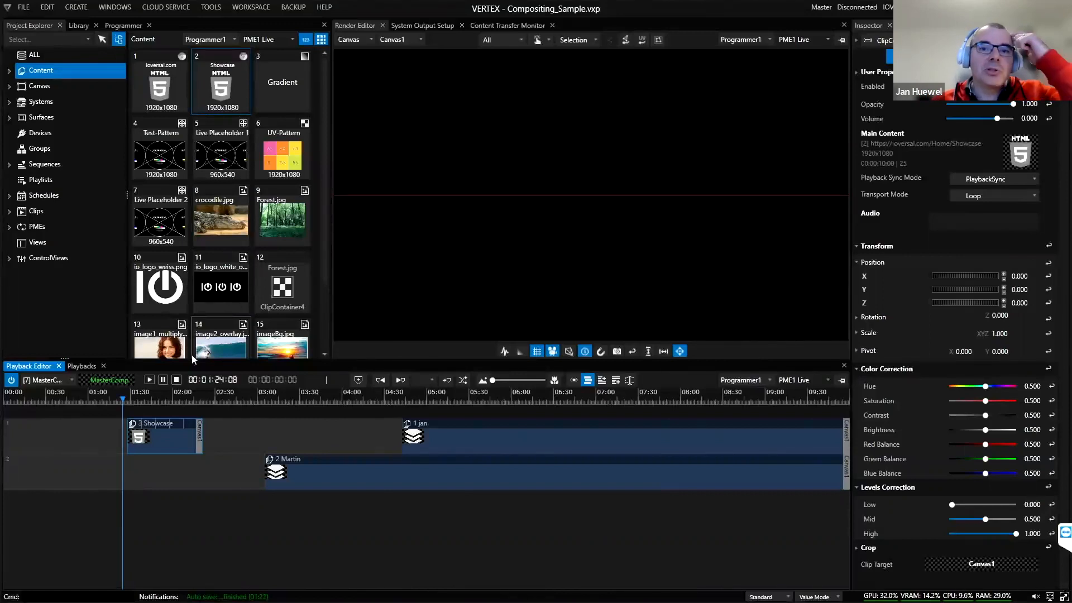
Step: Add a new playlist to the project and open it for editing in place of MasterComp
right_click(68, 182)
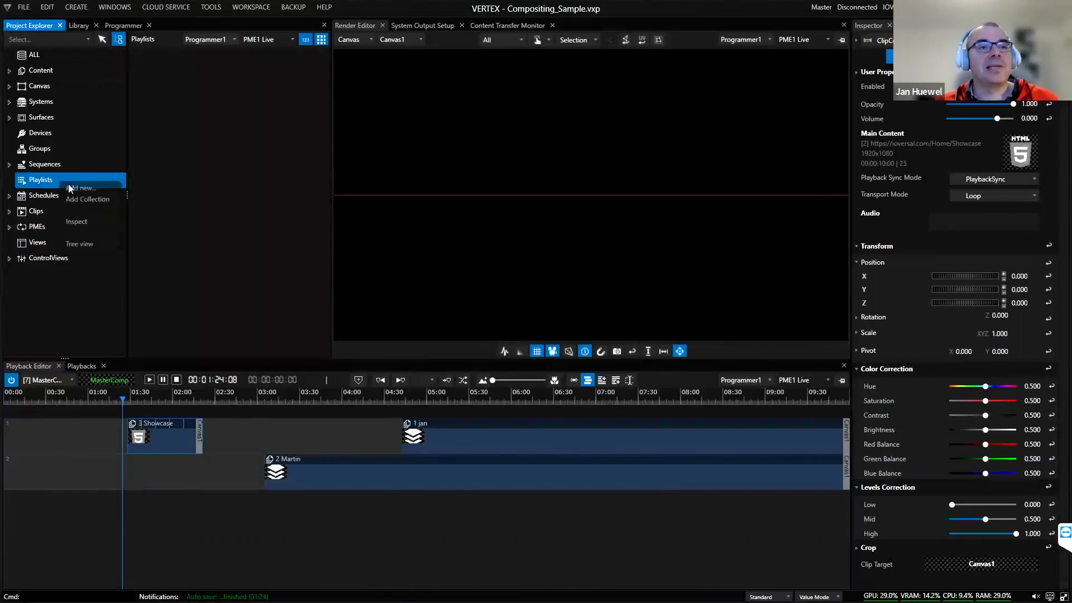
click(69, 187)
click(56, 382)
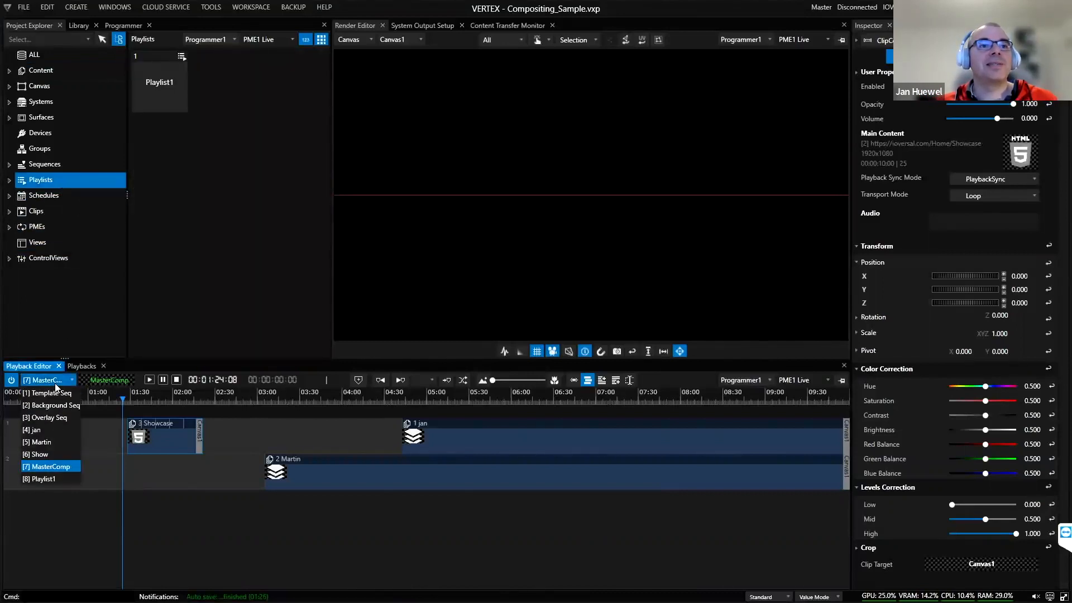
click(39, 478)
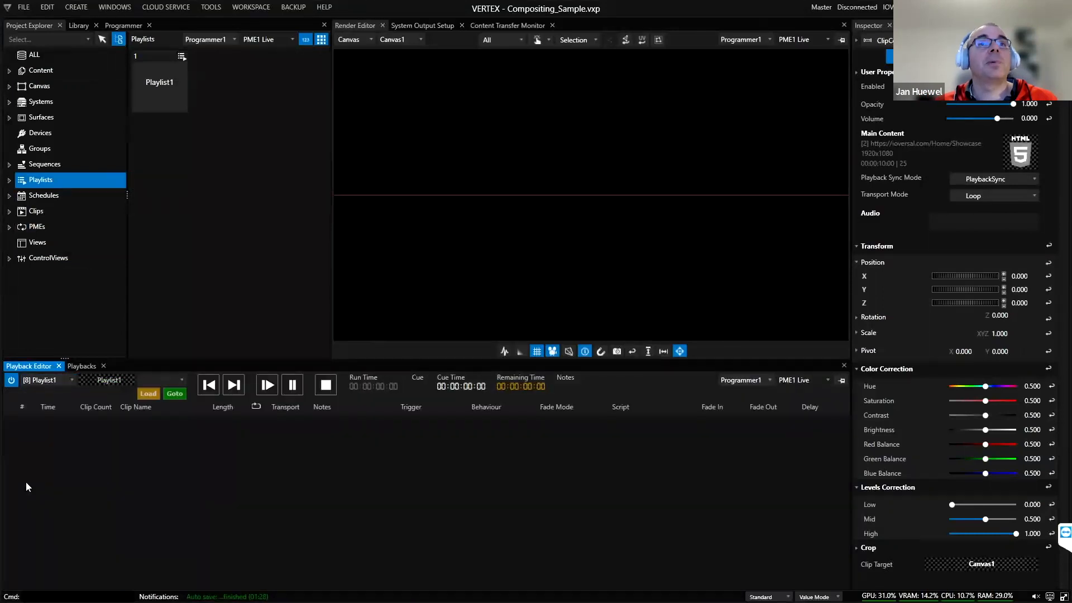
Step: Add the Test-Pattern, UV-Pattern and image2_overlay.jpg content to the playlist as three separate cues
click(66, 82)
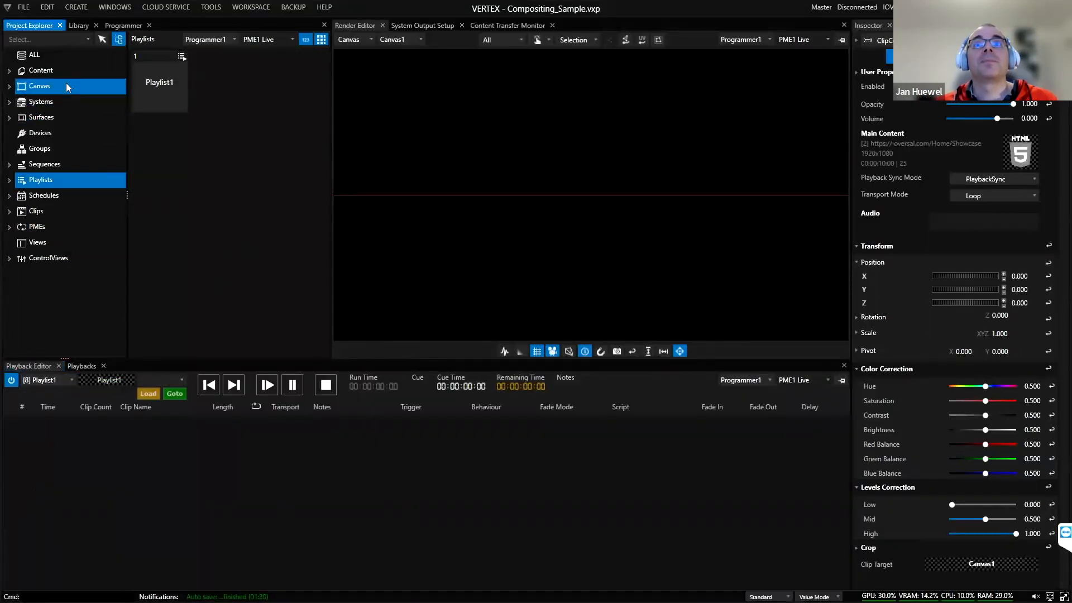
click(68, 71)
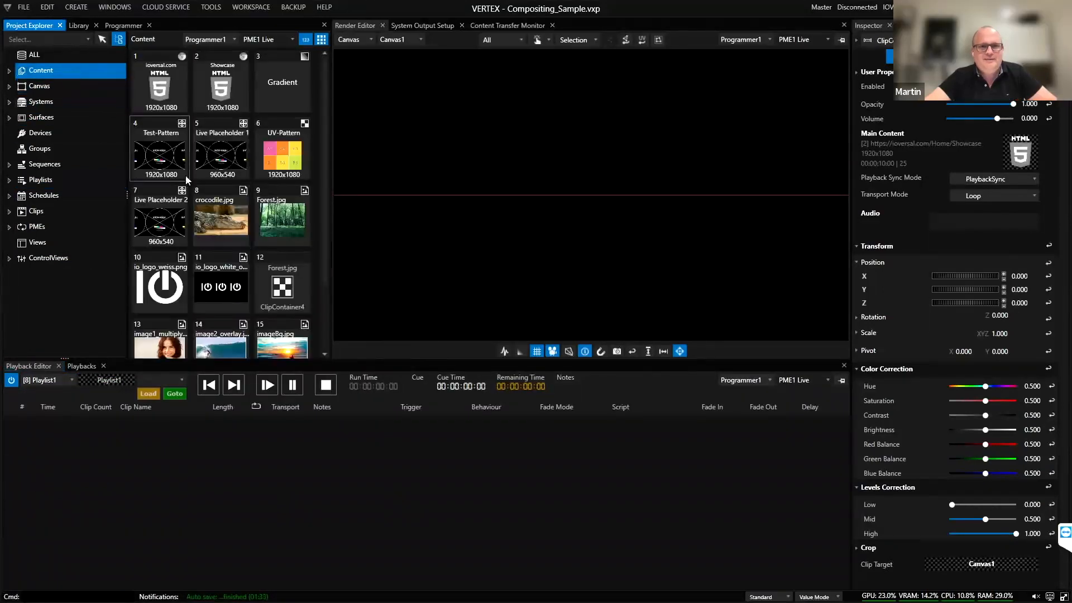
click(165, 170)
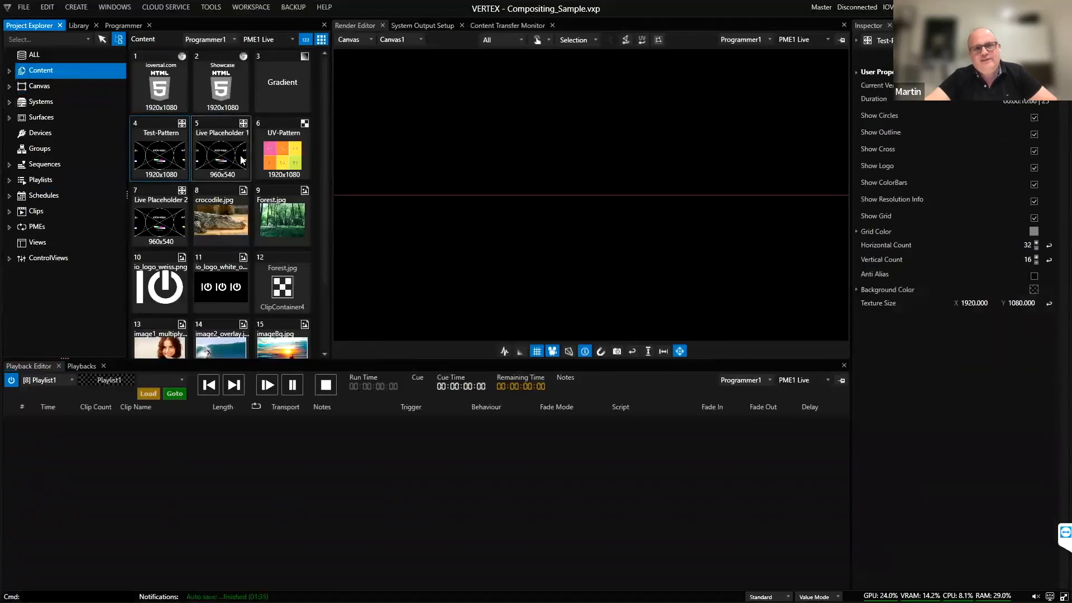
click(267, 152)
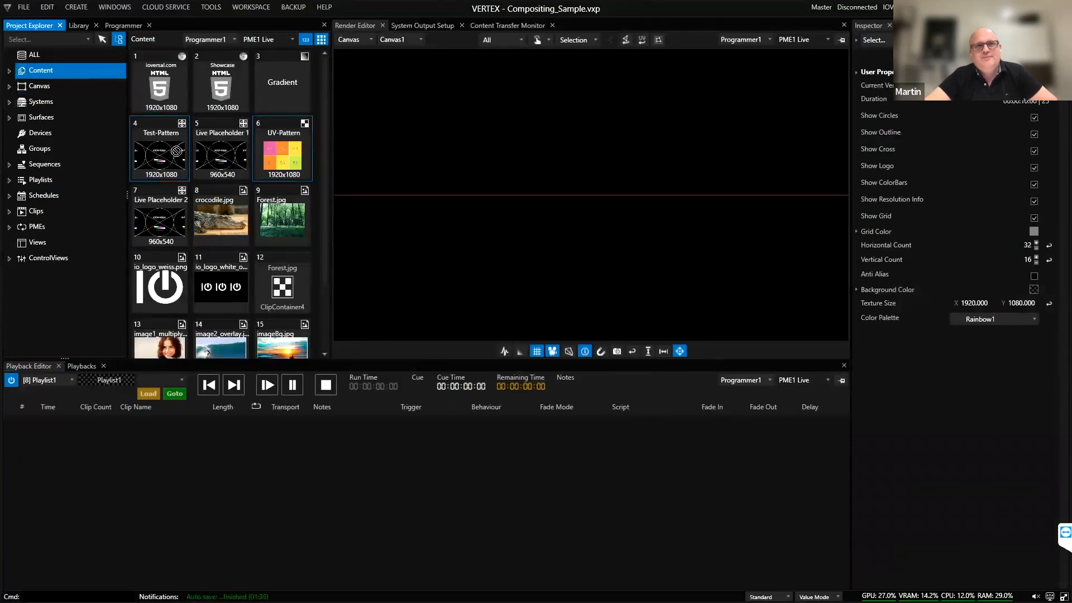
drag(172, 460, 152, 468)
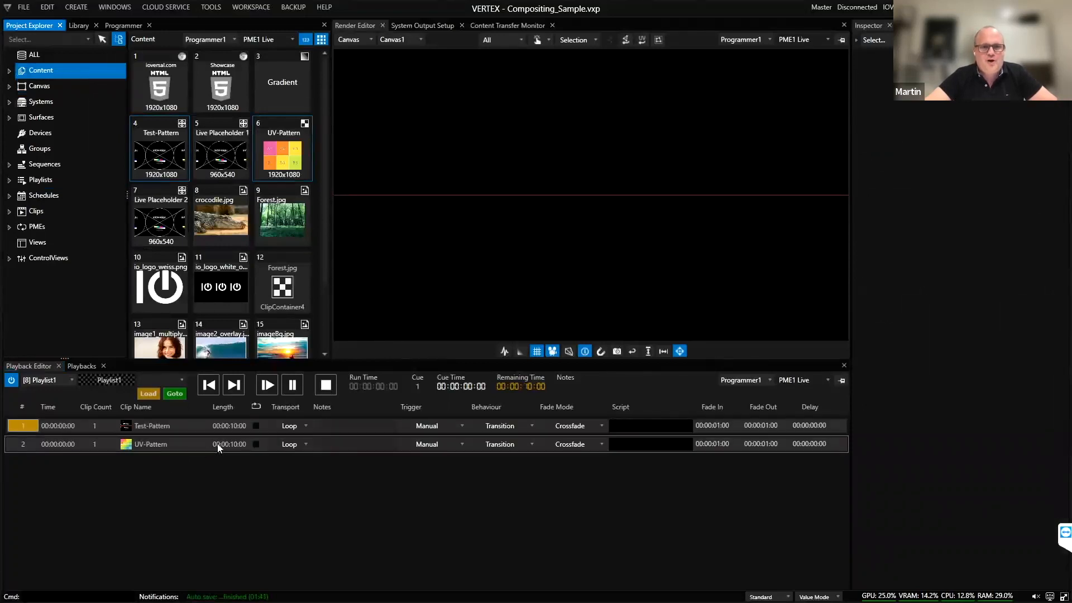
scroll(244, 325, down, 1)
drag(229, 338, 206, 535)
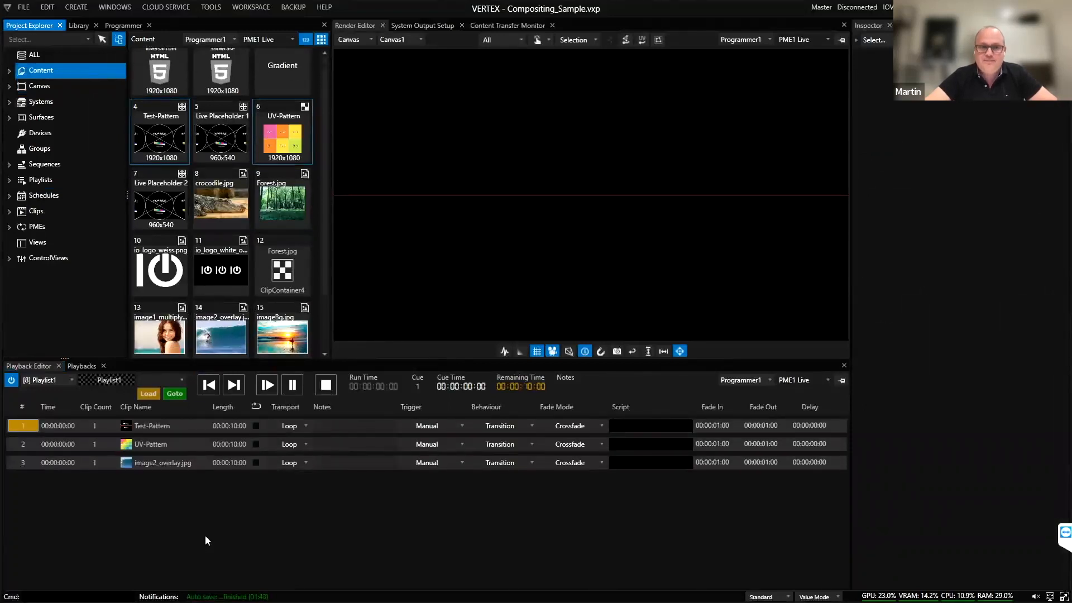
Step: Play the playlist's Test-Pattern cue, advance to the UV-Pattern cue and pause playback there
click(149, 464)
click(233, 385)
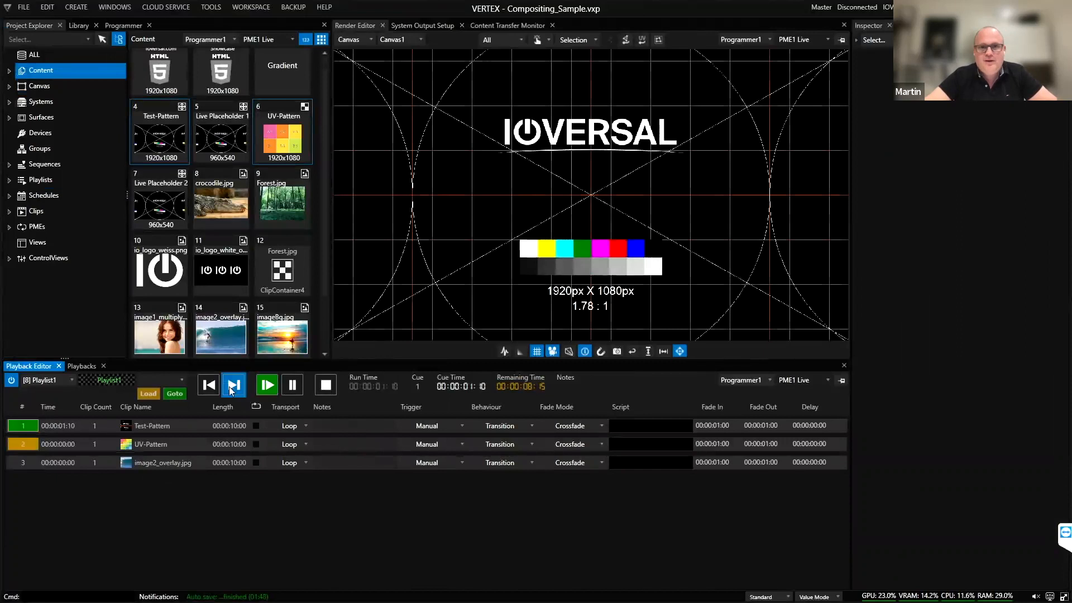
click(233, 386)
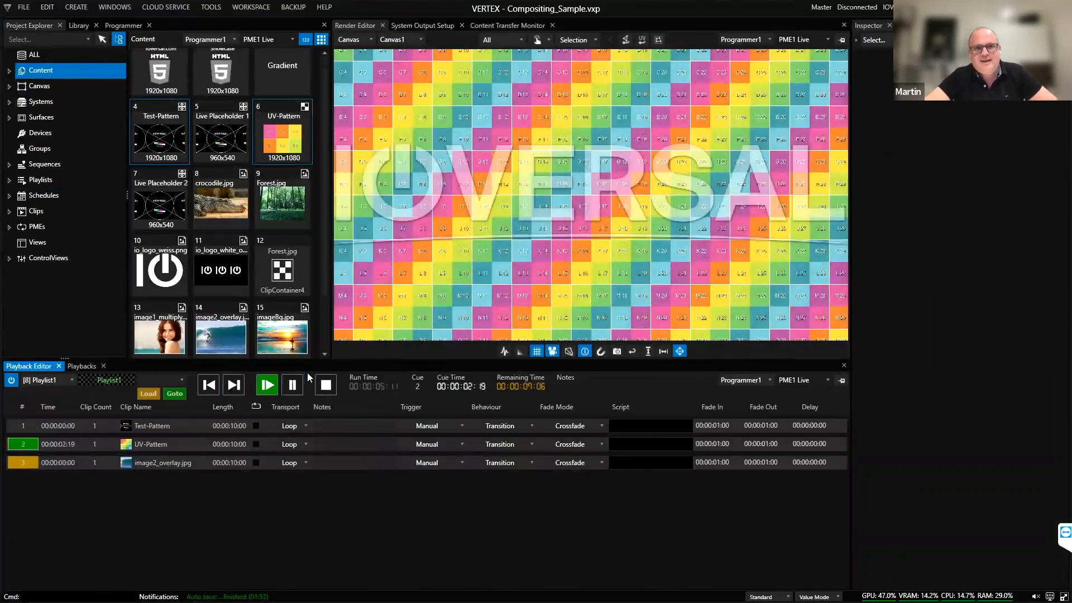
click(293, 384)
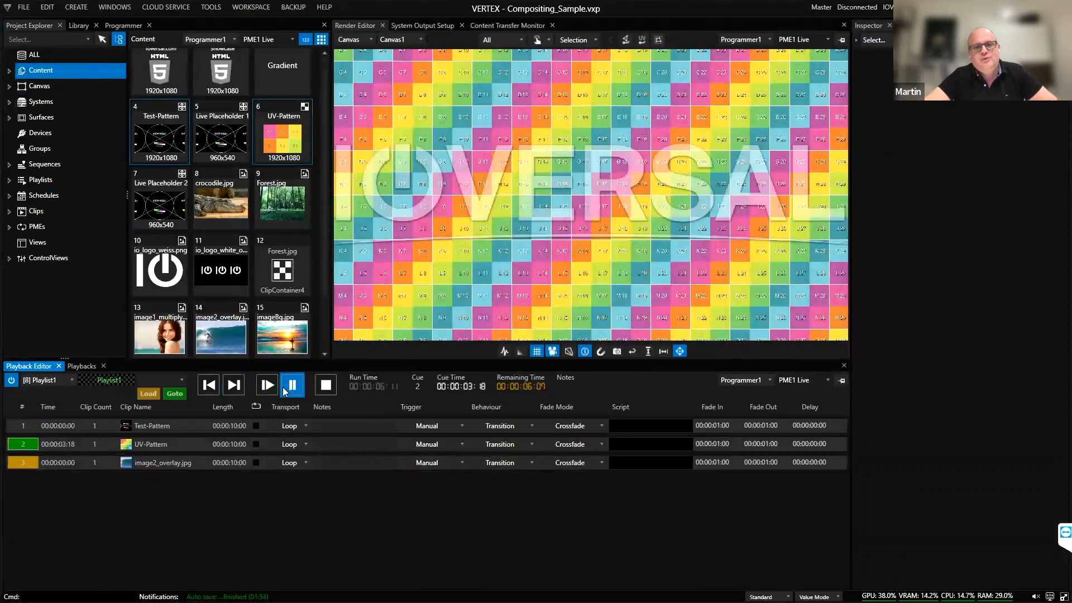
Step: Examine the trigger options of the Test-Pattern cue and the playlist's Track Clip Mode options
click(439, 427)
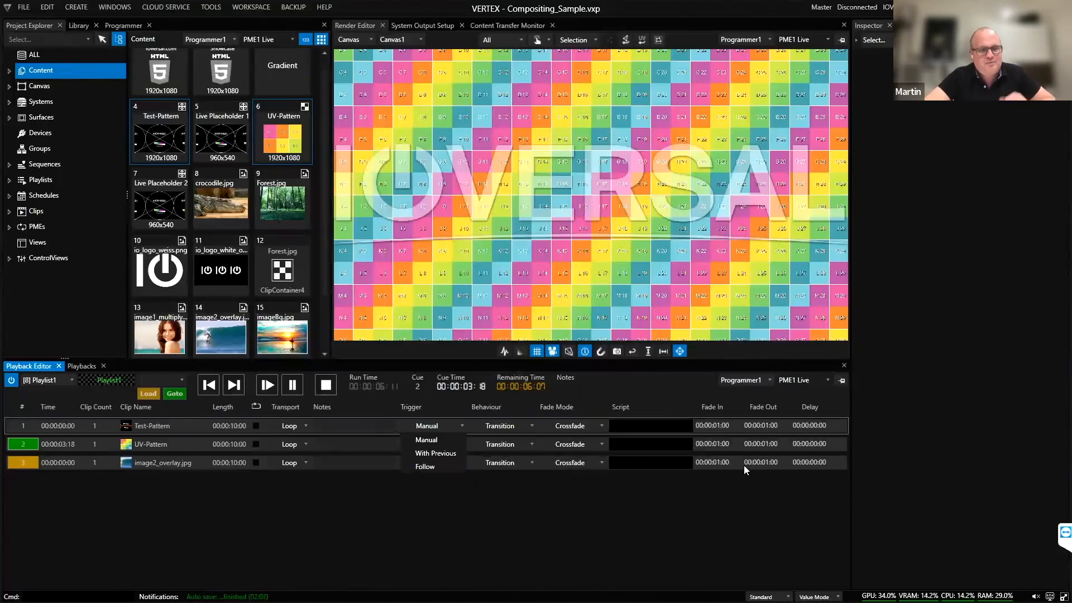
click(564, 516)
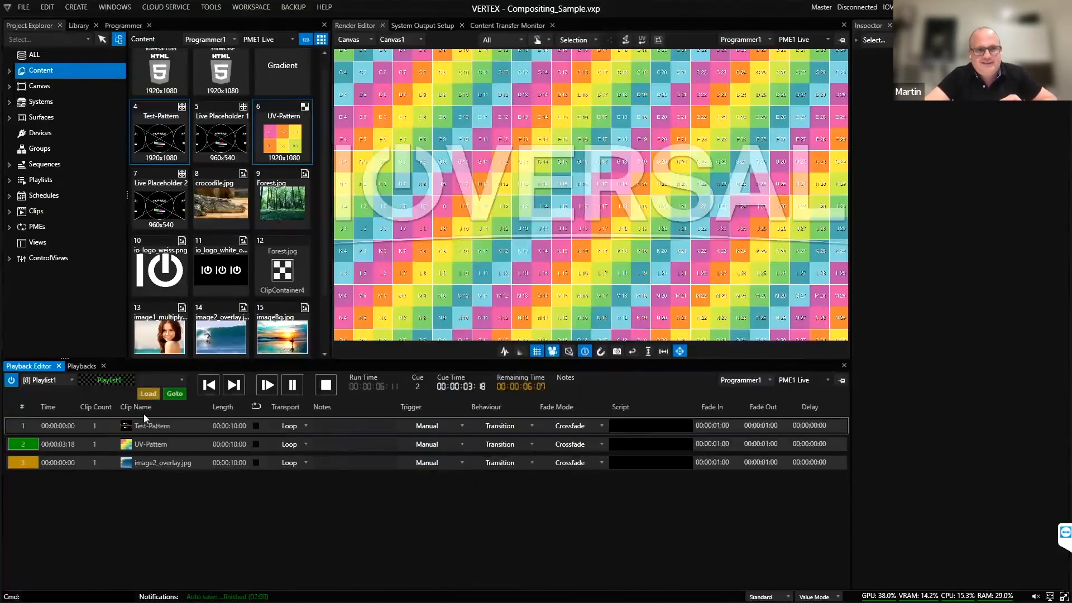
click(47, 181)
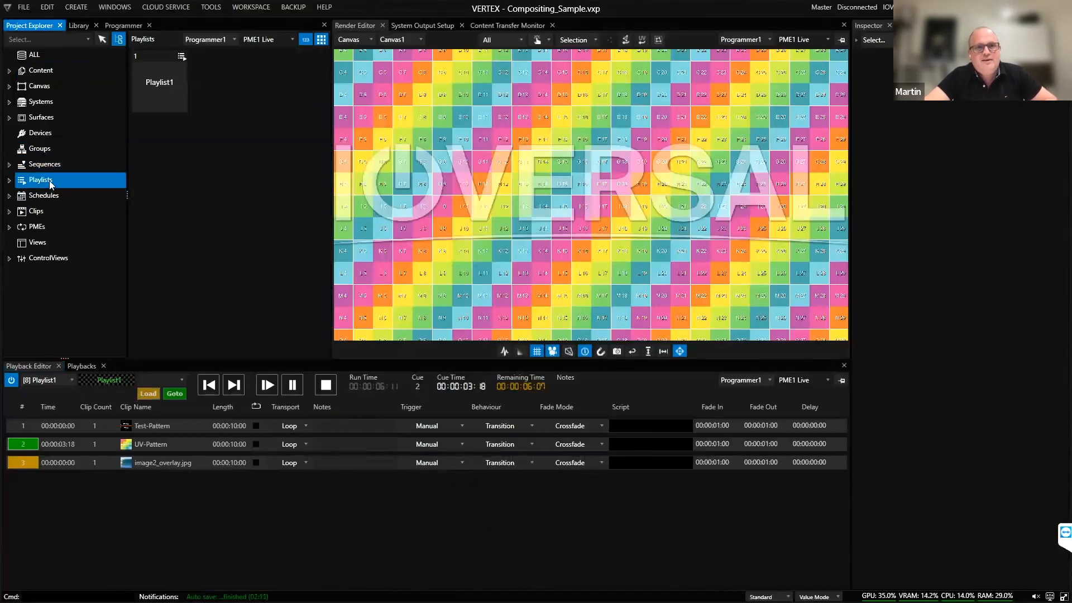
click(169, 83)
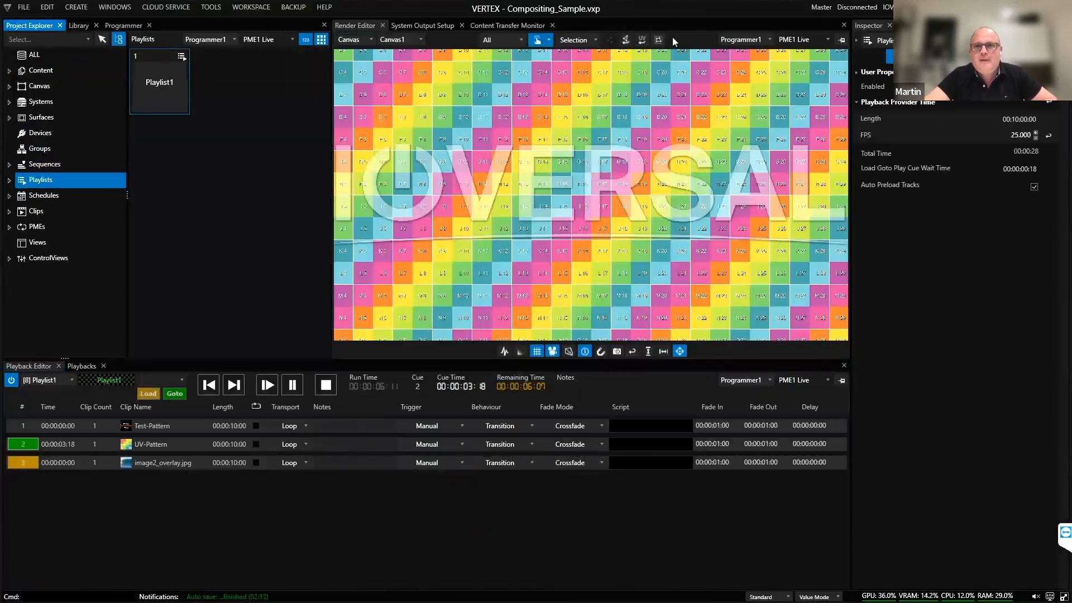
click(923, 56)
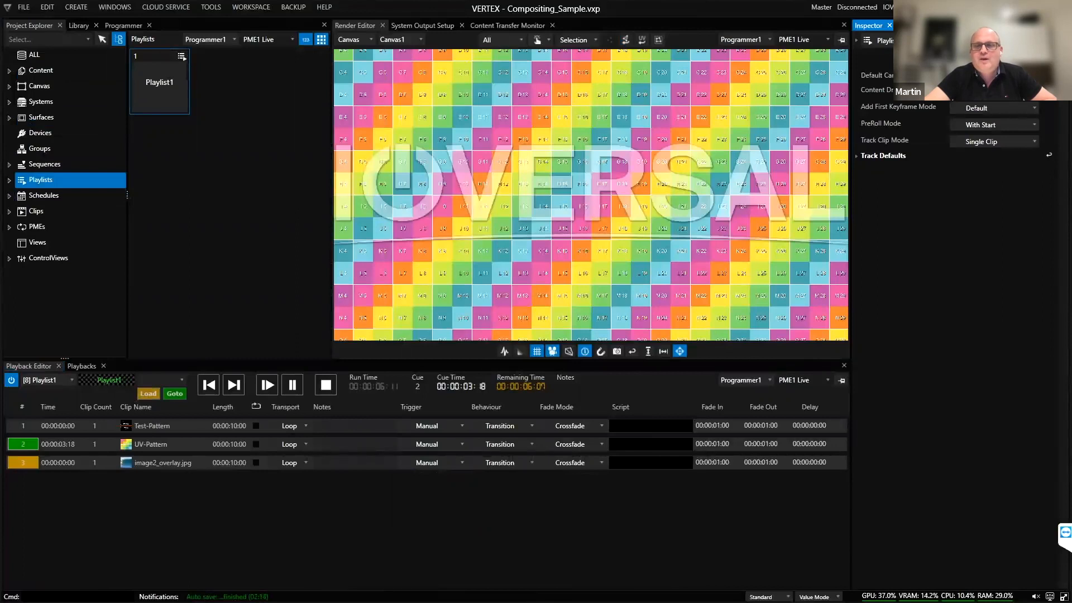
click(976, 143)
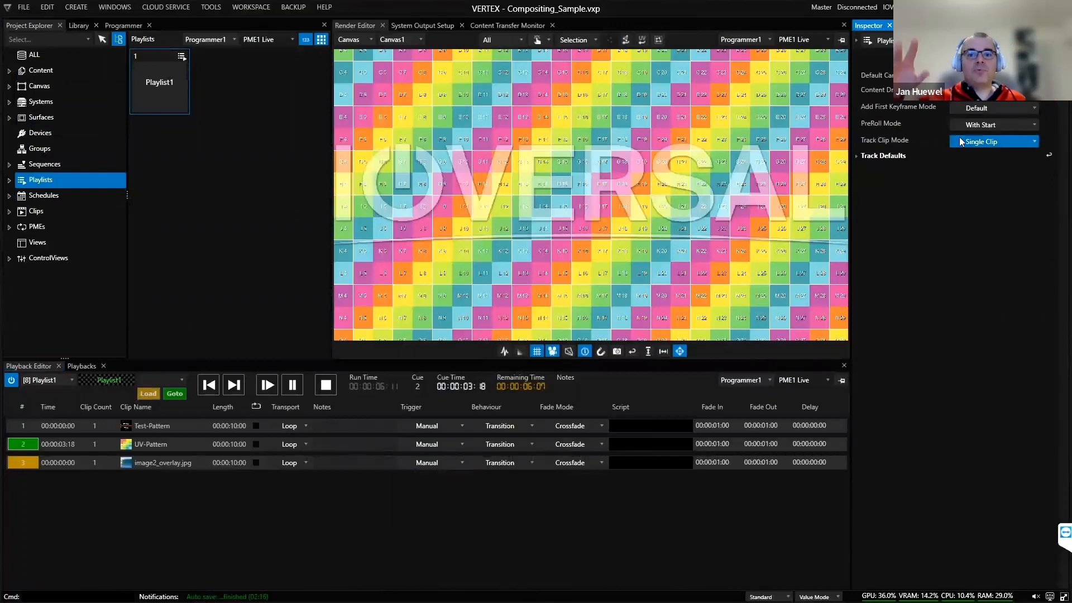
click(985, 152)
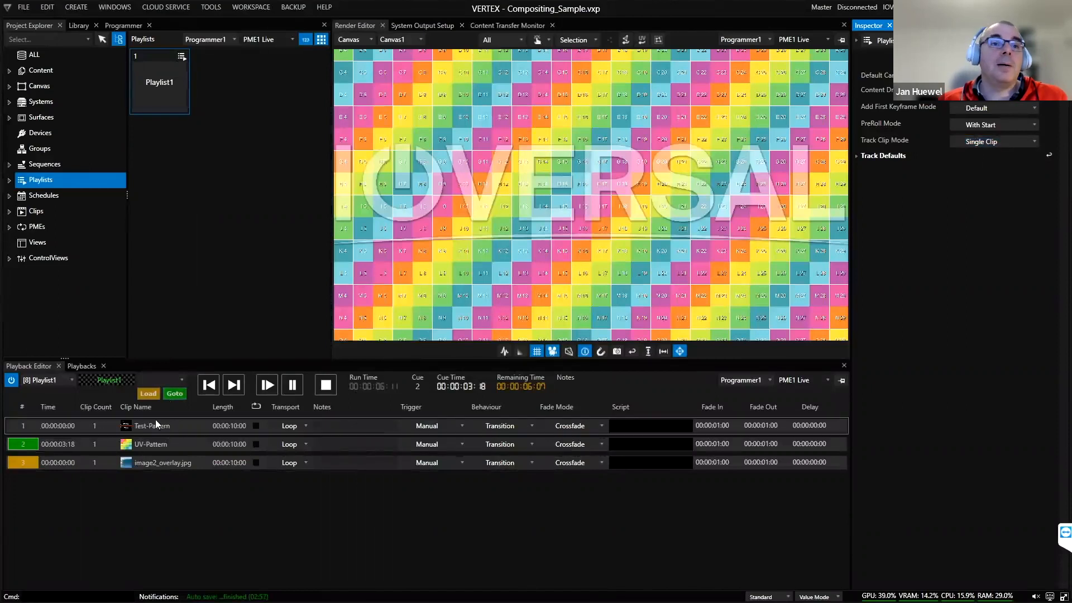
Step: Set the UV-Pattern clip's Position Y to -20 and its scale to 0.460
click(146, 446)
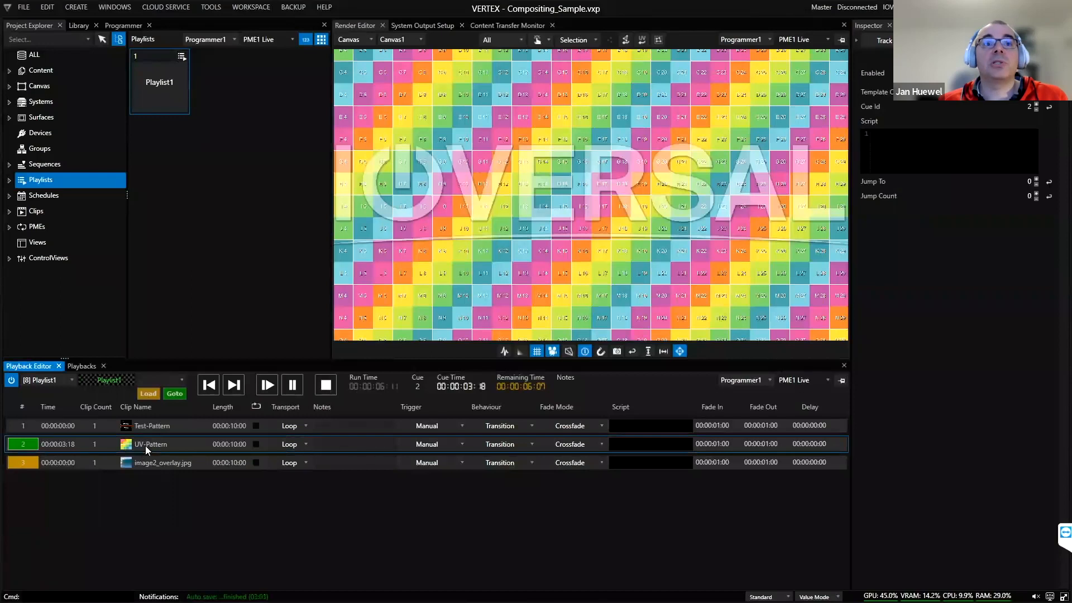
click(145, 446)
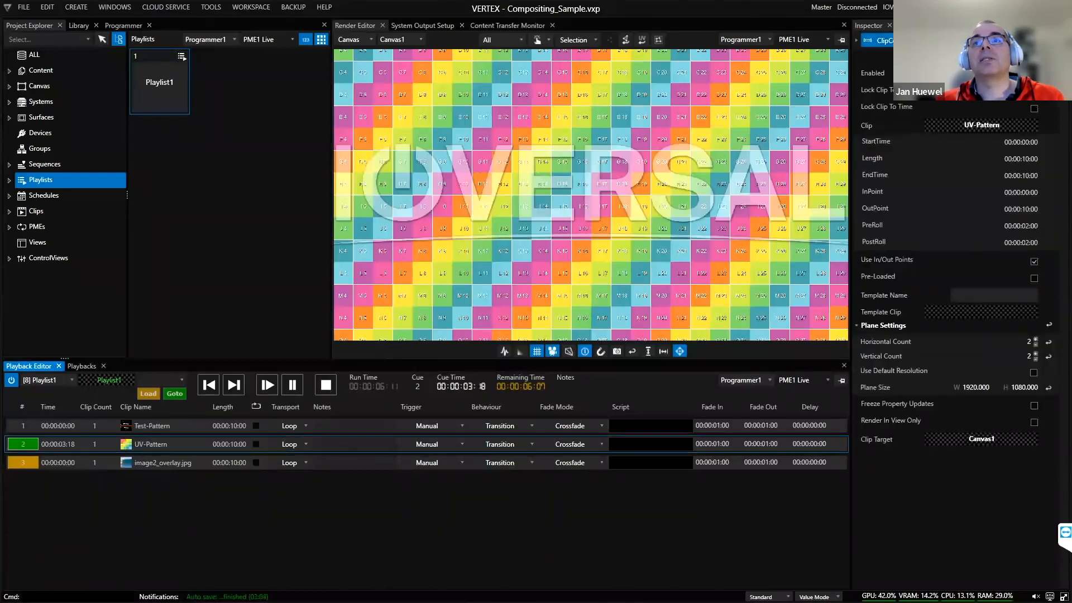
click(916, 55)
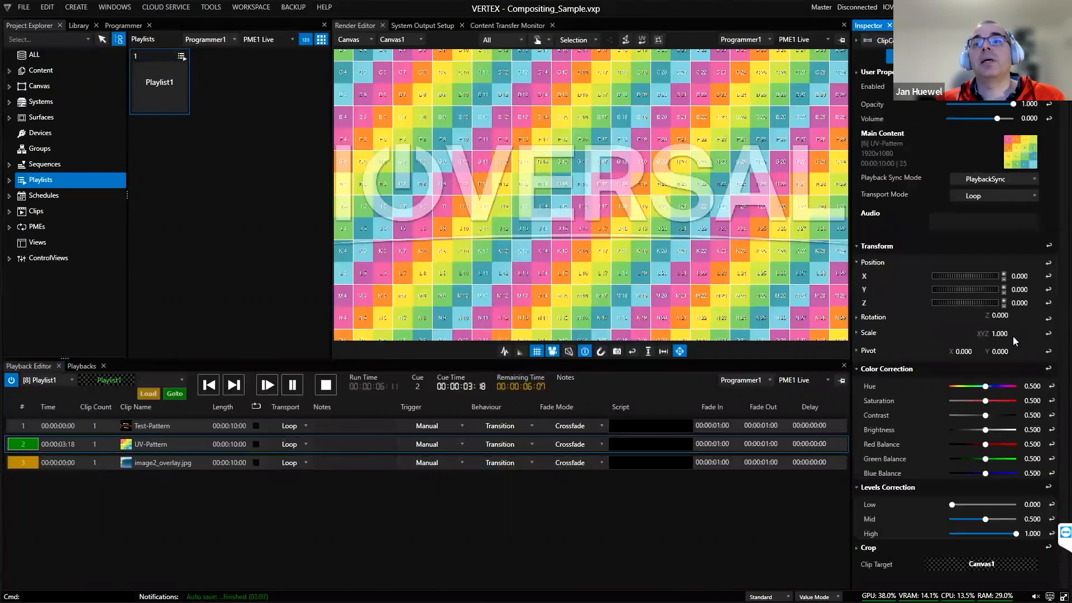
scroll(1017, 292, down, 2)
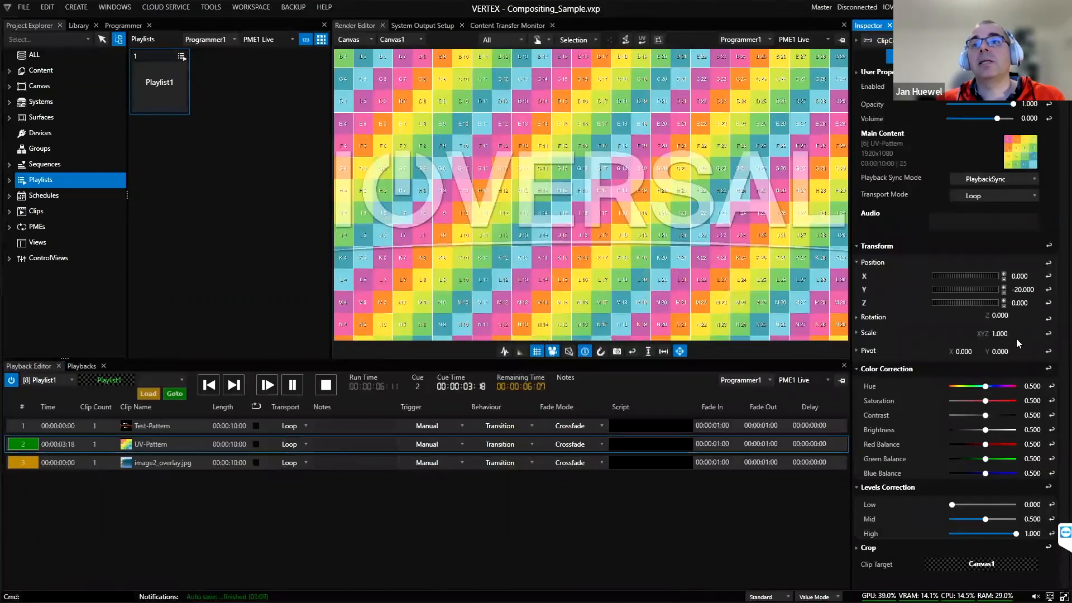
drag(1003, 338, 1010, 364)
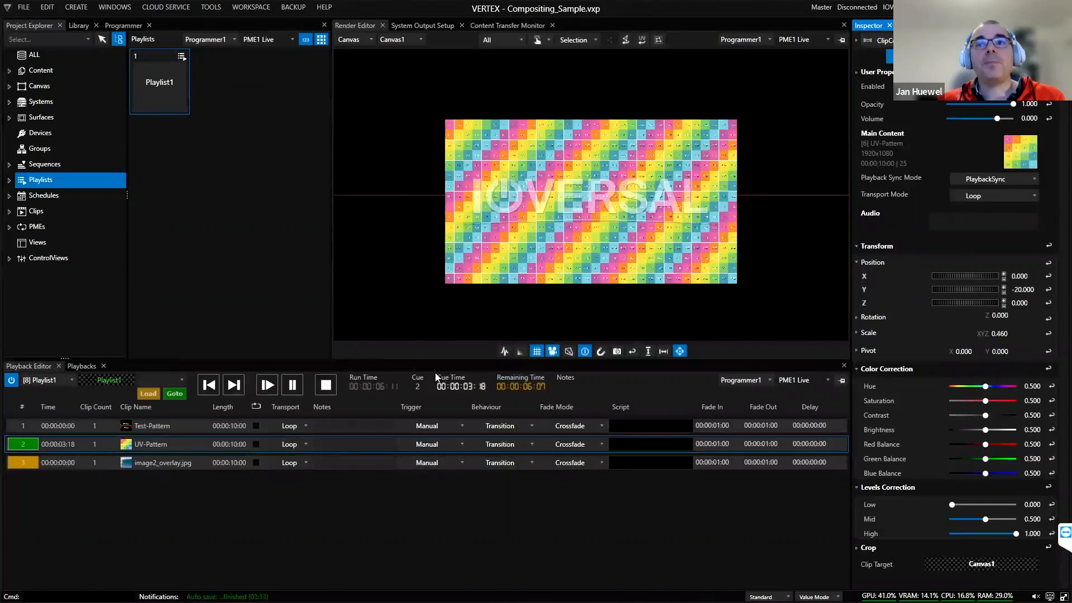
Step: Set the playlist's Track Clip Mode to Multi Clip and add io_logo_weiss.png to the UV-Pattern cue
click(157, 101)
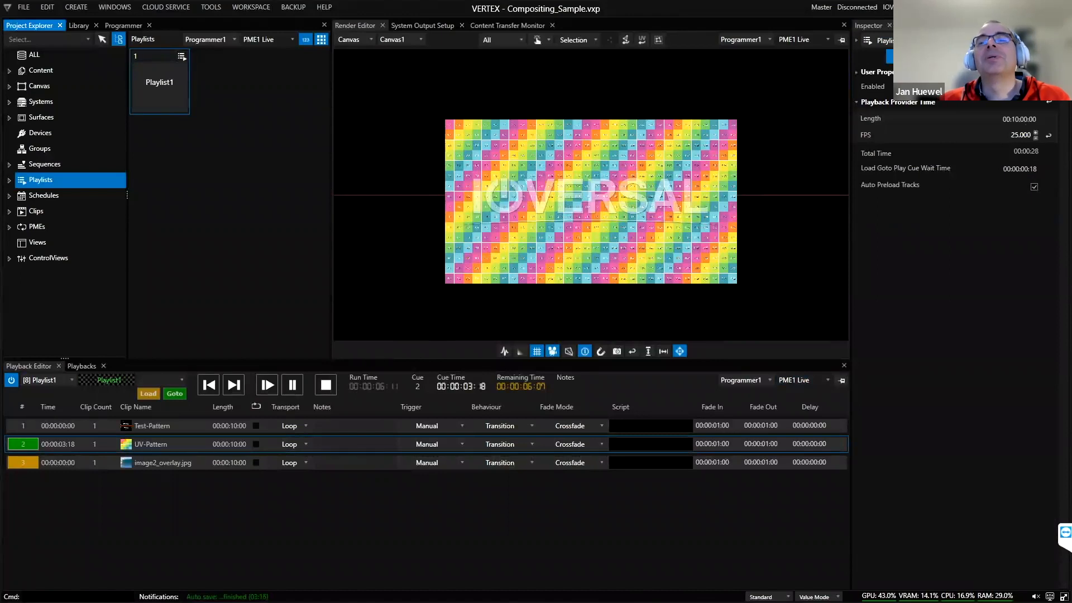
click(956, 56)
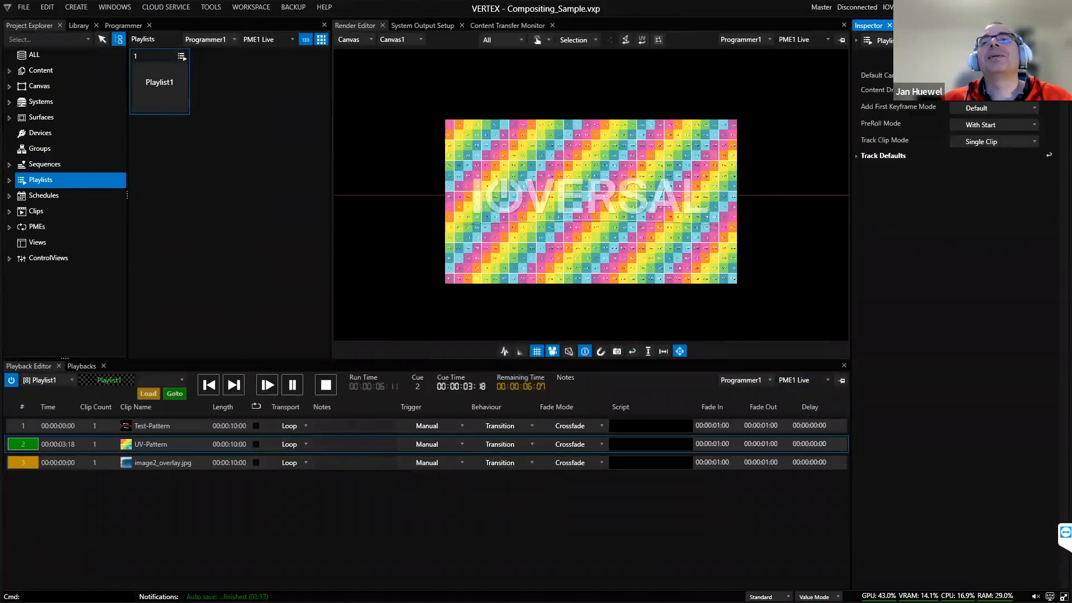
click(976, 141)
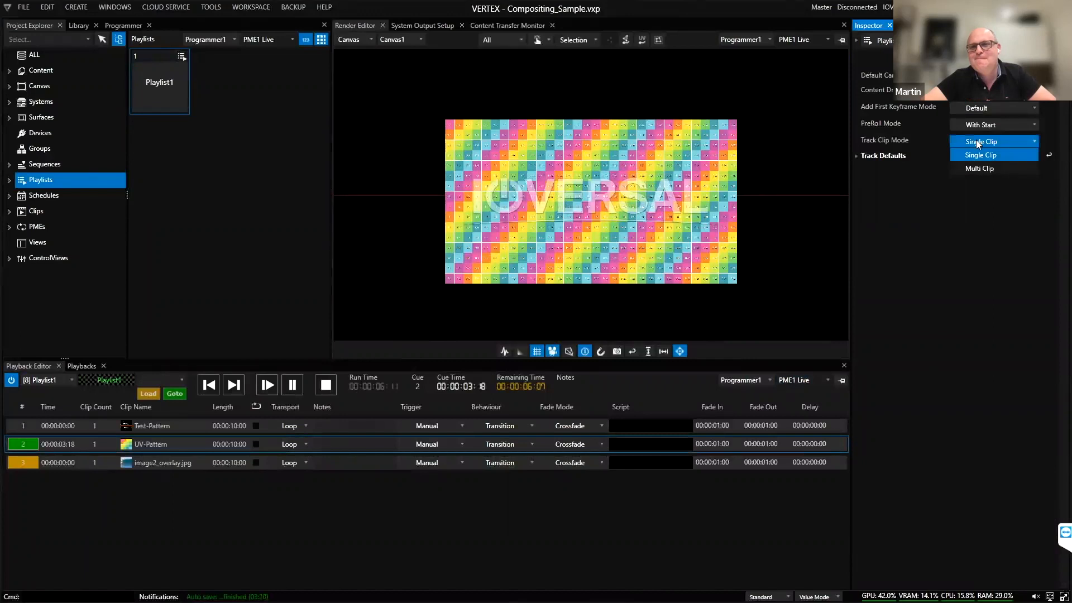
click(984, 167)
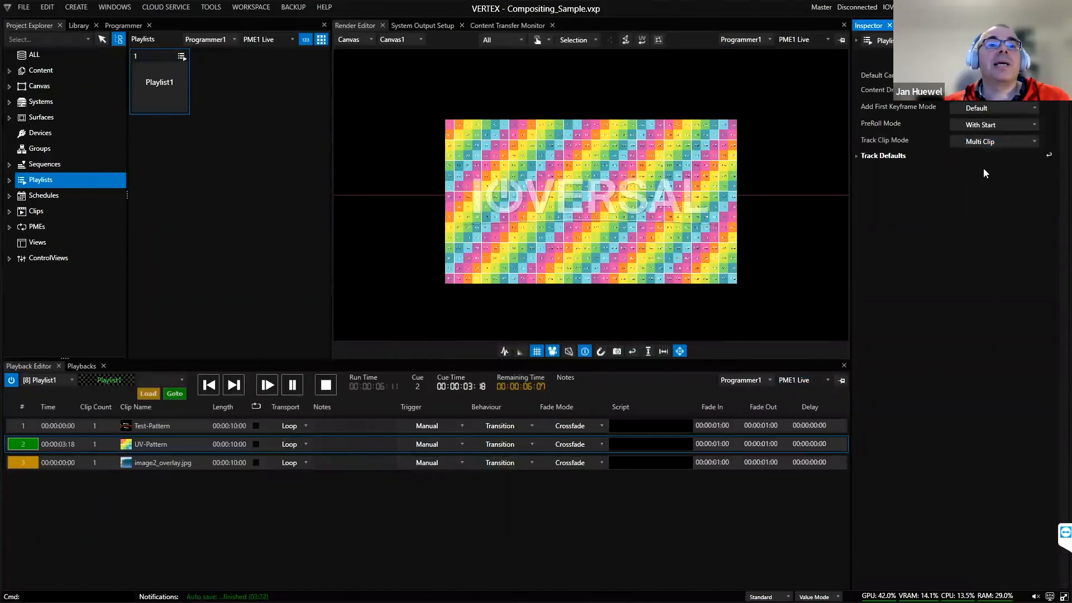
click(58, 71)
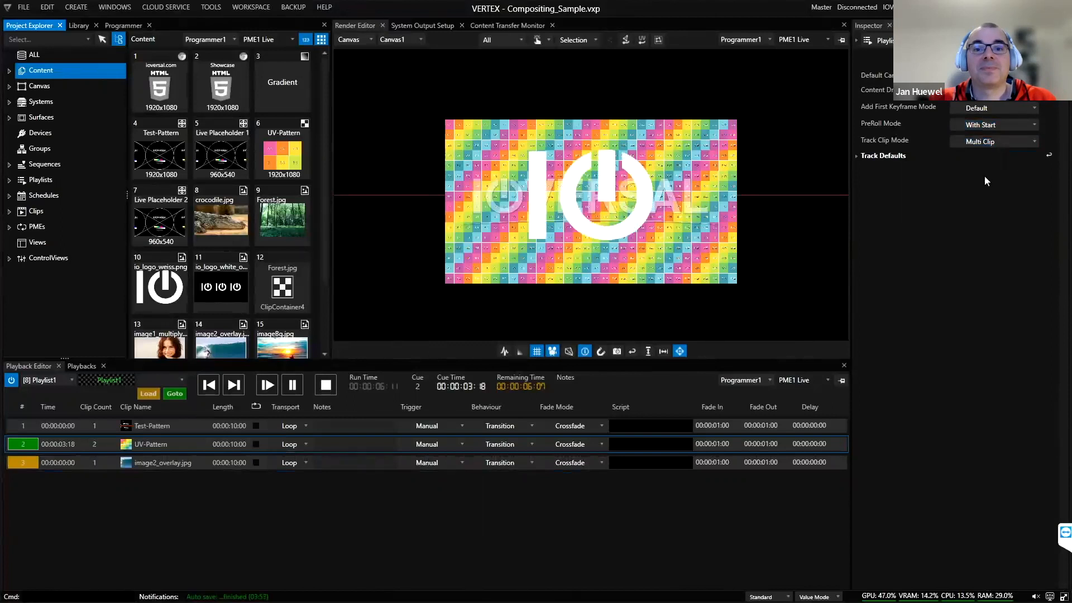
Step: Copy the playlist's Test-Pattern cue and paste it into the MasterComp sequence as a third track
click(176, 424)
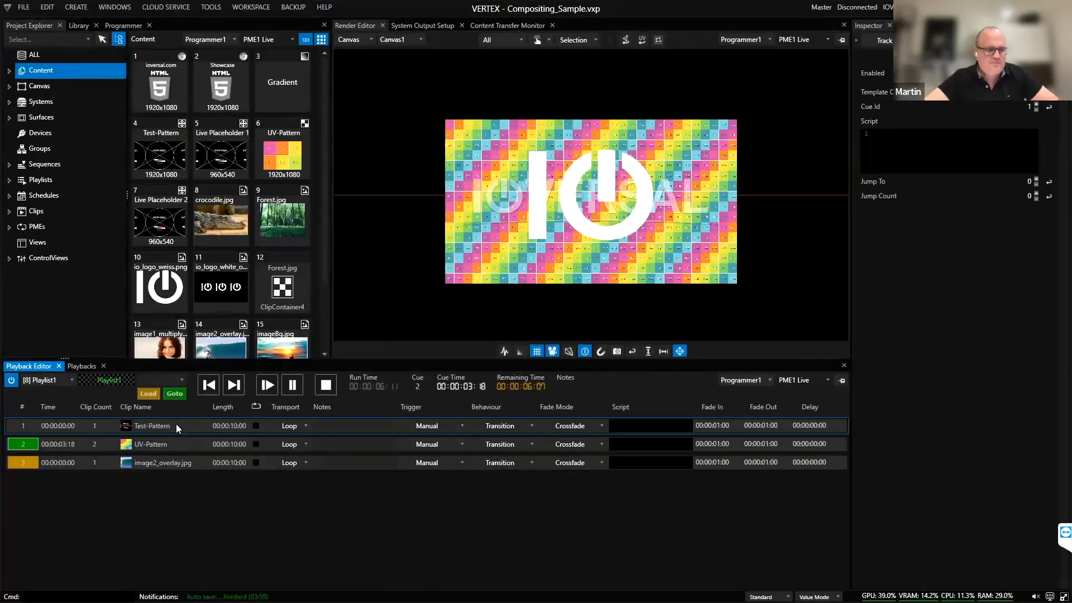
click(66, 383)
click(52, 467)
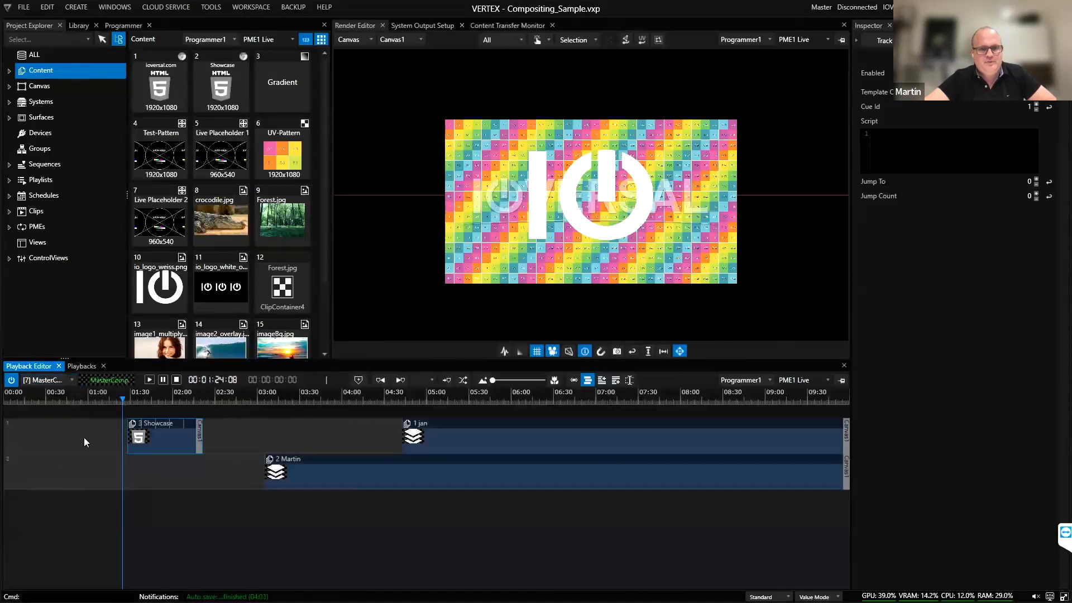
click(52, 477)
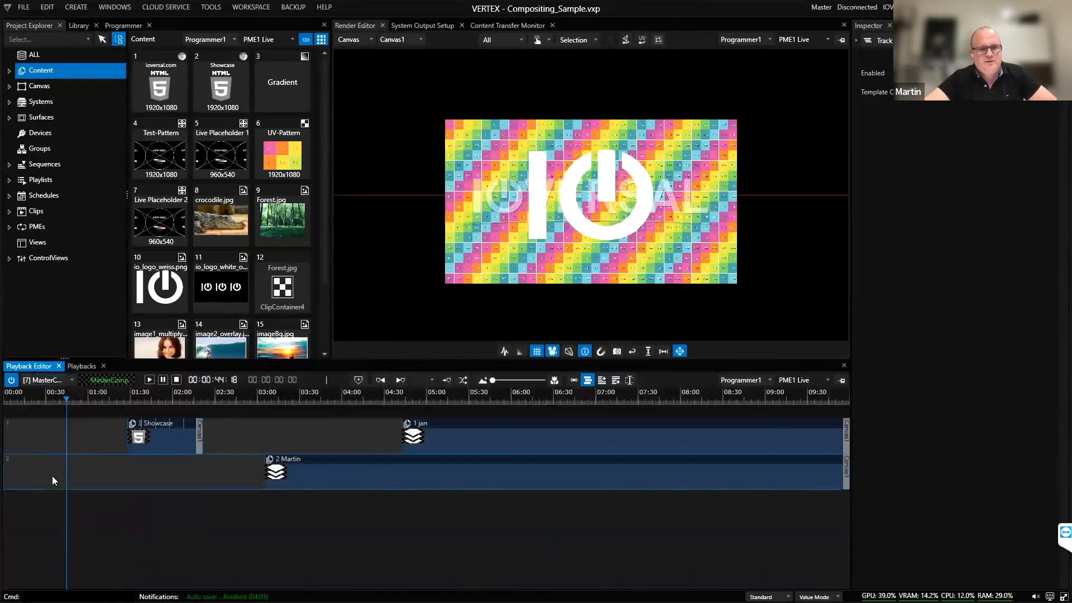
key(ctrl+v)
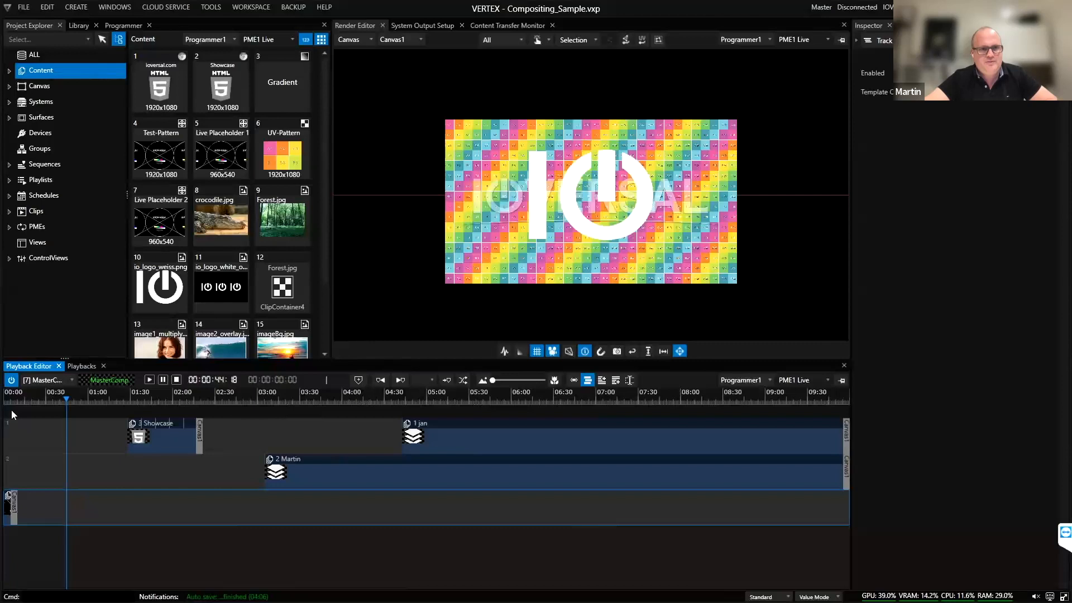
Step: Move the Test-Pattern clip on the MasterComp sequence's third track so that it starts at 6 seconds
scroll(12, 436, up, 5)
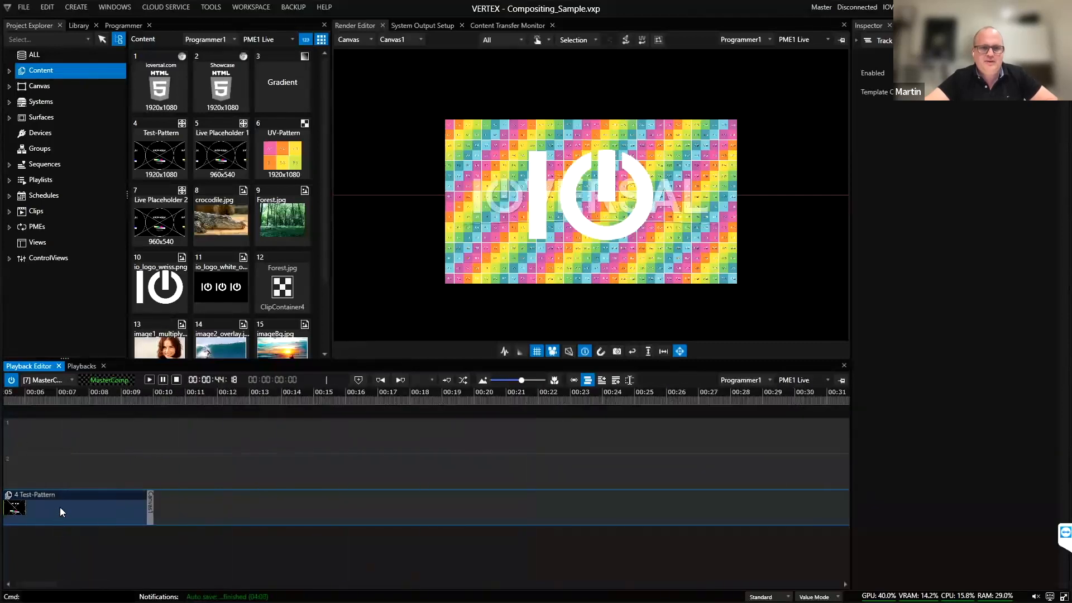
drag(60, 507, 267, 497)
click(126, 445)
Step: Switch to Playlist1 and add content items 4 (Test-Pattern) through 15 to it as new cues
click(66, 383)
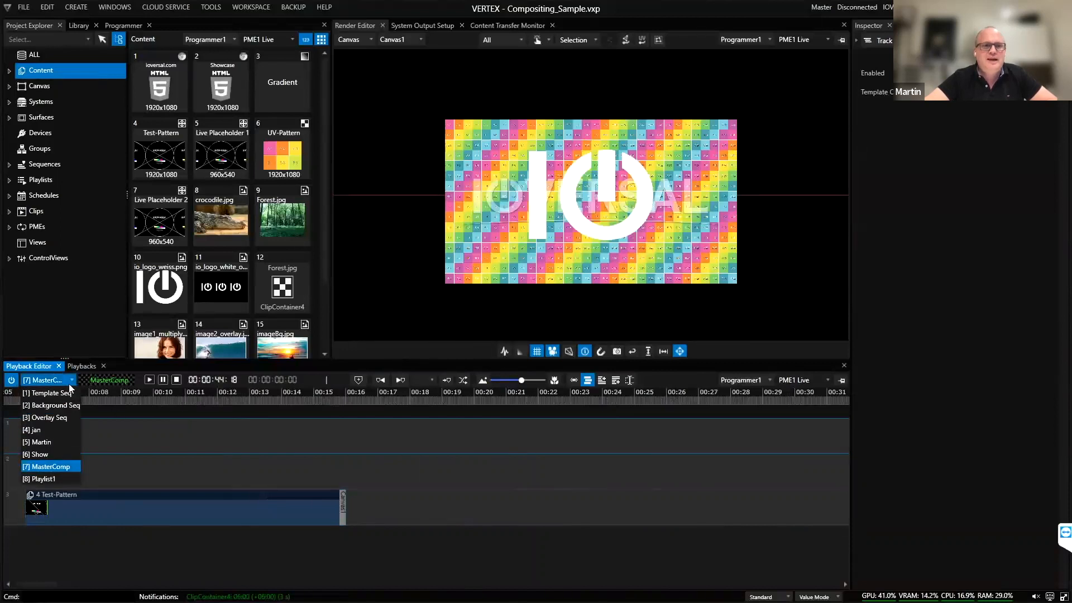
click(54, 480)
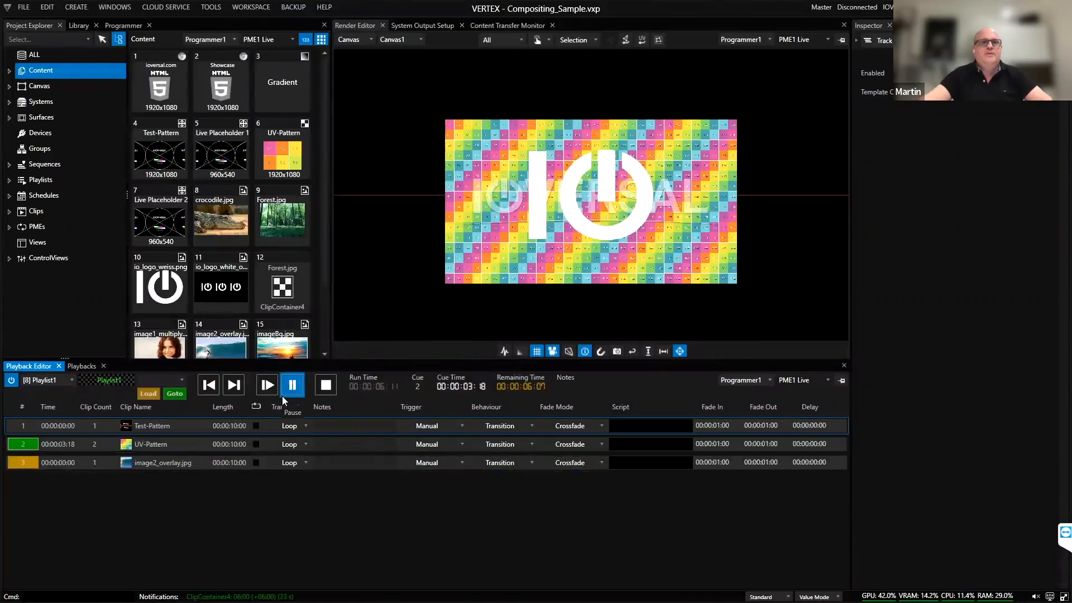
click(161, 157)
scroll(258, 272, down, 2)
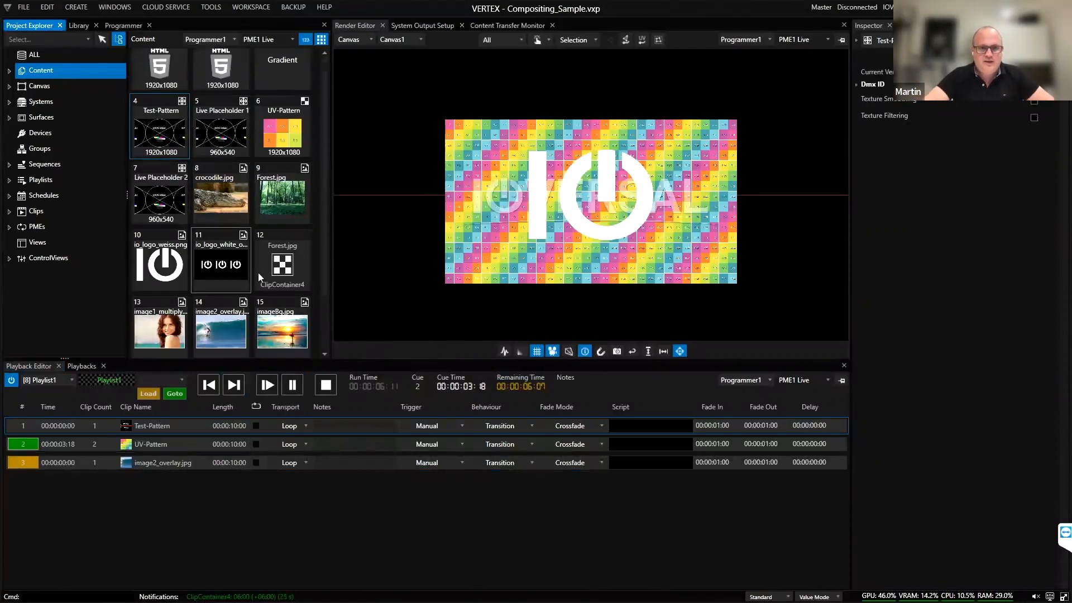
key(ctrl+a)
drag(207, 491, 208, 492)
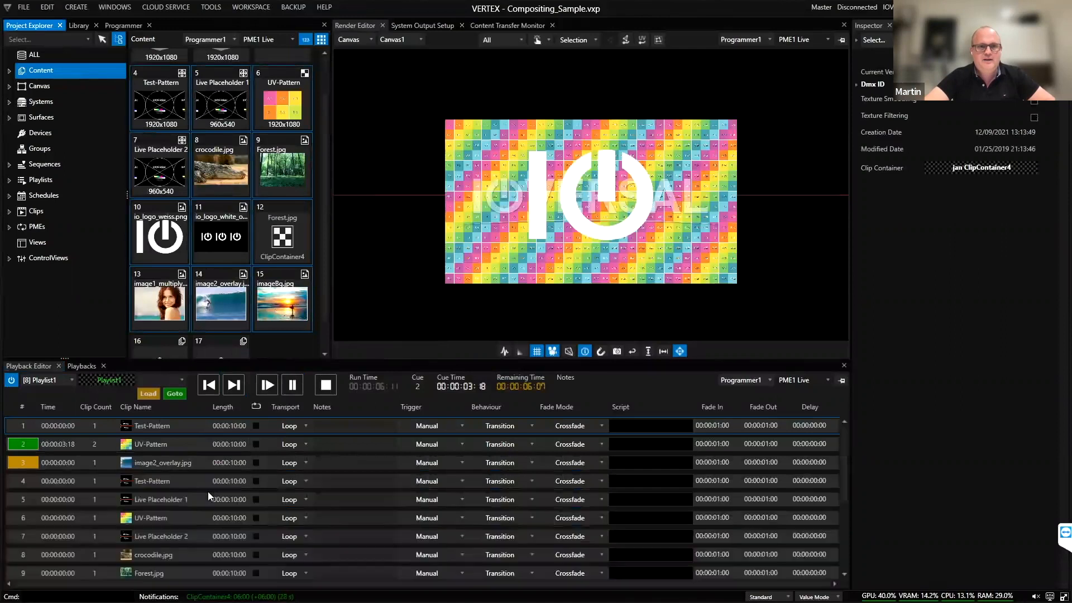
Step: Advance the playlist to the next cue and set the trigger of all its cues to Follow
click(239, 384)
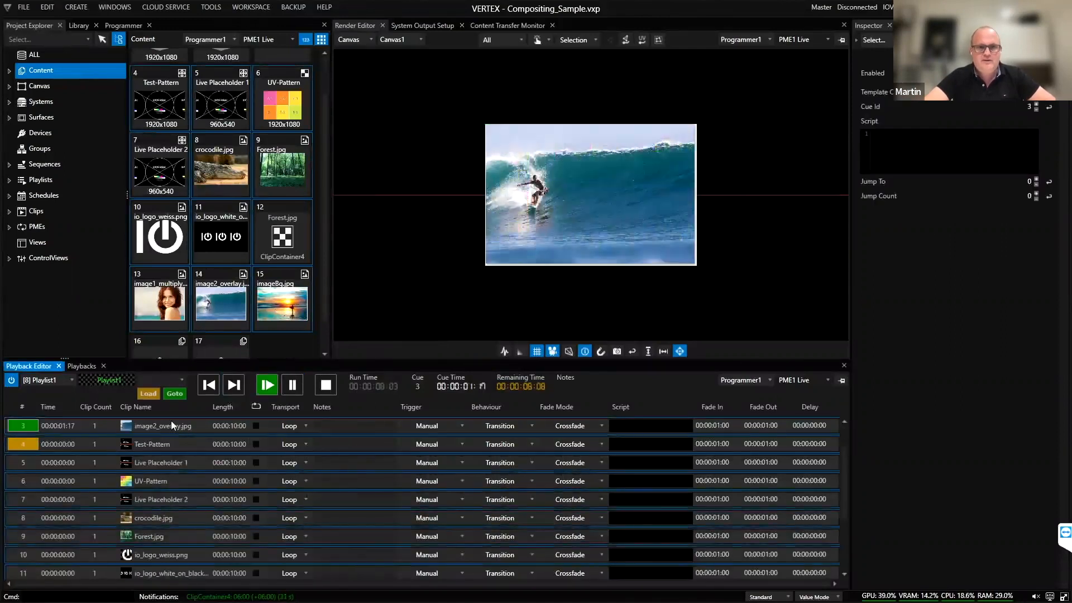
click(891, 56)
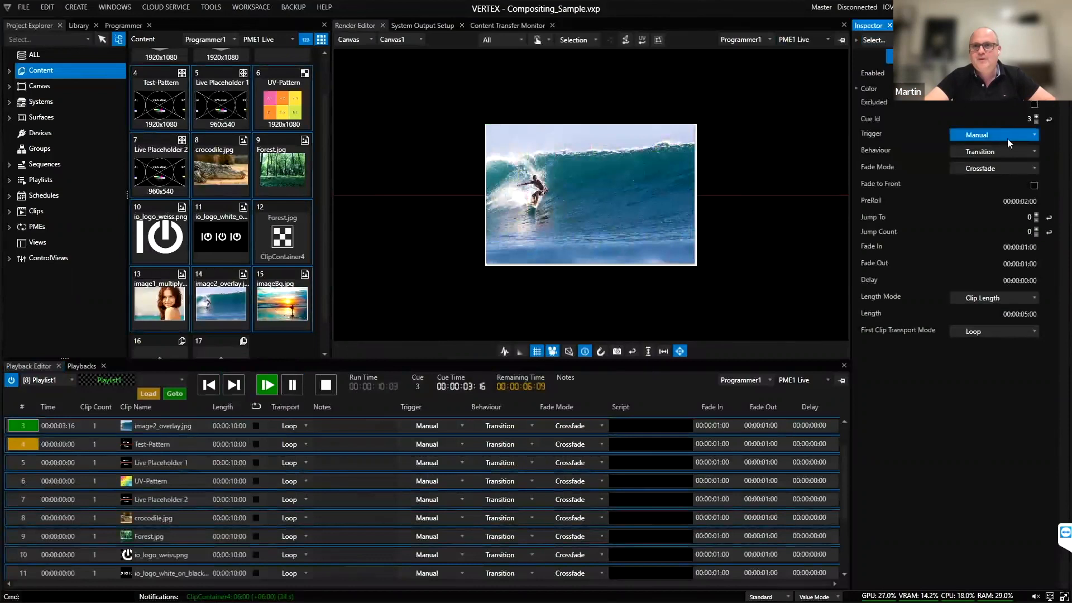
click(1030, 135)
click(978, 172)
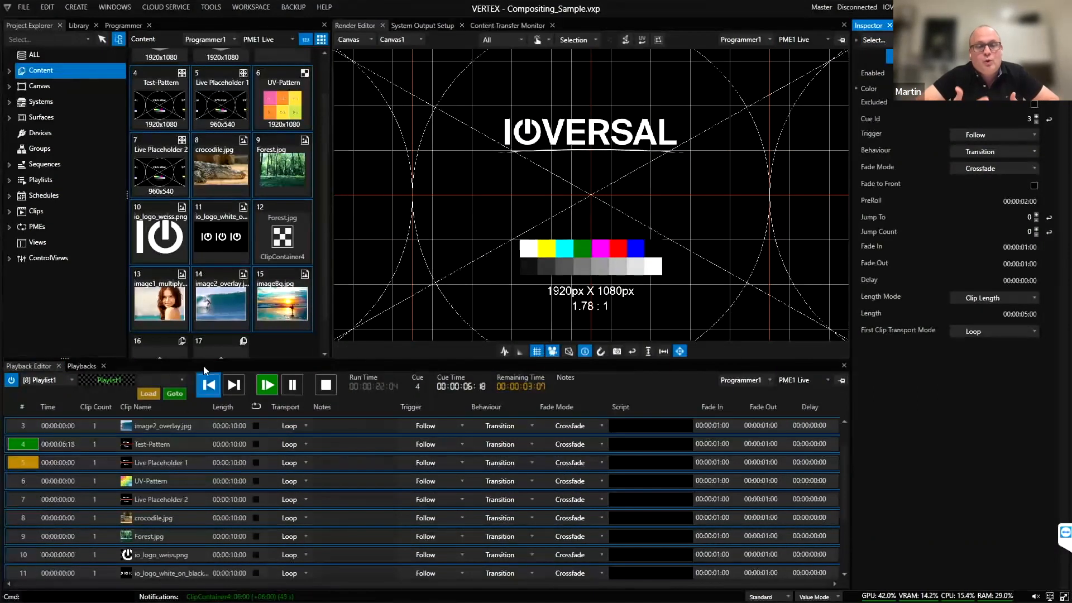
Step: Create a watch folder of the Update Playlist type and open its properties at the Directory setting
click(86, 320)
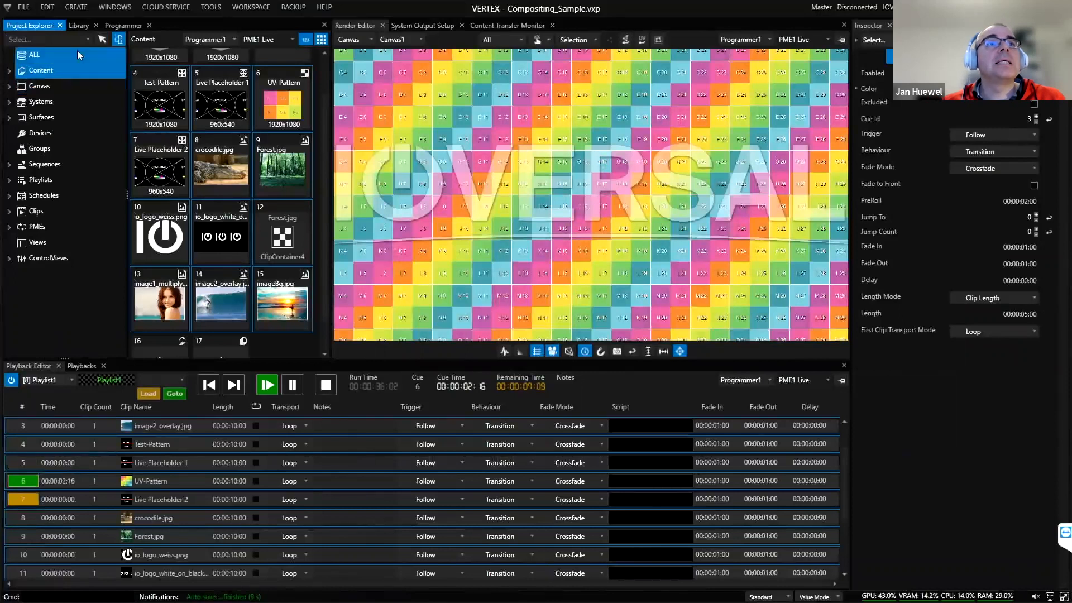
click(76, 10)
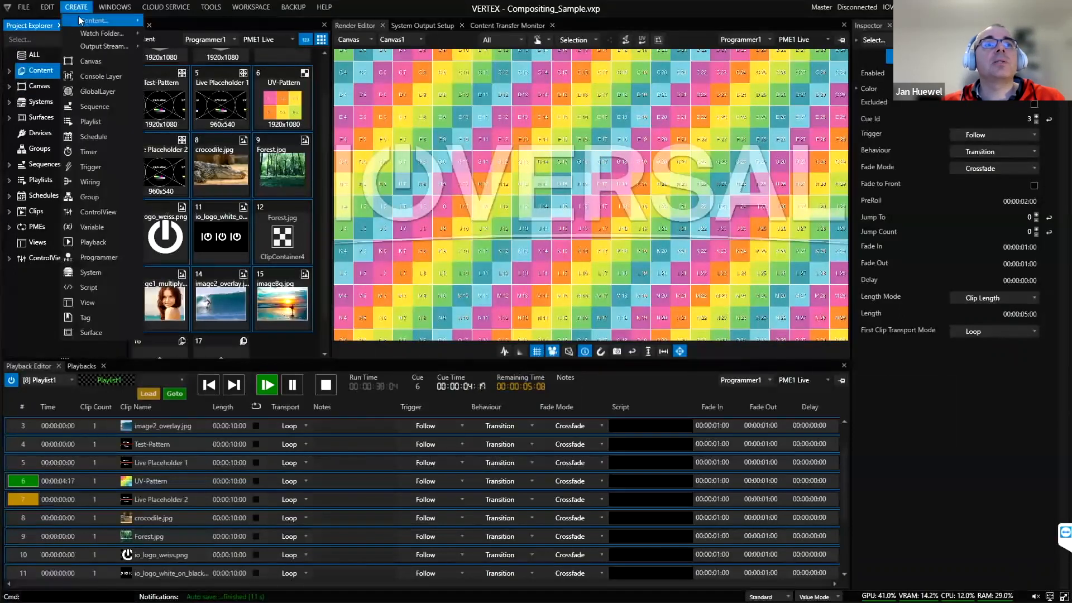
mouse_move(82, 28)
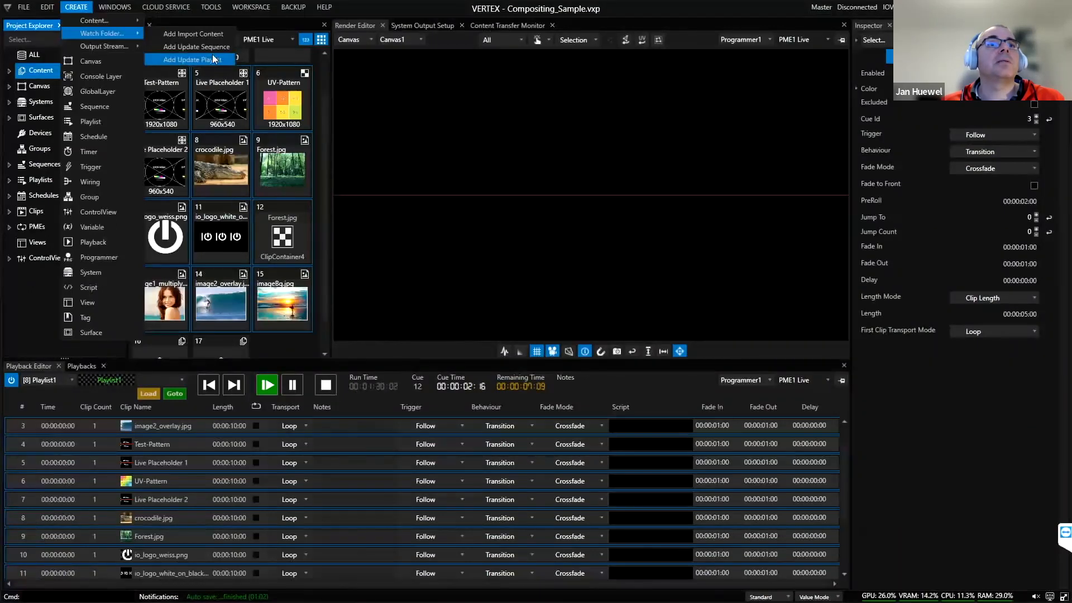
click(212, 59)
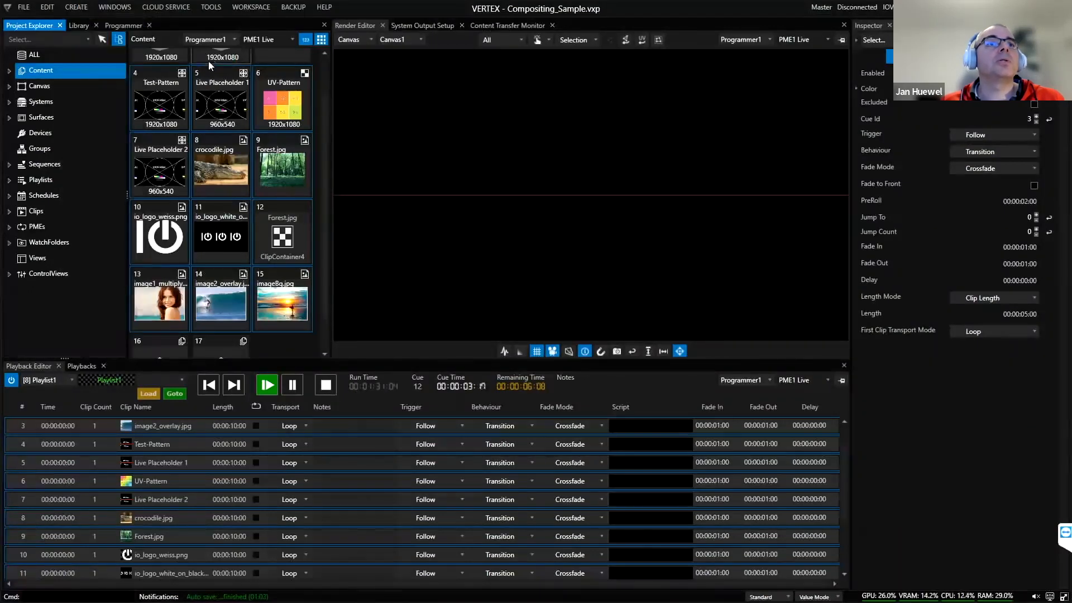
click(53, 242)
click(159, 91)
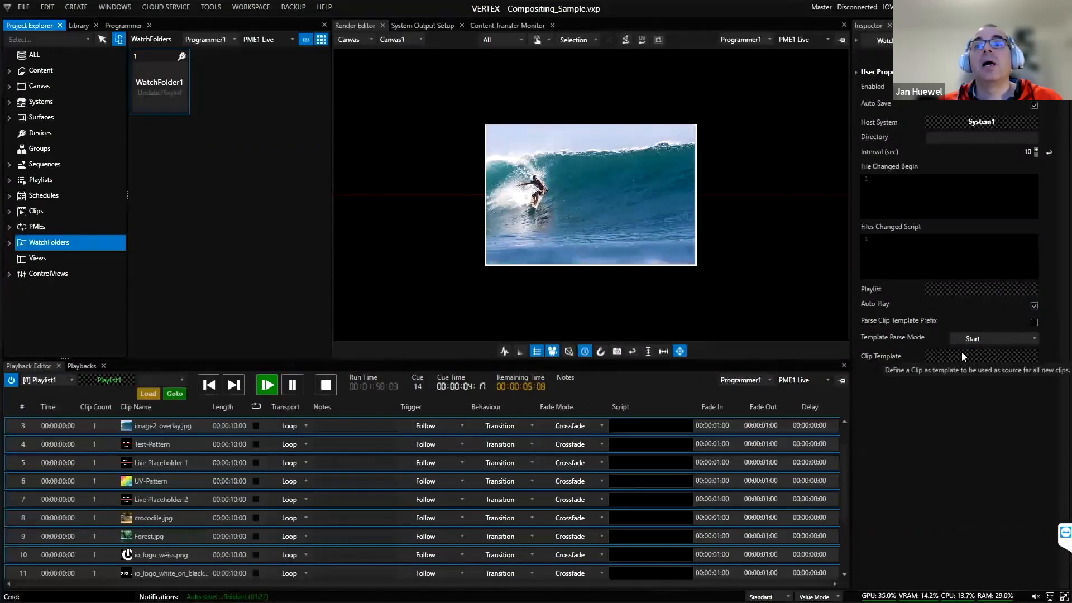
click(962, 137)
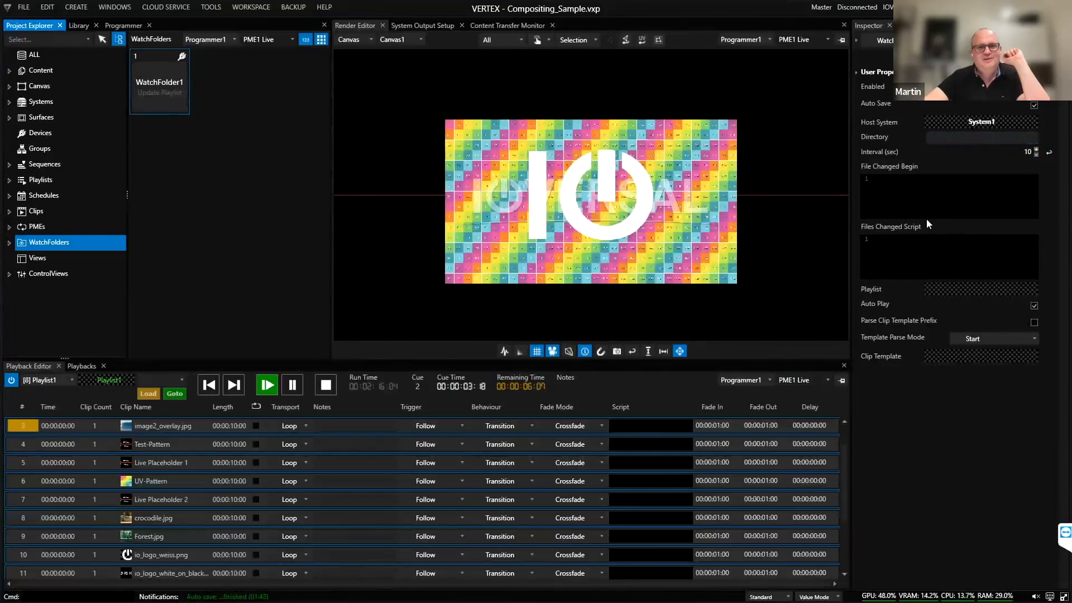
Step: Stop the playlist, switch to the Overlay Seq sequence and move its playhead to about 35 seconds
click(326, 385)
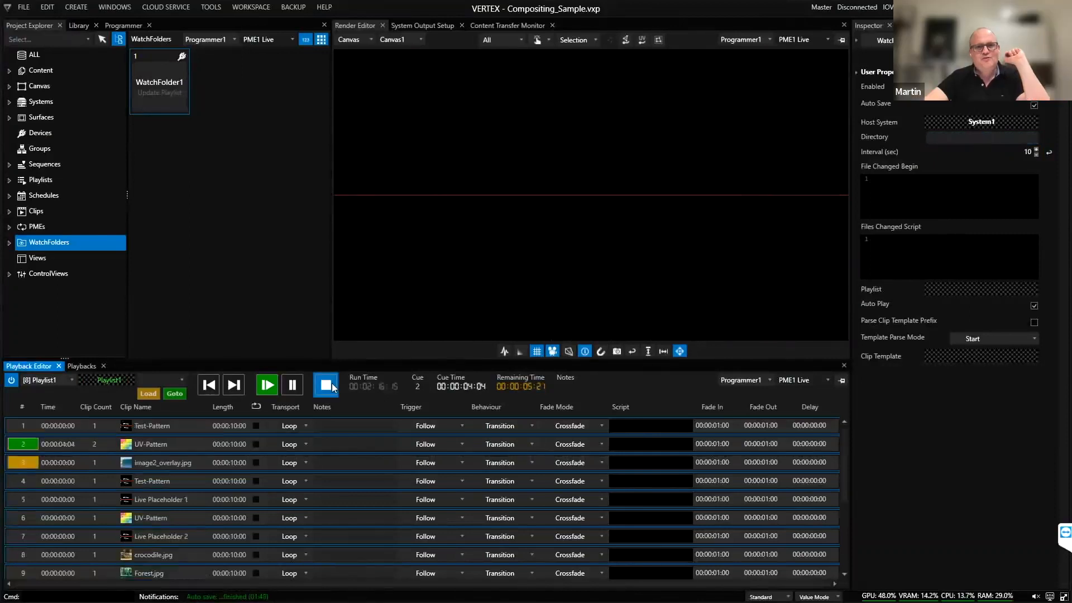
click(51, 384)
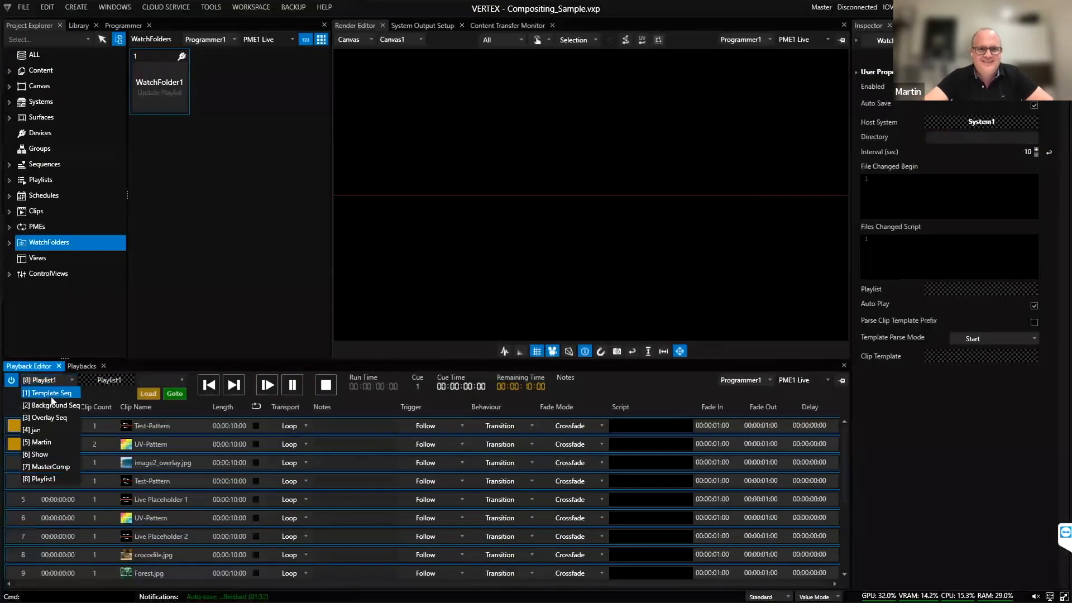
click(48, 417)
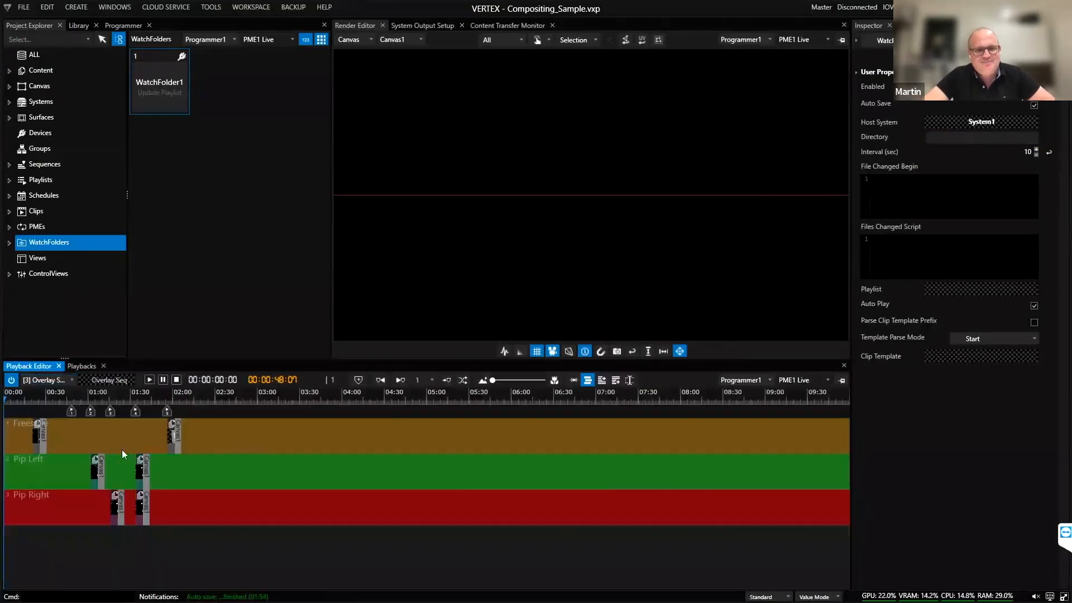
click(52, 403)
scroll(52, 403, up, 3)
scroll(61, 409, up, 5)
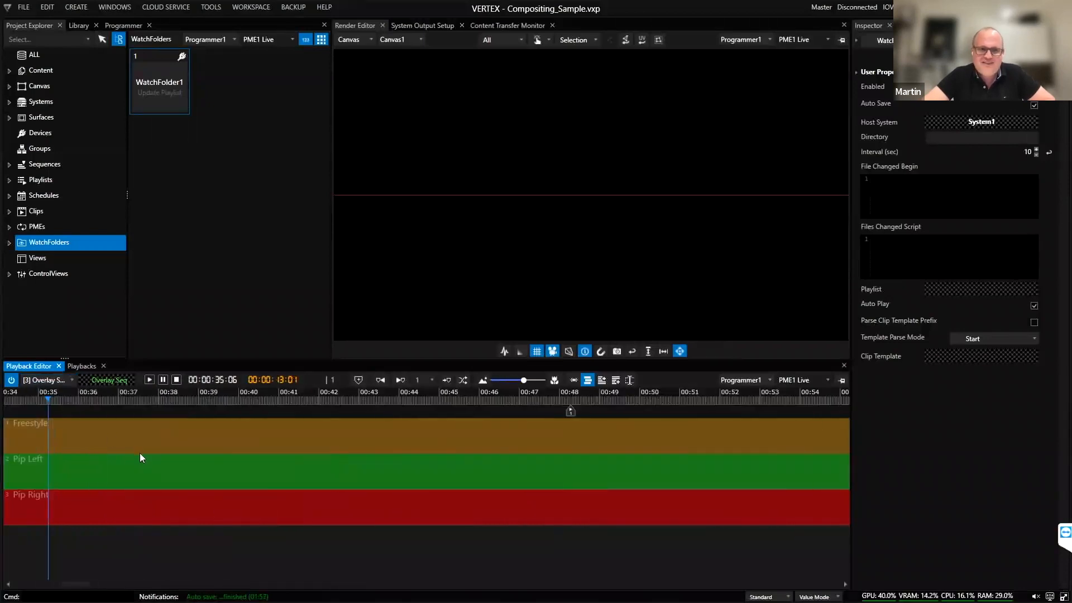
Step: Change the Freestyle track's color to a lighter orange with RGB values 187, 104, 35, and select its label text
click(56, 435)
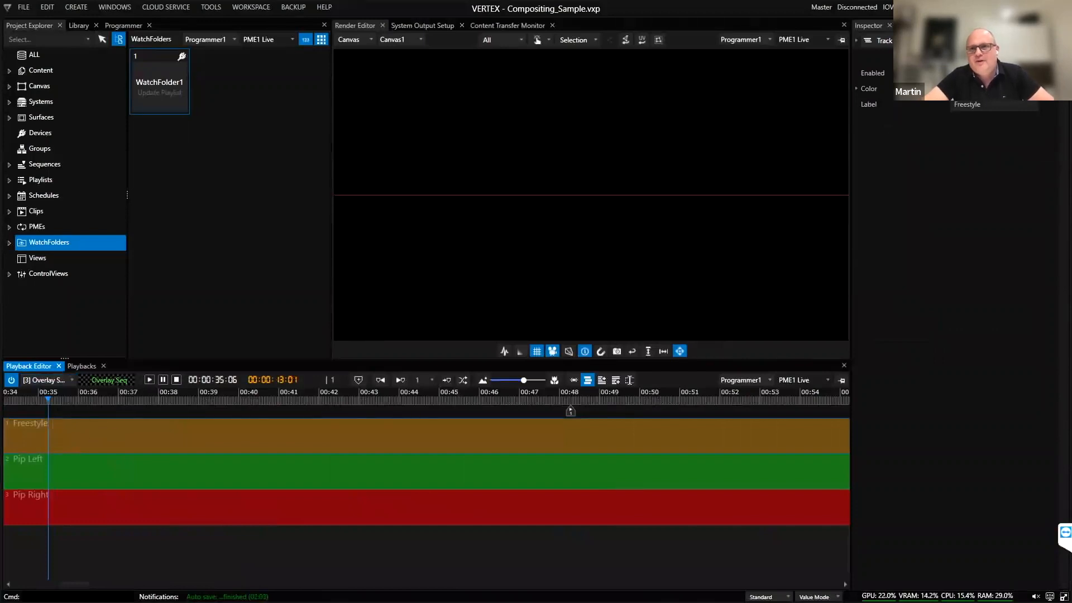
click(857, 89)
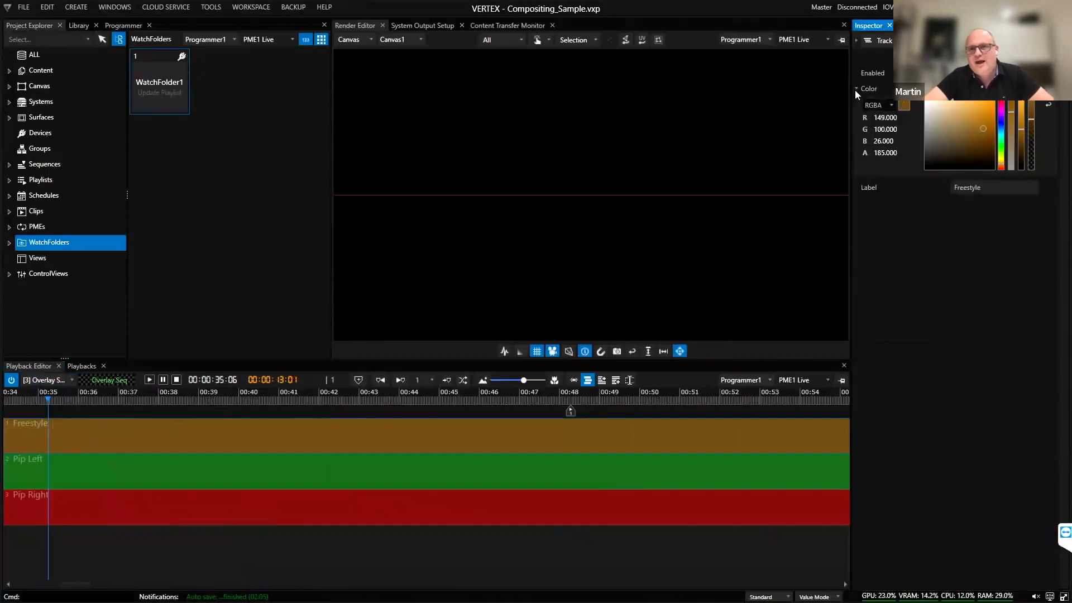
drag(953, 119, 983, 118)
click(982, 186)
drag(1005, 188, 936, 194)
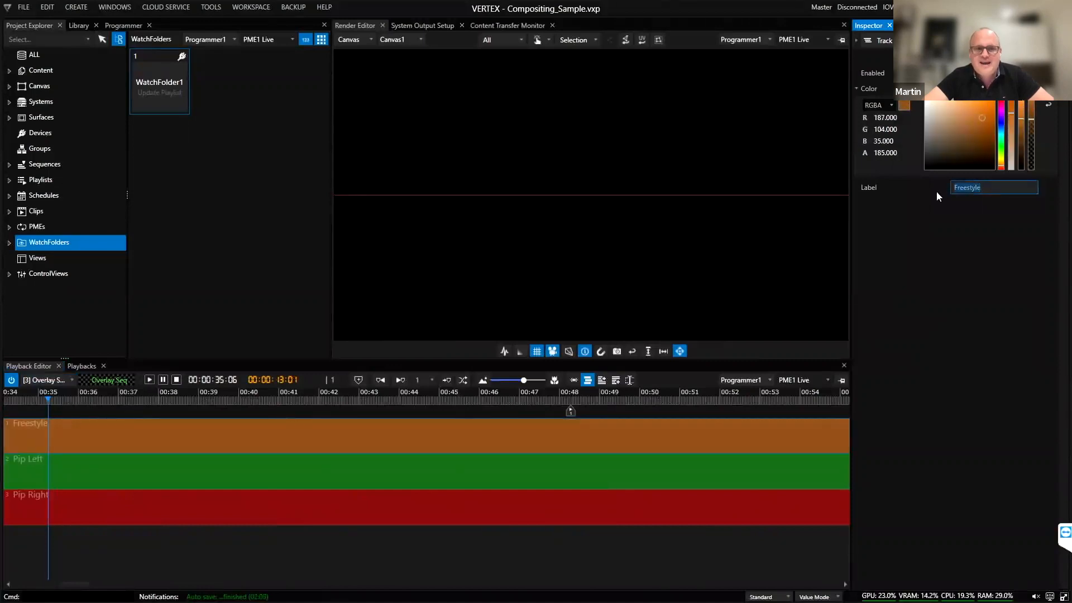
Step: Place Test-Pattern on the Freestyle track at about 39 seconds and set the clip's user color to blue (RGBA 20, 60, 219, 238)
click(66, 70)
drag(173, 146, 202, 429)
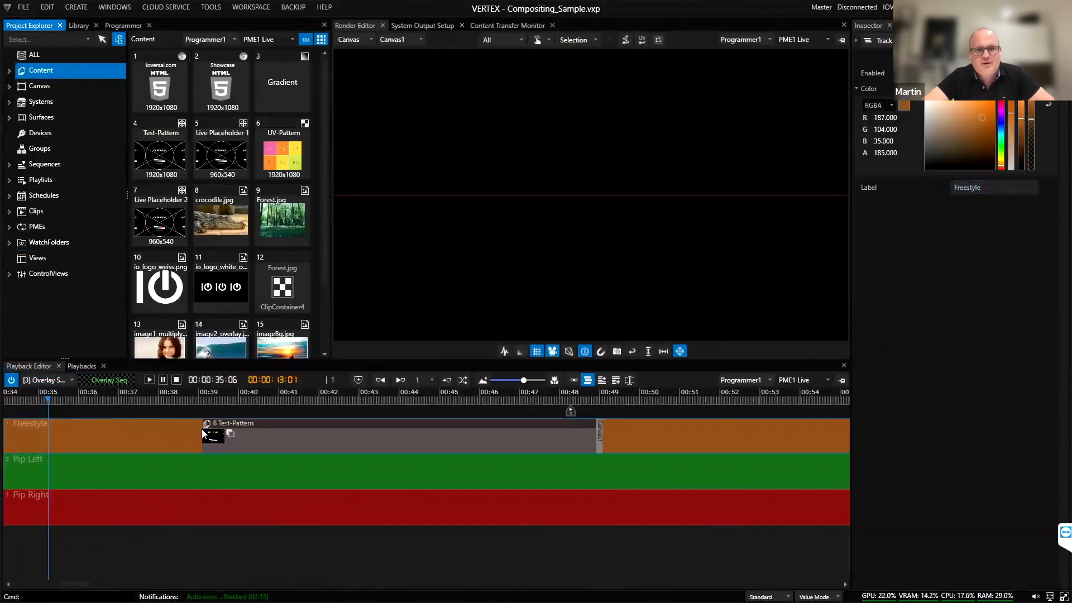
click(243, 427)
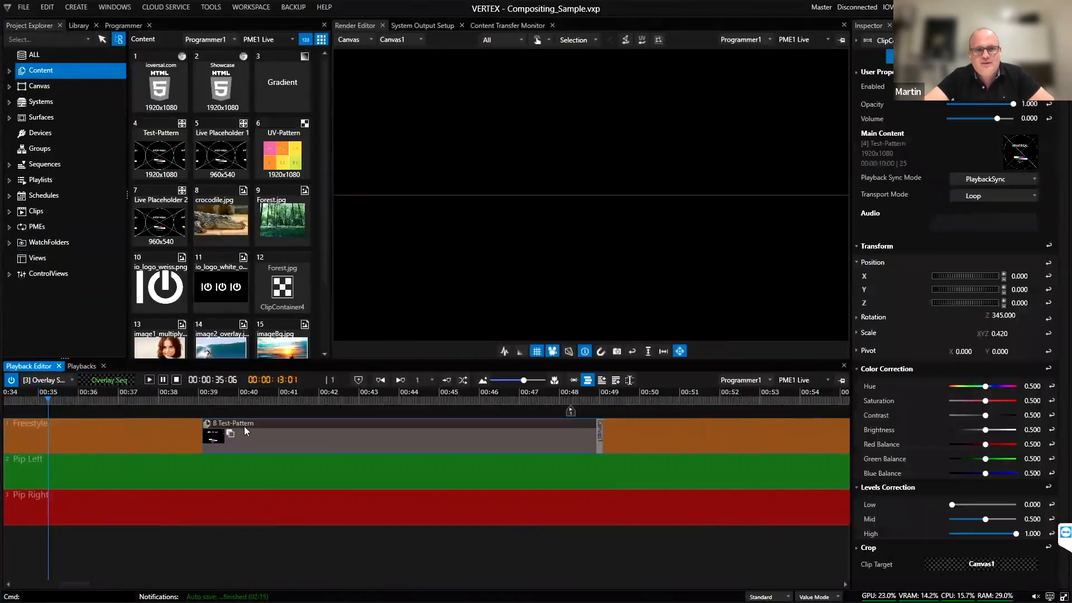
click(861, 74)
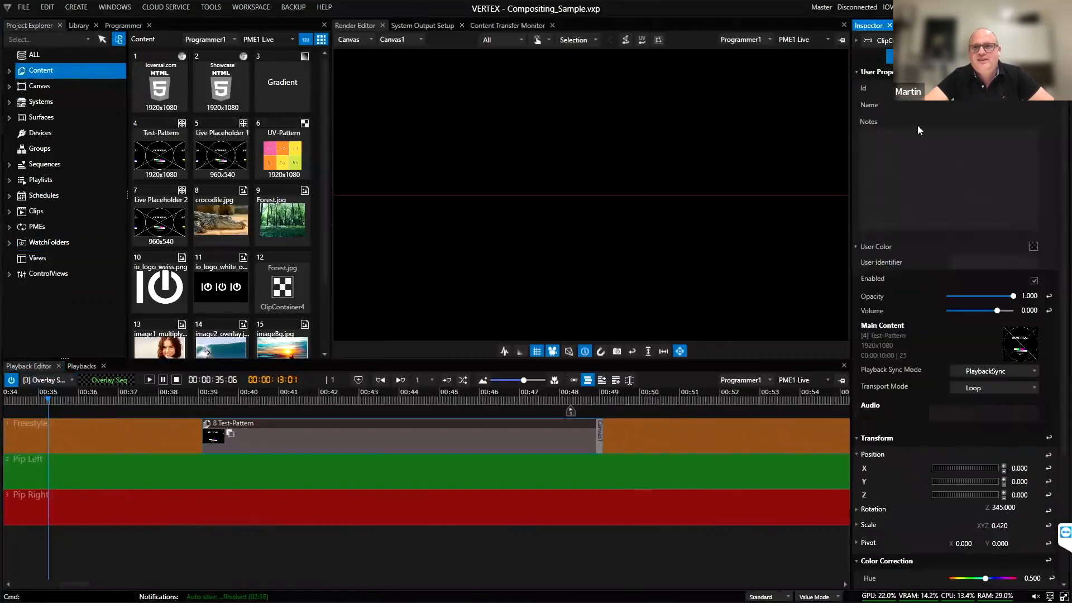
click(856, 247)
drag(970, 277, 988, 267)
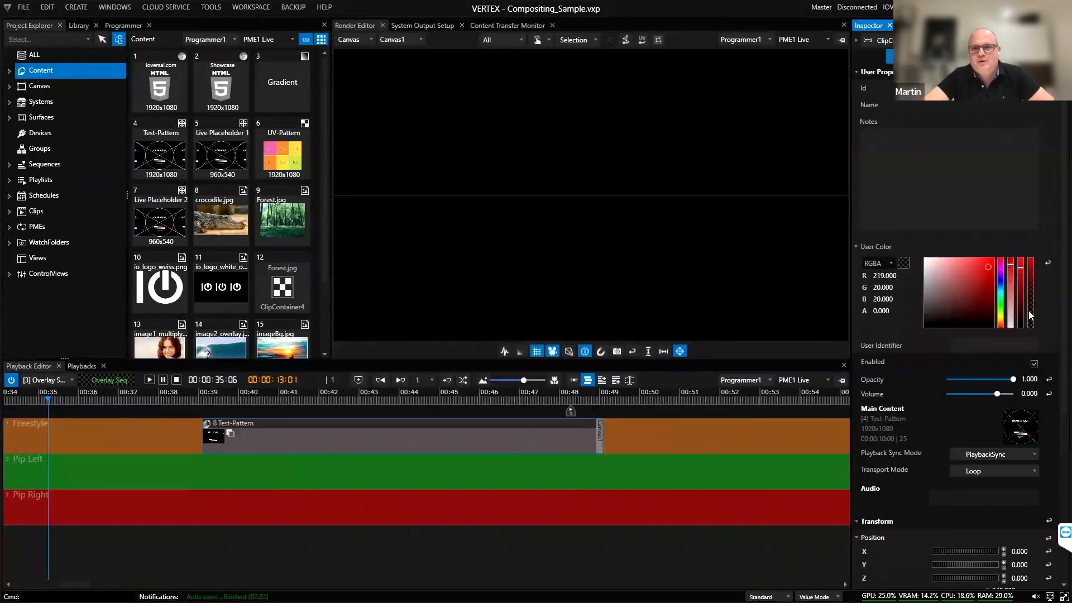
drag(1030, 311, 1005, 288)
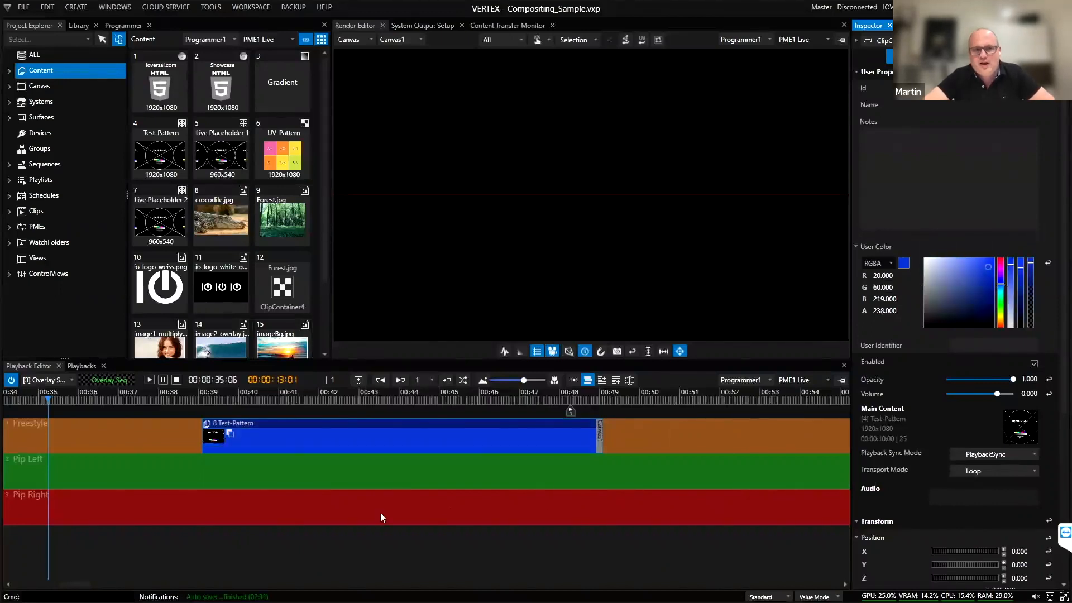
click(33, 467)
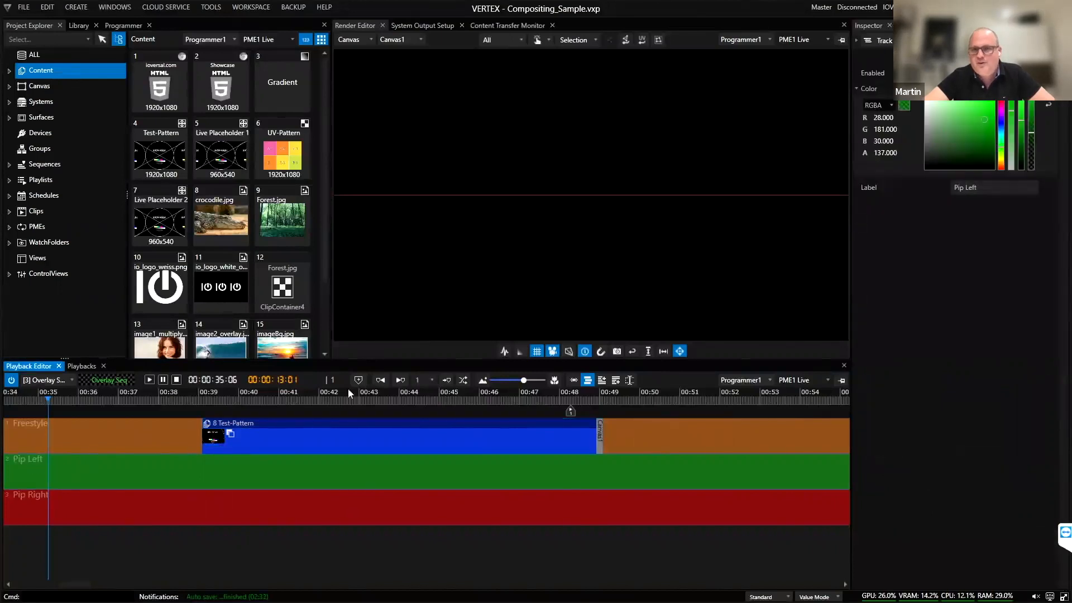
click(1002, 188)
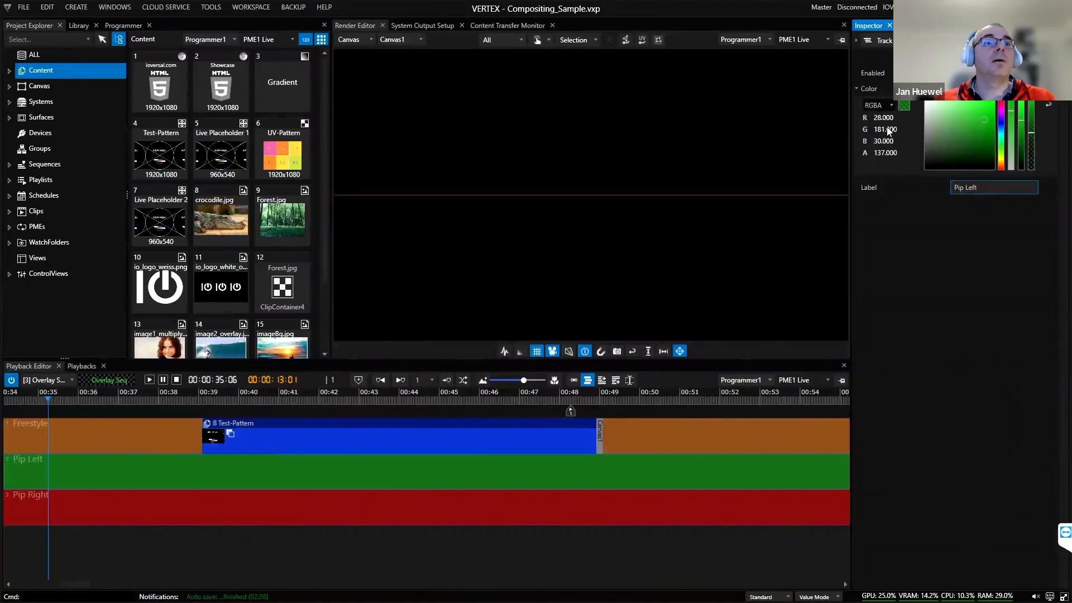
Step: Set the user color of Canvas1 to green with RGBA values 155, 213, 34, 221
click(48, 89)
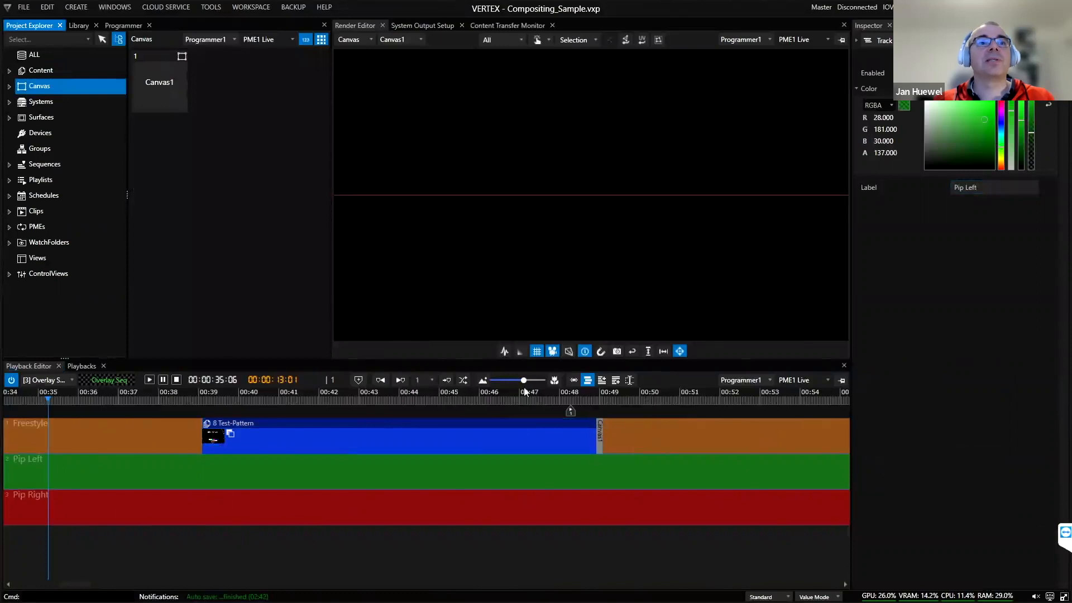
click(163, 98)
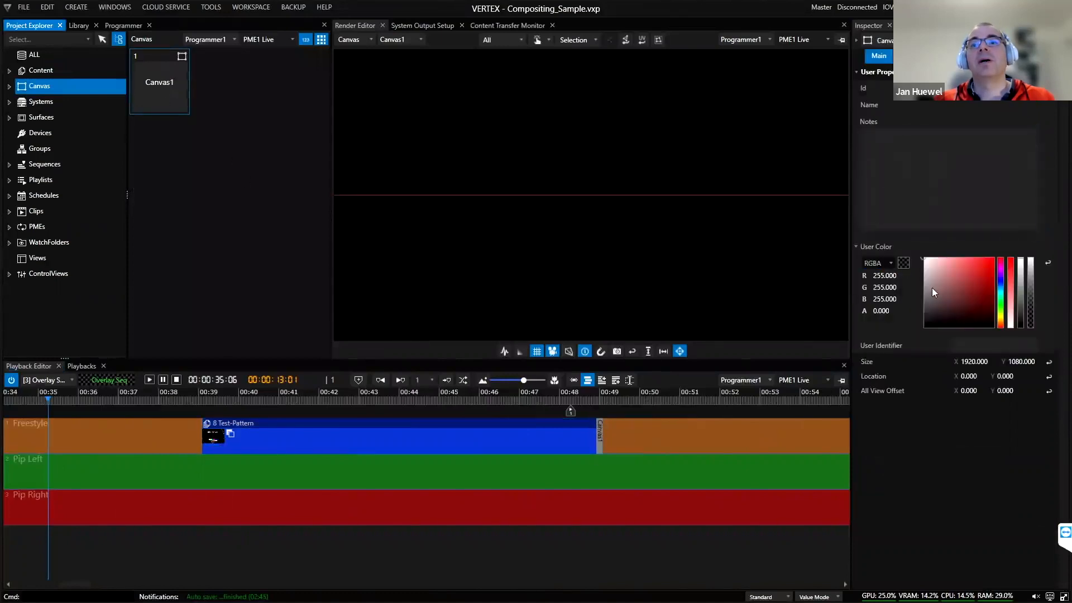
drag(977, 268, 975, 288)
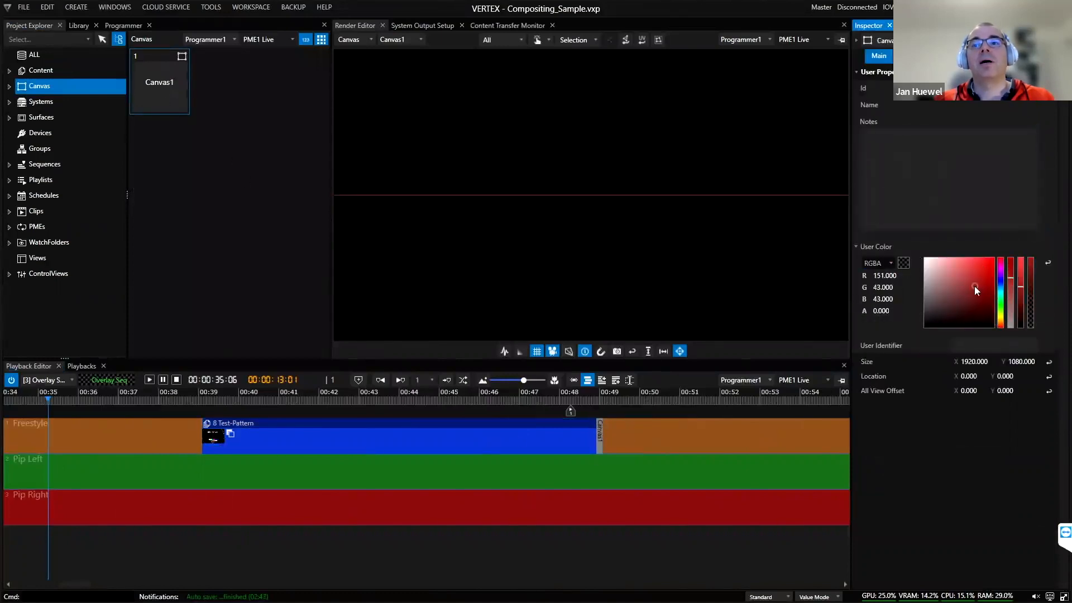
drag(1030, 267, 984, 269)
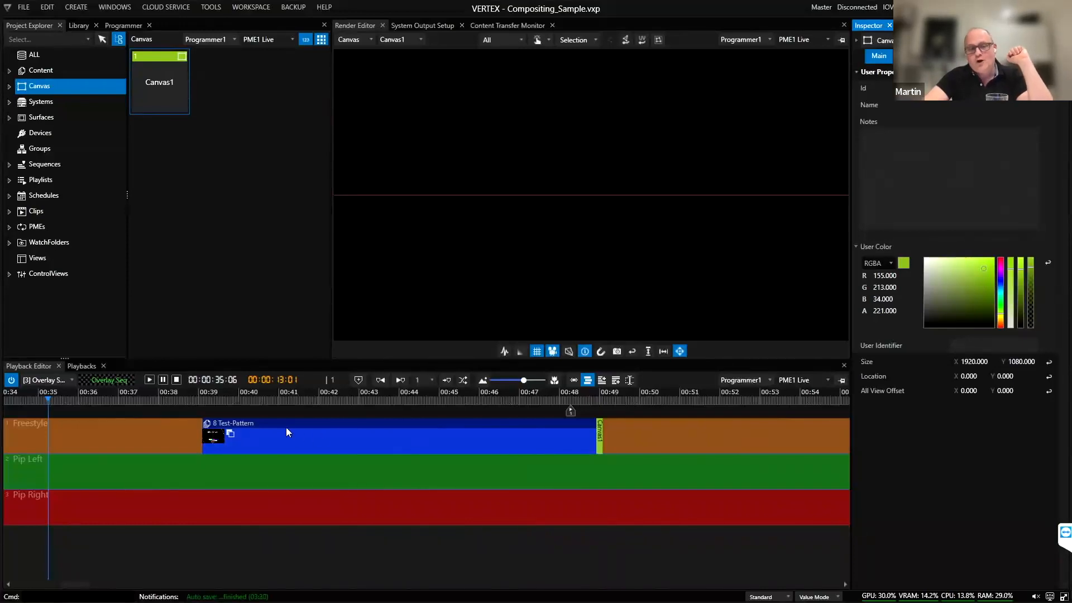
Step: Move the blue Test-Pattern clip along the Freestyle track so that it starts at 43 seconds
drag(291, 419, 335, 433)
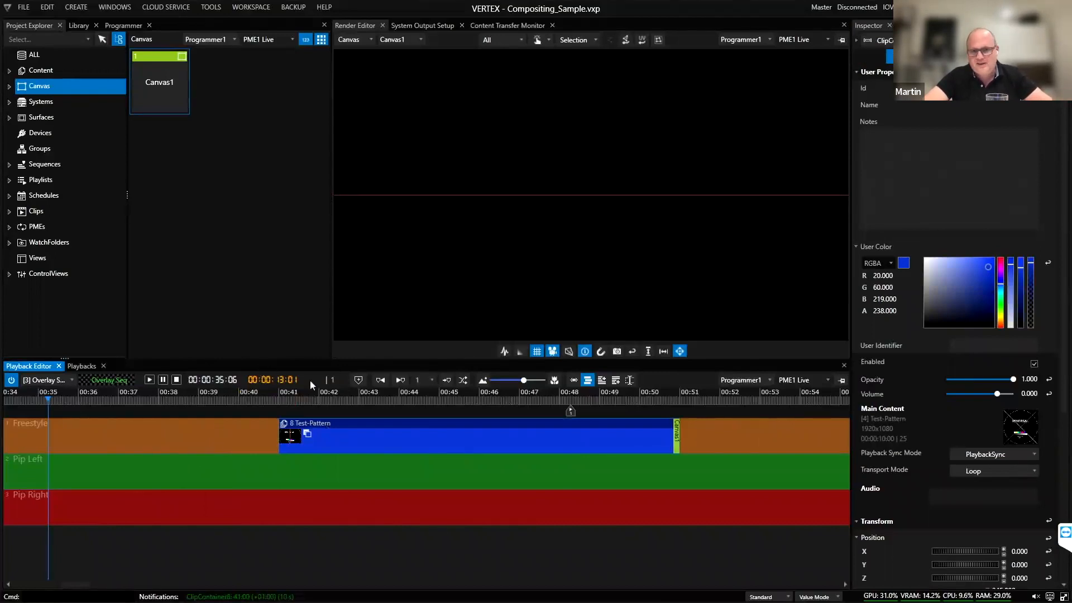
drag(367, 428, 444, 437)
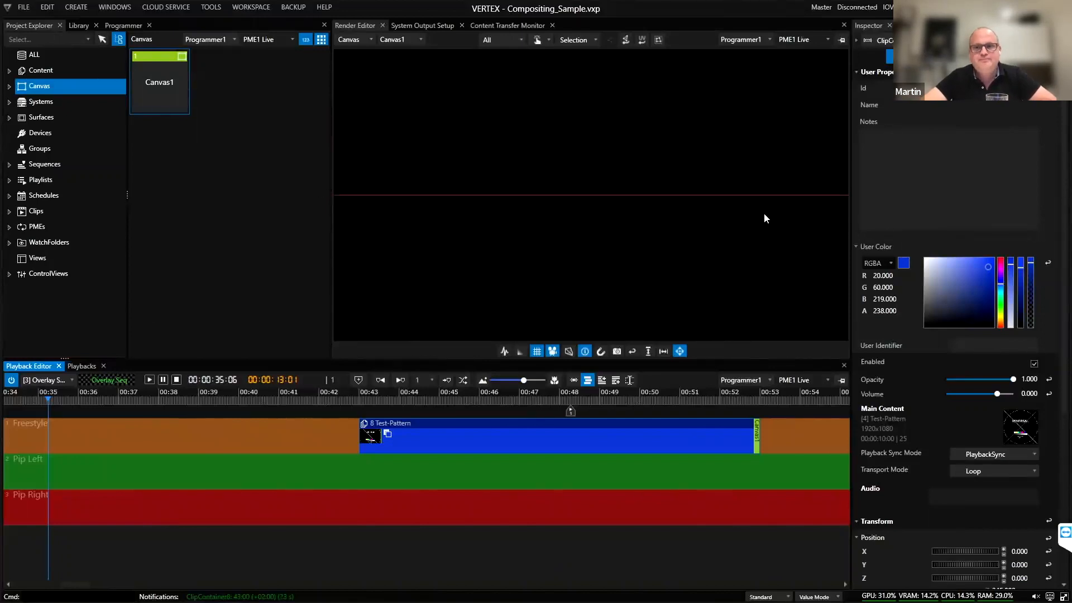
Step: Switch both the playback timeline and the docked Render Editor from PME1 Live to PME2 Preview
click(795, 380)
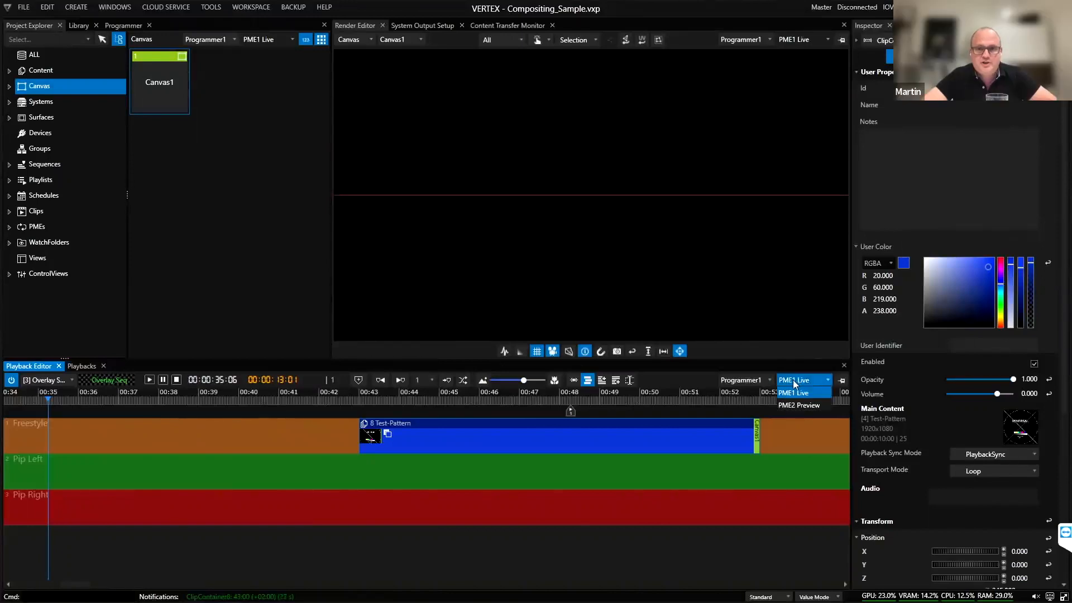
click(793, 405)
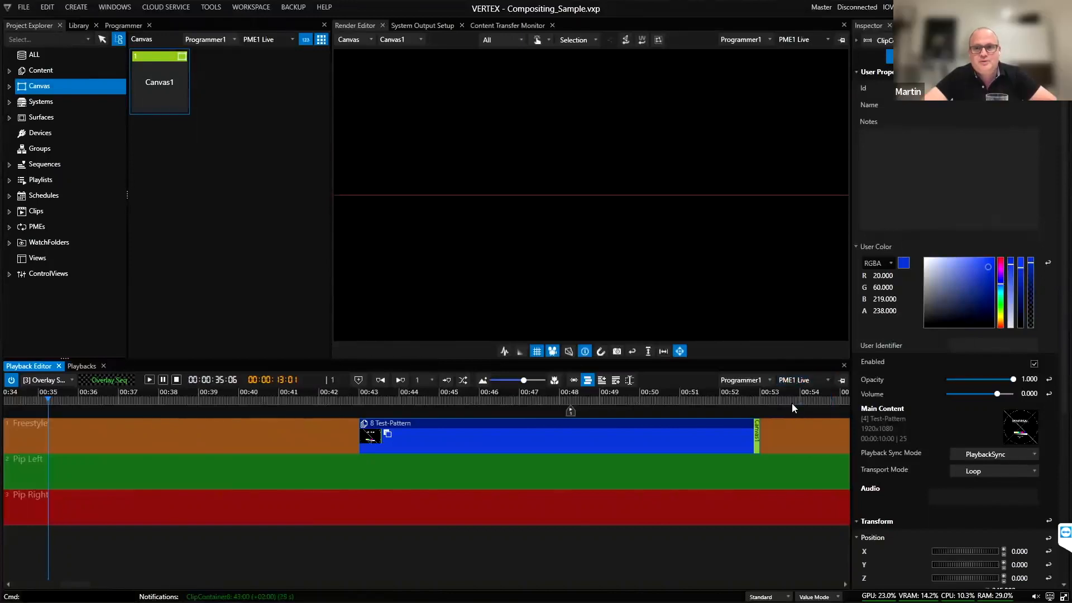
click(800, 39)
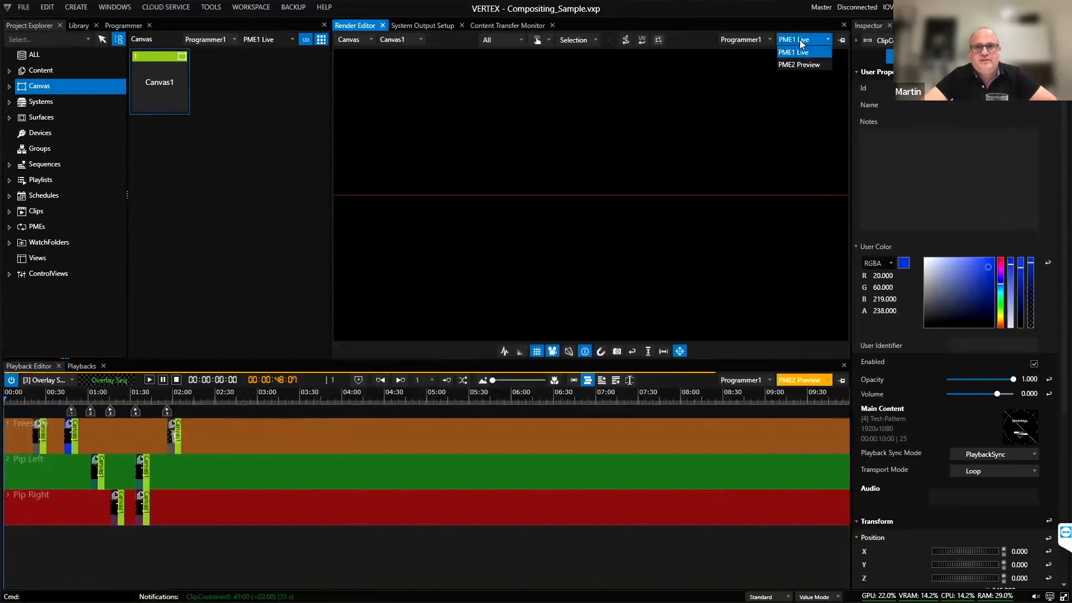
click(789, 66)
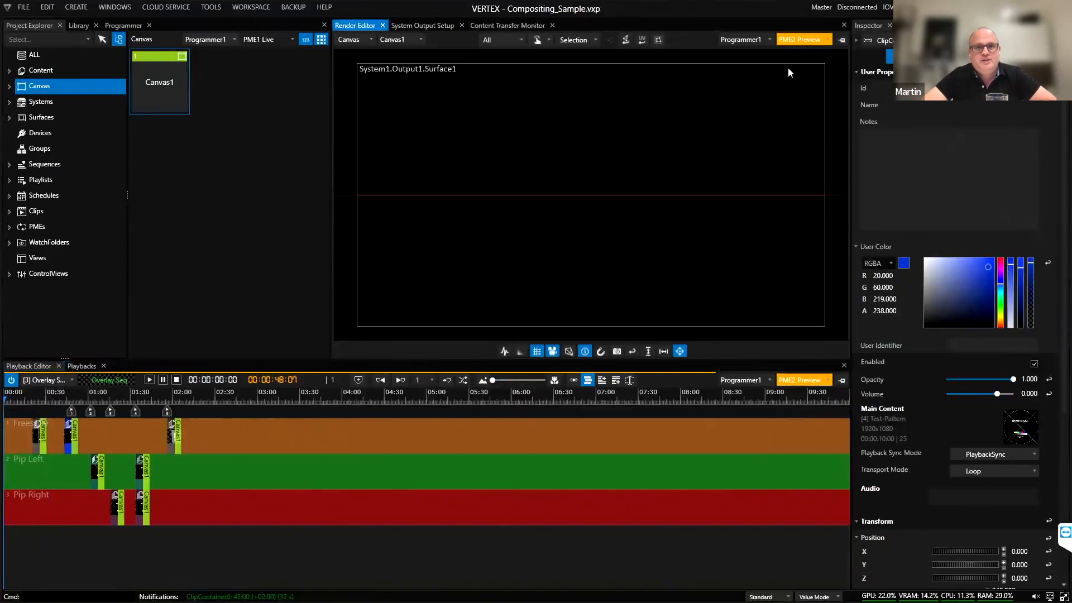
Step: Place Live Placeholder 1 on the Freestyle track at about 4:42 and set the preview playhead over it at about 4:44
click(67, 75)
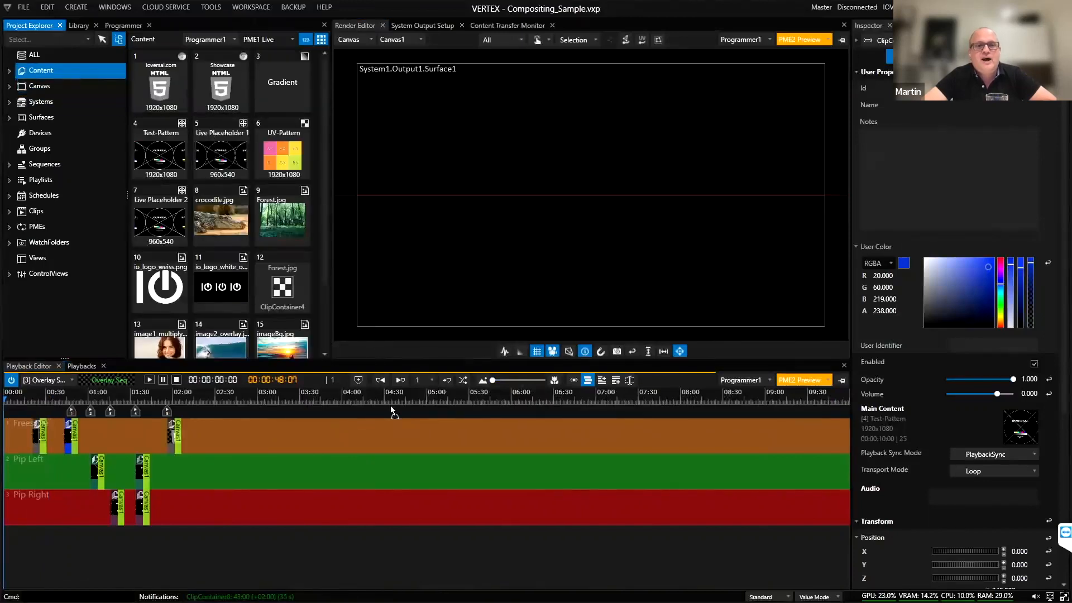
click(400, 427)
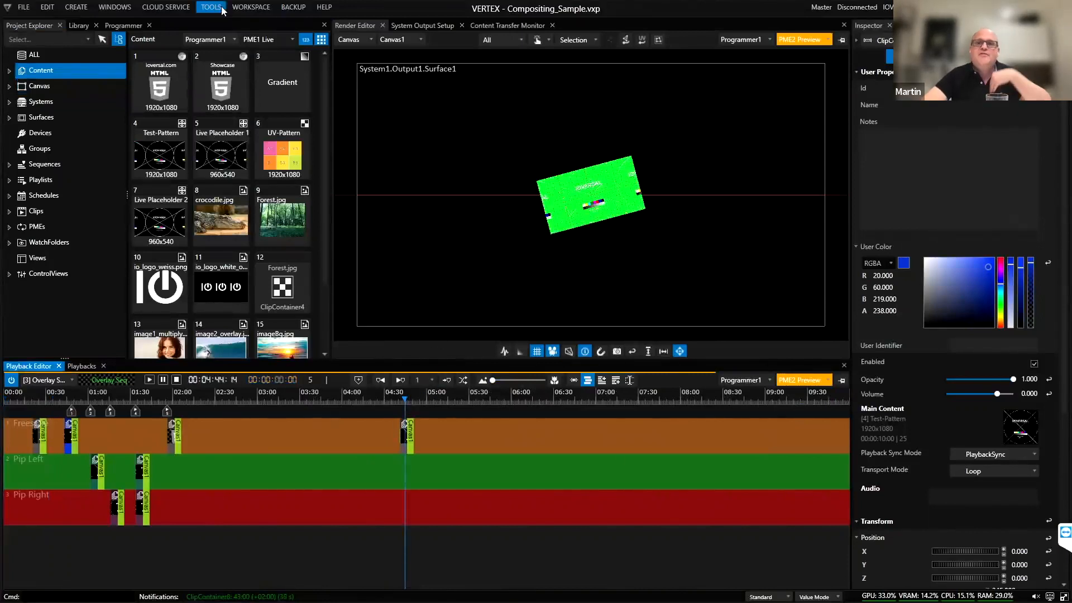
Step: Open a second, floating Render Editor showing PME1 Live and position it beside the PME2 Preview render view
click(113, 7)
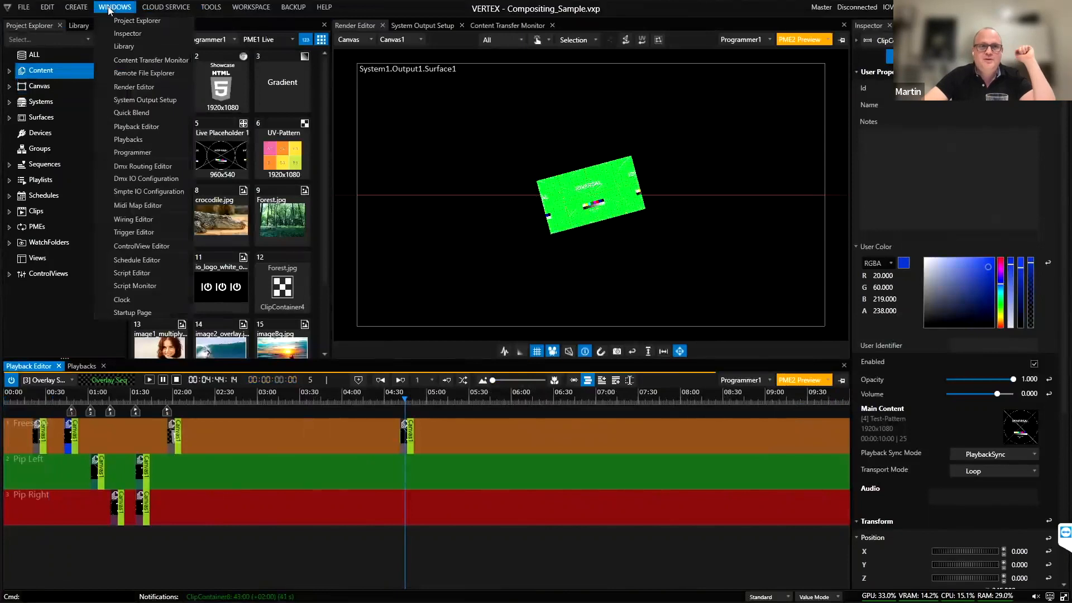
click(143, 88)
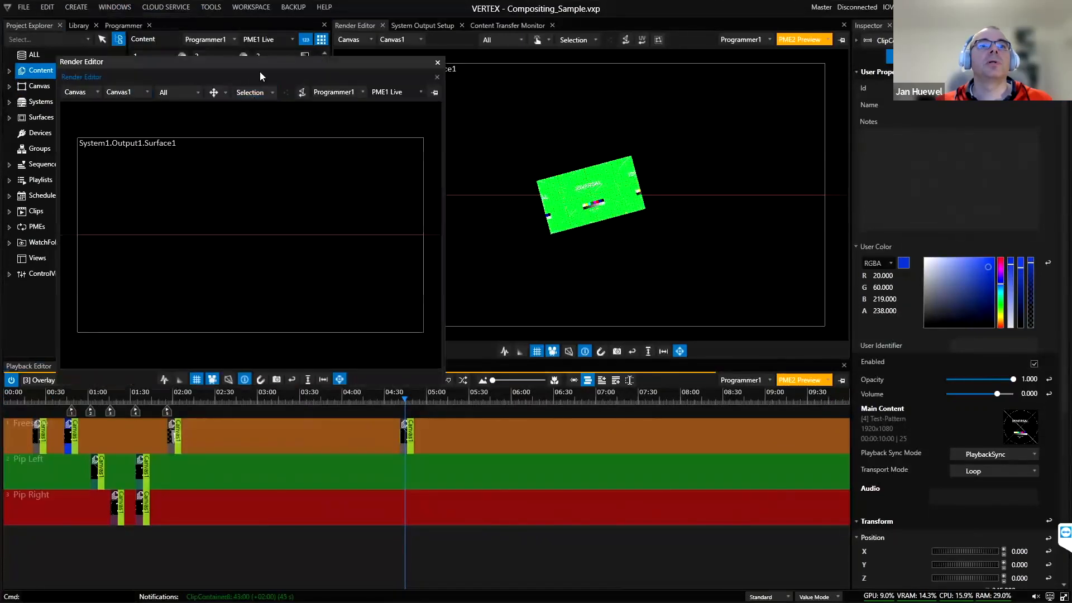
drag(264, 63, 226, 19)
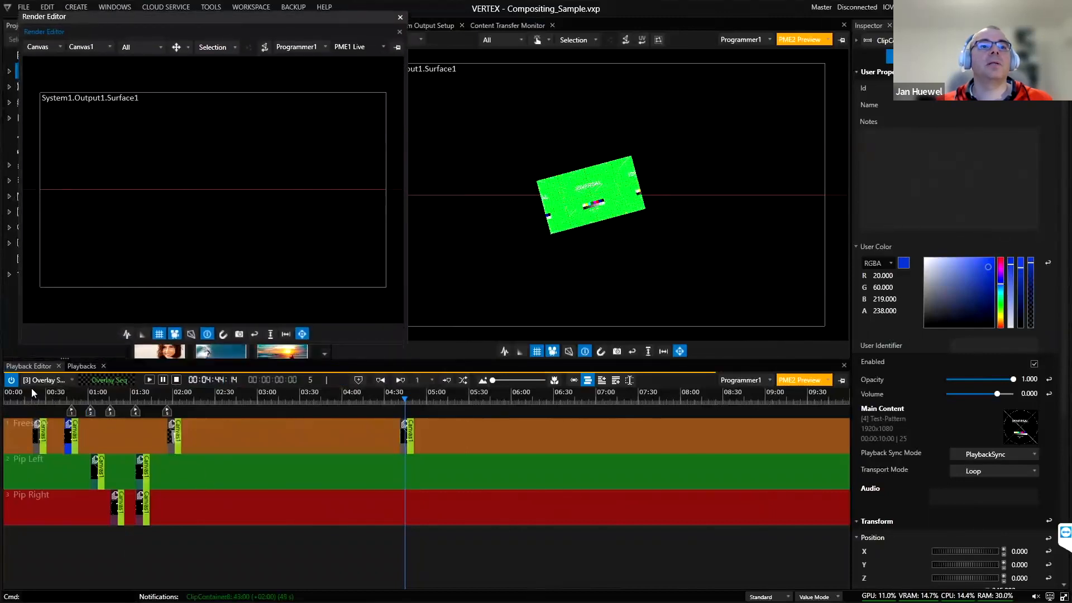
Step: Move the PME1 Live playhead to about 44 seconds, over the blue Test-Pattern clip, and return the timeline to PME2 Preview
click(817, 387)
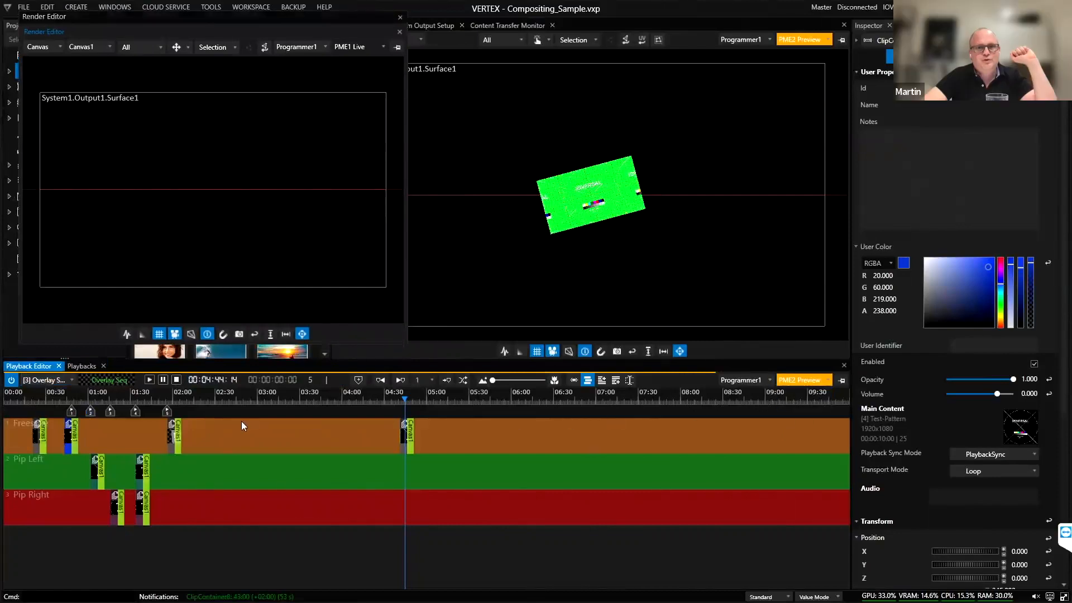
click(816, 386)
click(805, 393)
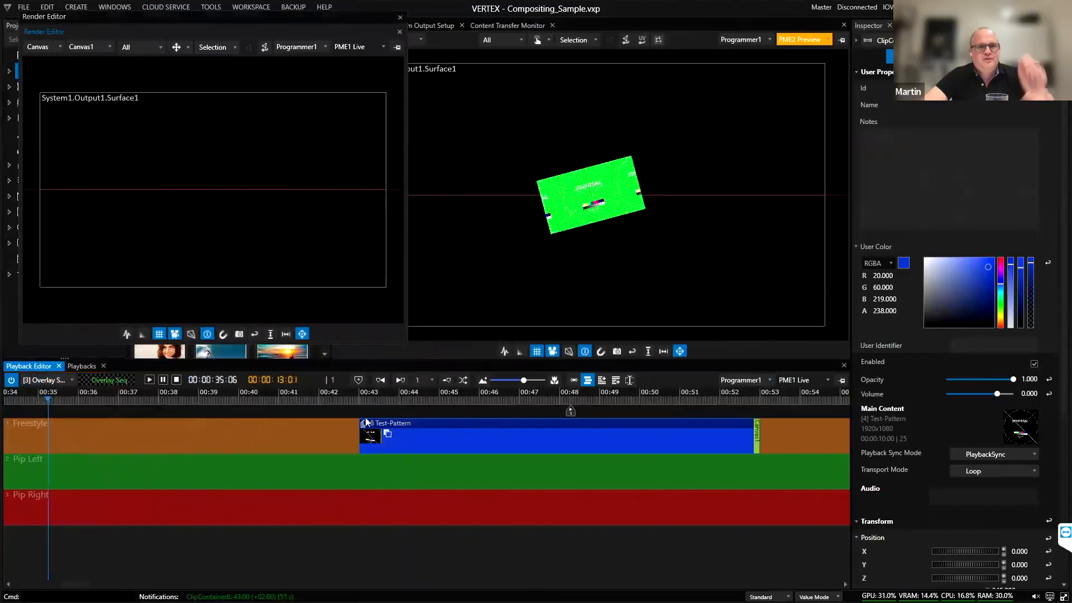
click(398, 403)
click(799, 380)
click(798, 406)
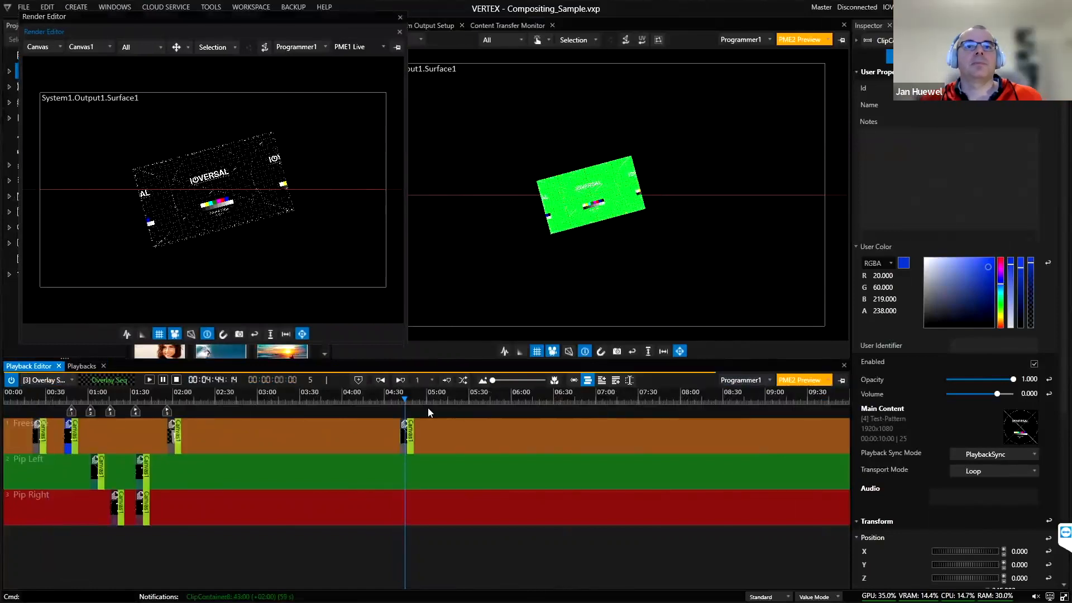
Step: Extend the Live Placeholder 1 clip on the Freestyle track to about 6:10 and move the whole clip 11 seconds earlier
drag(413, 429, 524, 429)
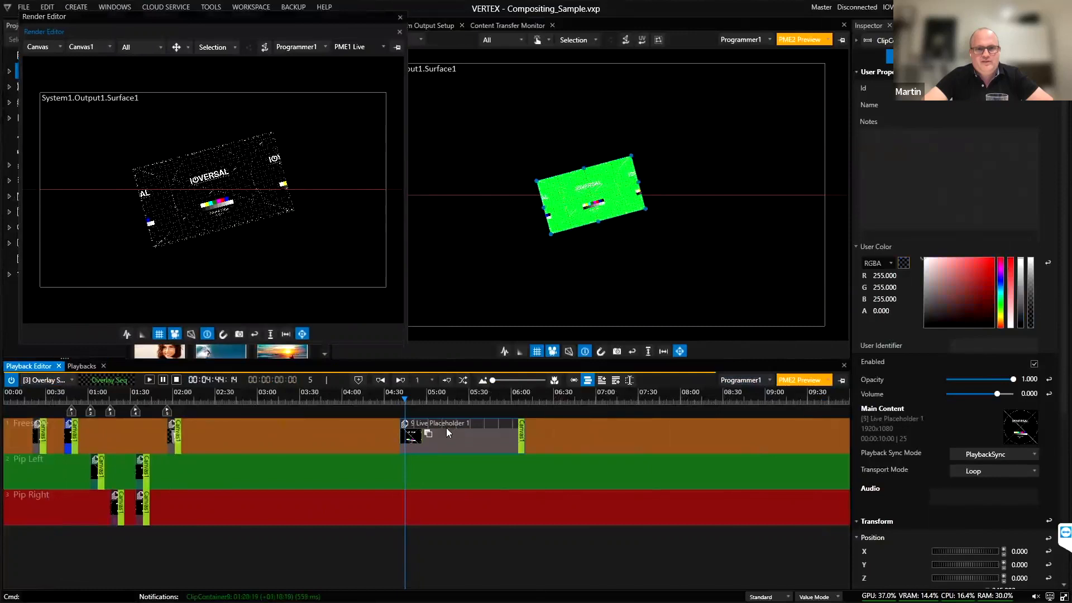
drag(447, 428, 432, 426)
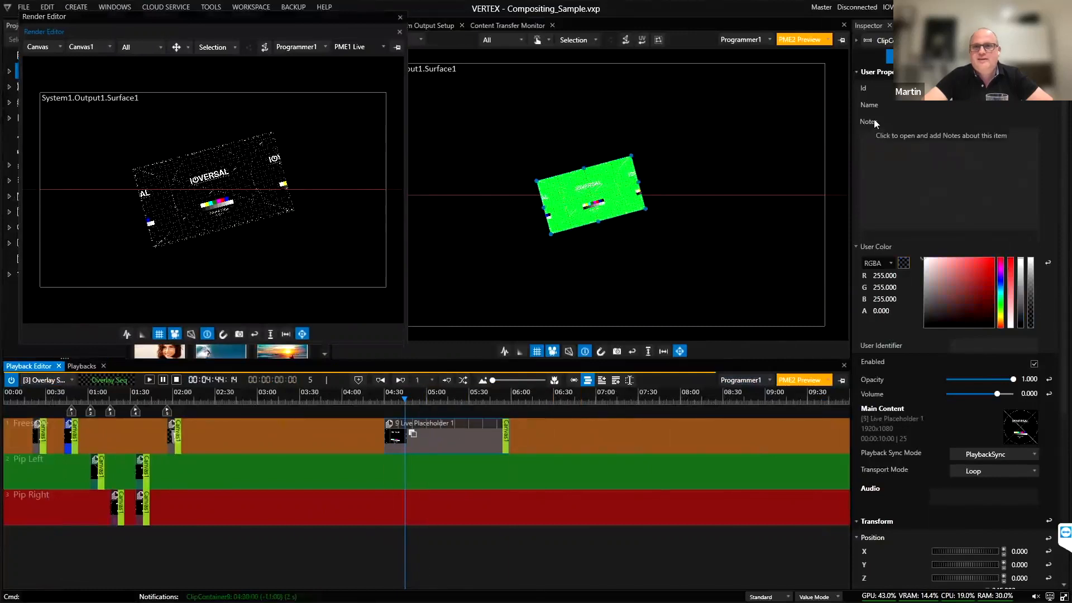
Step: Set Live Placeholder 1's user color to RGB 109, 23, 23 and its opacity to 0, and close the floating Render Editor
click(980, 298)
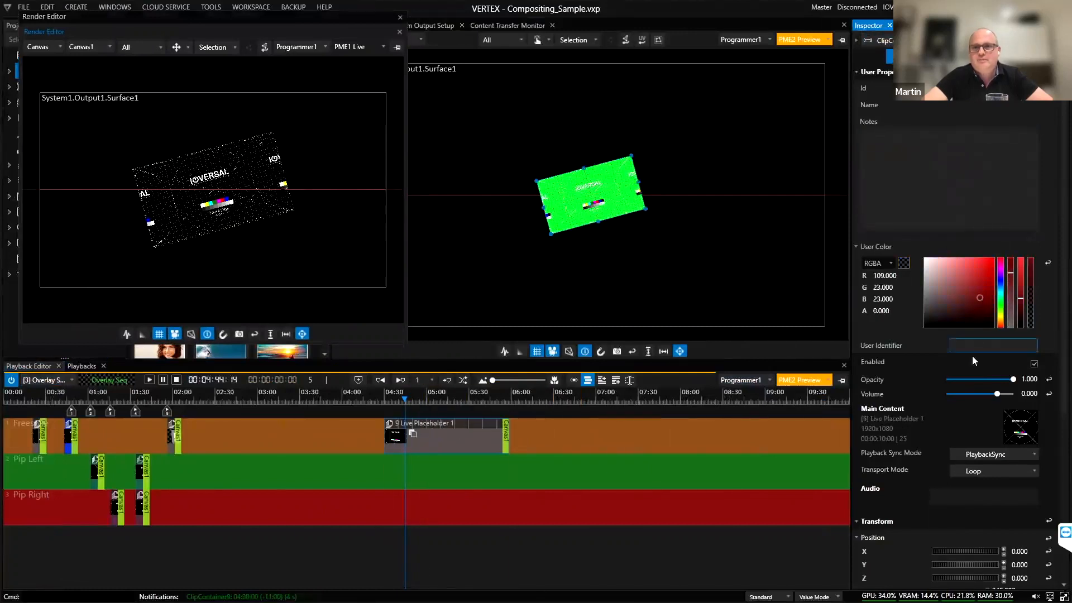
drag(1013, 379, 937, 385)
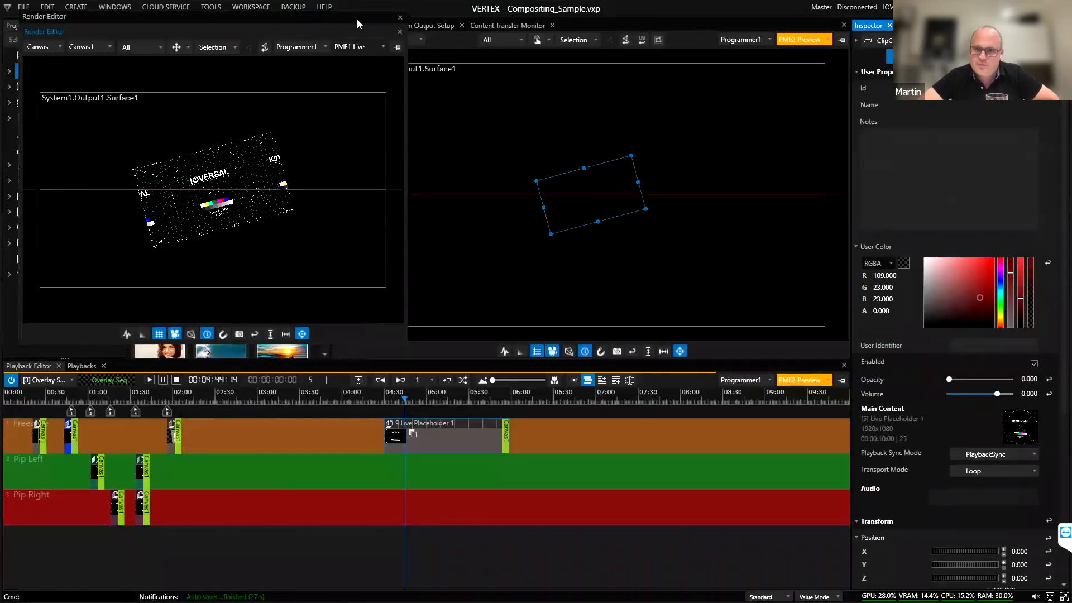
click(399, 18)
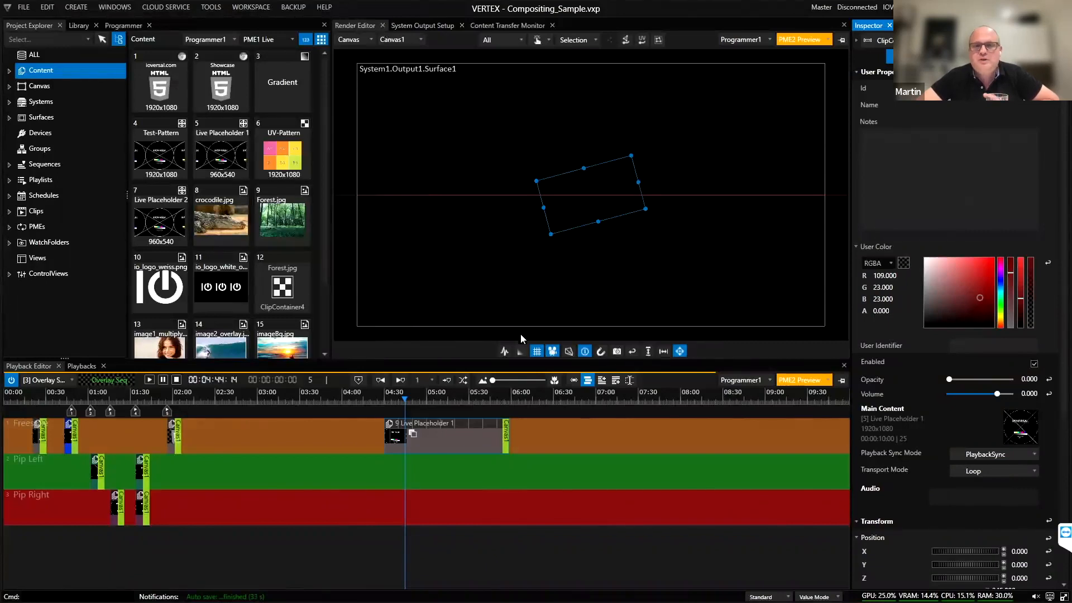
Step: View the support ticket form with its username, subject and message fields, and cancel it without sending
click(325, 10)
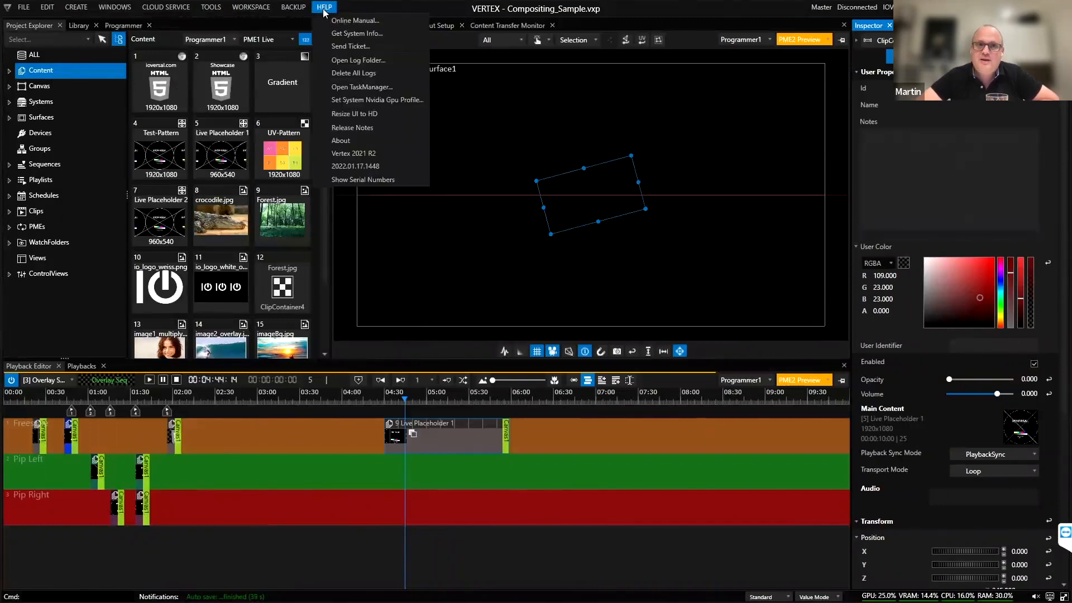
click(346, 45)
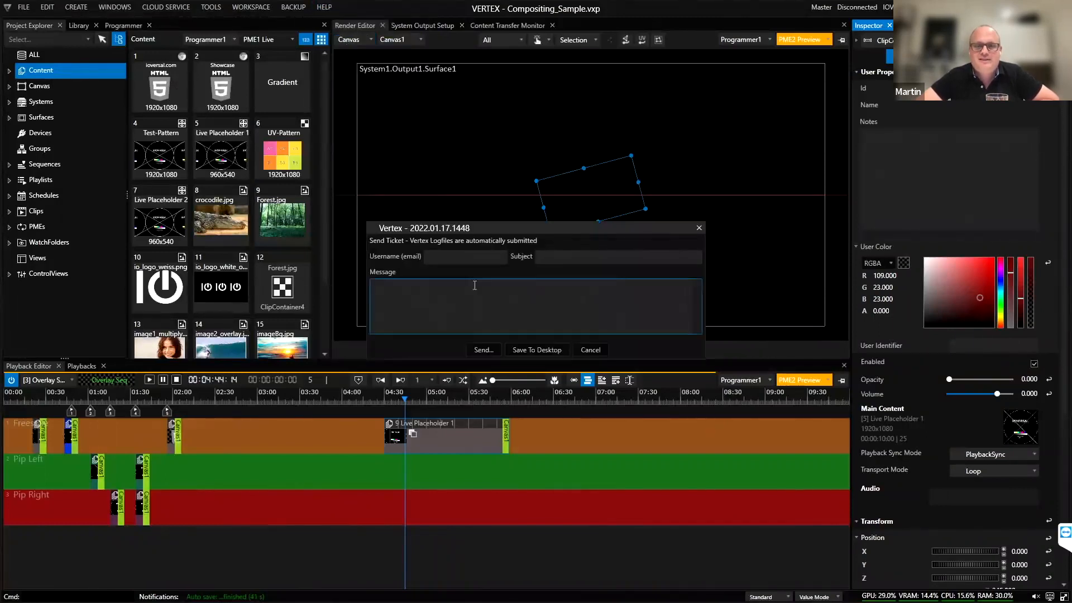
click(441, 256)
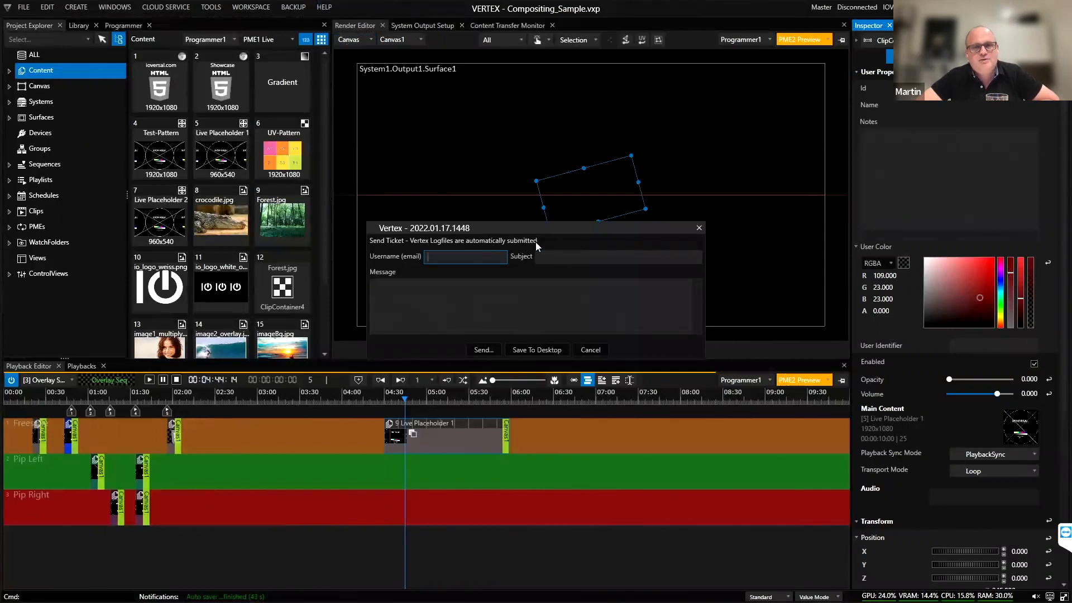
click(480, 295)
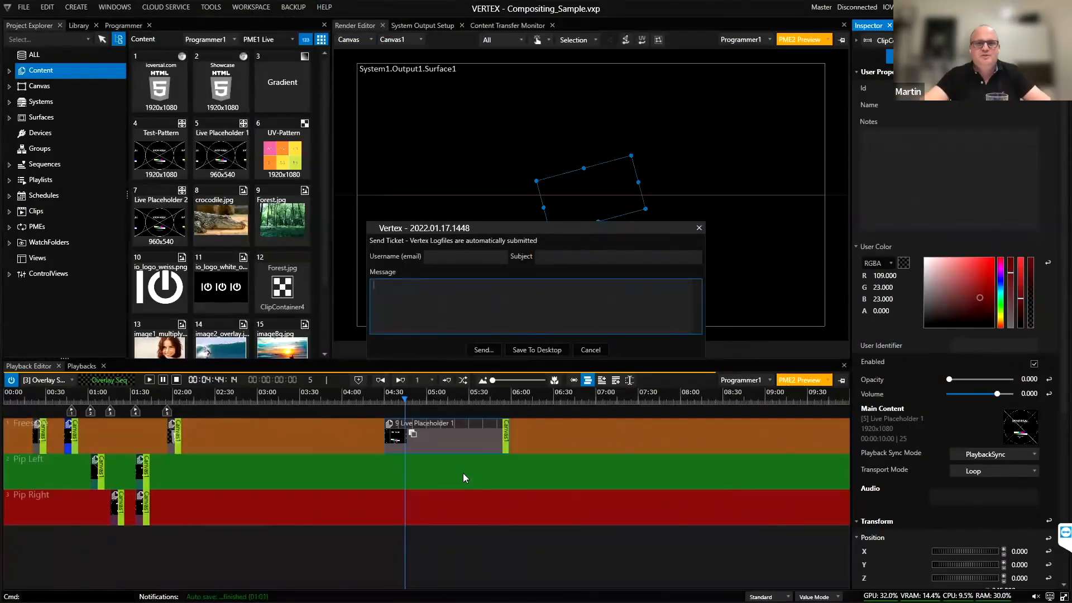
click(590, 350)
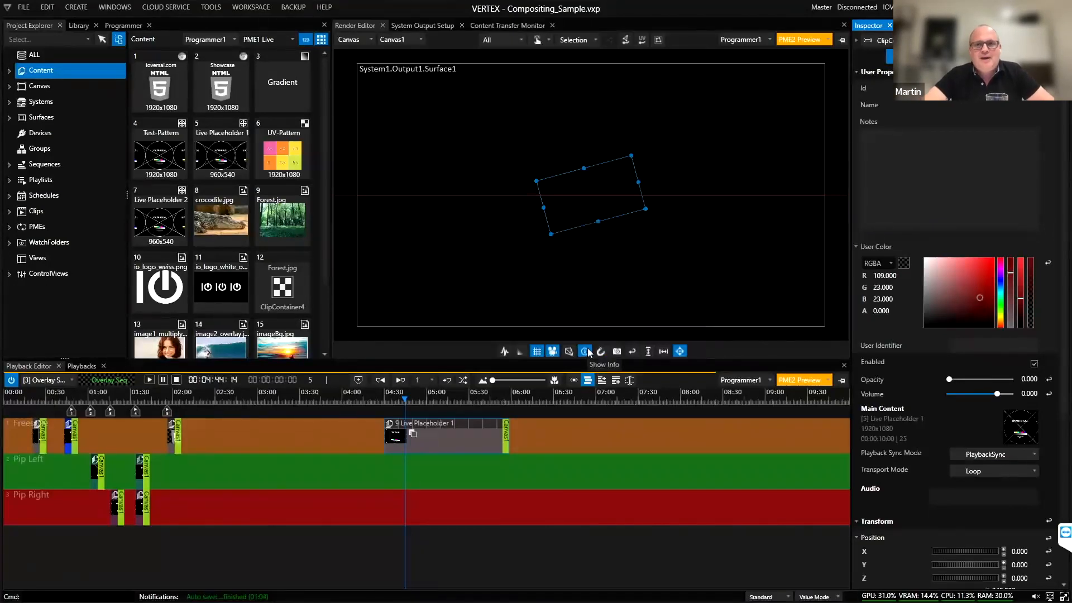